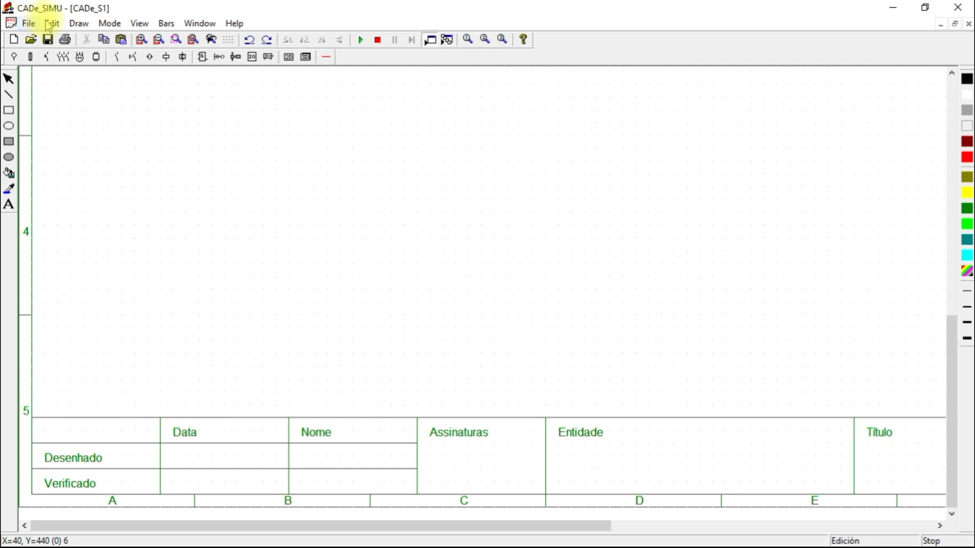
- In the title block data, enter 15.01.24 as the drawn date and the author's name as the designer
{"action": "left_click", "coordinate": [87, 149]}
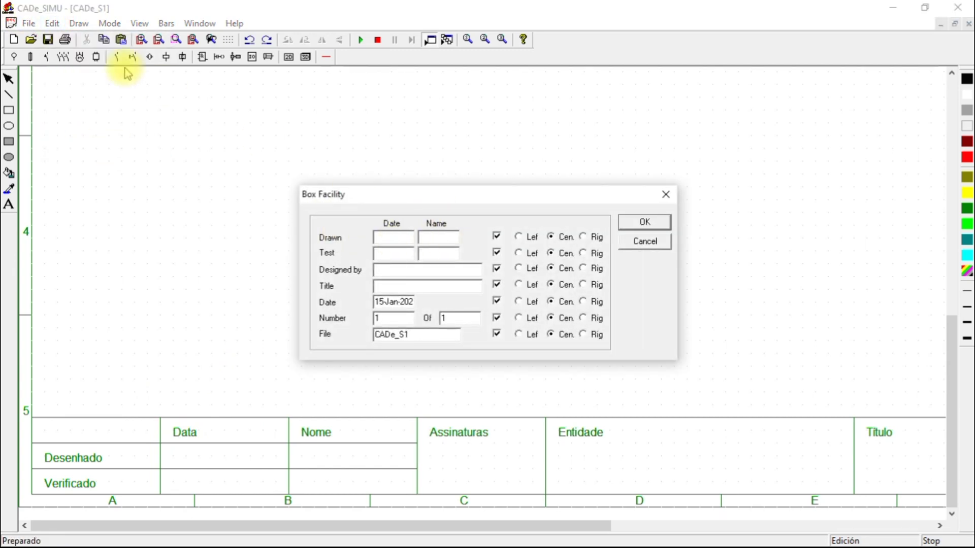
{"action": "left_click", "coordinate": [666, 245]}
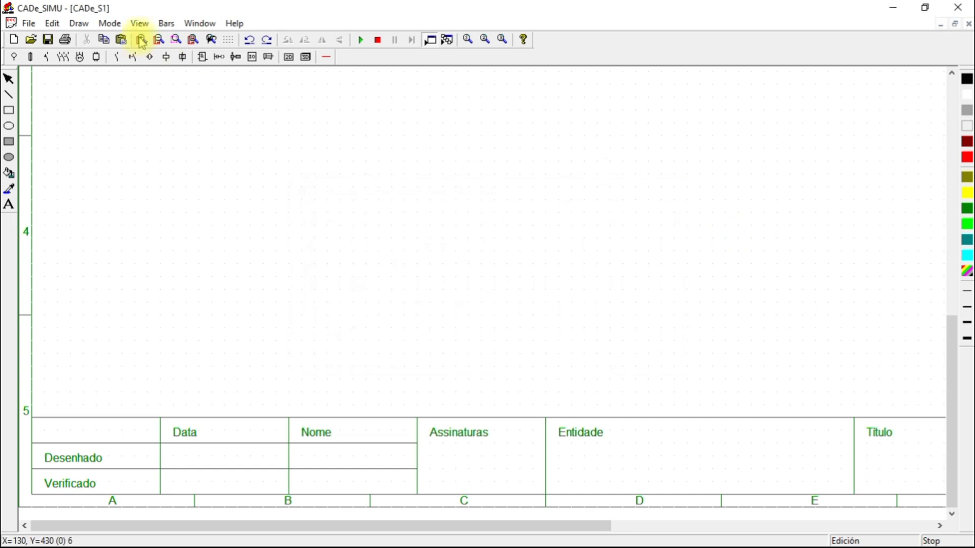
{"action": "left_click", "coordinate": [52, 24]}
{"action": "left_click", "coordinate": [83, 149]}
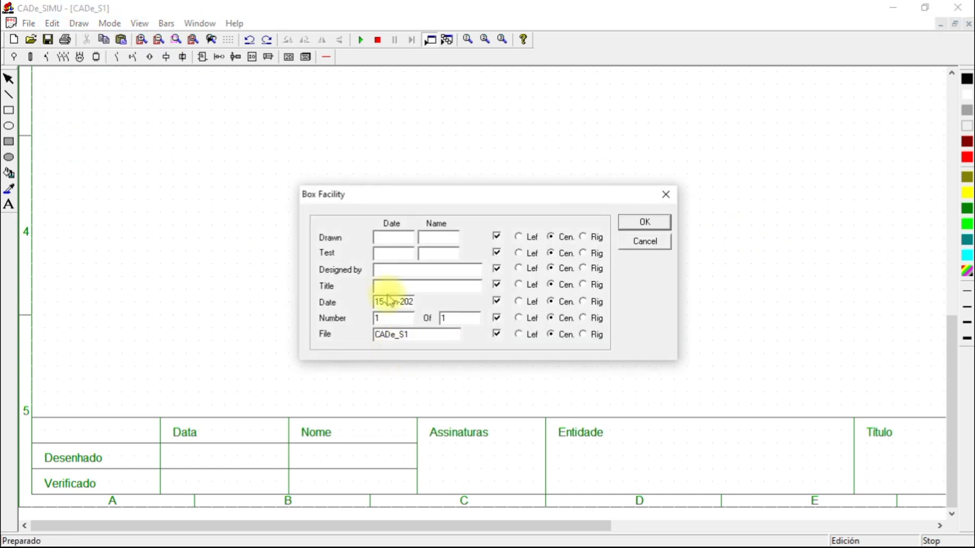
{"action": "left_click", "coordinate": [390, 239]}
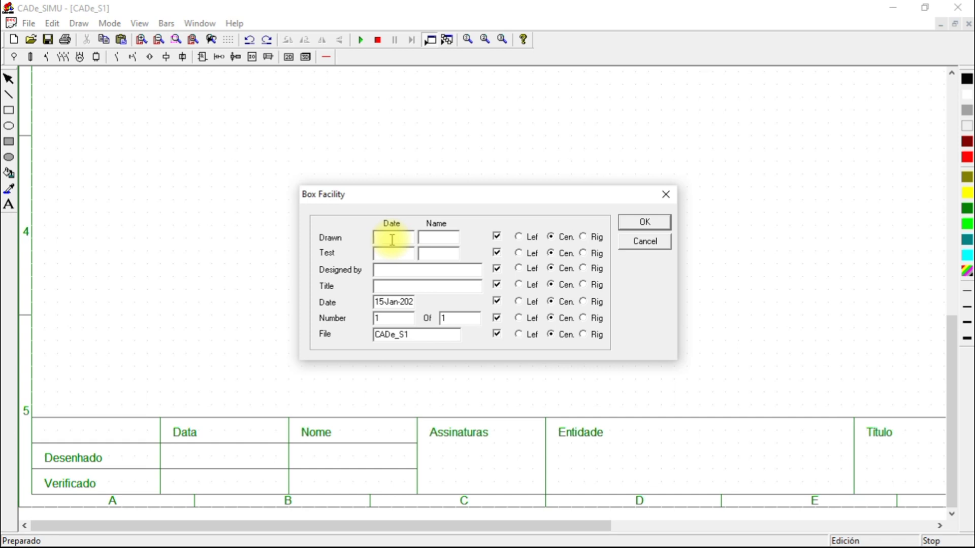
{"action": "type", "text": "15.01.24"}
{"action": "left_click", "coordinate": [391, 272]}
{"action": "type", "text": "A.Simonassi"}
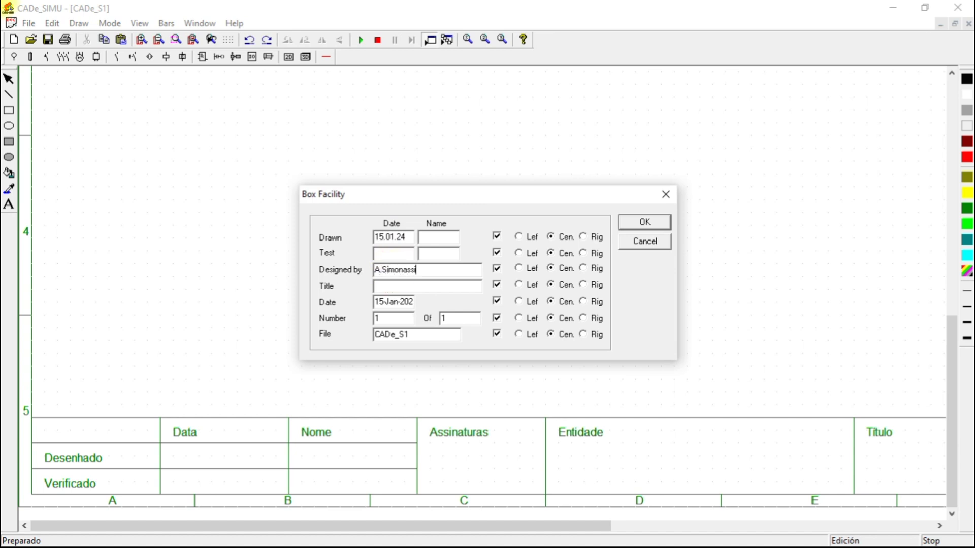
- Enter "Comando 1- Partida Direta" as the title in the title block data
{"action": "left_click", "coordinate": [395, 286]}
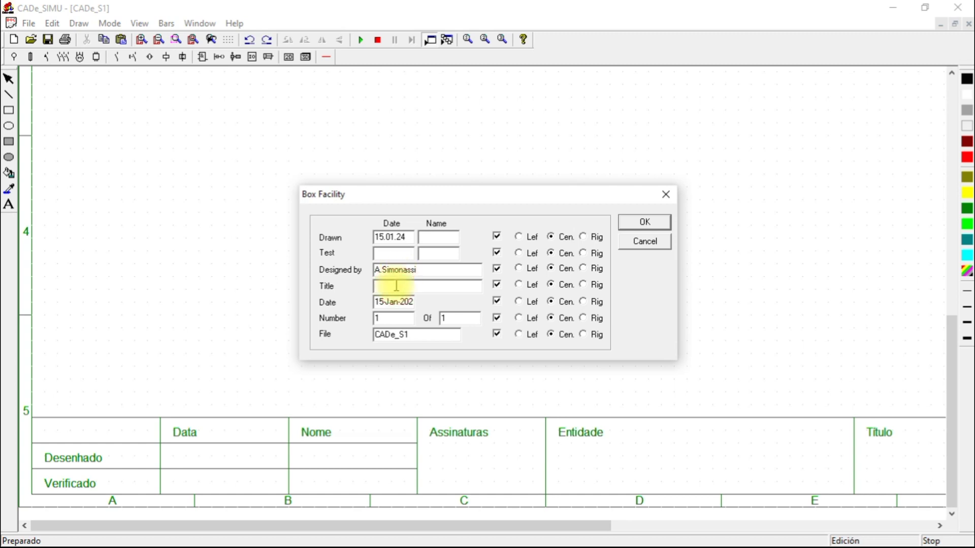
{"action": "type", "text": "Comando 1 - Pa"}
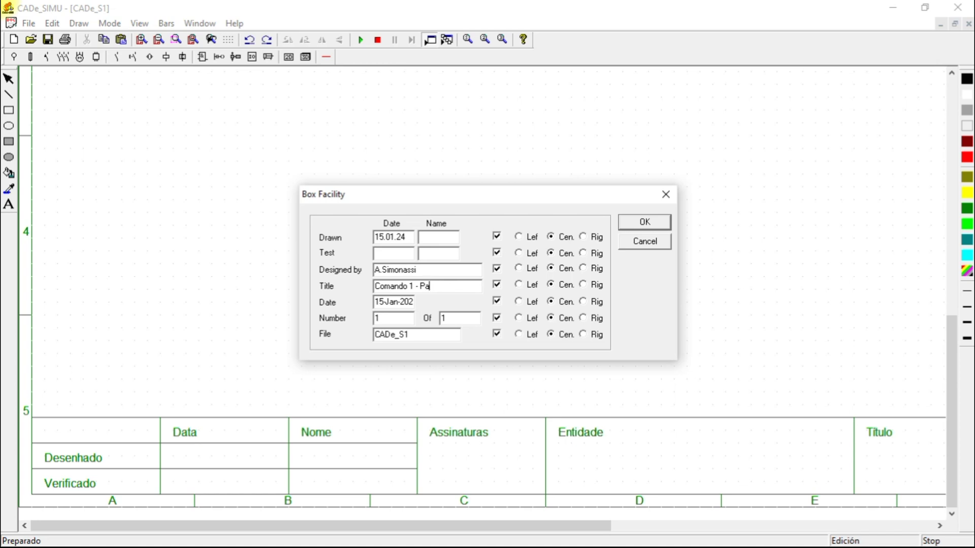
{"action": "type", "text": "ida Diret"}
{"action": "left_click", "coordinate": [413, 285]}
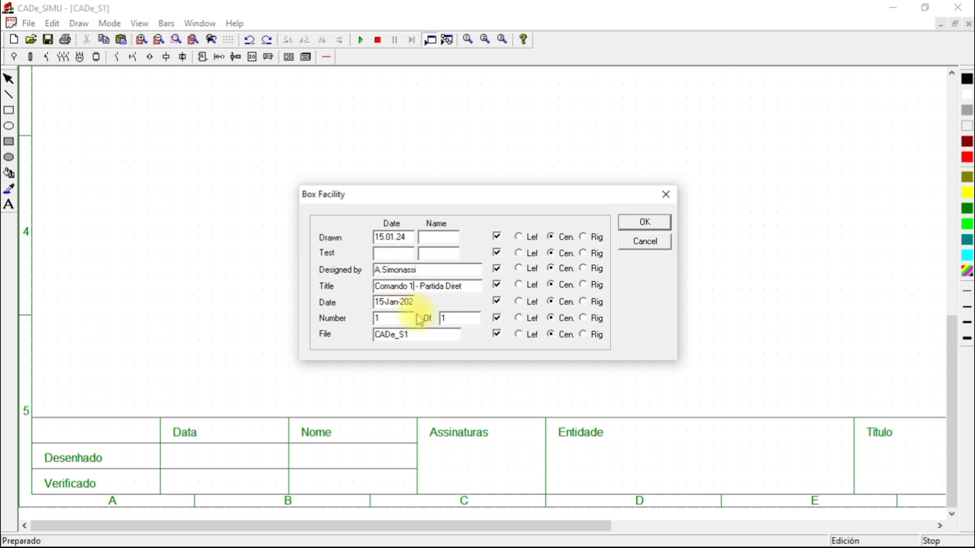
{"action": "left_click", "coordinate": [464, 286]}
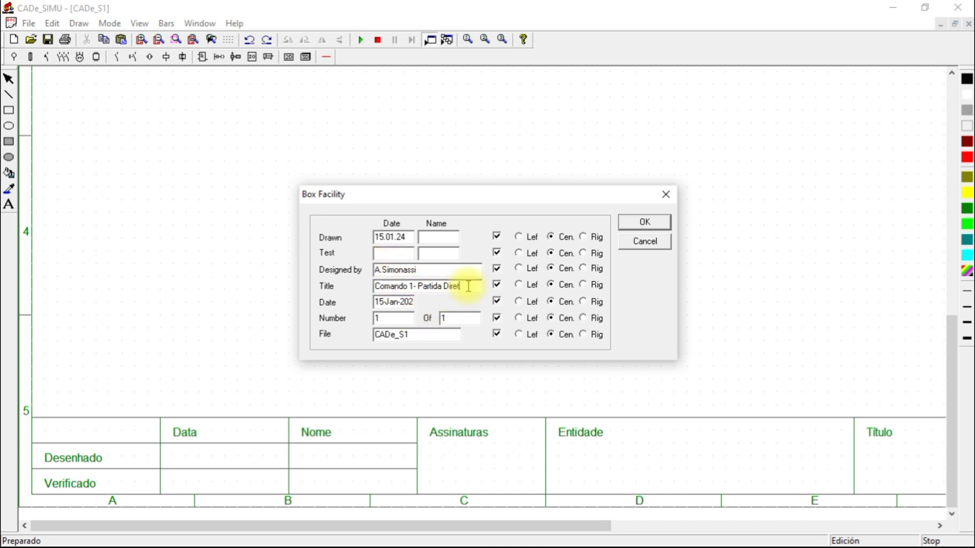
{"action": "type", "text": "a"}
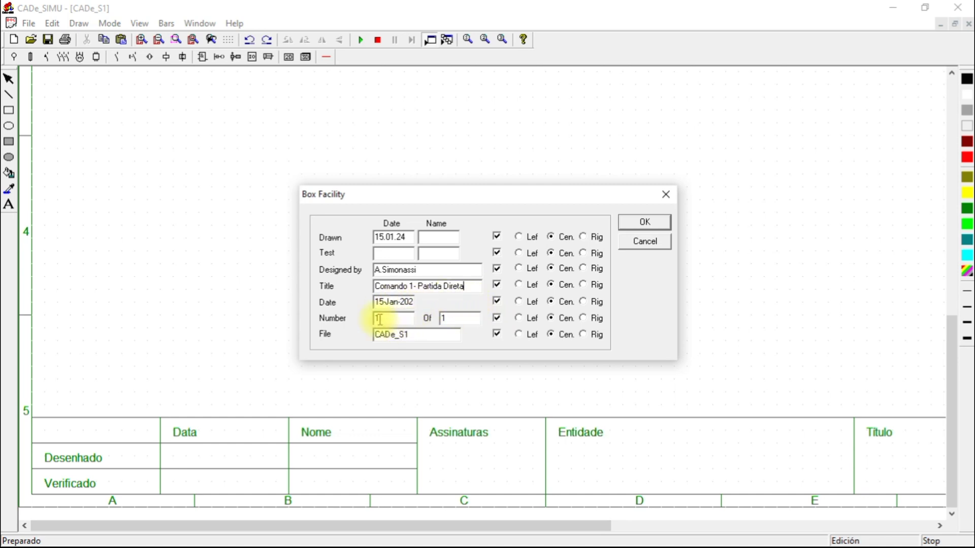
- Set the title block's file name to prj_1_partida_direta and apply the entries to the sheet
{"action": "left_click_drag", "start_coordinate": [435, 335], "coordinate": [310, 339]}
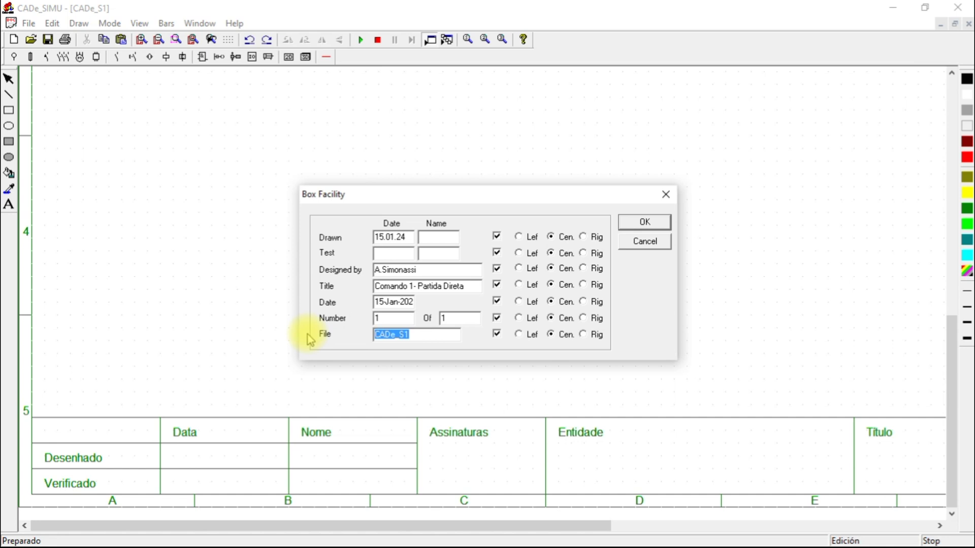
{"action": "type", "text": "prj_1_partida_direta"}
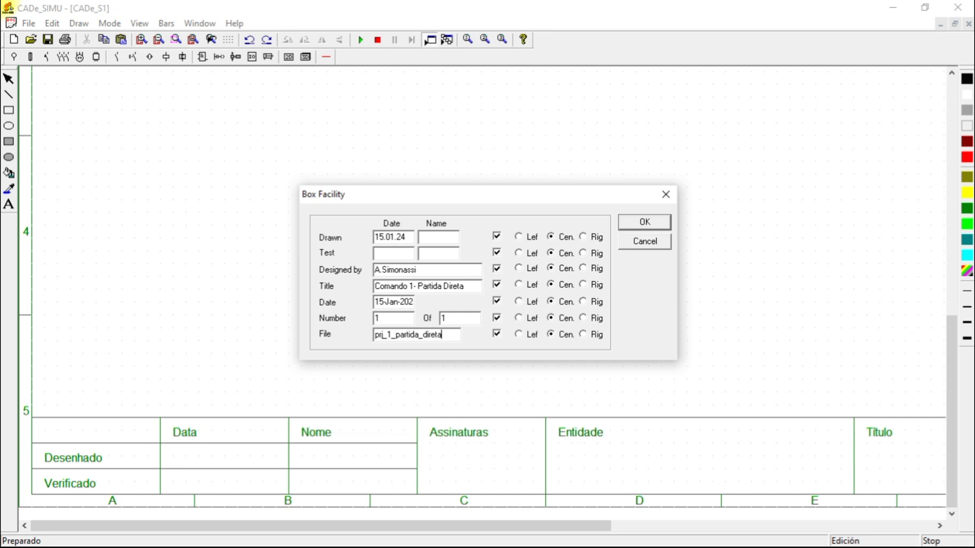
{"action": "left_click", "coordinate": [630, 222]}
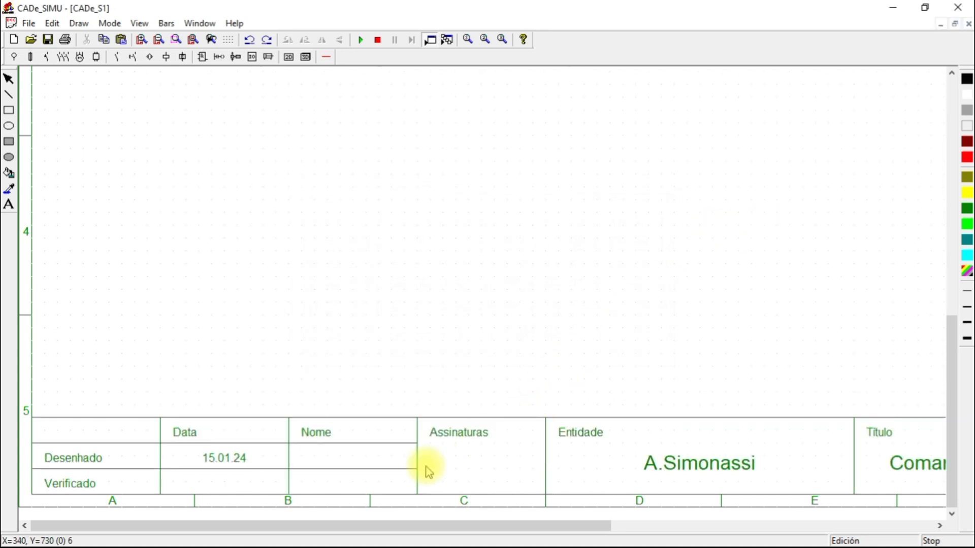
{"action": "mouse_move", "coordinate": [459, 527]}
{"action": "left_mouse_down"}
{"action": "mouse_move", "coordinate": [837, 521]}
{"action": "mouse_move", "coordinate": [425, 533]}
{"action": "left_mouse_up"}
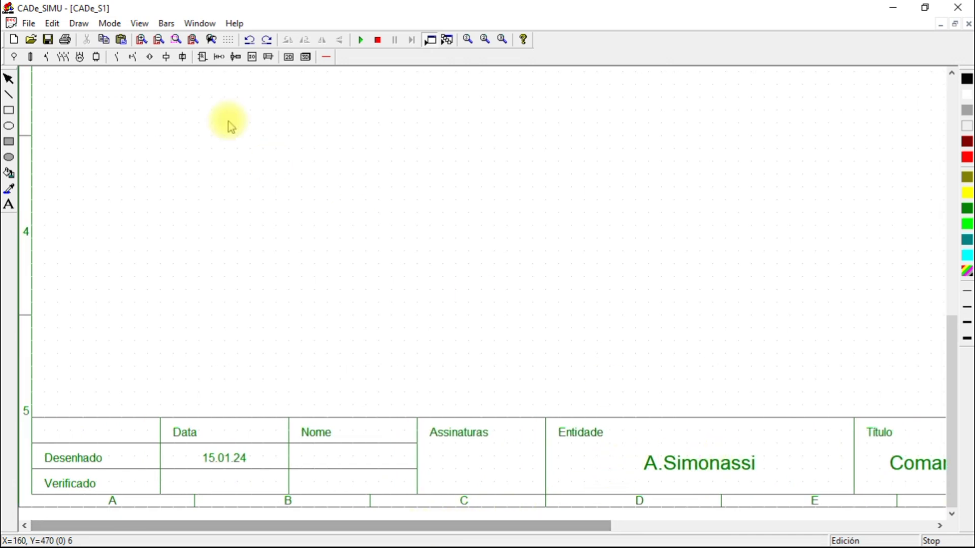
- Change the designer entry in the title block to OpcodeFetchTek and apply it
{"action": "left_click", "coordinate": [51, 23]}
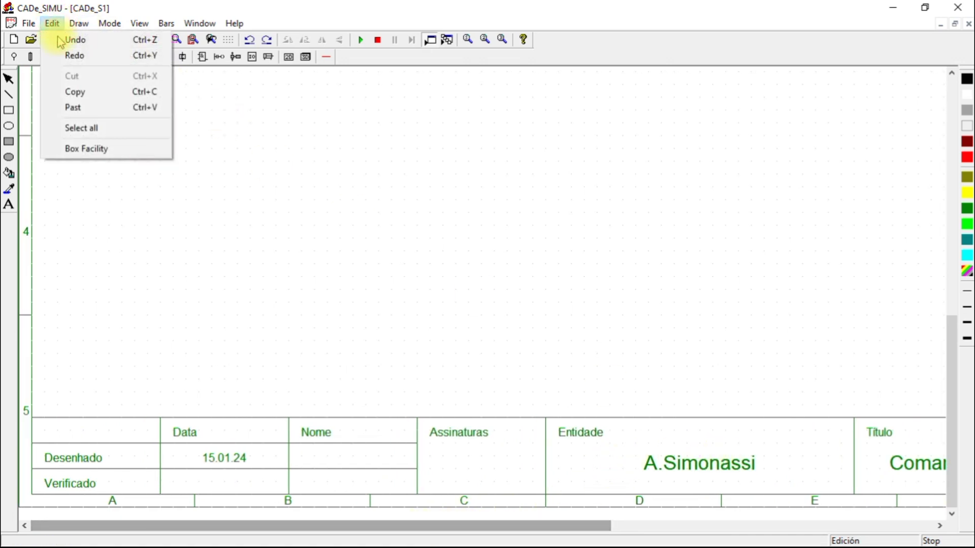
{"action": "left_click", "coordinate": [94, 148]}
{"action": "double_click", "coordinate": [431, 269]}
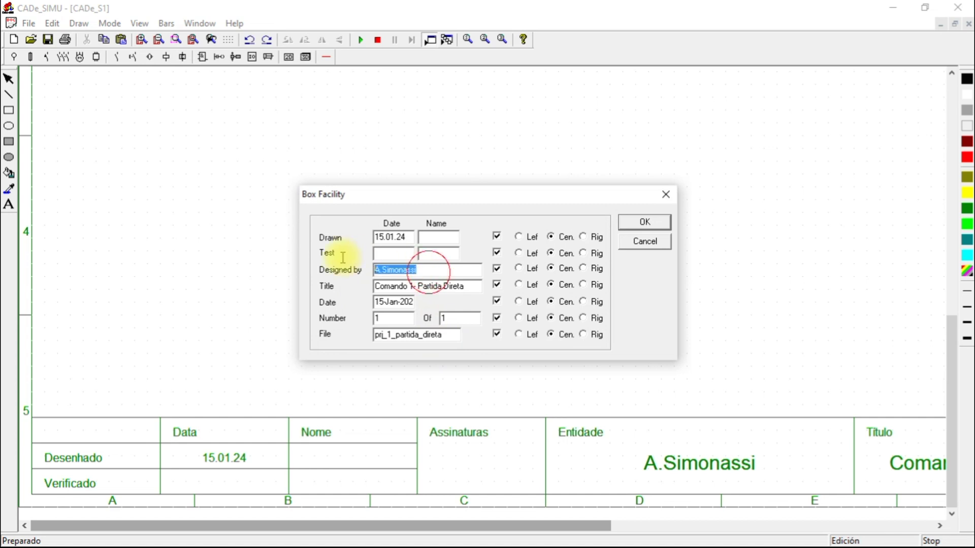
{"action": "type", "text": "OpcodeFetchTek"}
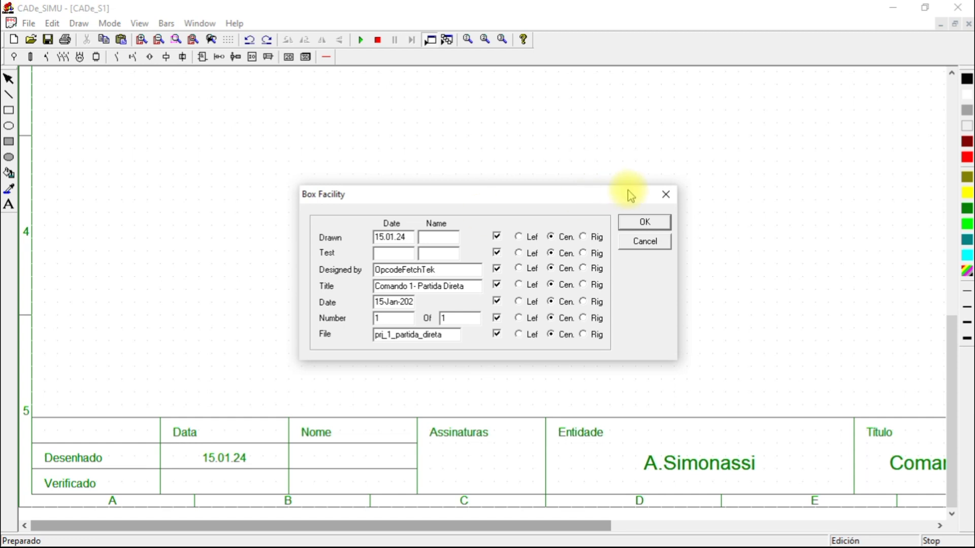
{"action": "left_click", "coordinate": [652, 221]}
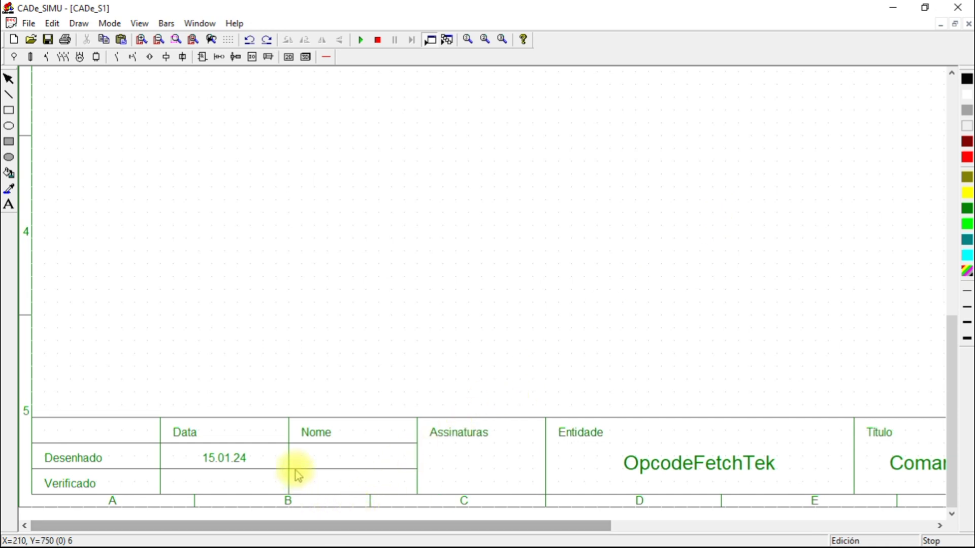
- Fill in the drafter's name beside the drawn date in the title block and apply it
{"action": "left_click", "coordinate": [51, 24]}
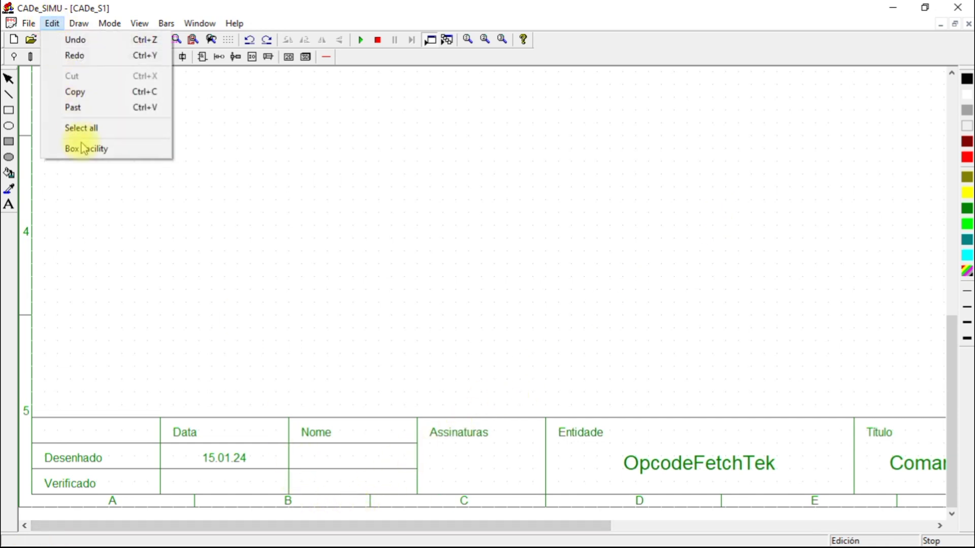
{"action": "left_click", "coordinate": [84, 148]}
{"action": "left_click", "coordinate": [444, 236]}
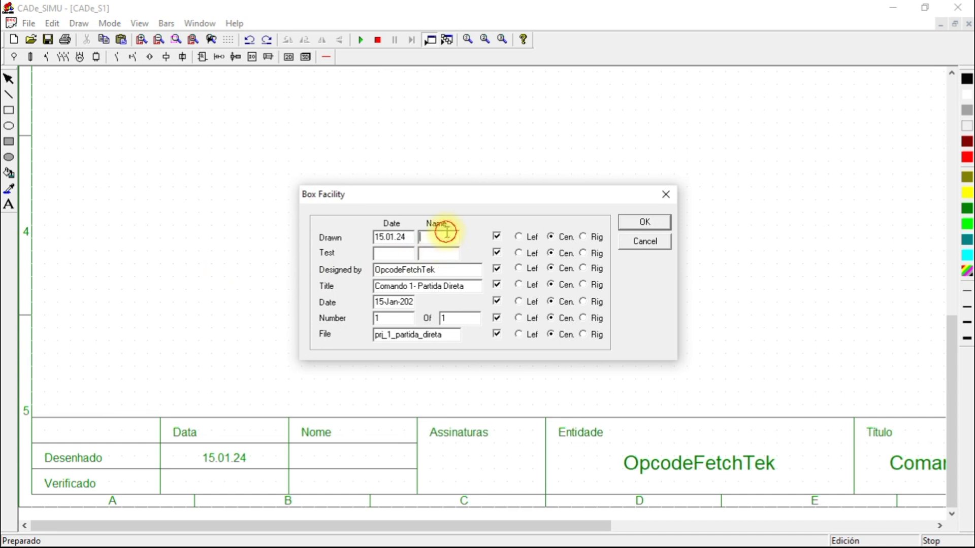
{"action": "type", "text": "A"}
{"action": "type", "text": ".Simonaaa"}
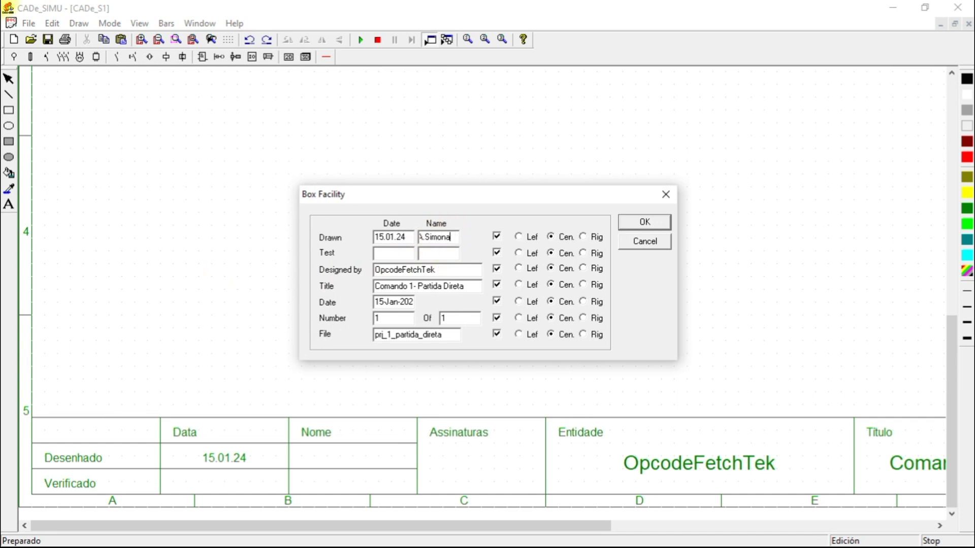
{"action": "left_click", "coordinate": [635, 222]}
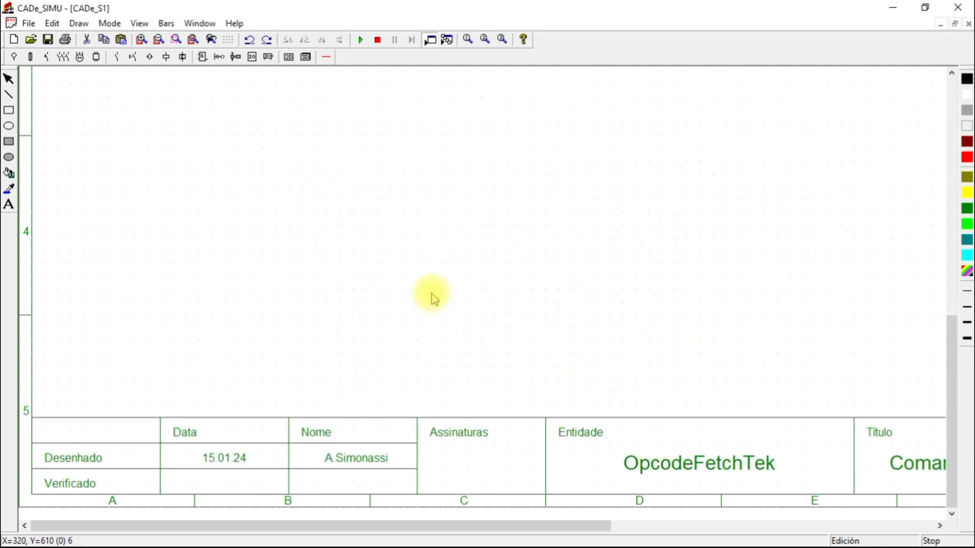
- Place the text "DIAGRAMA DE POTÊNCIA" just below the sheet's upper border in column B
{"action": "left_click_drag", "start_coordinate": [474, 525], "coordinate": [235, 463]}
{"action": "scroll", "coordinate": [153, 175], "scroll_direction": "up", "scroll_amount": 10}
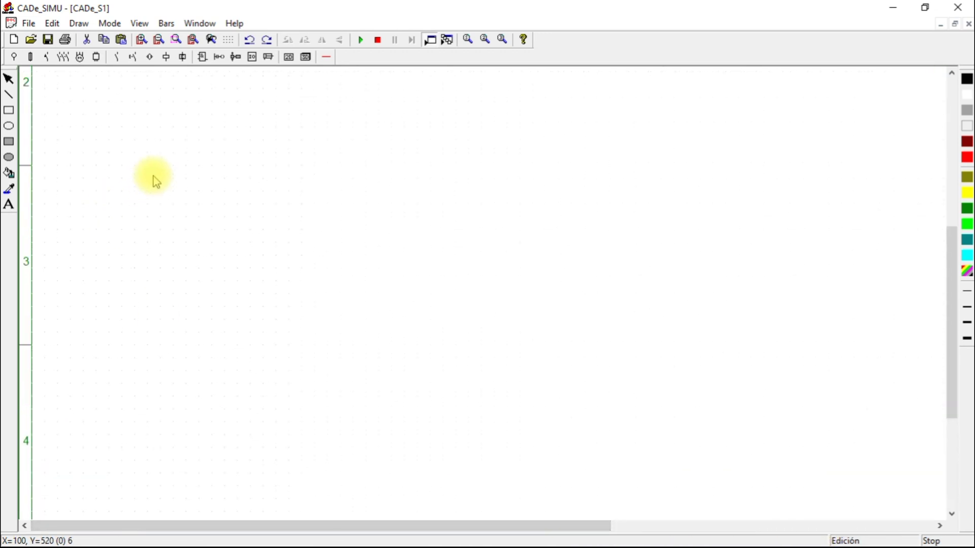
{"action": "scroll", "coordinate": [153, 176], "scroll_direction": "down", "scroll_amount": 3}
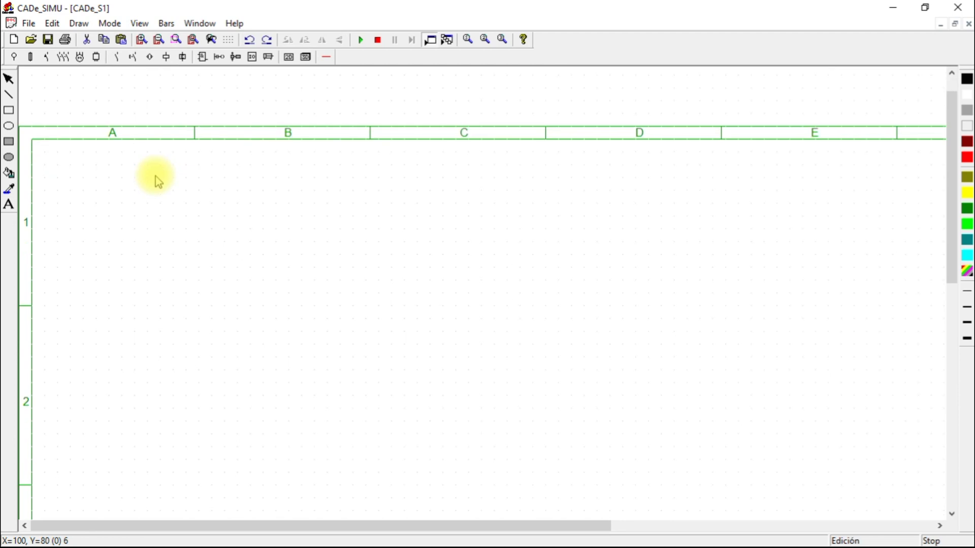
{"action": "left_click", "coordinate": [158, 39]}
{"action": "scroll", "coordinate": [162, 124], "scroll_direction": "down", "scroll_amount": 2}
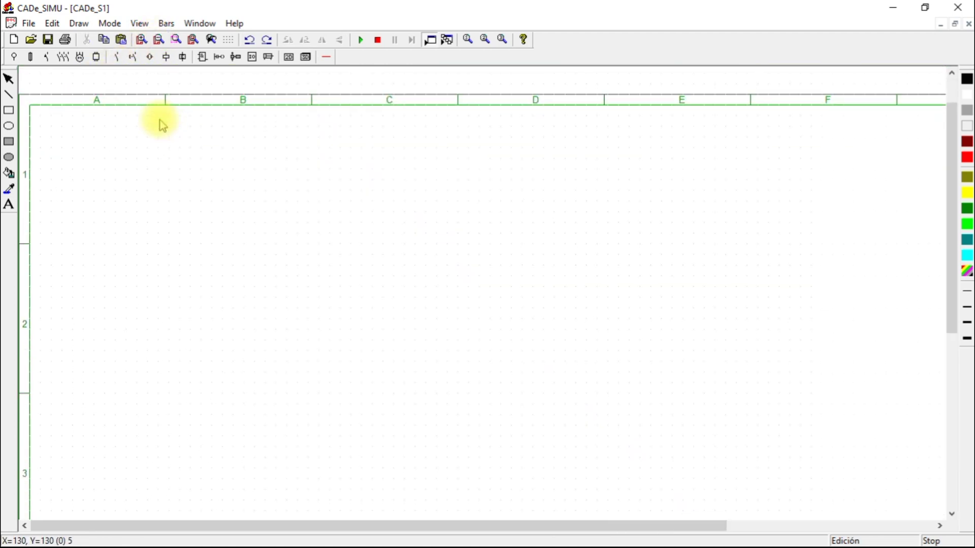
{"action": "left_click", "coordinate": [10, 206]}
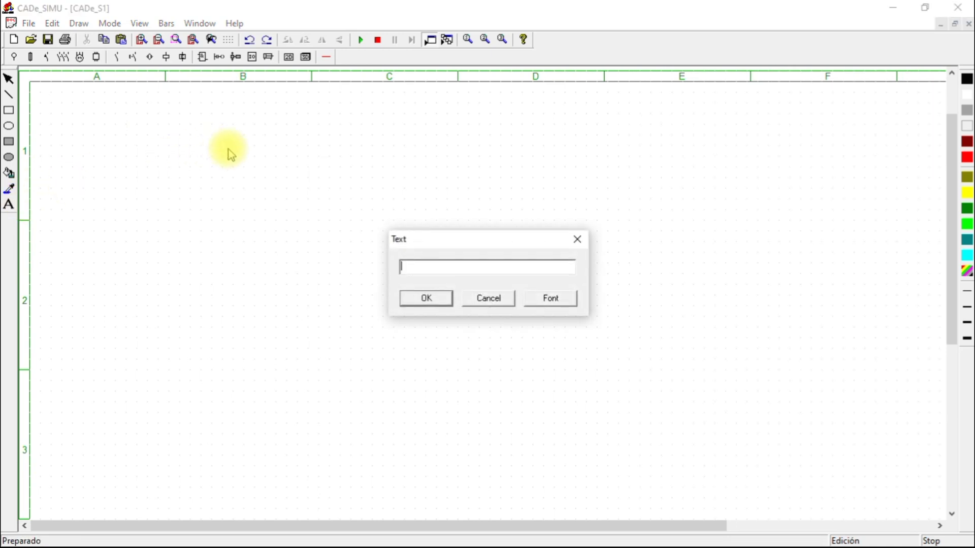
{"action": "type", "text": "DIAGRAMA DE POTÊNCIA"}
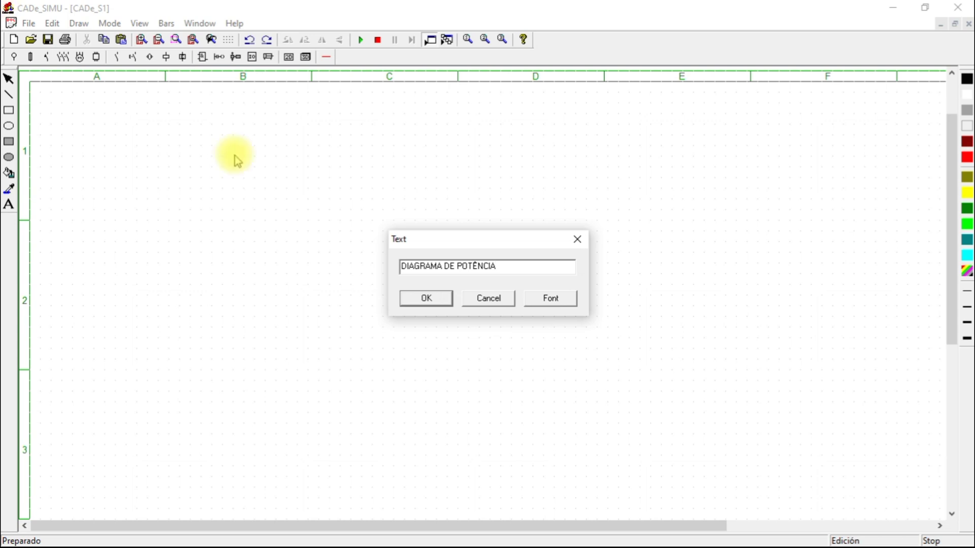
{"action": "left_click", "coordinate": [414, 294]}
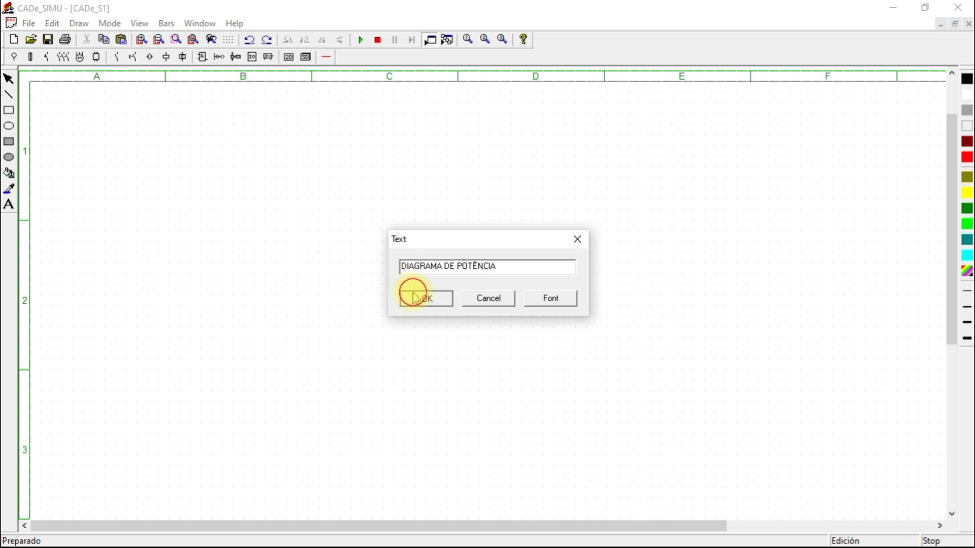
{"action": "left_click", "coordinate": [188, 108]}
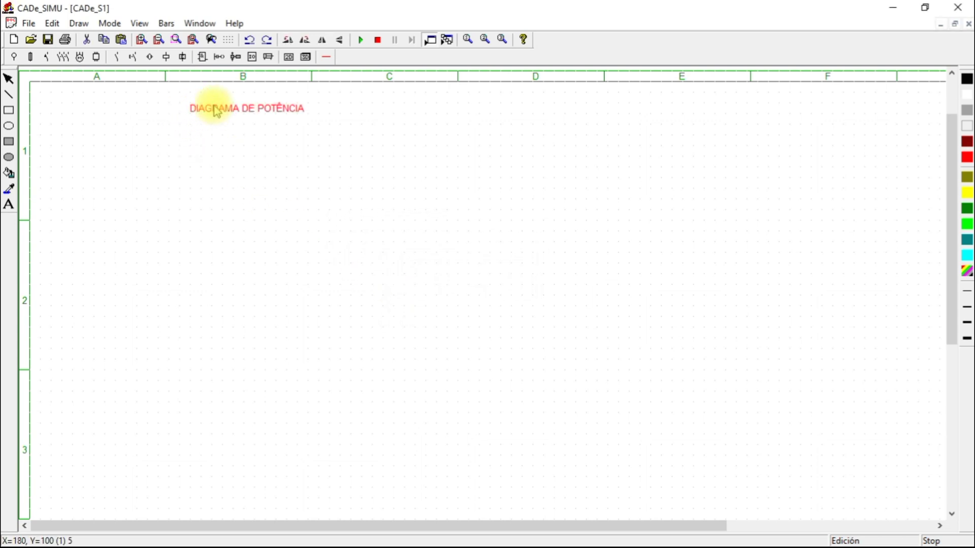
{"action": "left_click", "coordinate": [247, 140]}
- Place the text "DIAGRAMA DE COMANDO" in column E, level with the power diagram heading
{"action": "left_click", "coordinate": [9, 207]}
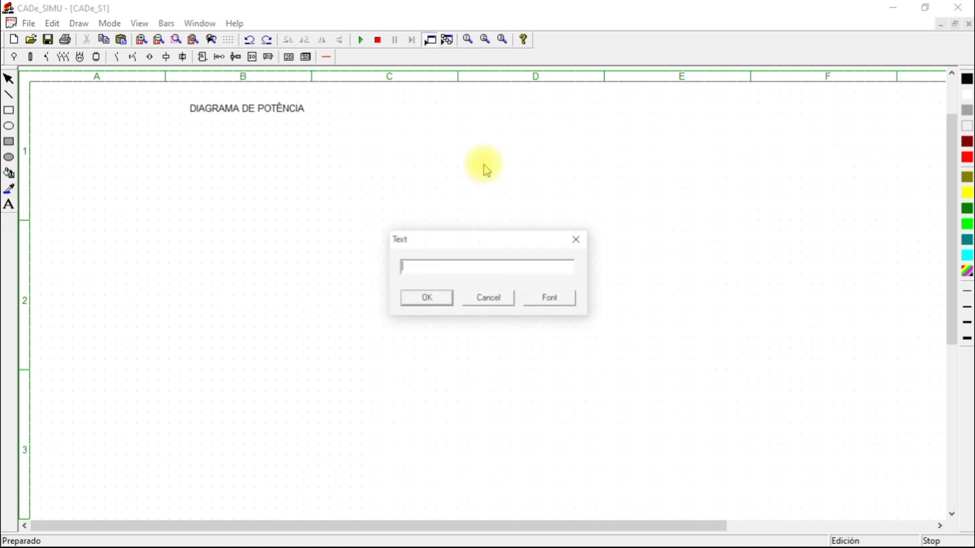
{"action": "type", "text": "DIAGRAMA"}
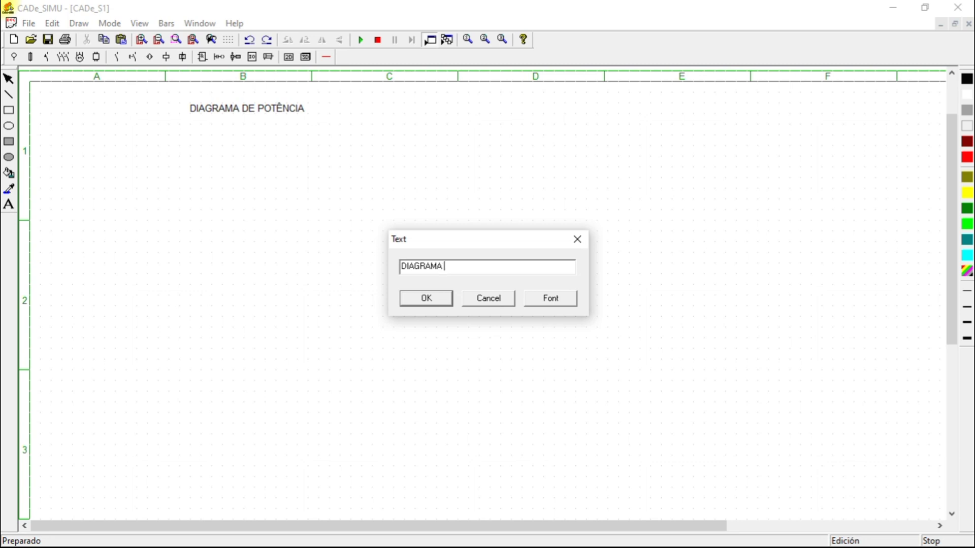
{"action": "type", "text": " DE COMANDO"}
{"action": "left_click", "coordinate": [427, 298]}
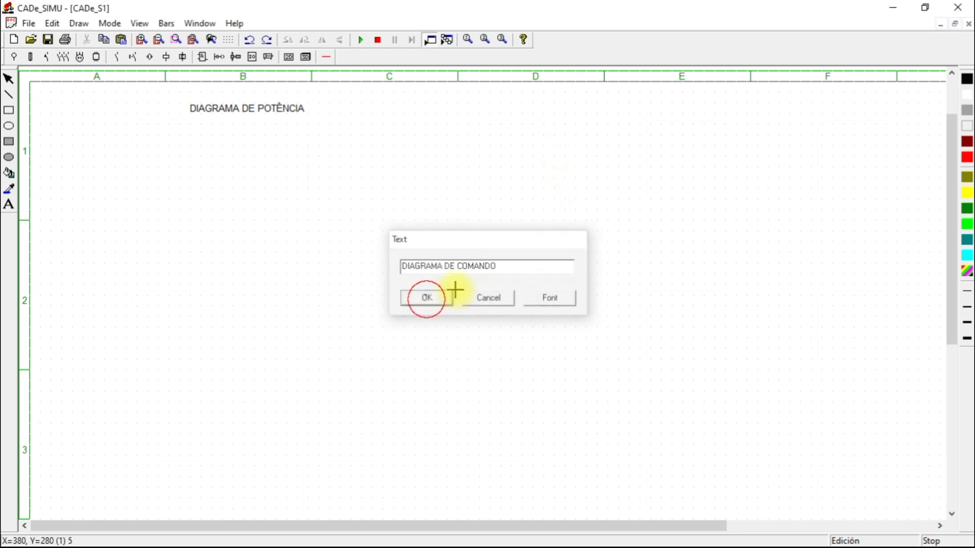
{"action": "left_click", "coordinate": [654, 117]}
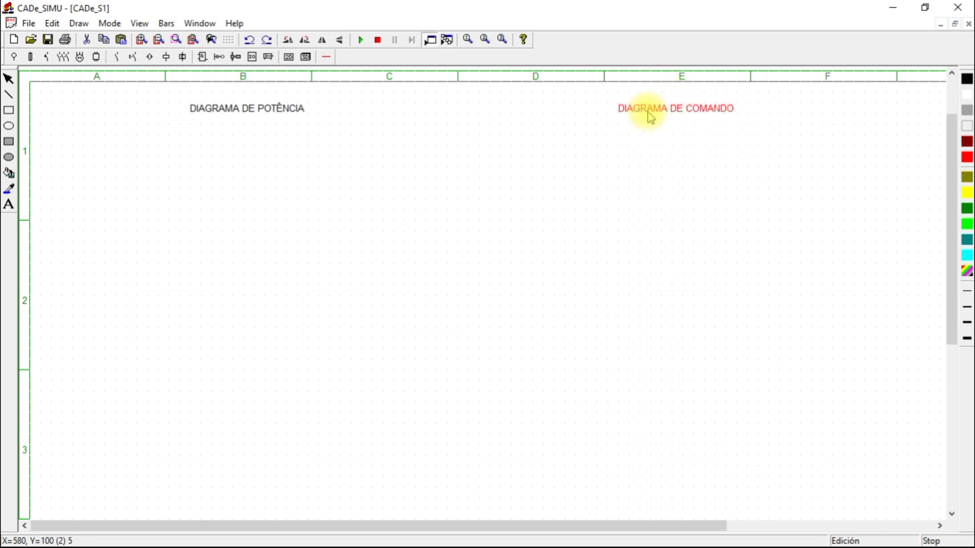
{"action": "left_click", "coordinate": [651, 117]}
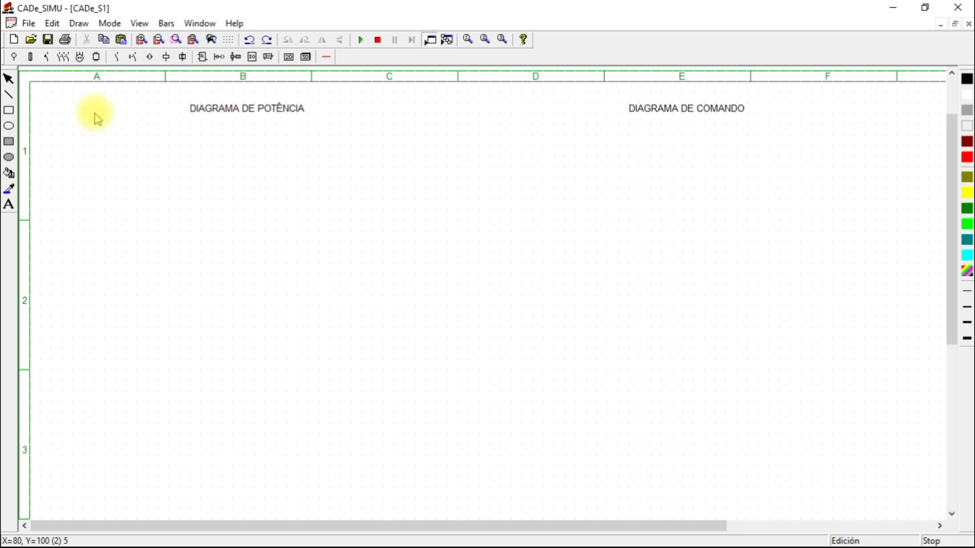
- Place the text "ALIMENTAÇÃO" in column C, slightly below the power diagram heading
{"action": "left_click", "coordinate": [9, 204]}
{"action": "left_click", "coordinate": [356, 130]}
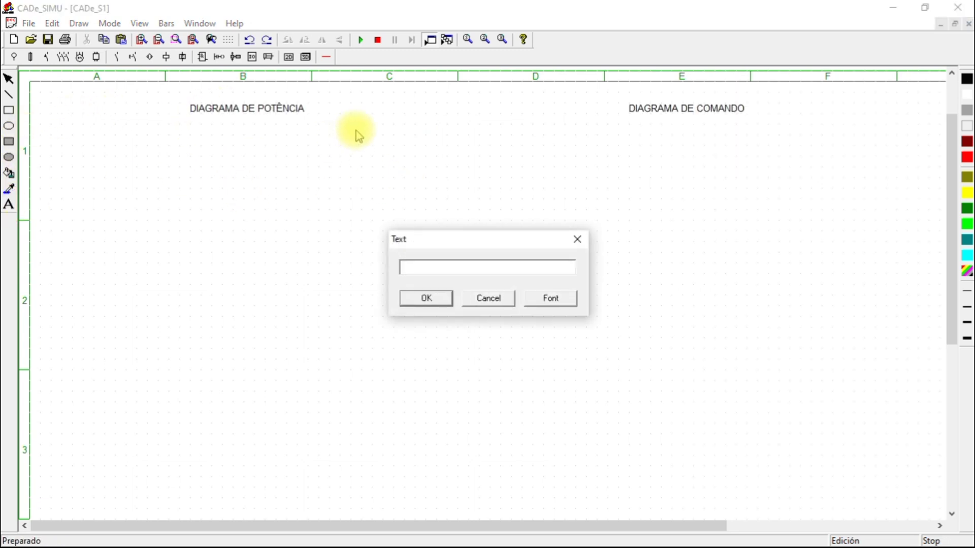
{"action": "type", "text": "ALIMENTAÇÃO"}
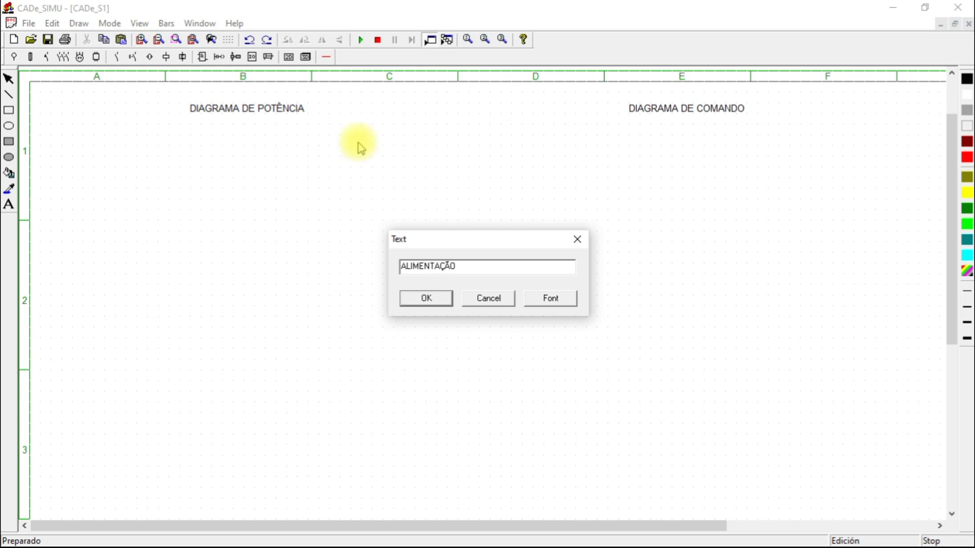
{"action": "left_click", "coordinate": [426, 298]}
{"action": "left_click", "coordinate": [376, 150]}
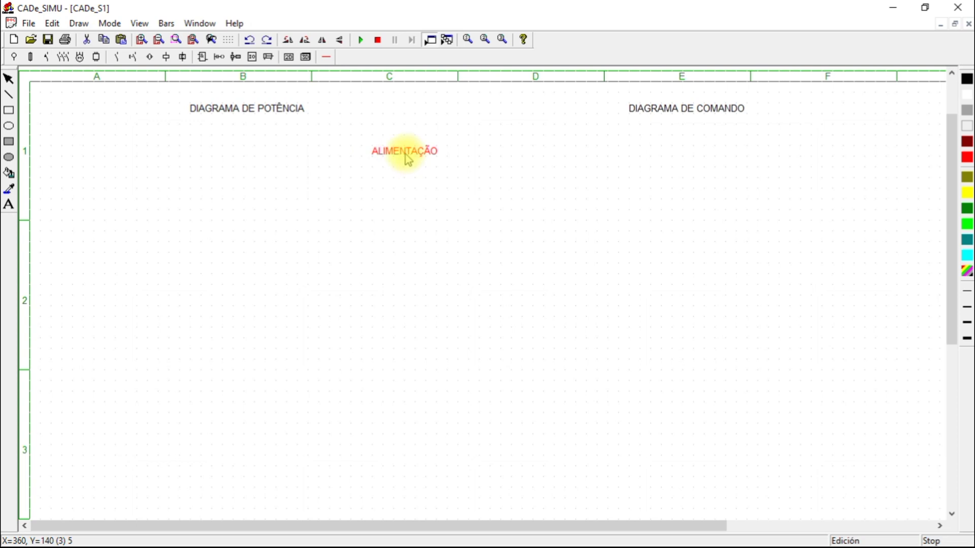
{"action": "left_click", "coordinate": [435, 232]}
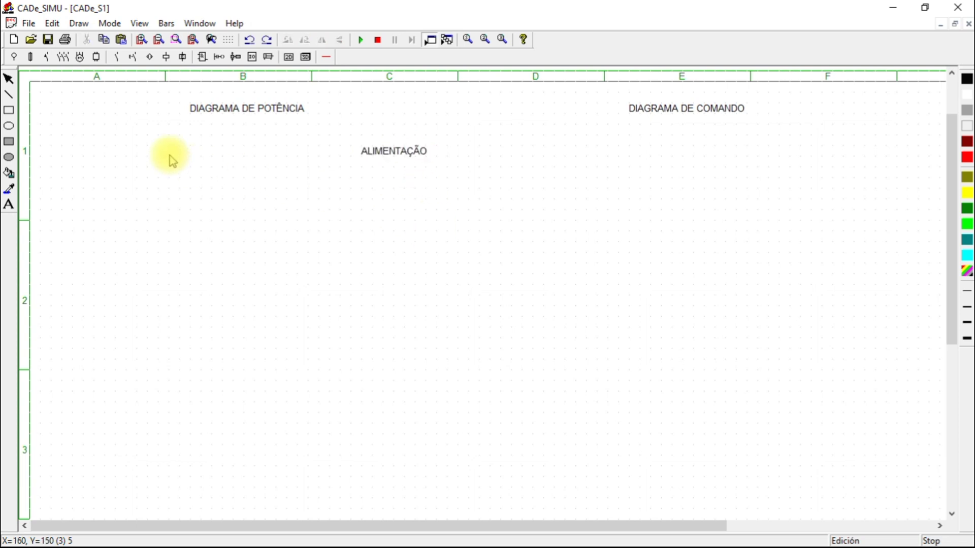
- Insert an L1, L2, L3 and PE supply under the power diagram heading and move the ALIMENTAÇÃO label closer to it
{"action": "left_click", "coordinate": [13, 57]}
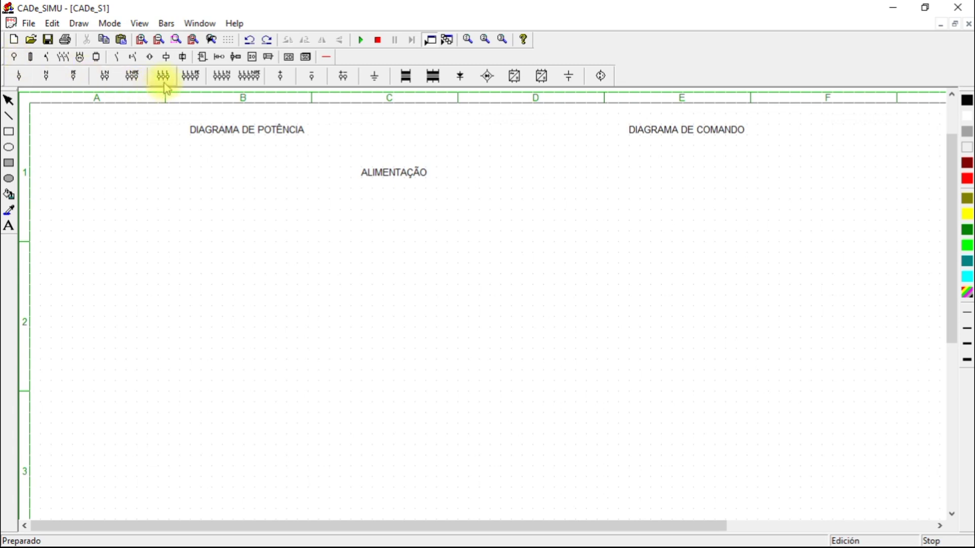
{"action": "left_click", "coordinate": [190, 76]}
{"action": "left_click", "coordinate": [218, 158]}
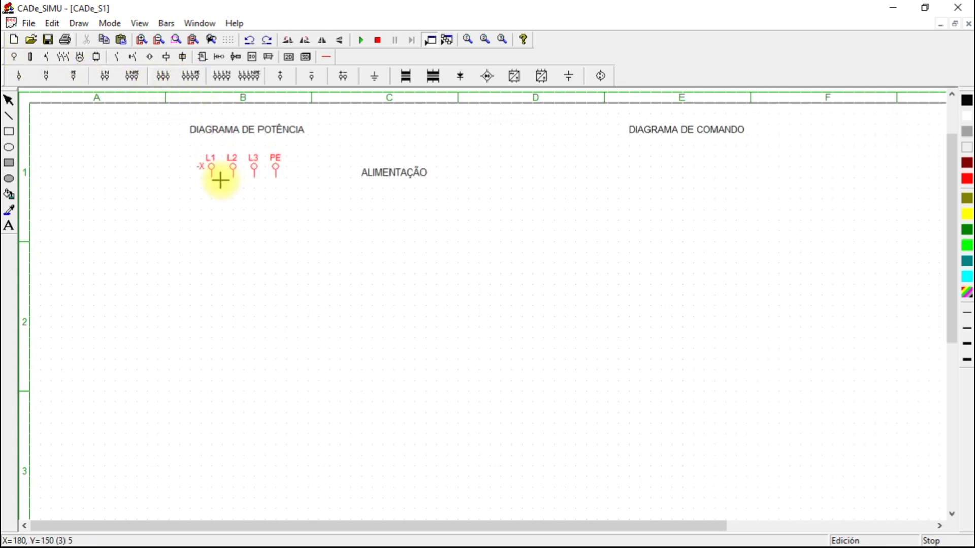
{"action": "left_click", "coordinate": [220, 180]}
{"action": "left_click", "coordinate": [385, 179]}
{"action": "key", "text": "Delete"}
{"action": "key", "text": "ctrl+z"}
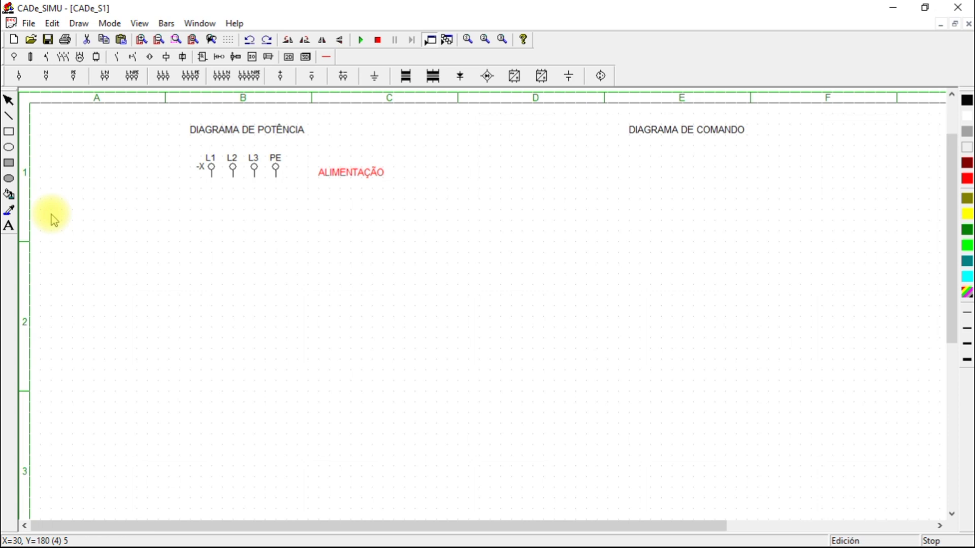
- Place the text "SECCIONAMENTO" below the ALIMENTAÇÃO label, aligned with its left edge
{"action": "left_click", "coordinate": [9, 225]}
{"action": "left_click", "coordinate": [358, 223]}
{"action": "type", "text": "SECCIONAMENTO"}
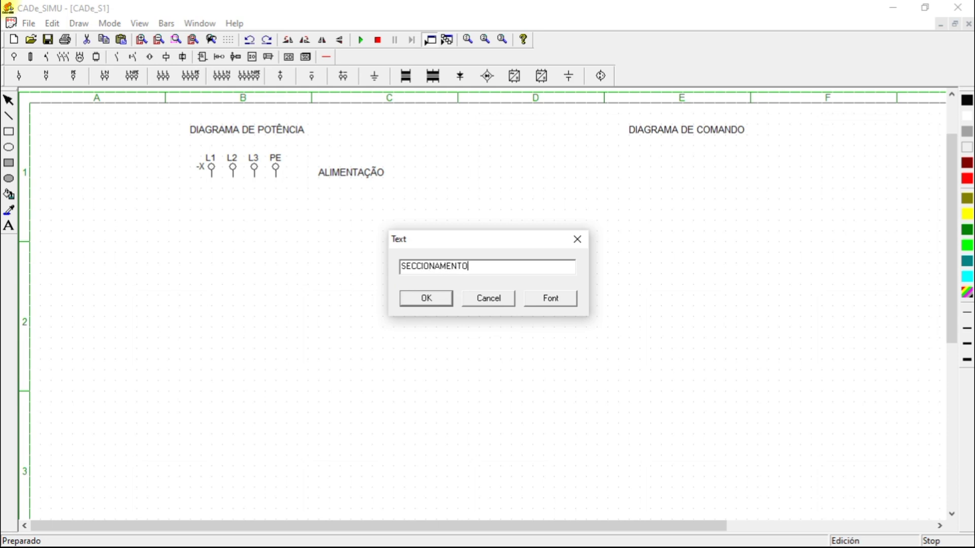
{"action": "left_click", "coordinate": [432, 300]}
{"action": "left_click", "coordinate": [352, 238]}
{"action": "mouse_move", "coordinate": [363, 243]}
{"action": "left_mouse_down"}
{"action": "mouse_move", "coordinate": [341, 233]}
{"action": "mouse_move", "coordinate": [350, 238]}
{"action": "left_mouse_up"}
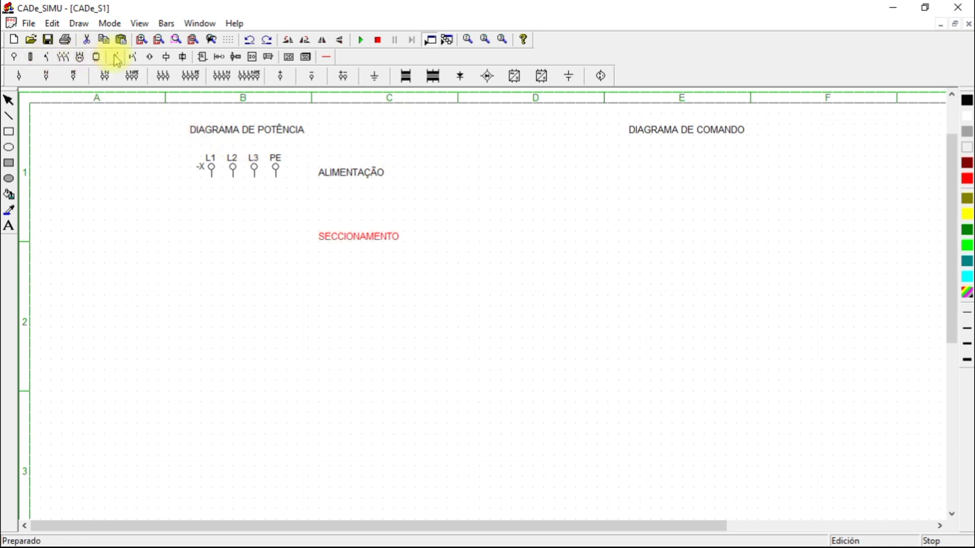
- Insert a three-pole manual switch in line with L1, L2 and L3, and raise it and the SECCIONAMENTO label closer to the supply
{"action": "left_click", "coordinate": [64, 57]}
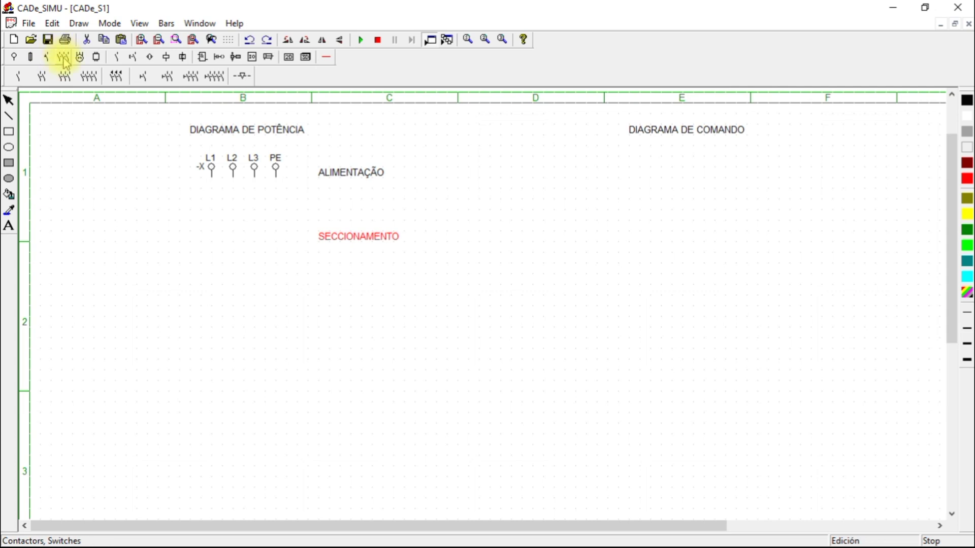
{"action": "left_click", "coordinate": [191, 77]}
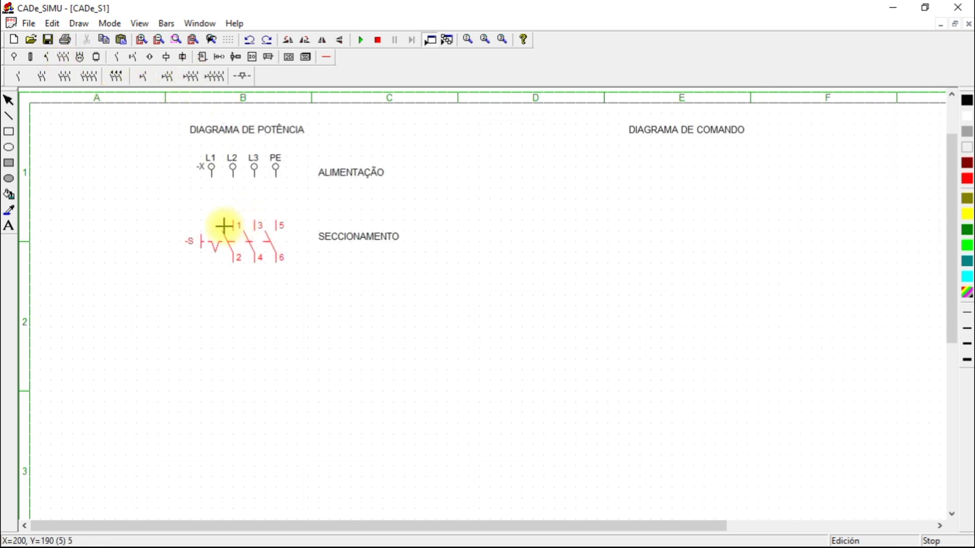
{"action": "left_click", "coordinate": [218, 227]}
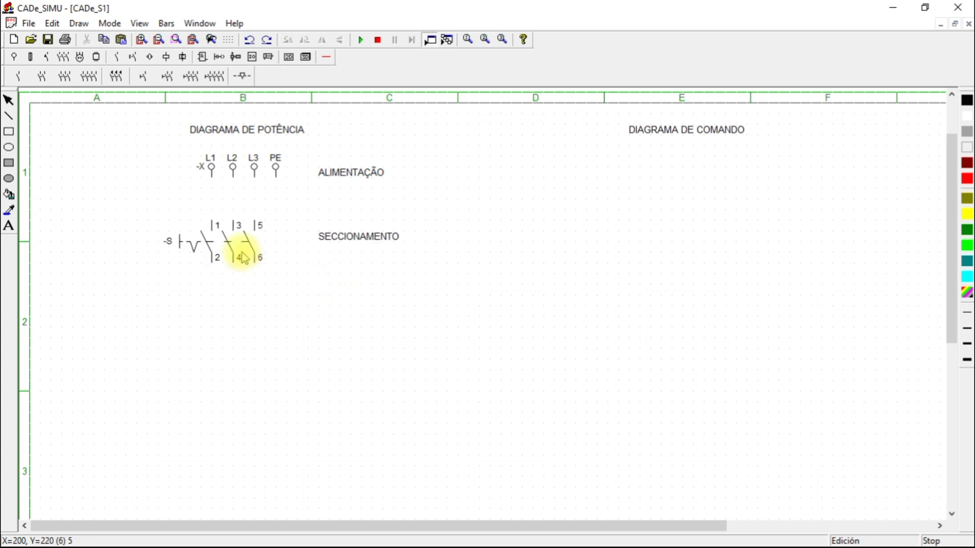
{"action": "left_click_drag", "start_coordinate": [229, 242], "coordinate": [229, 226]}
{"action": "left_click_drag", "start_coordinate": [336, 239], "coordinate": [353, 222]}
{"action": "left_click", "coordinate": [324, 261]}
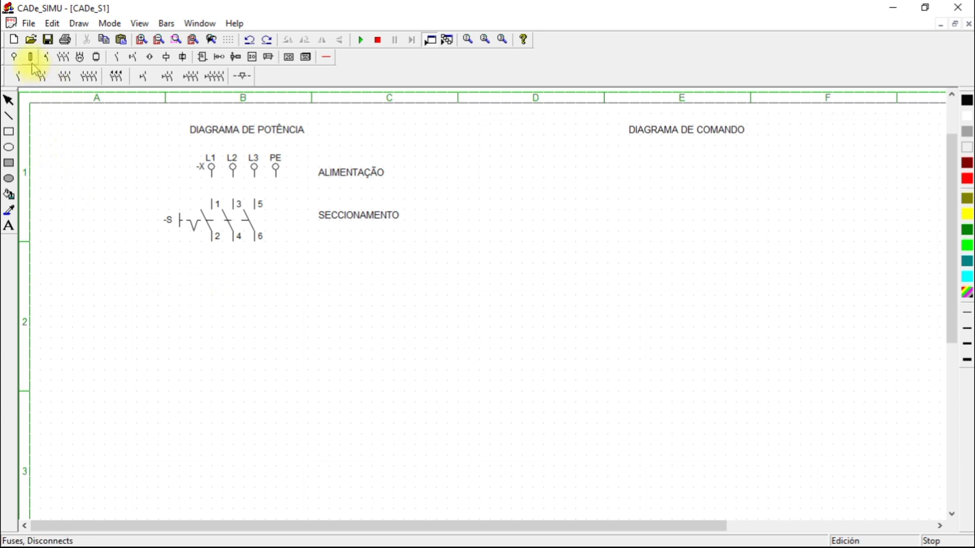
- Place the text "PROT. CONTRA CURTO CIRCUITO" below the SECCIONAMENTO label, aligned with its left edge
{"action": "left_click", "coordinate": [9, 225]}
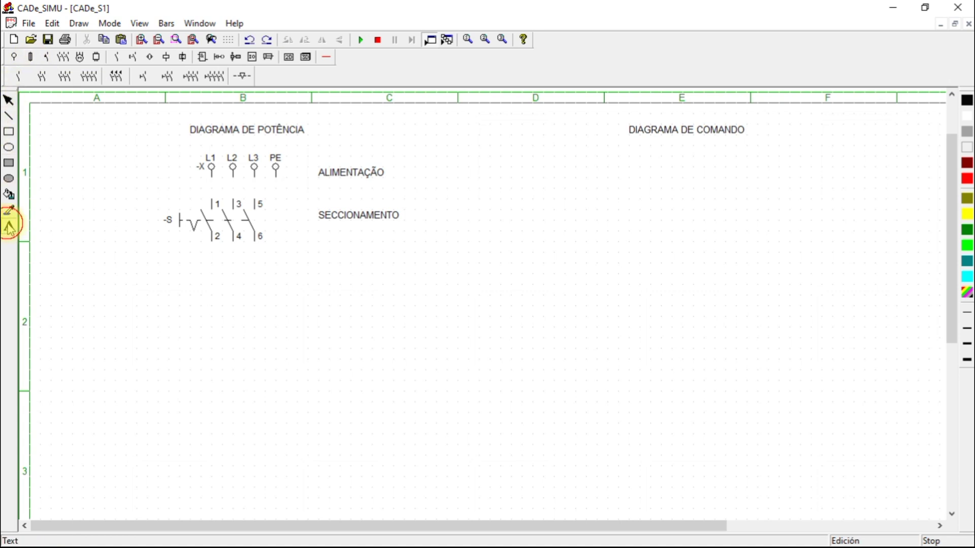
{"action": "left_click", "coordinate": [387, 284]}
{"action": "type", "text": "PRO"}
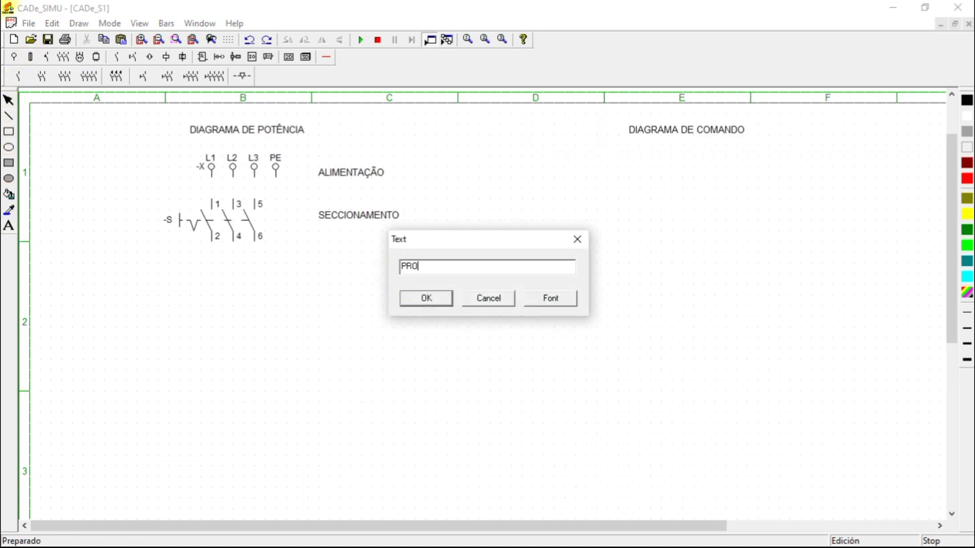
{"action": "type", "text": "T. CONTRA CURTO CIRCUITO"}
{"action": "left_click", "coordinate": [426, 298]}
{"action": "left_click", "coordinate": [341, 279]}
{"action": "left_click_drag", "start_coordinate": [340, 279], "coordinate": [345, 273]}
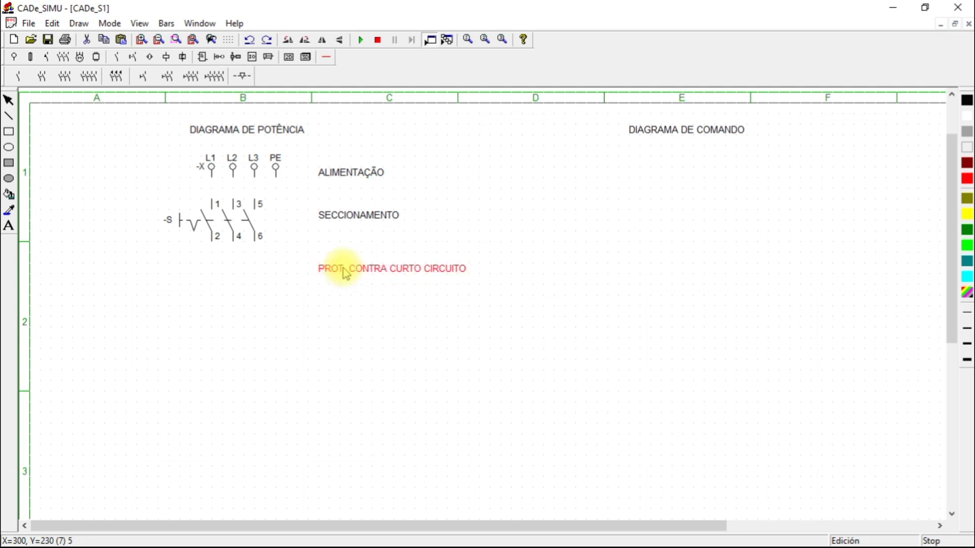
{"action": "left_click", "coordinate": [439, 180]}
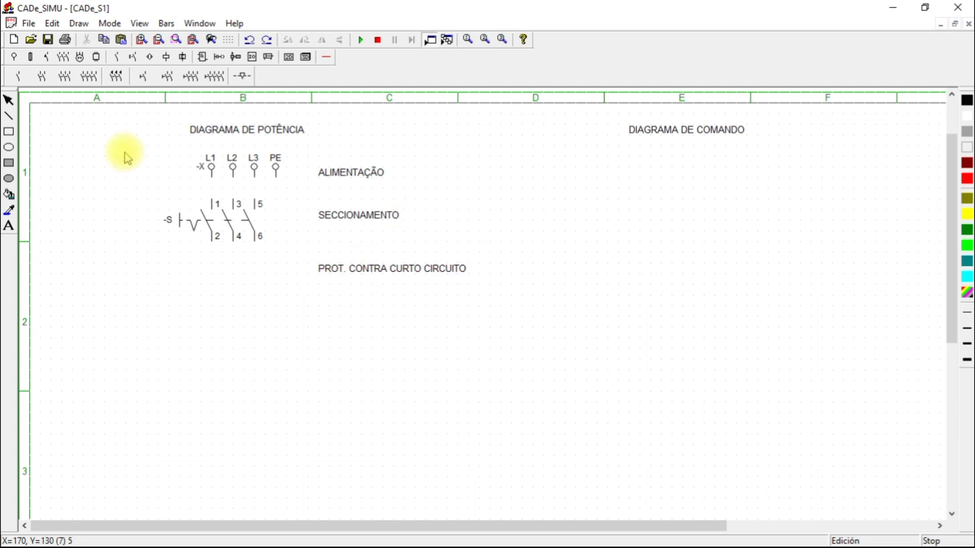
- Insert a three-pole fuse set below the manual switch, aligned with its poles
{"action": "left_click", "coordinate": [31, 59]}
{"action": "left_click", "coordinate": [103, 77]}
{"action": "left_click", "coordinate": [216, 269]}
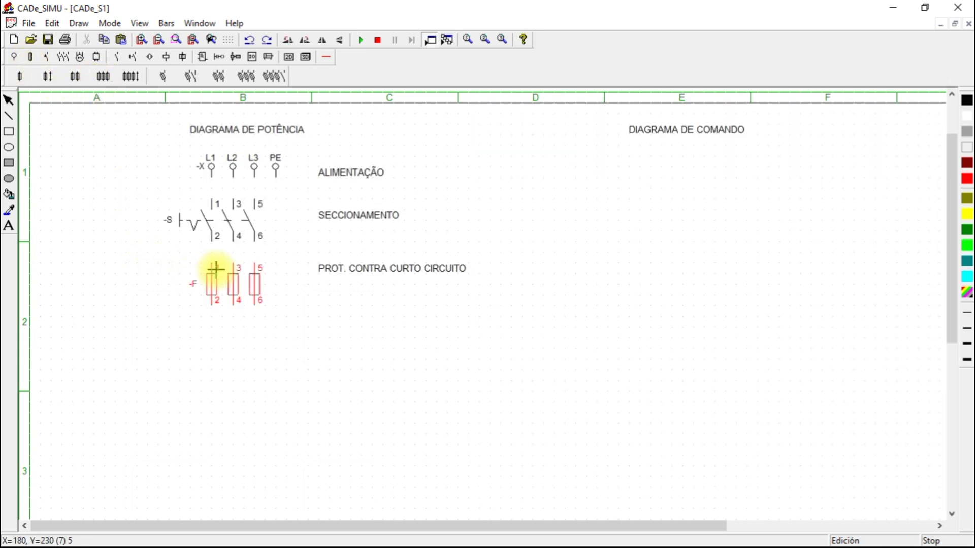
{"action": "left_click", "coordinate": [429, 290]}
- Lower the PROT. CONTRA CURTO CIRCUITO and SECCIONAMENTO labels slightly to line up with the fuses and the switch
{"action": "left_click_drag", "start_coordinate": [358, 274], "coordinate": [357, 285]}
{"action": "left_click", "coordinate": [460, 220]}
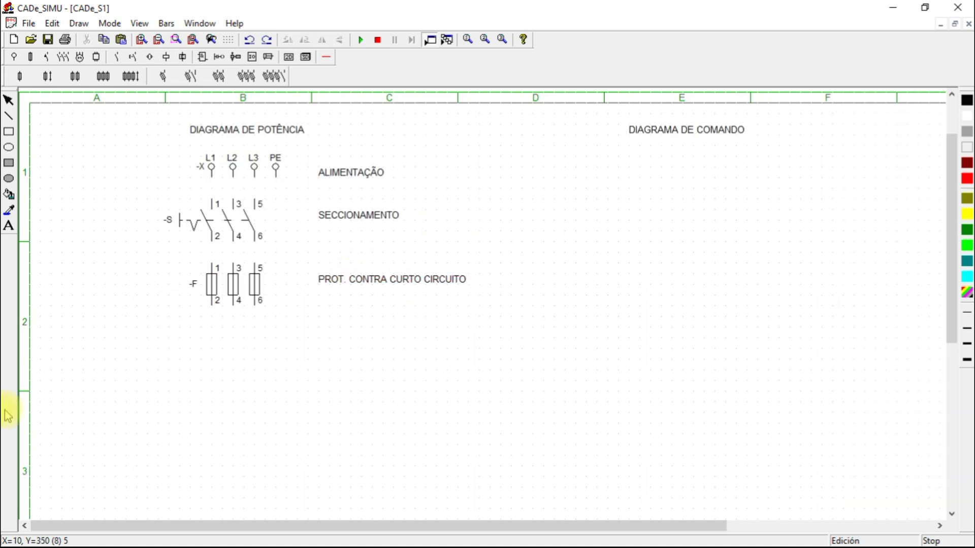
{"action": "left_click_drag", "start_coordinate": [333, 215], "coordinate": [334, 227]}
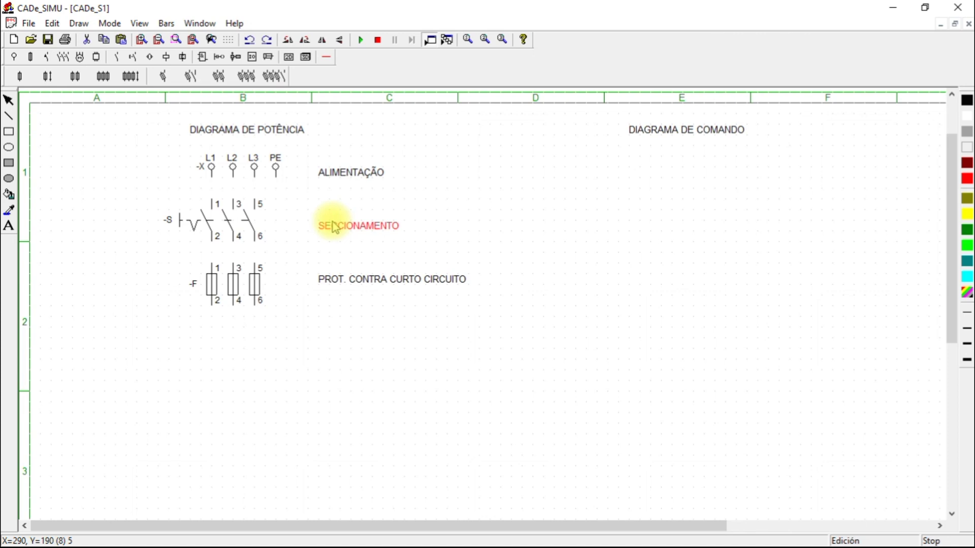
{"action": "left_click", "coordinate": [428, 205]}
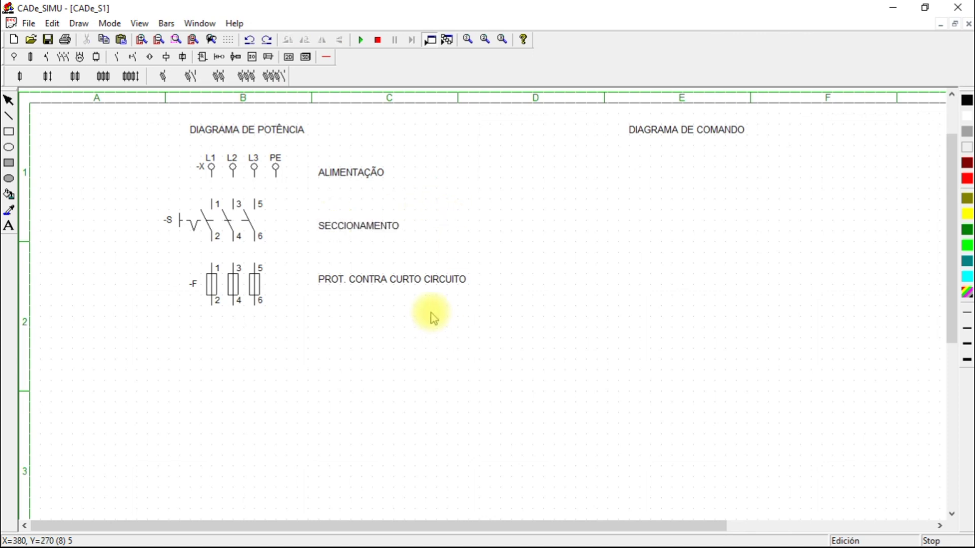
- Insert a three-pole contactor with normally open main contacts below the fuses, aligned with their poles
{"action": "left_click", "coordinate": [68, 57]}
{"action": "left_click", "coordinate": [65, 77]}
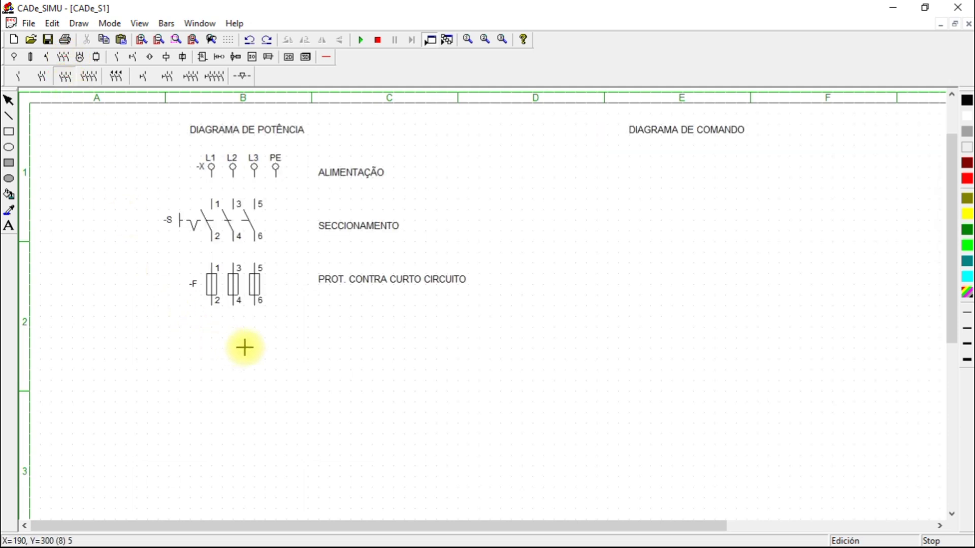
{"action": "left_click", "coordinate": [214, 332]}
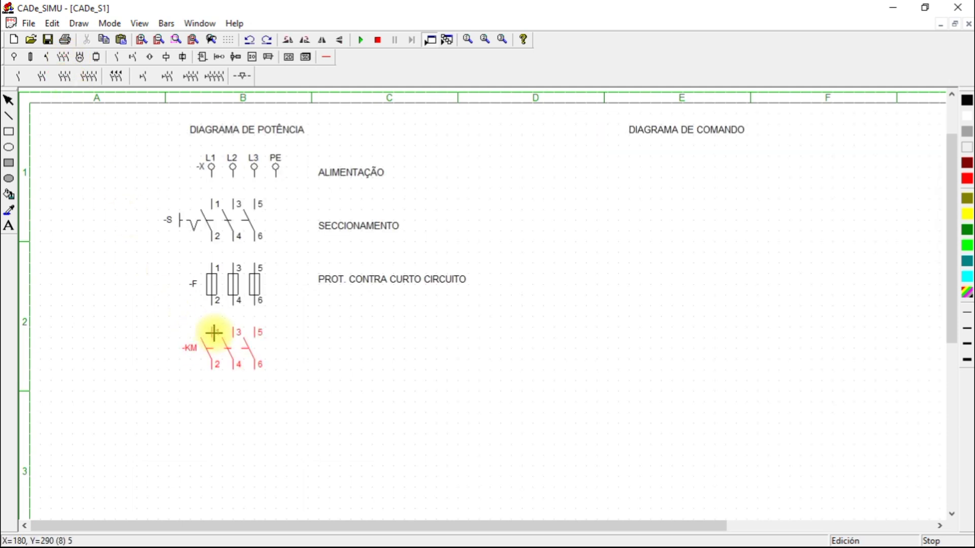
- Place the text "DISPOSITIVO DE MANOBRA" beside the contactor, aligned with the labels above
{"action": "left_click", "coordinate": [9, 225]}
{"action": "left_click", "coordinate": [327, 346]}
{"action": "type", "text": "E"}
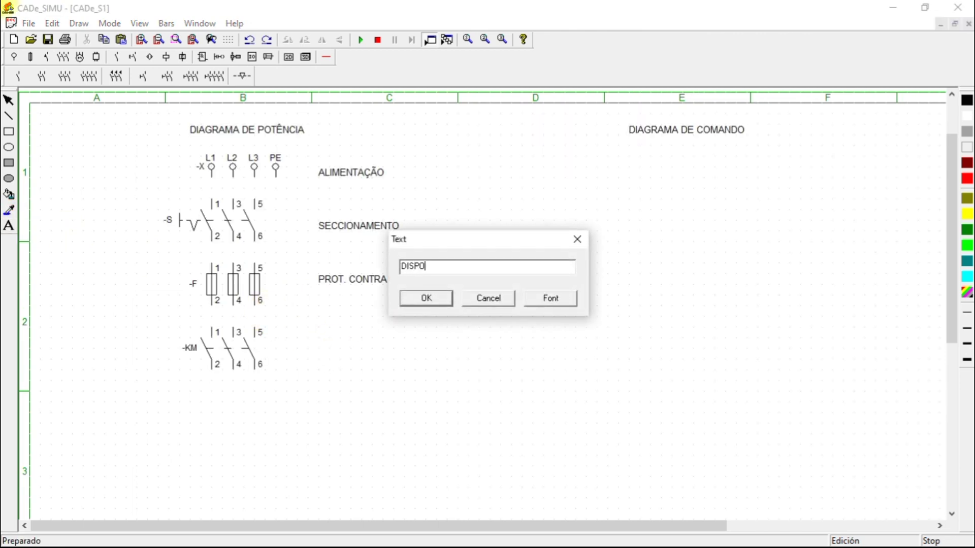
{"action": "type", "text": "ISPOSITIVO DE MANOBRA"}
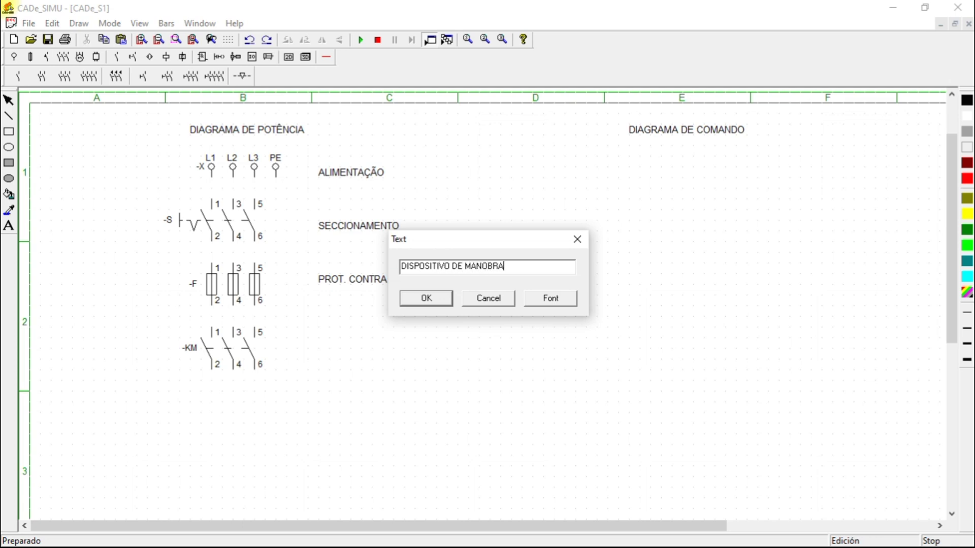
{"action": "left_click", "coordinate": [426, 299]}
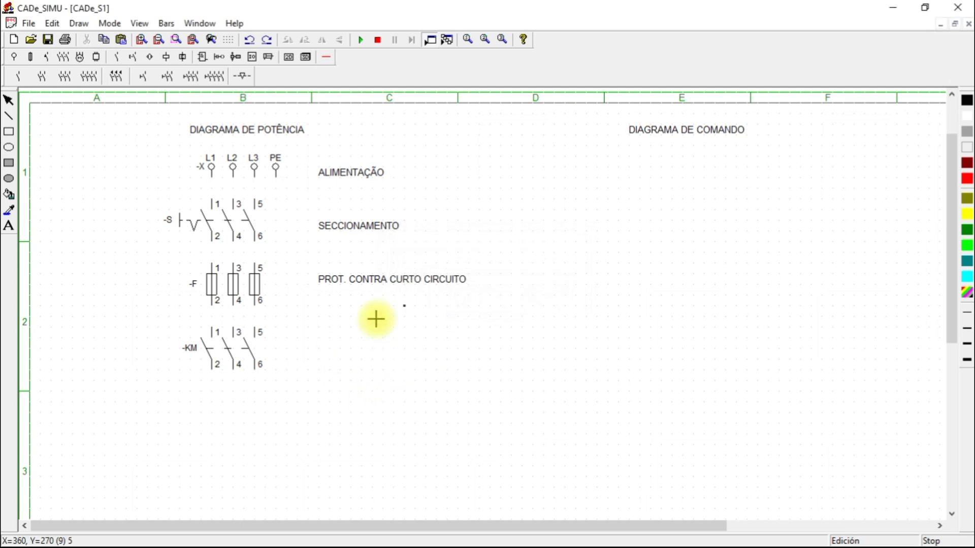
{"action": "left_click", "coordinate": [338, 345]}
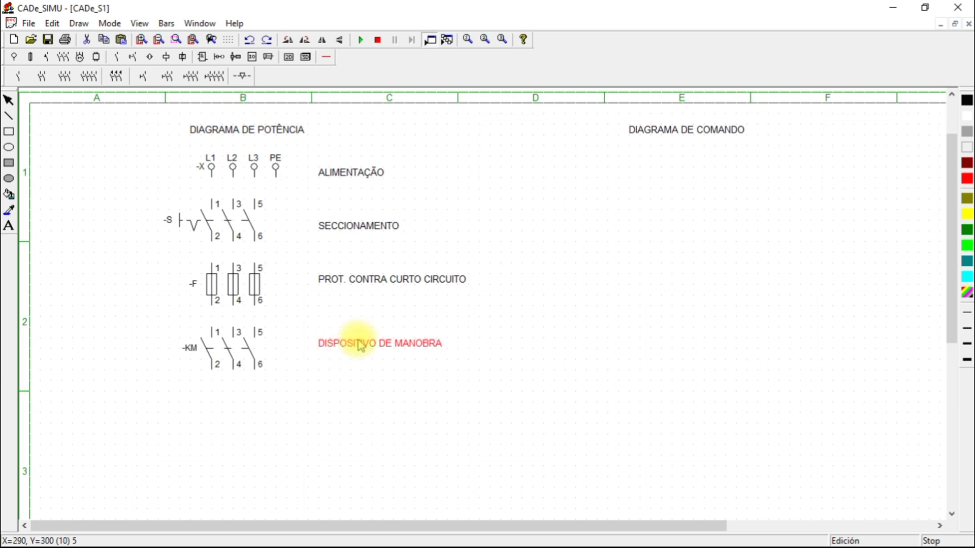
{"action": "left_click", "coordinate": [526, 287]}
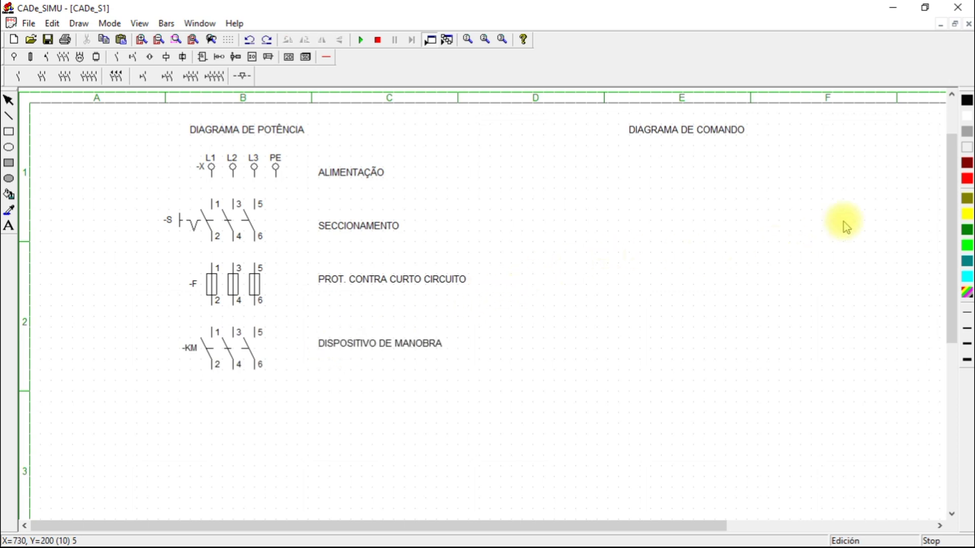
- Insert a three-pole thermal overload relay below the contactor, aligned with its poles
{"action": "left_click", "coordinate": [951, 193]}
{"action": "left_click_drag", "start_coordinate": [957, 199], "coordinate": [957, 211]}
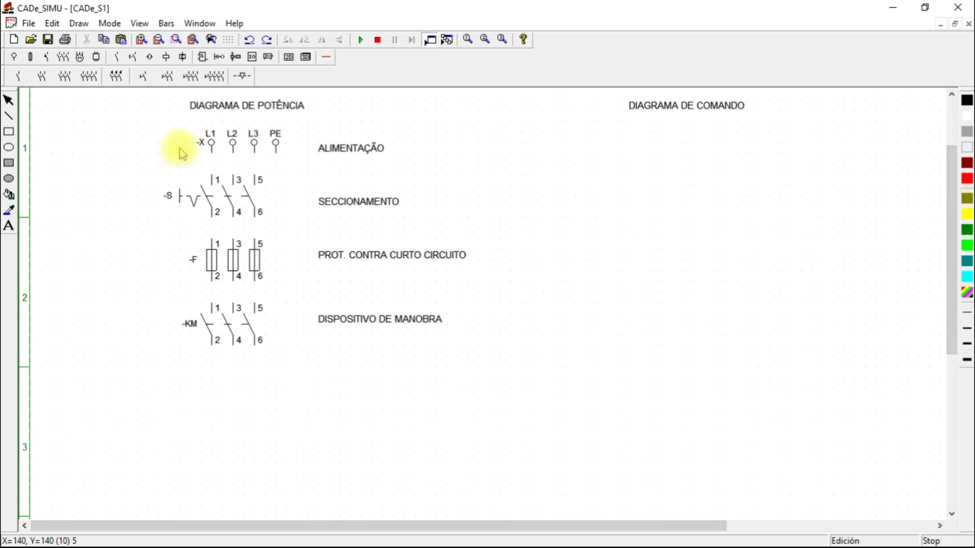
{"action": "left_click", "coordinate": [46, 57]}
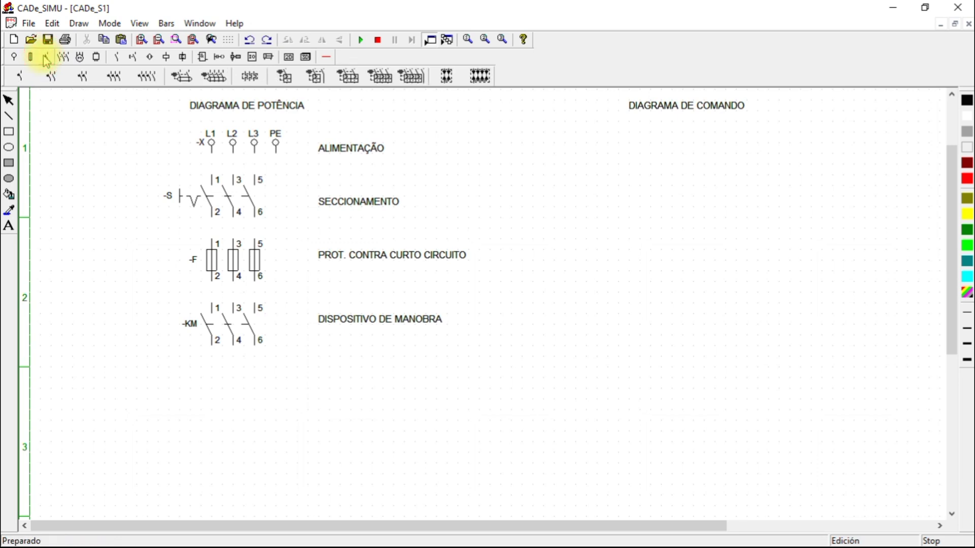
{"action": "left_click", "coordinate": [251, 78]}
{"action": "left_click", "coordinate": [222, 377]}
{"action": "left_click", "coordinate": [216, 377]}
{"action": "right_click", "coordinate": [167, 327]}
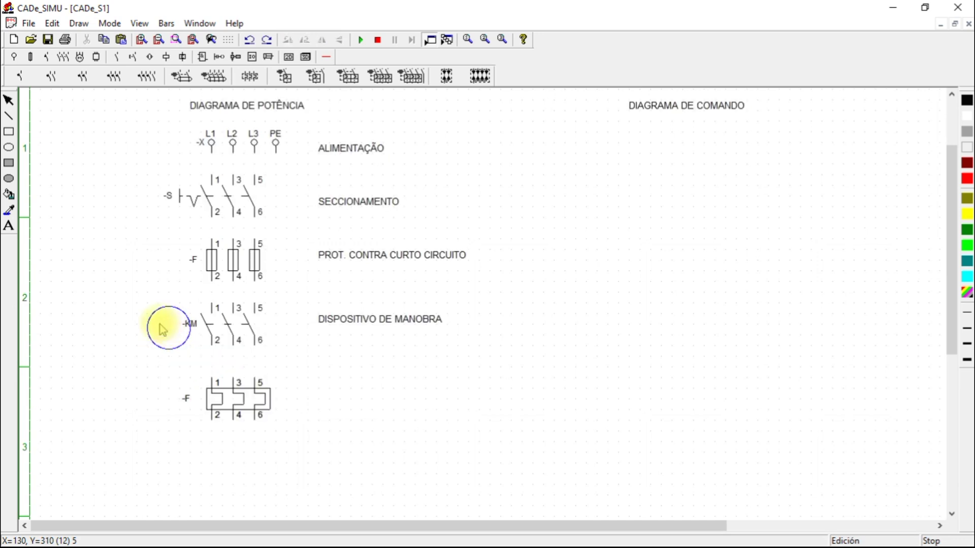
- Place the text "PROT. CONTRA SOBRECARGA" beside the overload relay and raise the relay slightly to line up with it
{"action": "left_click", "coordinate": [10, 228]}
{"action": "left_click", "coordinate": [349, 381]}
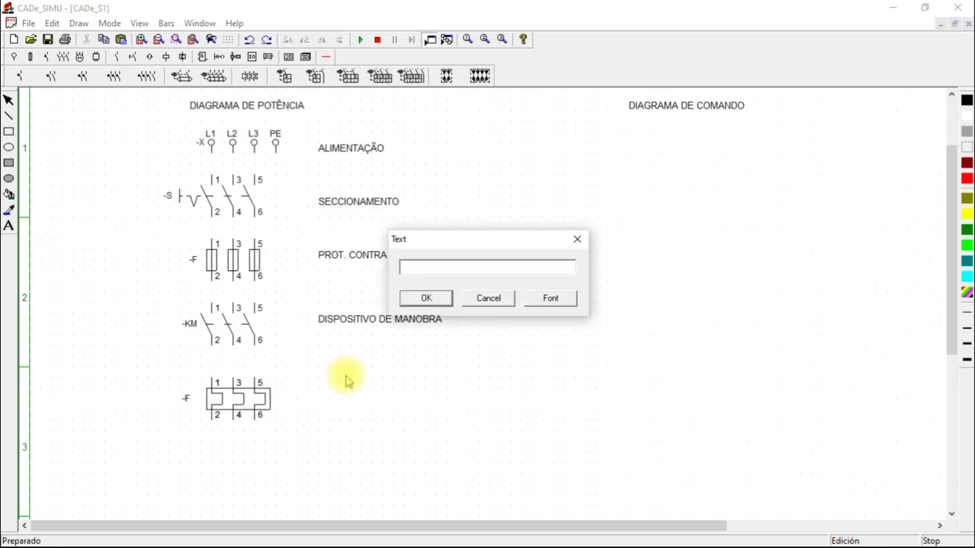
{"action": "type", "text": "PROT. CONTRA SOBRECARGA"}
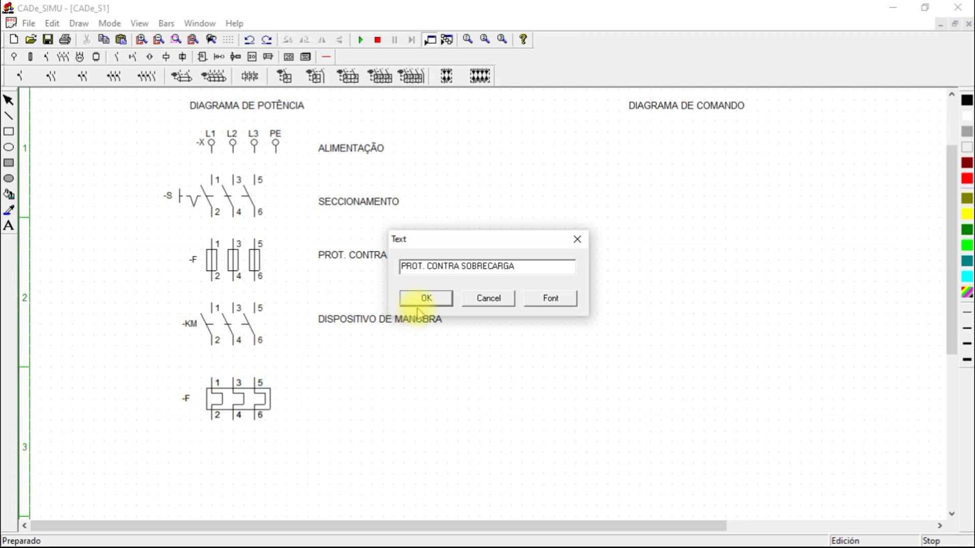
{"action": "left_click", "coordinate": [426, 298]}
{"action": "left_click", "coordinate": [330, 389]}
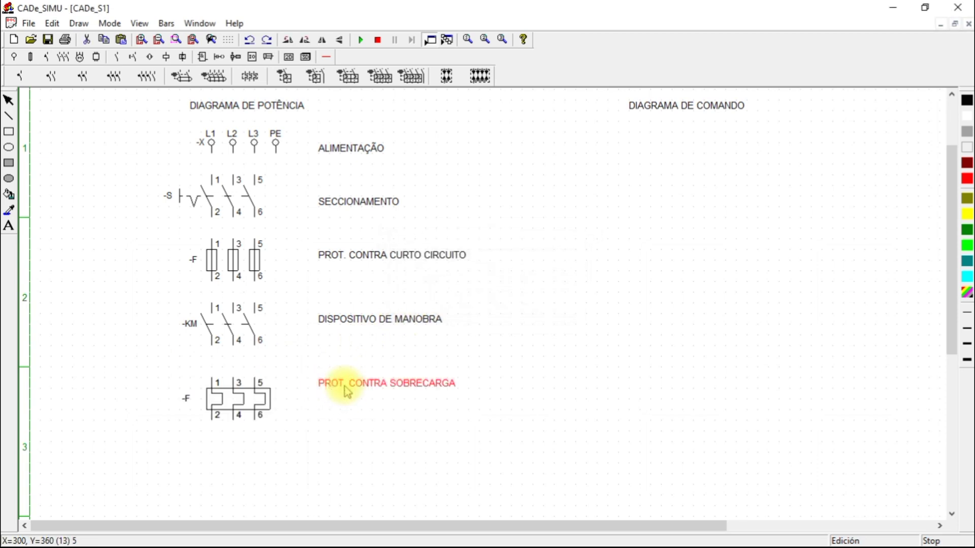
{"action": "left_click_drag", "start_coordinate": [259, 395], "coordinate": [239, 391]}
{"action": "left_click", "coordinate": [354, 384]}
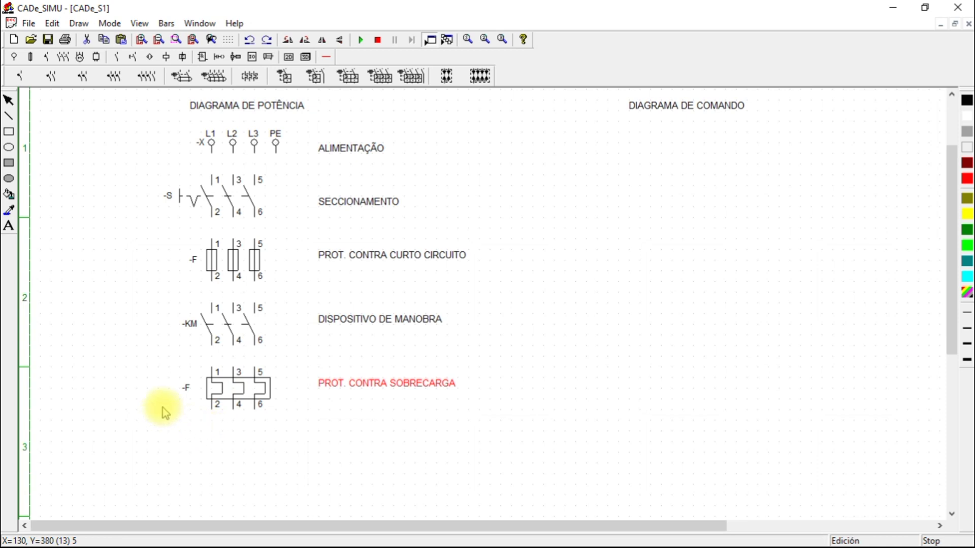
- Place the text "ELEMENTO FINAL - CARGA" below the overload protection label, aligned with the labels above
{"action": "left_click", "coordinate": [79, 56]}
{"action": "left_click", "coordinate": [8, 225]}
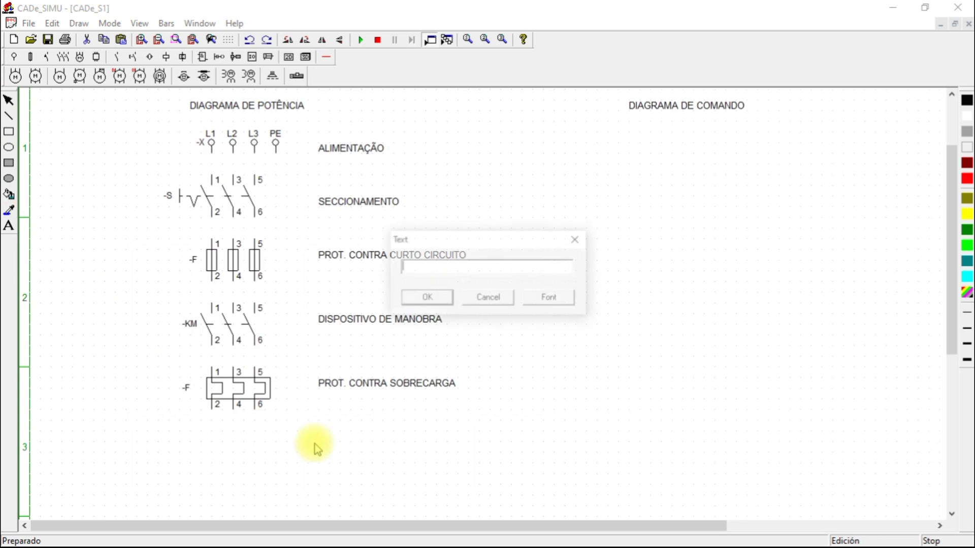
{"action": "type", "text": "ELEMENTO FINAL"}
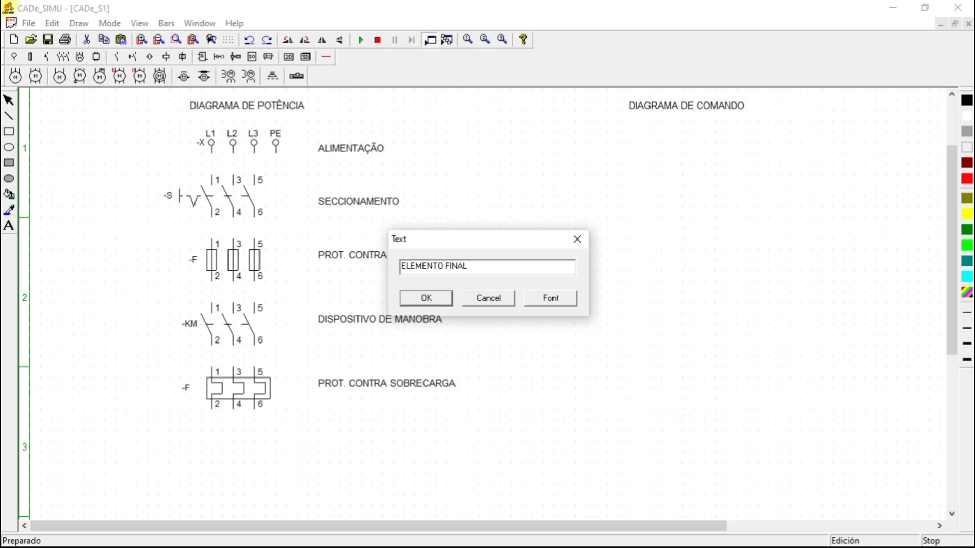
{"action": "type", "text": " - CARGA"}
{"action": "left_click", "coordinate": [416, 298]}
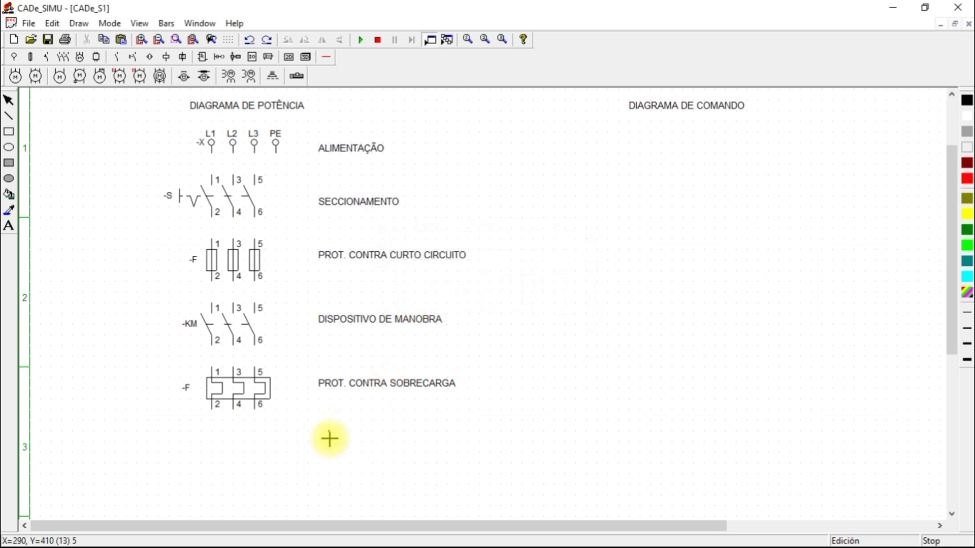
{"action": "left_click", "coordinate": [354, 448]}
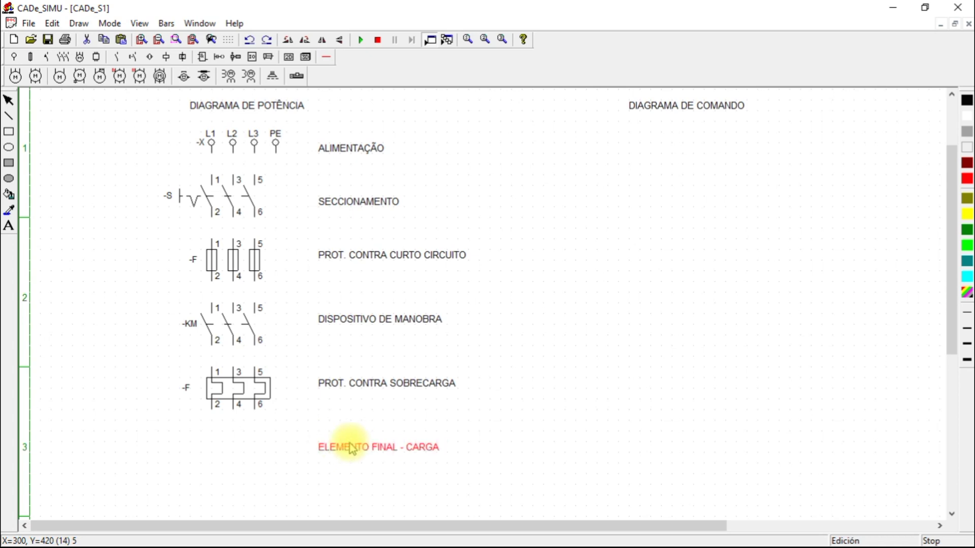
- Insert a three-phase motor with PE terminal below the overload relay, aligned with its poles
{"action": "left_click", "coordinate": [17, 76]}
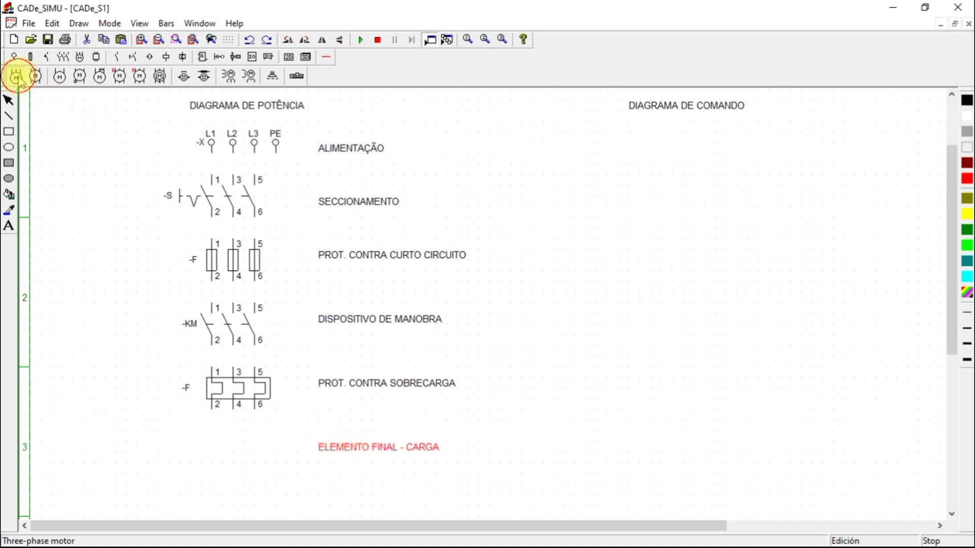
{"action": "left_click", "coordinate": [216, 433]}
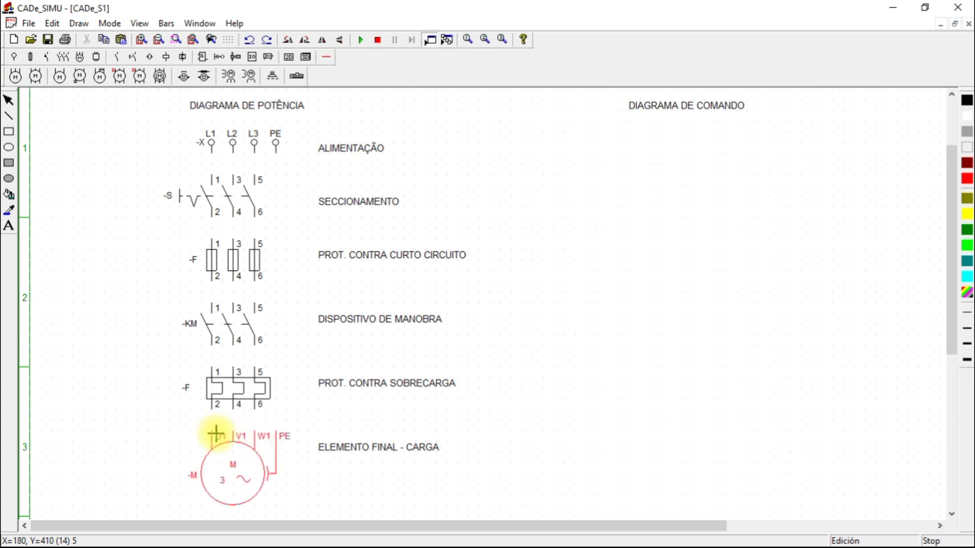
{"action": "right_click", "coordinate": [711, 331]}
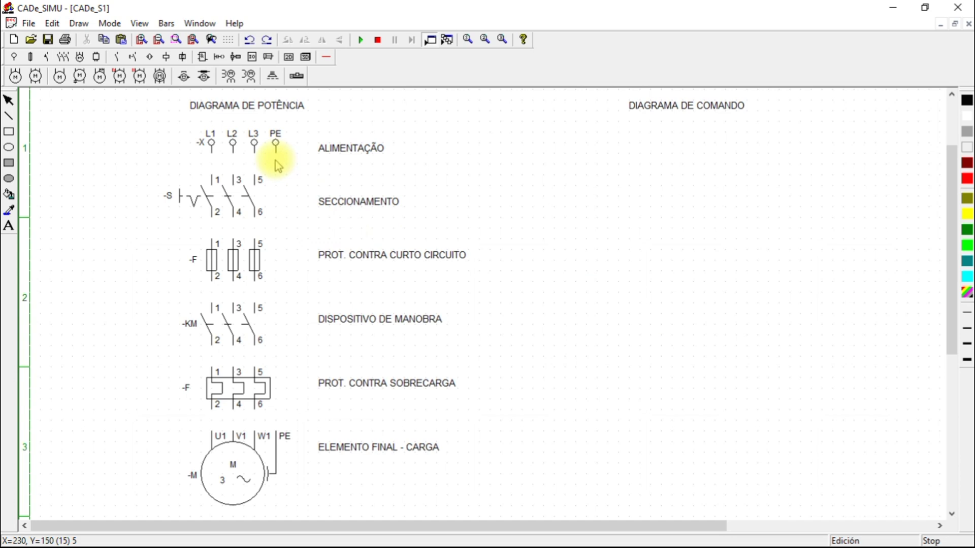
- Place the text "3~ 220VCA @ 60Hz" directly beneath the ALIMENTAÇÃO label
{"action": "left_click", "coordinate": [8, 224]}
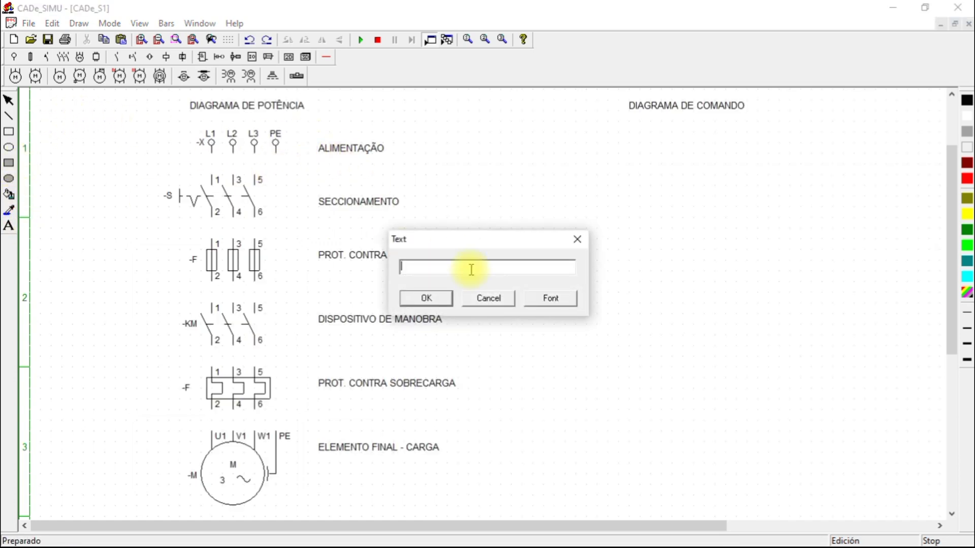
{"action": "type", "text": "3~ 220VCA @ 60Hz"}
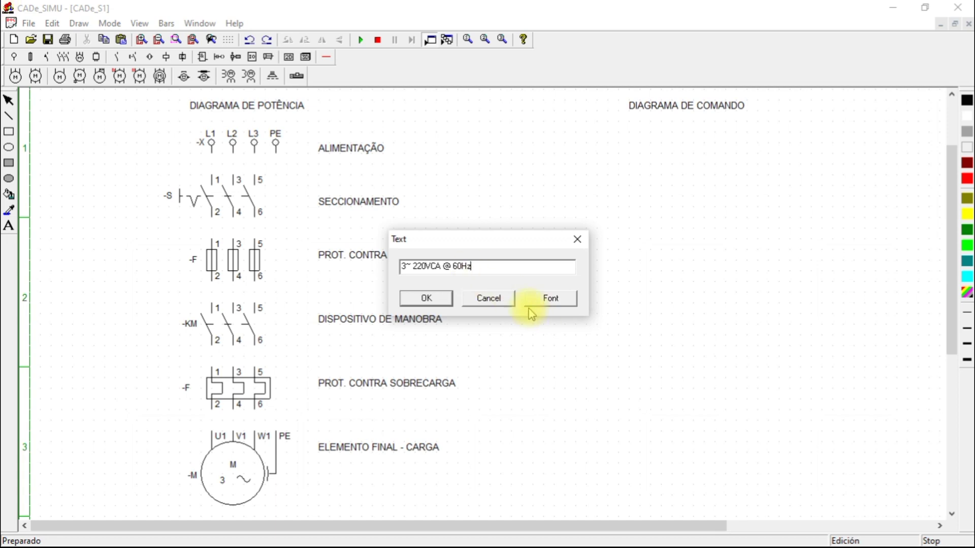
{"action": "left_click", "coordinate": [431, 298]}
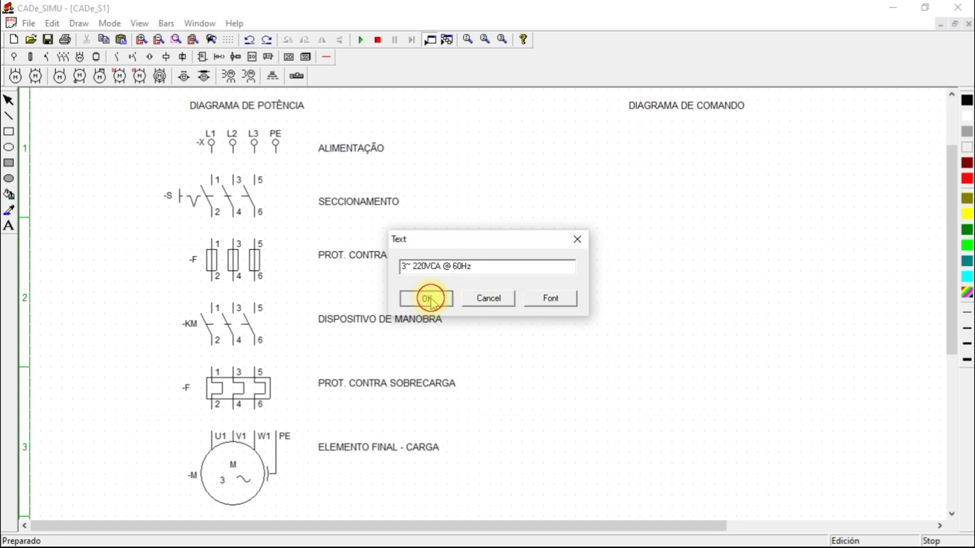
{"action": "left_click", "coordinate": [329, 169]}
{"action": "left_click_drag", "start_coordinate": [329, 164], "coordinate": [338, 161]}
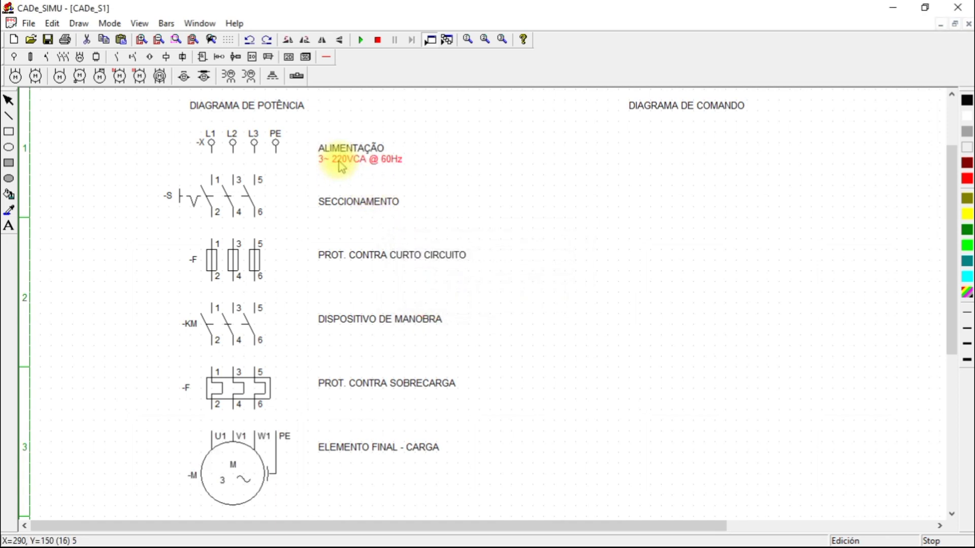
{"action": "left_click", "coordinate": [464, 178]}
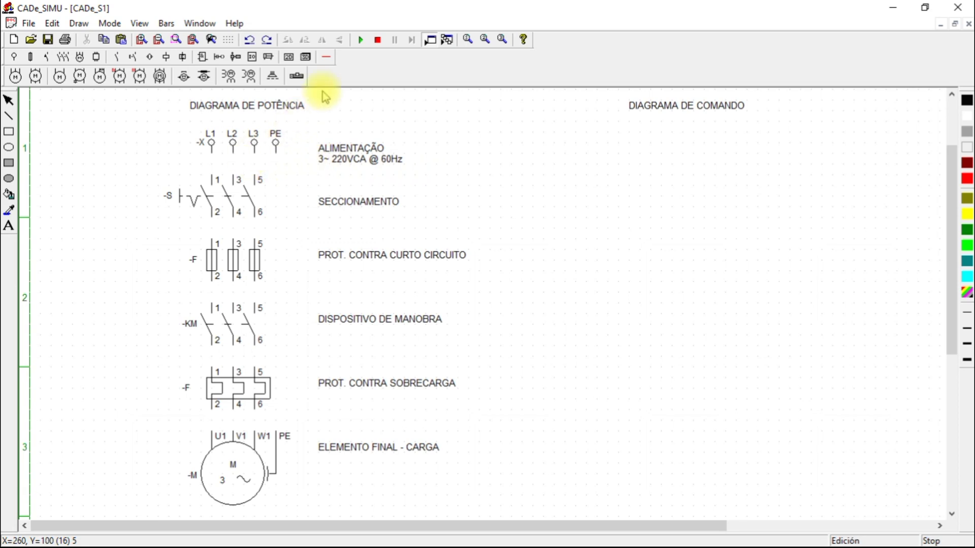
- Connect supply terminals L1, L2 and L3 to switch terminals 1, 3 and 5 with a thicker three-pole vertical wire
{"action": "left_click", "coordinate": [329, 58]}
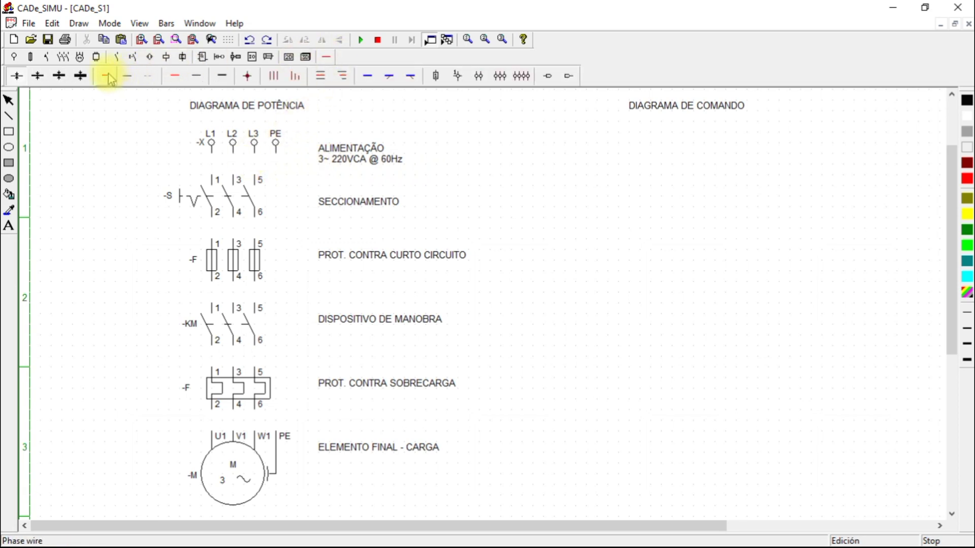
{"action": "left_click", "coordinate": [39, 76]}
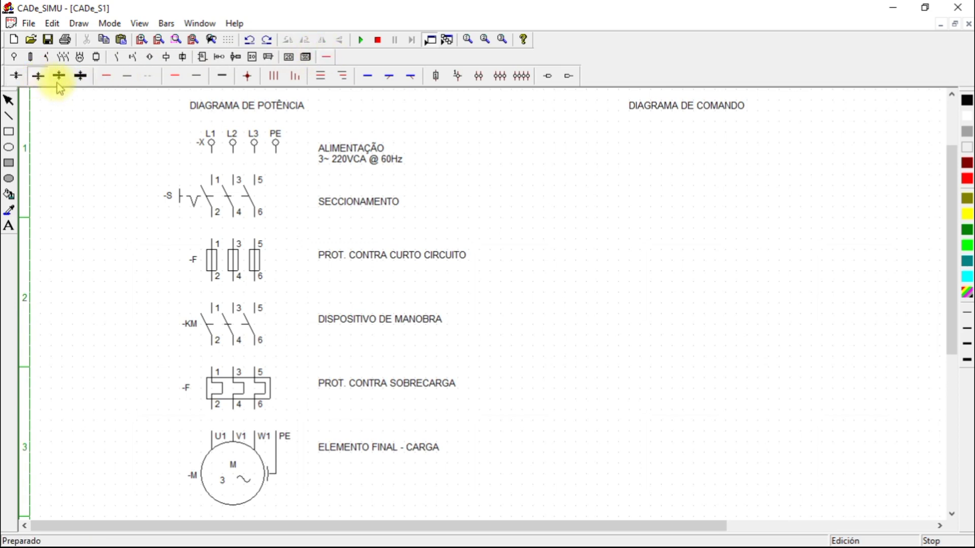
{"action": "left_click", "coordinate": [275, 78]}
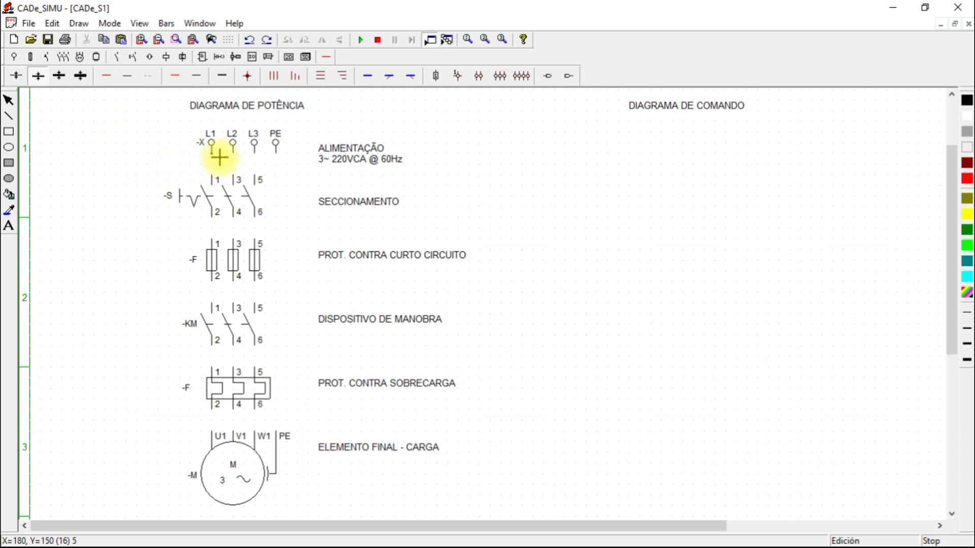
{"action": "left_click_drag", "start_coordinate": [220, 163], "coordinate": [220, 180]}
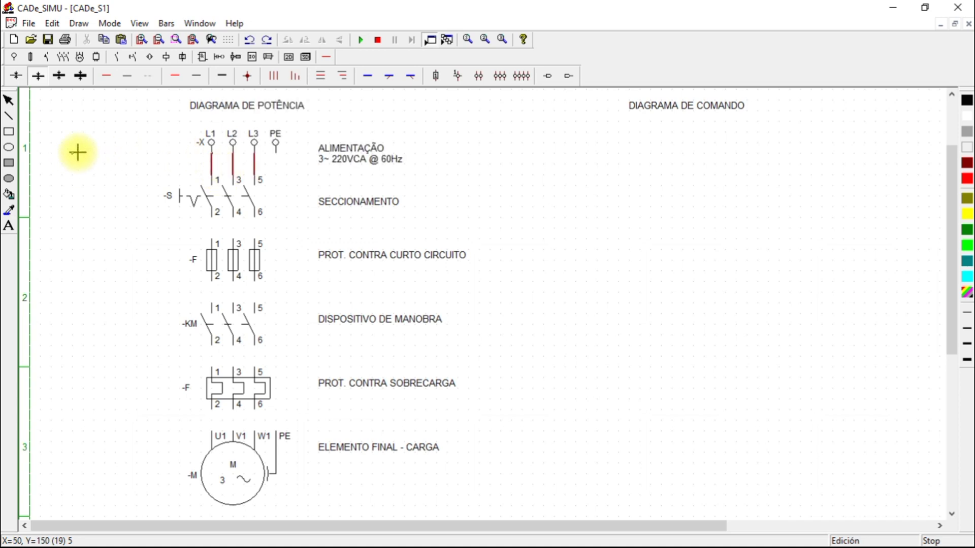
{"action": "left_click", "coordinate": [8, 100]}
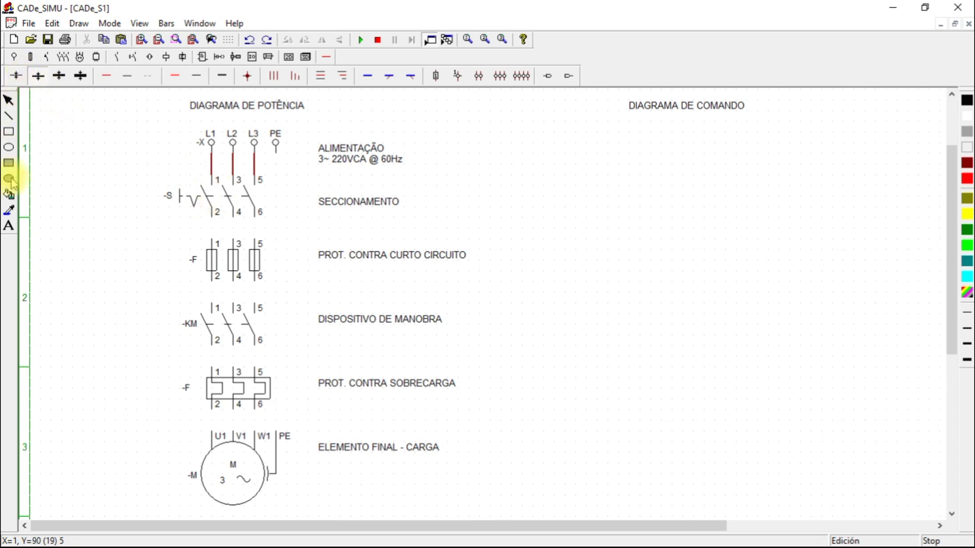
- Place the text "CHAVE SECCIONADORA" directly beneath the SECCIONAMENTO label
{"action": "left_click", "coordinate": [10, 227]}
{"action": "left_click", "coordinate": [348, 211]}
{"action": "type", "text": "CHAVA SECCIONADORA"}
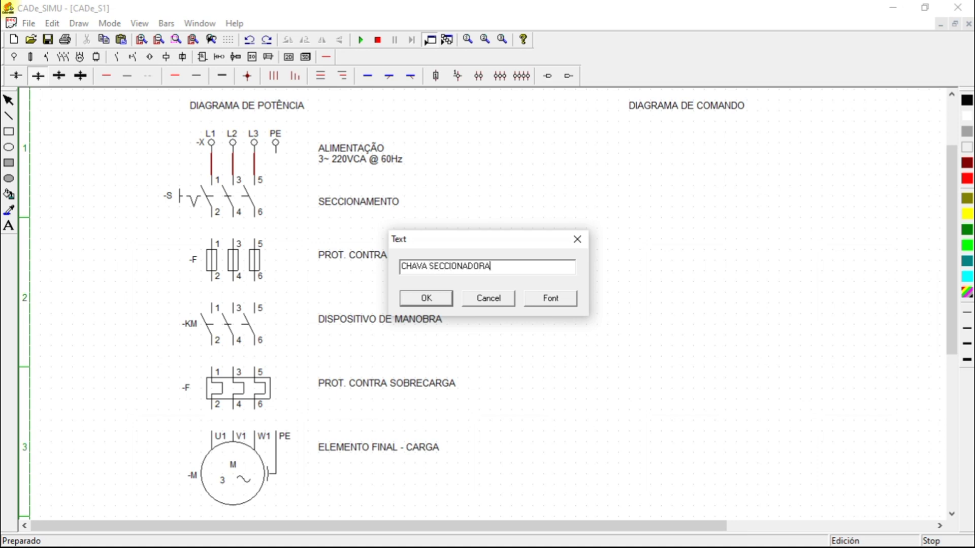
{"action": "left_click", "coordinate": [431, 266]}
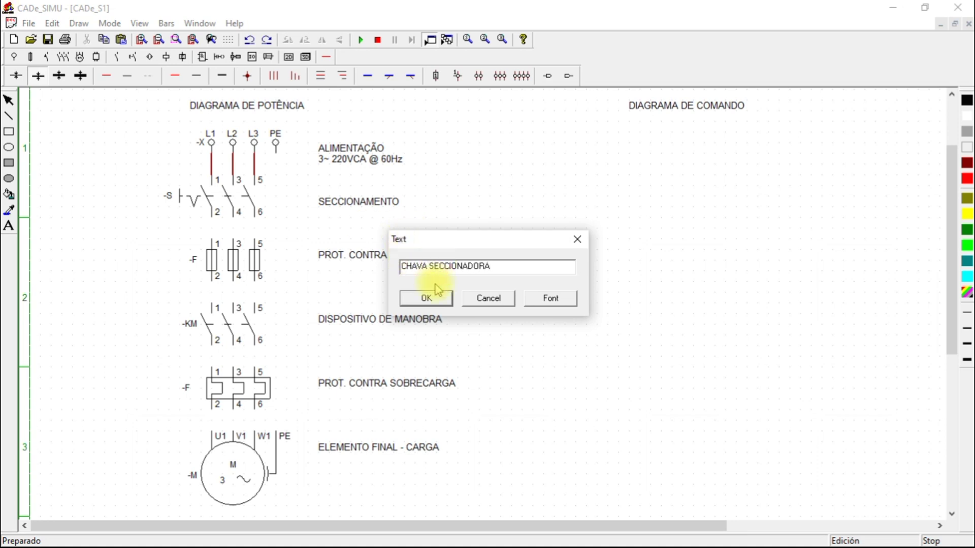
{"action": "key", "text": "BackSpace"}
{"action": "key", "text": "BackSpace"}
{"action": "type", "text": "E"}
{"action": "left_click", "coordinate": [417, 298]}
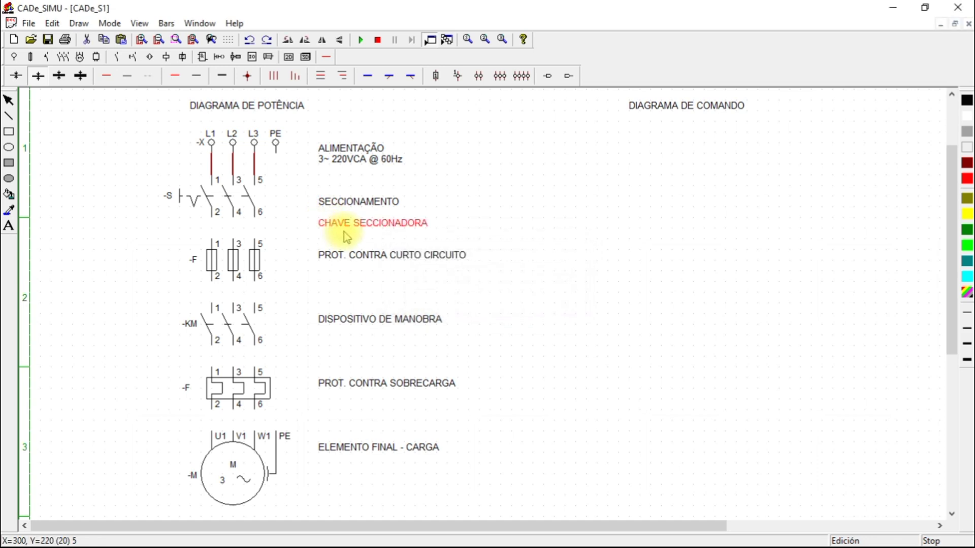
{"action": "left_click", "coordinate": [344, 225]}
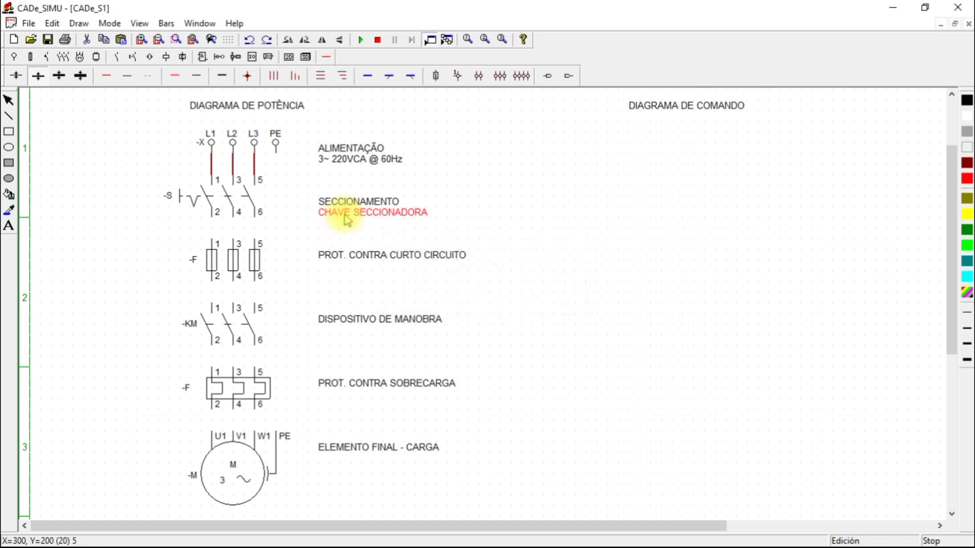
- Name the three-pole switch -SEC1 and connect its lower terminals to the fuses with a three-pole vertical wire
{"action": "left_click", "coordinate": [232, 194]}
{"action": "double_click", "coordinate": [232, 195]}
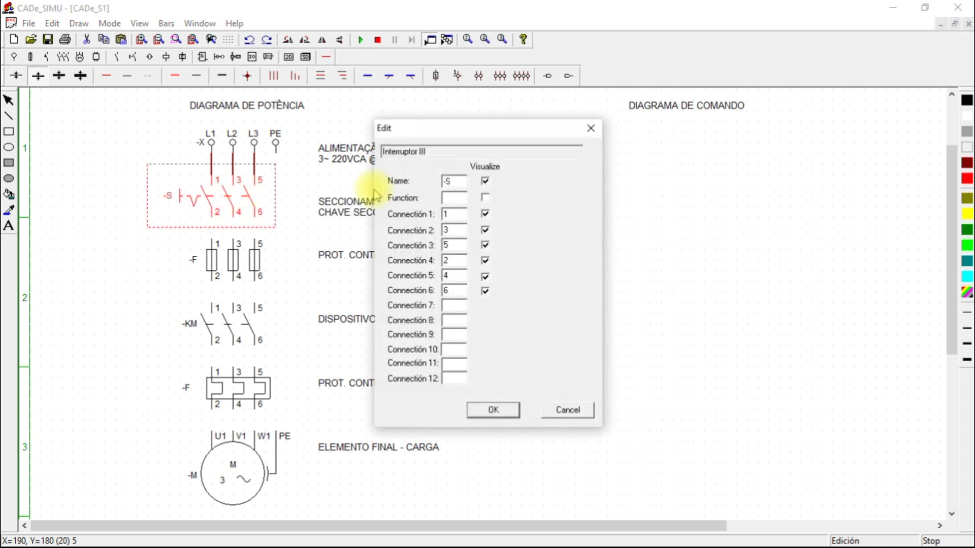
{"action": "double_click", "coordinate": [448, 182]}
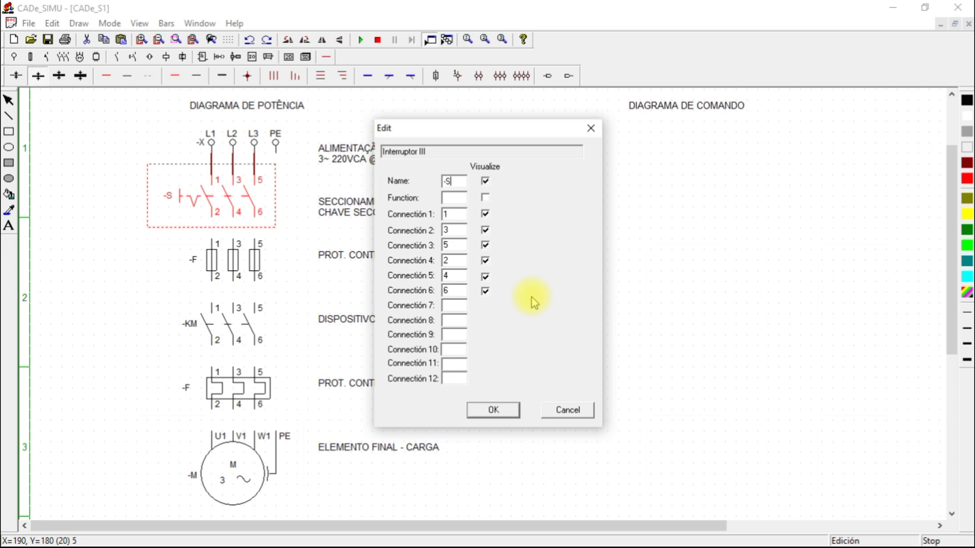
{"action": "type", "text": "EC1"}
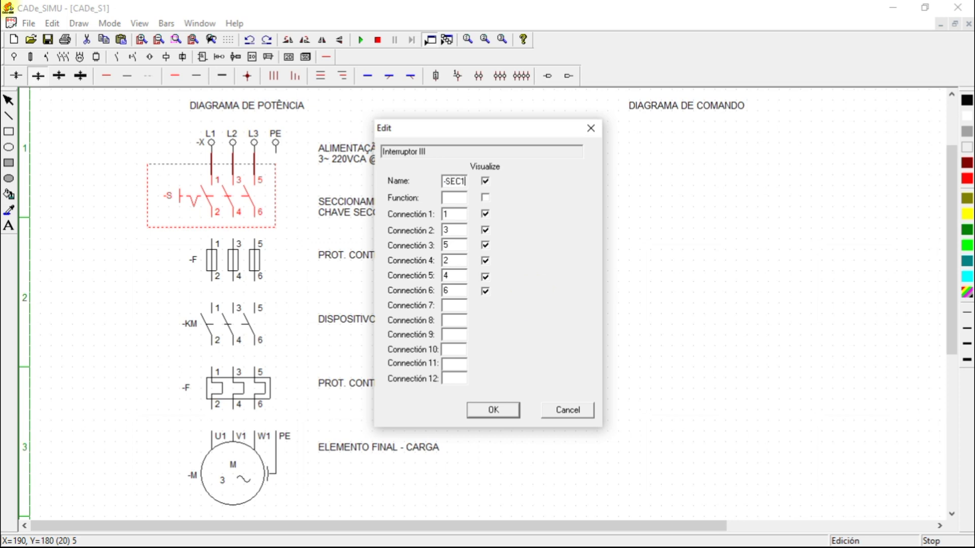
{"action": "left_click", "coordinate": [493, 410]}
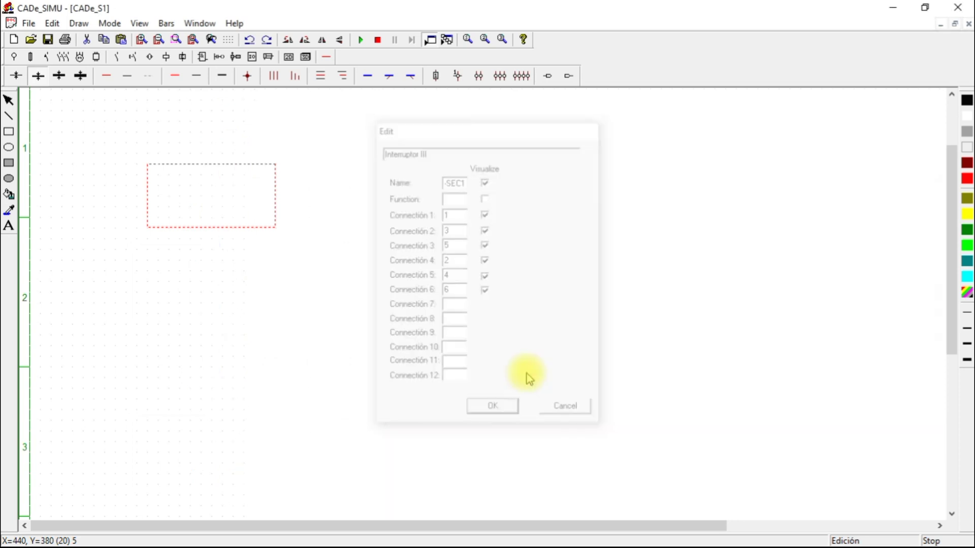
{"action": "left_click", "coordinate": [543, 260]}
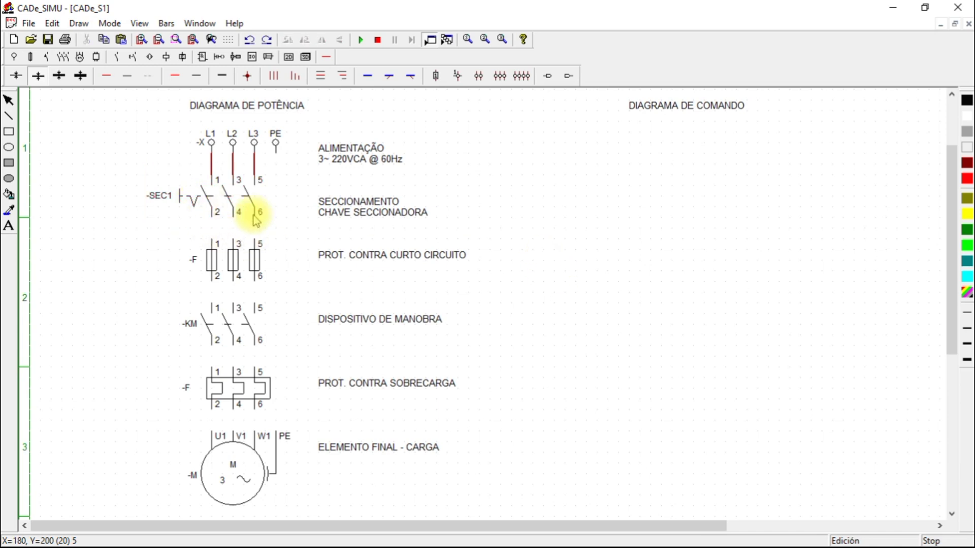
{"action": "left_click", "coordinate": [274, 77]}
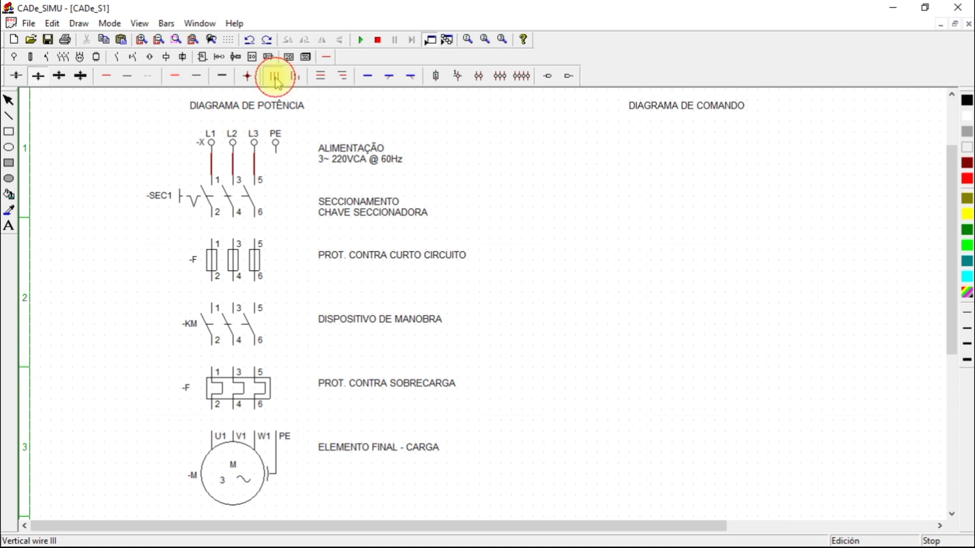
{"action": "left_click", "coordinate": [221, 230]}
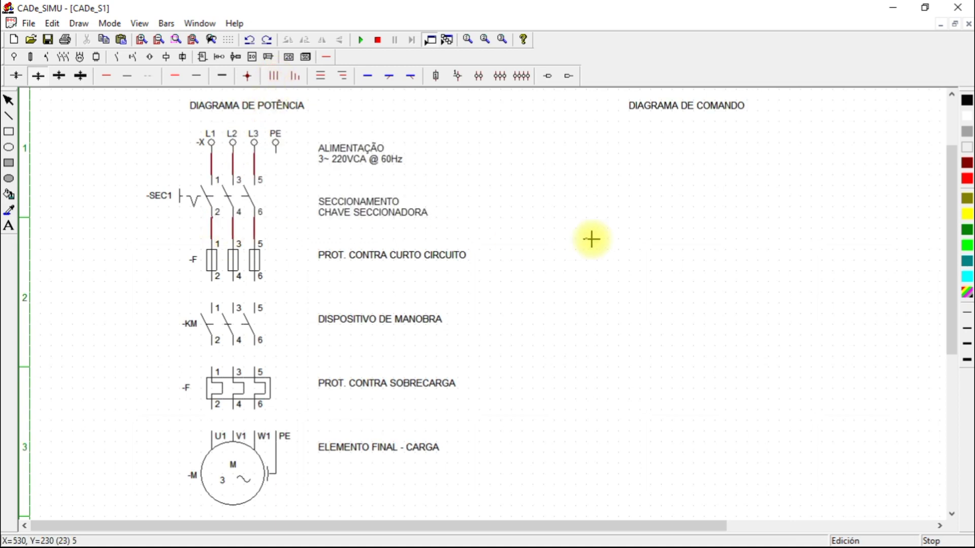
- Place the text "3 X FUSÍVEIS" directly beneath the PROT. CONTRA CURTO CIRCUITO label
{"action": "left_click", "coordinate": [9, 226]}
{"action": "left_click", "coordinate": [312, 263]}
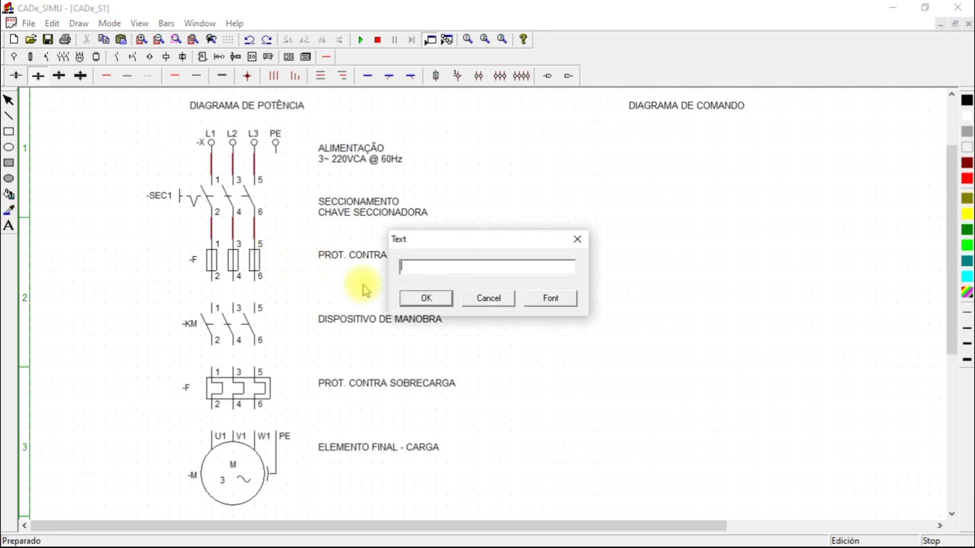
{"action": "type", "text": "3X FUSÍVEIS"}
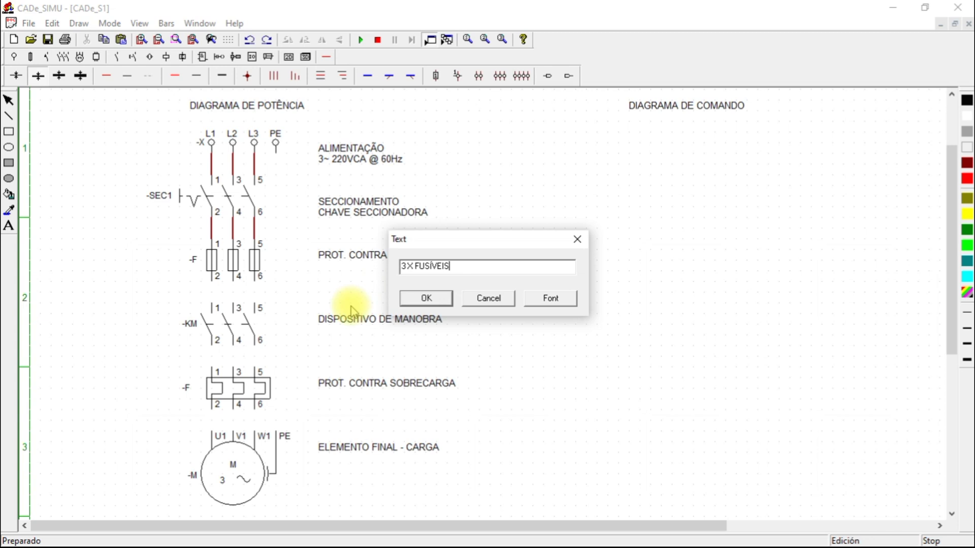
{"action": "left_click", "coordinate": [426, 299]}
{"action": "left_click", "coordinate": [326, 270]}
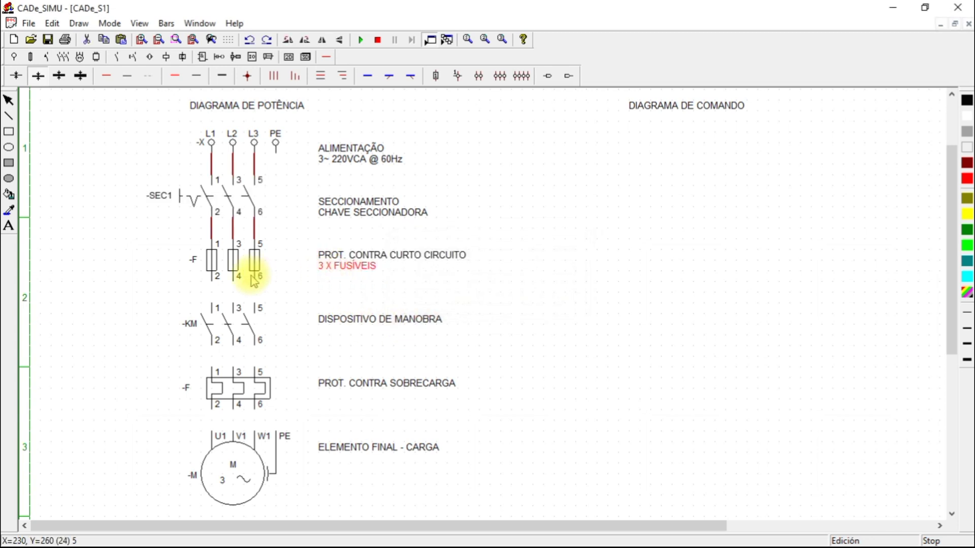
- Name the three-pole fuse set -F123 and connect its lower terminals to the contactor with a three-pole vertical wire
{"action": "double_click", "coordinate": [212, 258]}
{"action": "left_click", "coordinate": [452, 181]}
{"action": "type", "text": "123"}
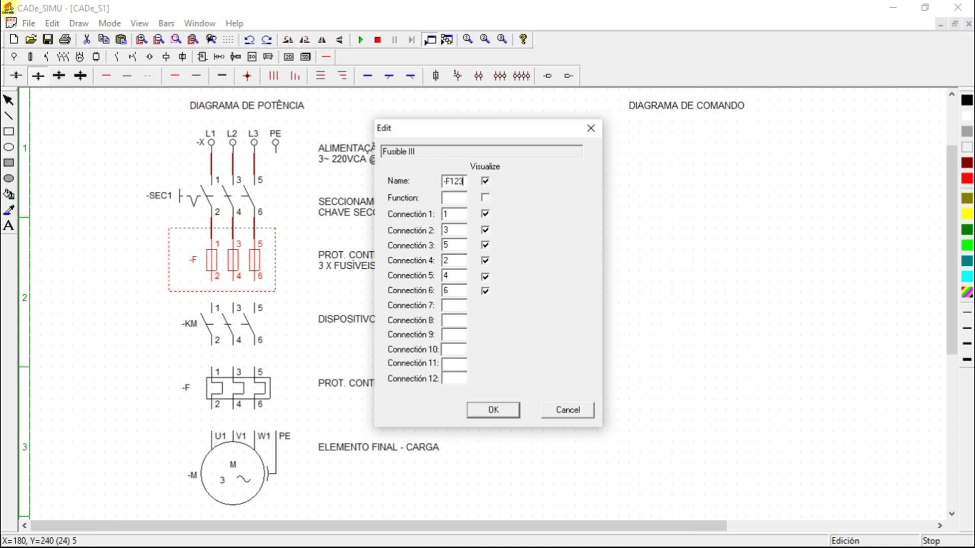
{"action": "left_click", "coordinate": [490, 409]}
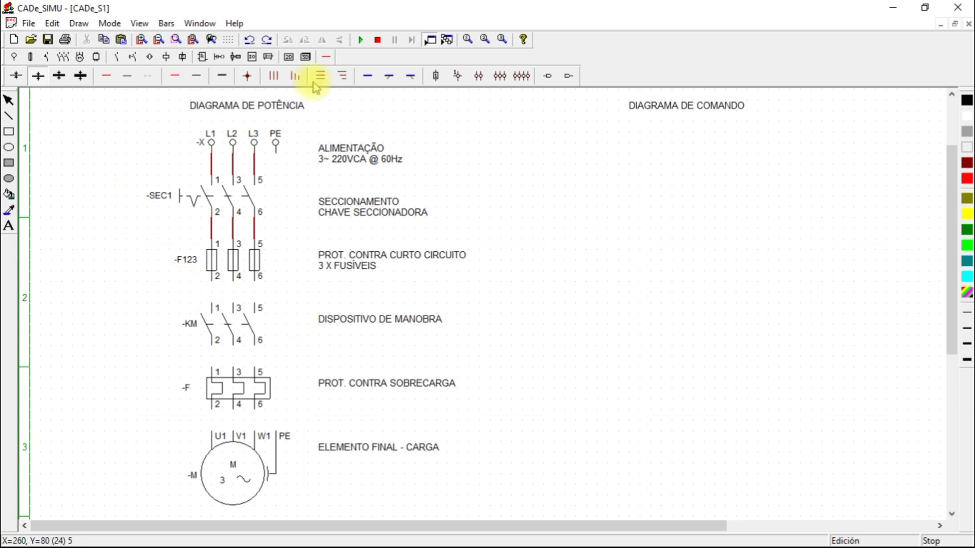
{"action": "left_click", "coordinate": [273, 76]}
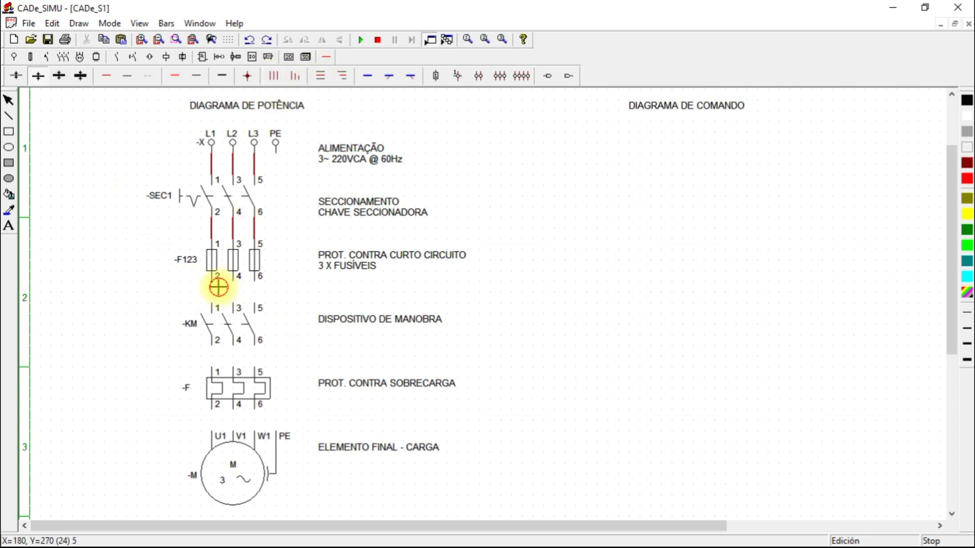
{"action": "left_click", "coordinate": [215, 303]}
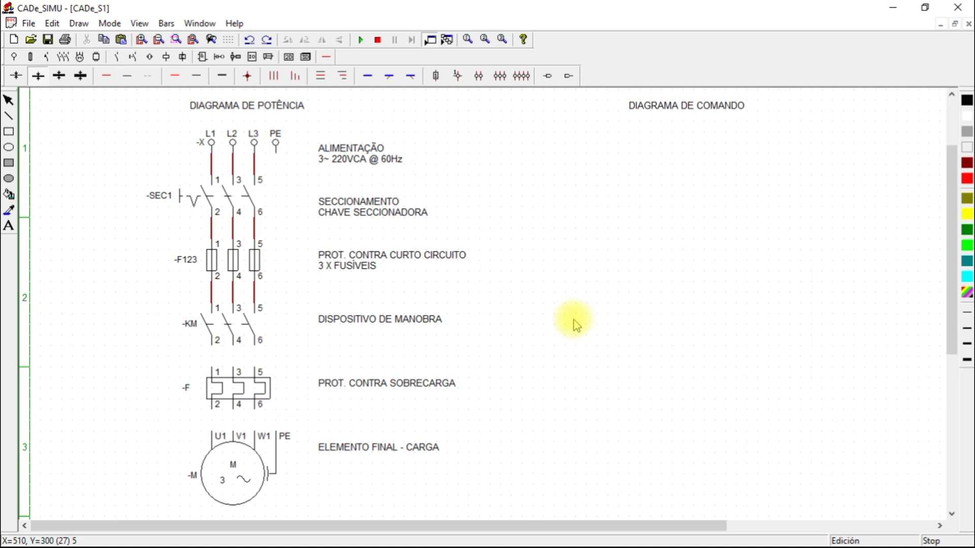
- Place the text "CONTATOR DE POTÊNCIA" directly beneath the DISPOSITIVO DE MANOBRA label
{"action": "left_click", "coordinate": [8, 225]}
{"action": "left_click", "coordinate": [358, 342]}
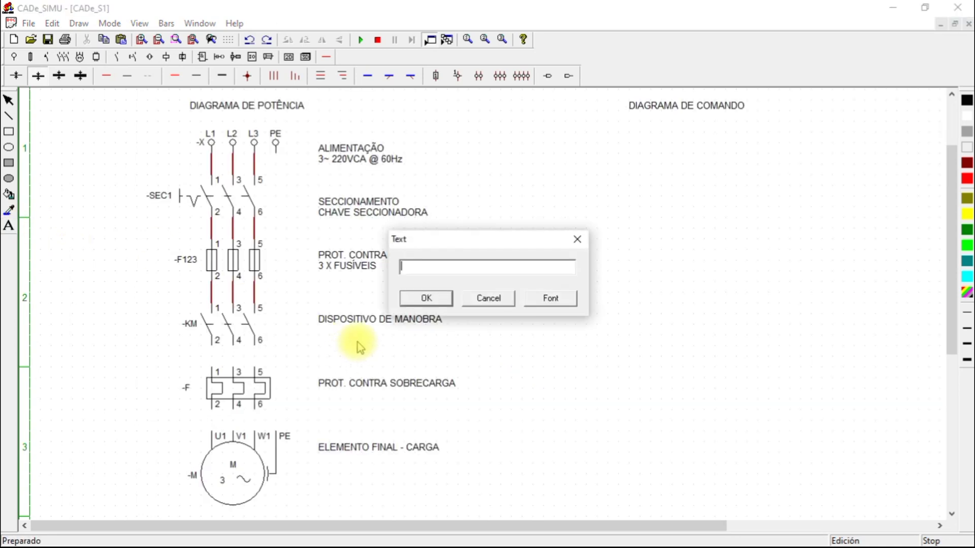
{"action": "type", "text": "CONTATOR DE POT"}
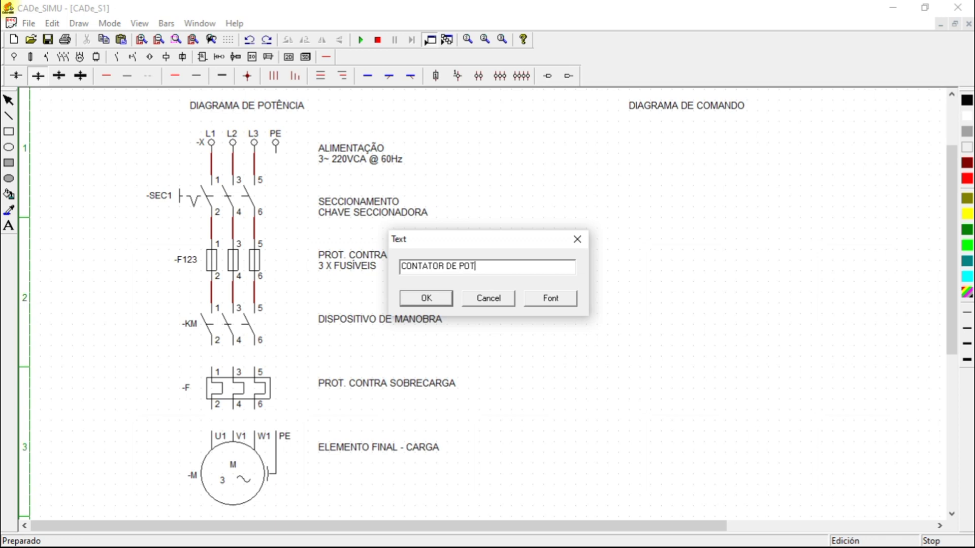
{"action": "type", "text": "ÊNCIA"}
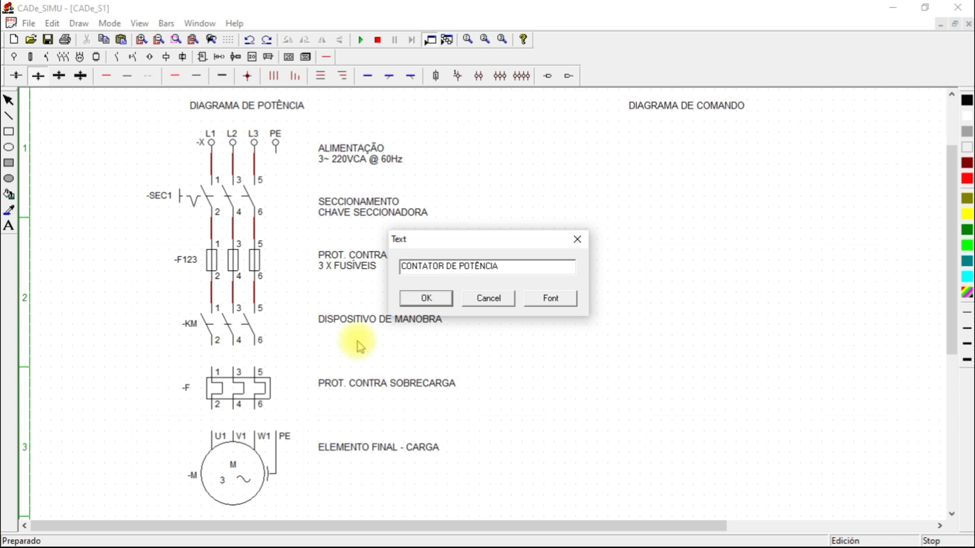
{"action": "left_click", "coordinate": [424, 299]}
{"action": "left_click", "coordinate": [325, 337]}
{"action": "left_click_drag", "start_coordinate": [344, 339], "coordinate": [343, 332]}
{"action": "left_click", "coordinate": [496, 305]}
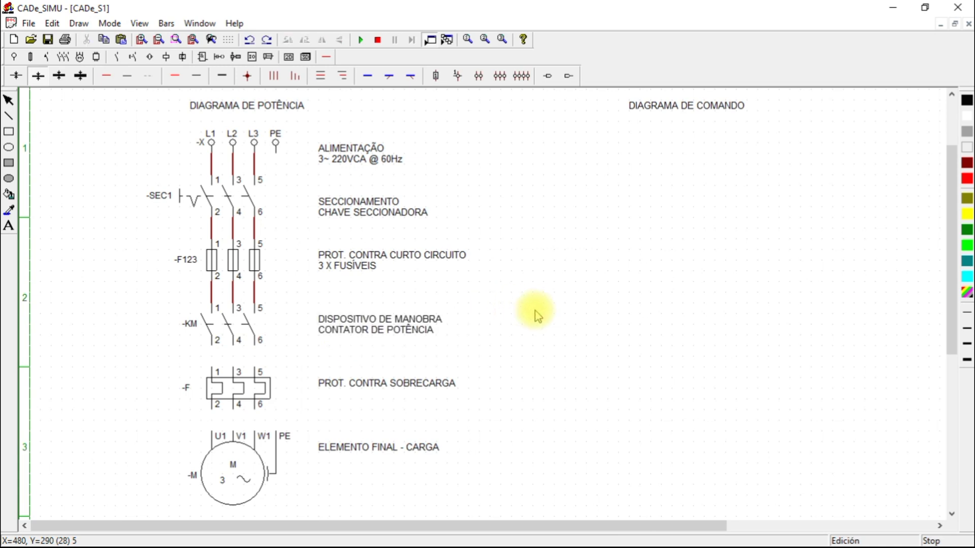
- Name the three-pole contactor -K1 and connect its lower terminals to the thermal relay with a three-pole vertical wire
{"action": "double_click", "coordinate": [236, 333]}
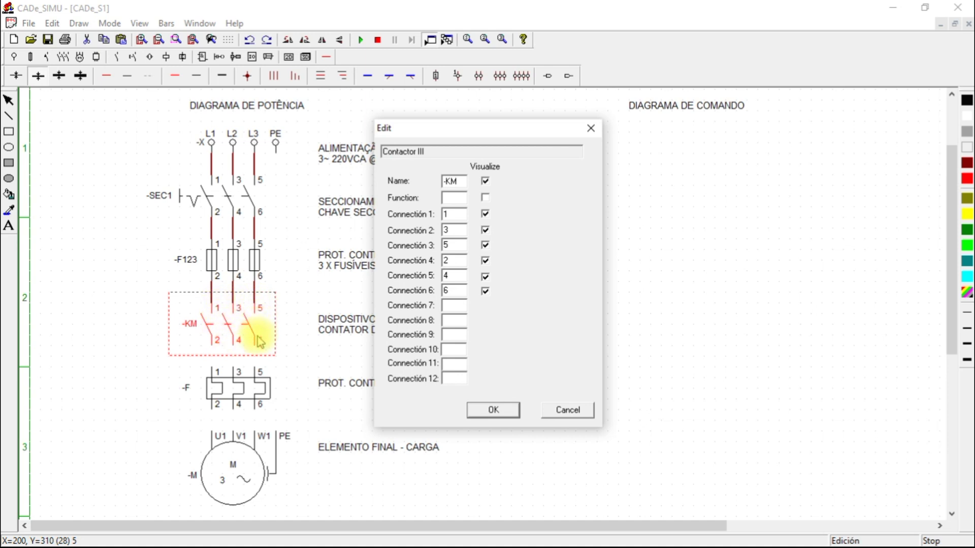
{"action": "double_click", "coordinate": [457, 182]}
{"action": "type", "text": "K1"}
{"action": "left_click", "coordinate": [493, 410]}
{"action": "left_click", "coordinate": [557, 316]}
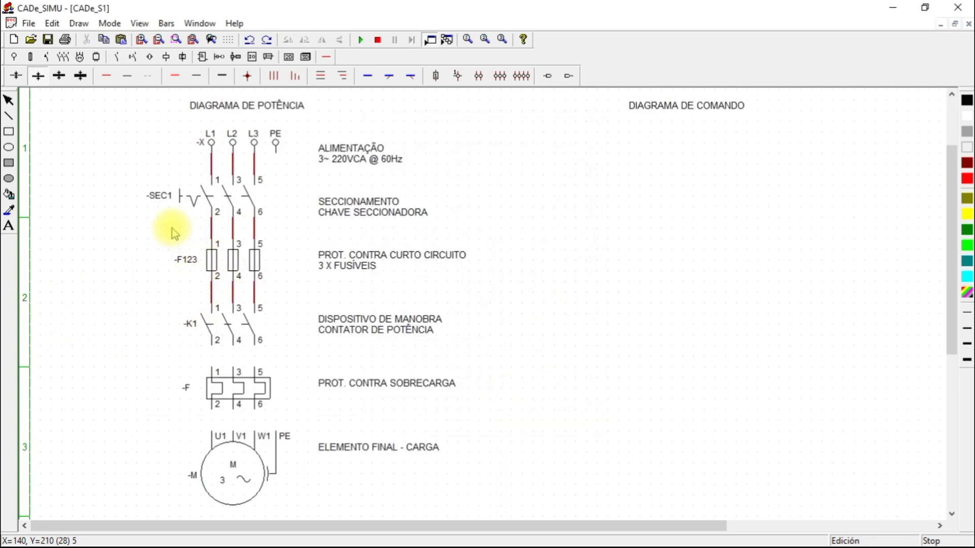
{"action": "left_click", "coordinate": [274, 79]}
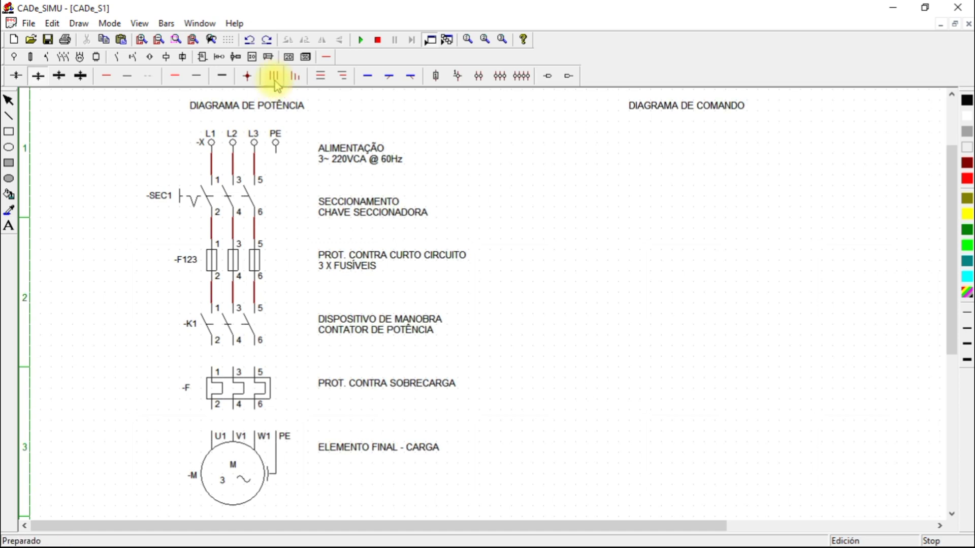
{"action": "left_click", "coordinate": [215, 354]}
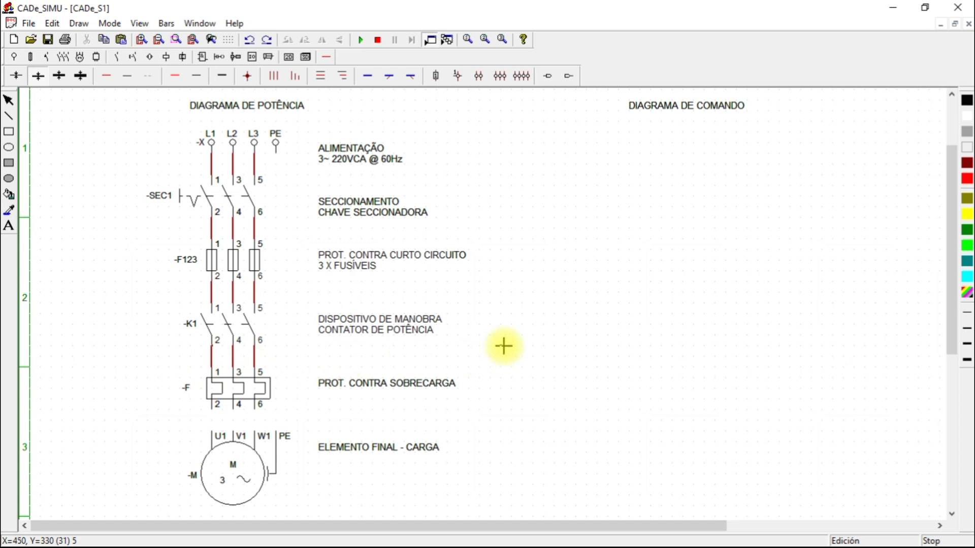
- Place the text "RELÉ TÉRMICO (SOBRECARGA)" directly beneath the PROT. CONTRA SOBRECARGA label
{"action": "left_click", "coordinate": [8, 226]}
{"action": "left_click", "coordinate": [347, 399]}
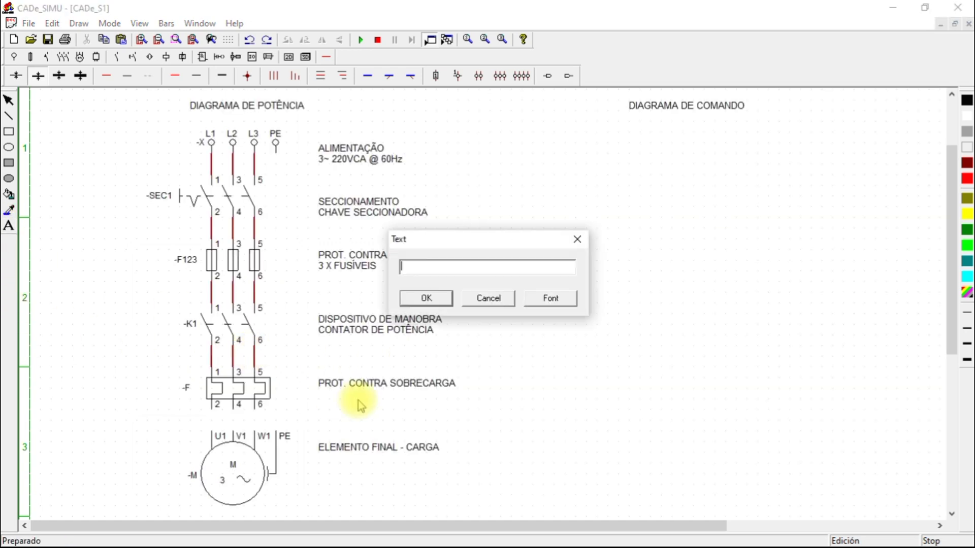
{"action": "type", "text": "RELÉ TÉRMICO"}
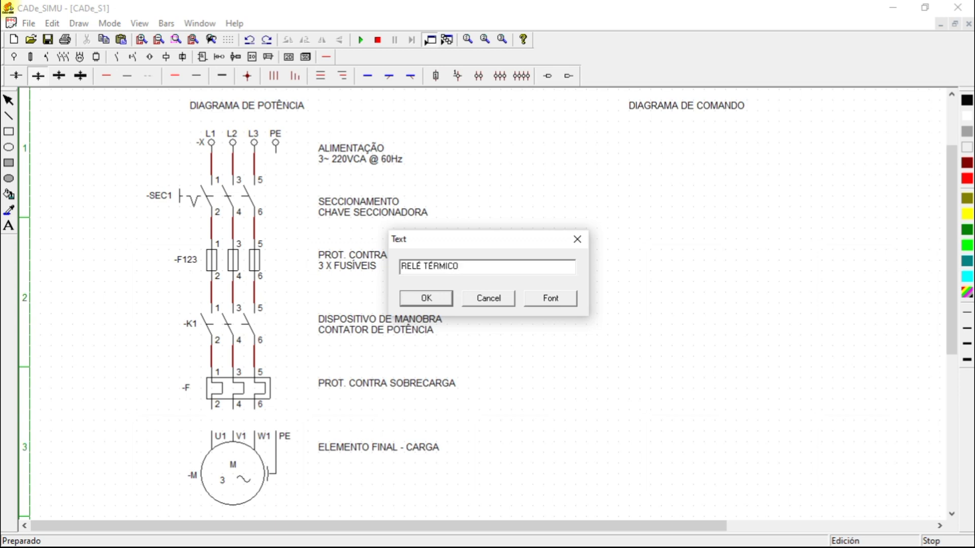
{"action": "type", "text": "(SOBRECARGA"}
{"action": "left_click", "coordinate": [426, 298]}
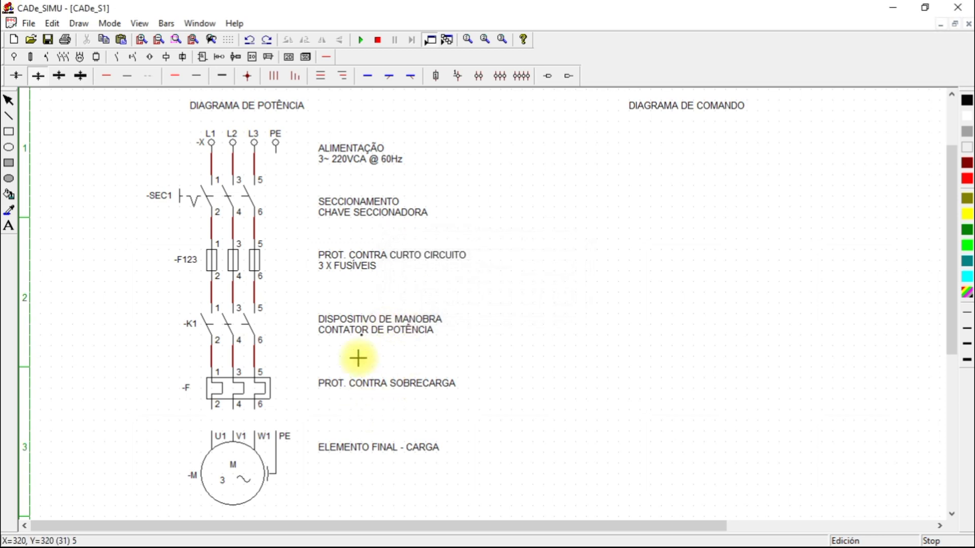
{"action": "left_click", "coordinate": [340, 401]}
- Name the thermal relay below the contactor -F4
{"action": "double_click", "coordinate": [216, 390]}
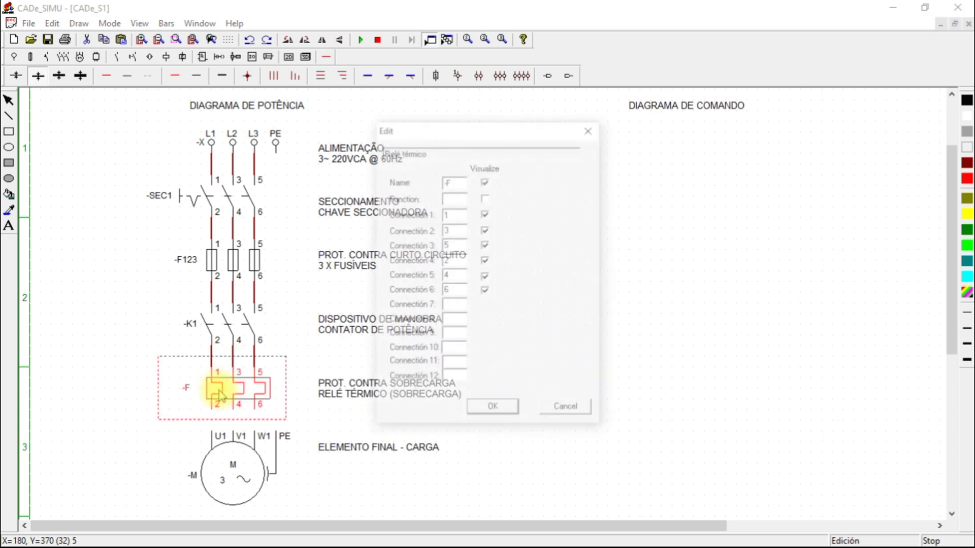
{"action": "left_click", "coordinate": [451, 182]}
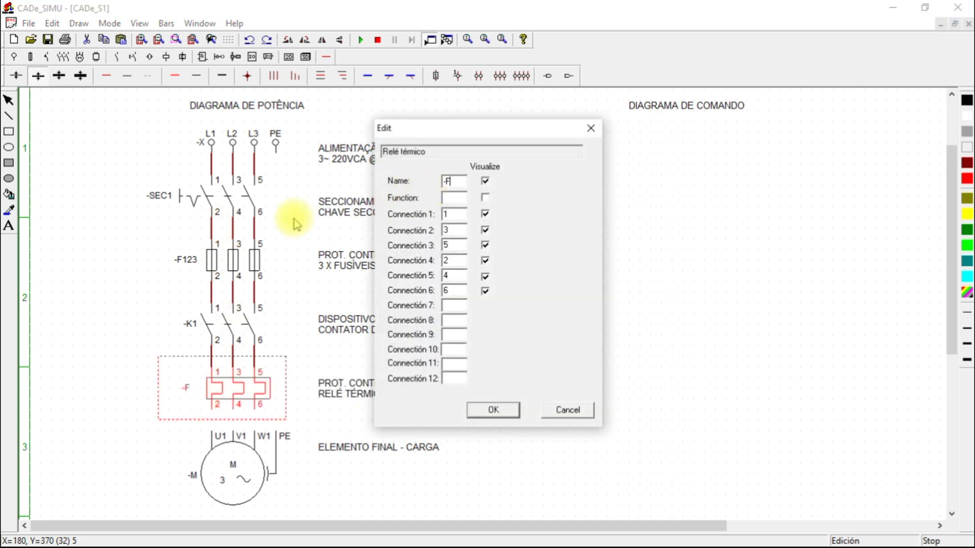
{"action": "type", "text": "4"}
{"action": "left_click", "coordinate": [495, 411]}
{"action": "left_click", "coordinate": [484, 434]}
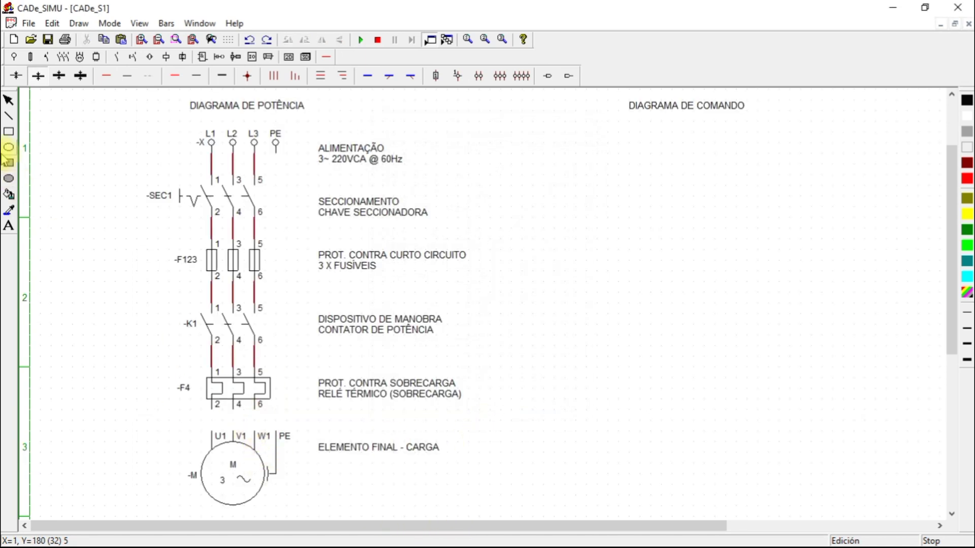
- Place the text "MOTOR TRIFÁSICO (MIT)" directly beneath the ELEMENTO FINAL - CARGA label
{"action": "left_click", "coordinate": [8, 225]}
{"action": "left_click", "coordinate": [387, 485]}
{"action": "type", "text": "MOTOR TRIFÁSICO (MIT"}
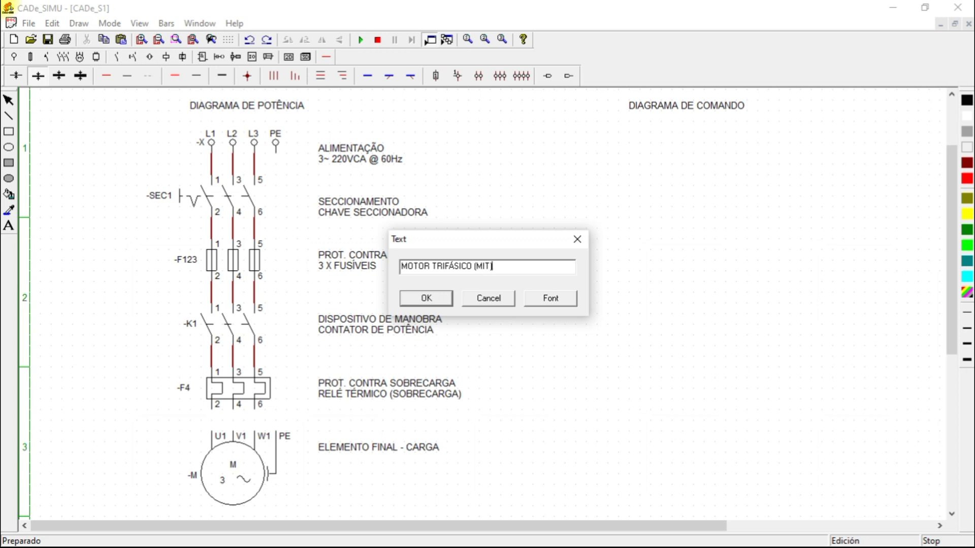
{"action": "left_click", "coordinate": [426, 298]}
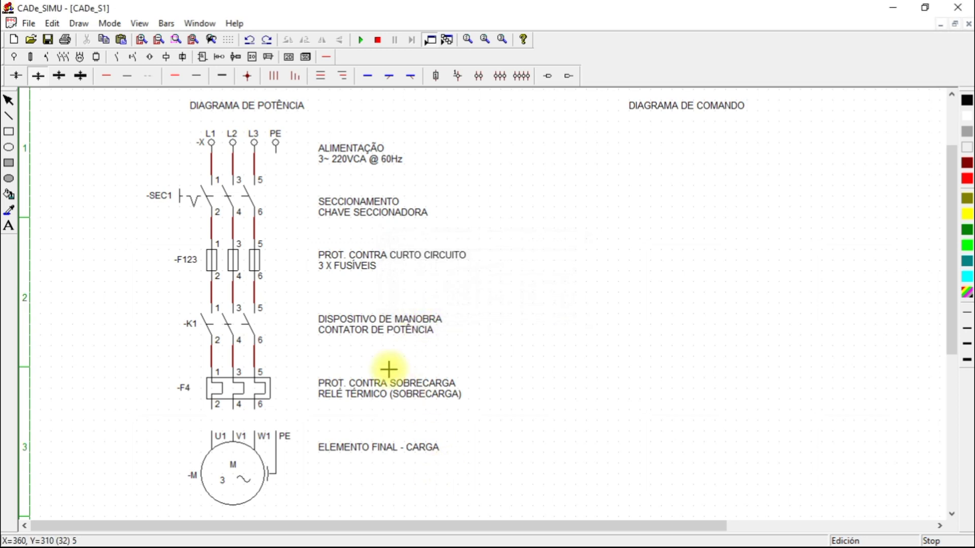
{"action": "left_click", "coordinate": [324, 463]}
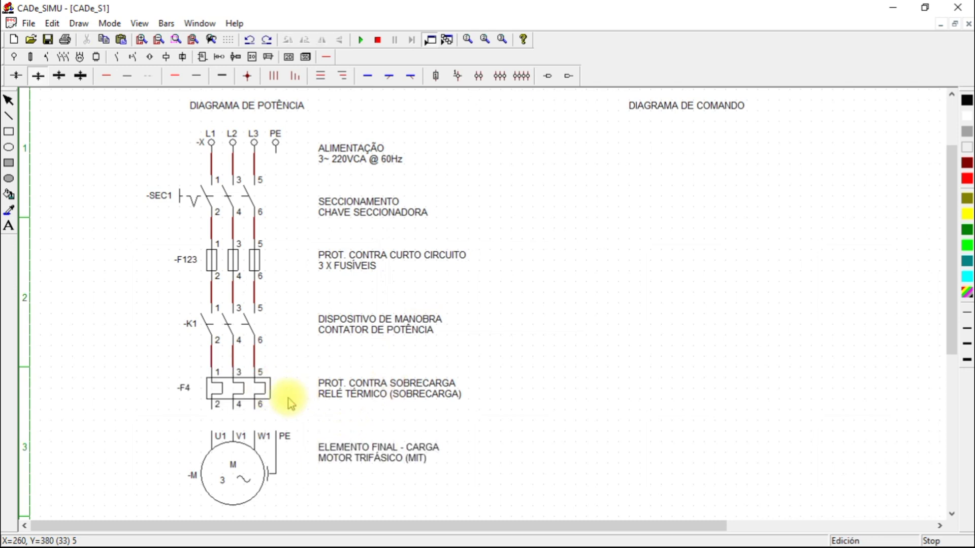
- Name the three-phase motor -M1
{"action": "double_click", "coordinate": [221, 464]}
{"action": "left_click", "coordinate": [462, 180]}
{"action": "type", "text": "1"}
{"action": "left_click", "coordinate": [494, 410]}
- Wire the thermal relay to the motor with a three-pole vertical wire and run an earth wire from the supply's PE to the motor's PE
{"action": "left_click", "coordinate": [274, 75]}
{"action": "left_click_drag", "start_coordinate": [216, 420], "coordinate": [216, 430]}
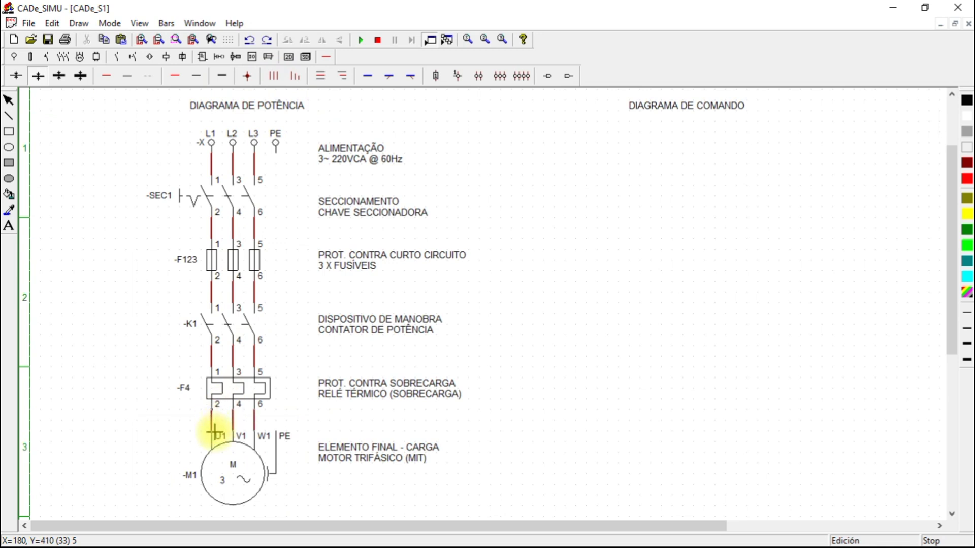
{"action": "left_click", "coordinate": [147, 82]}
{"action": "left_click_drag", "start_coordinate": [279, 157], "coordinate": [302, 433]}
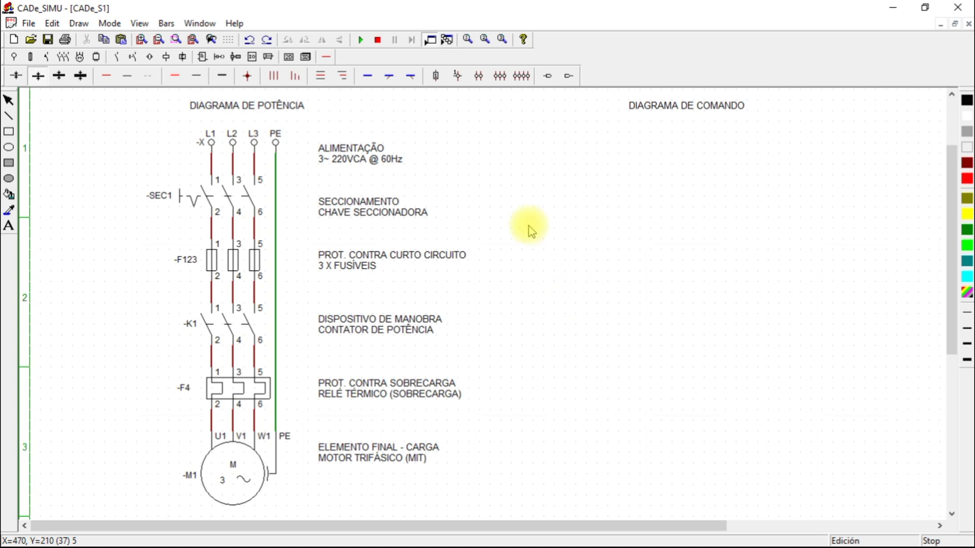
- Simulate the power circuit, toggling the switch -SEC1, the fuses -F123 and the thermal relay -F4, and stop the simulation
{"action": "left_click", "coordinate": [360, 41]}
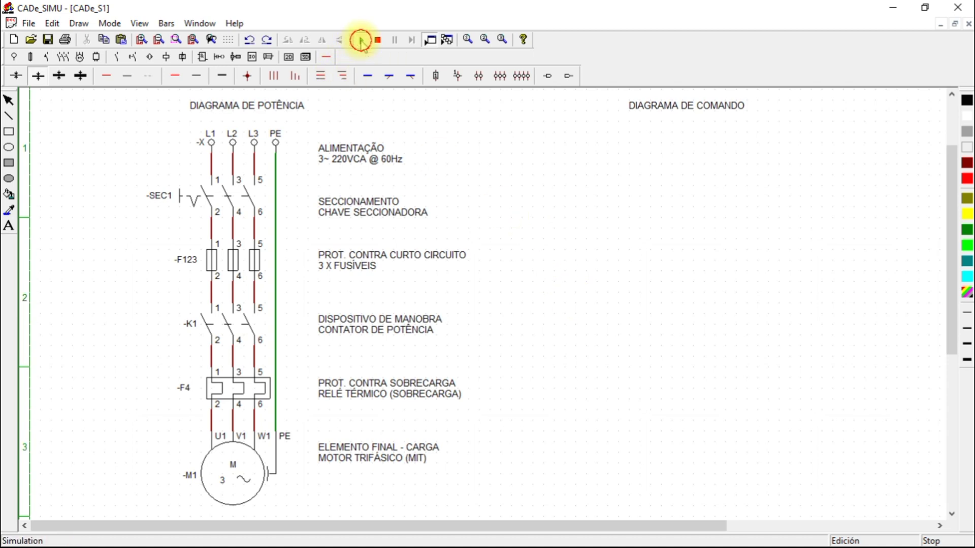
{"action": "left_click", "coordinate": [192, 202]}
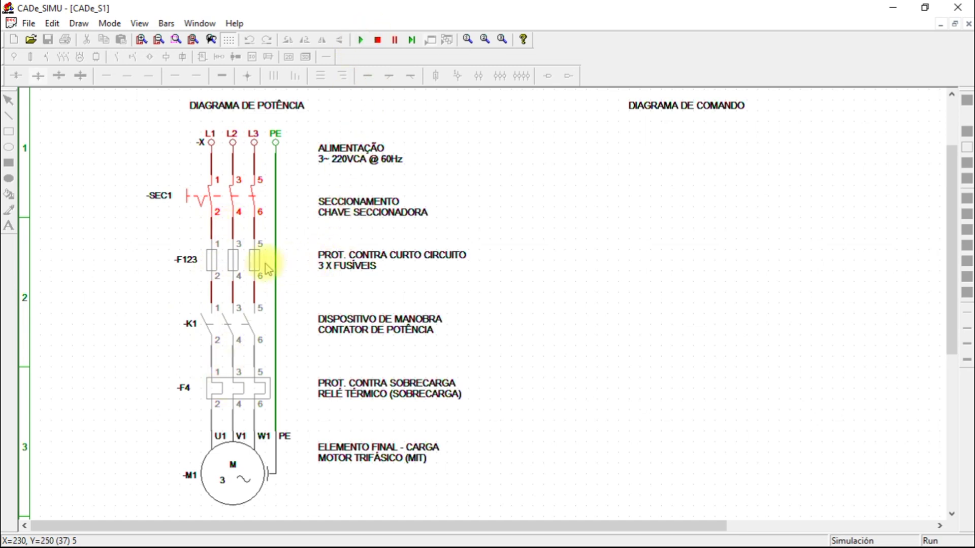
{"action": "left_click", "coordinate": [234, 264]}
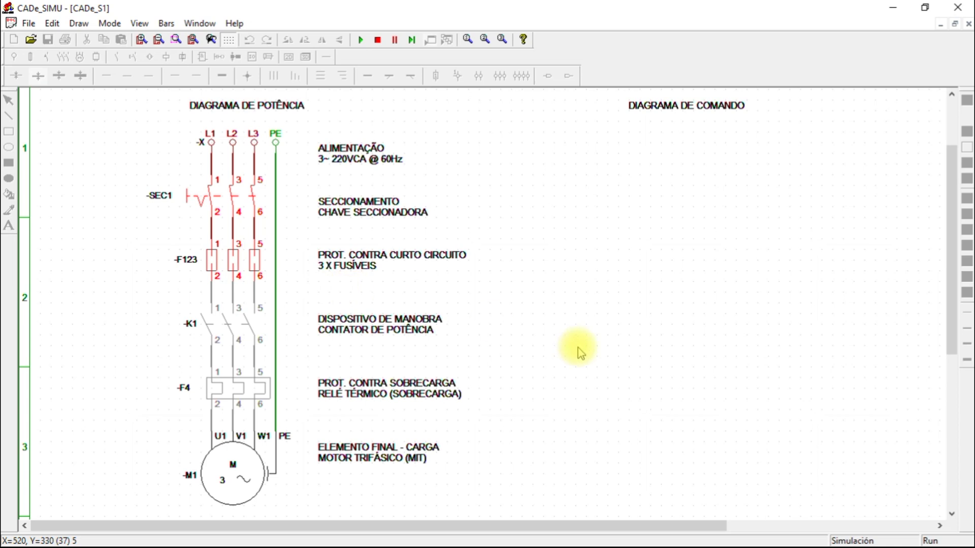
{"action": "left_click", "coordinate": [237, 267]}
{"action": "left_click", "coordinate": [249, 390]}
{"action": "left_click", "coordinate": [251, 391]}
{"action": "left_click", "coordinate": [190, 199]}
{"action": "left_click", "coordinate": [383, 40]}
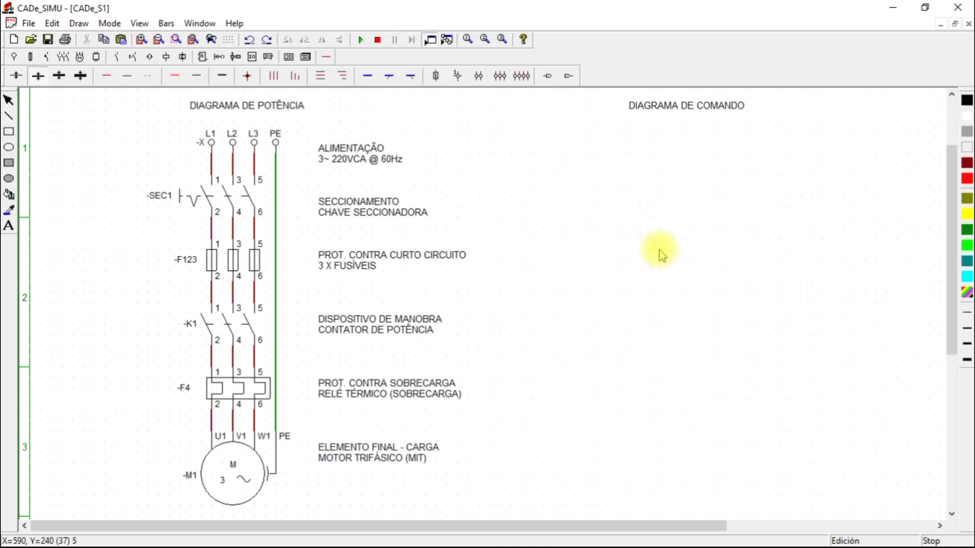
- Name the three-phase supply terminals at the head of the power diagram -X0
{"action": "double_click", "coordinate": [208, 141]}
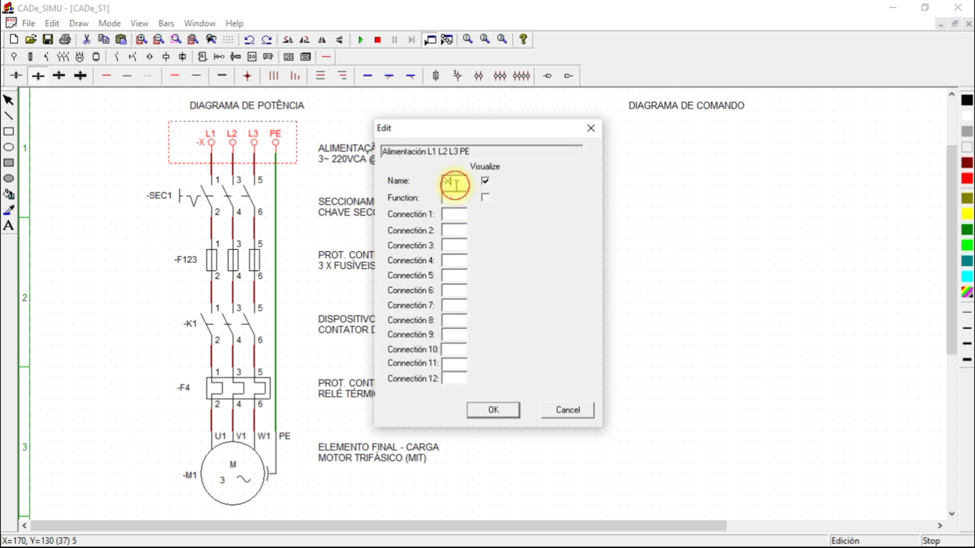
{"action": "type", "text": "0"}
{"action": "left_click", "coordinate": [506, 409]}
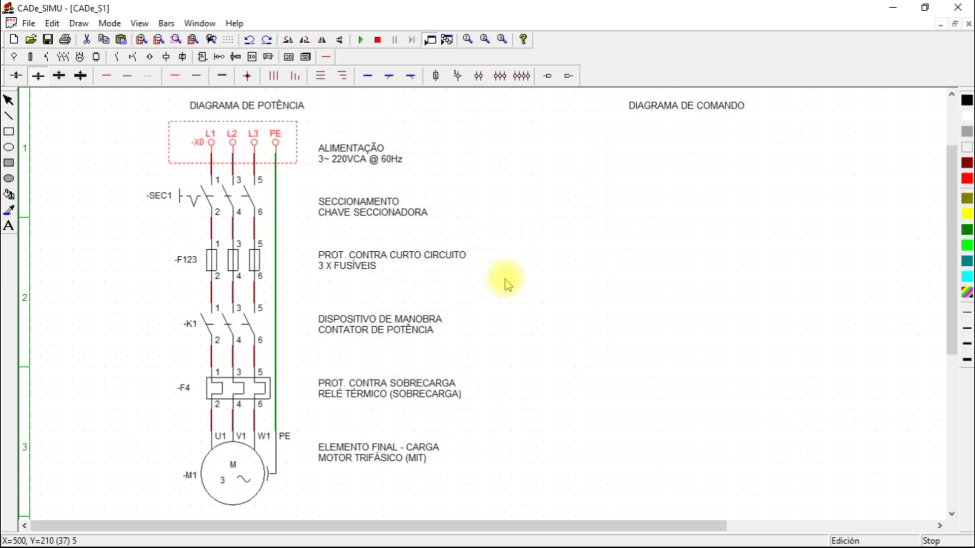
- Try the Imagen 2D image type on motor -M1 and switch it back to Símbolo
{"action": "left_click", "coordinate": [233, 470]}
{"action": "double_click", "coordinate": [233, 469]}
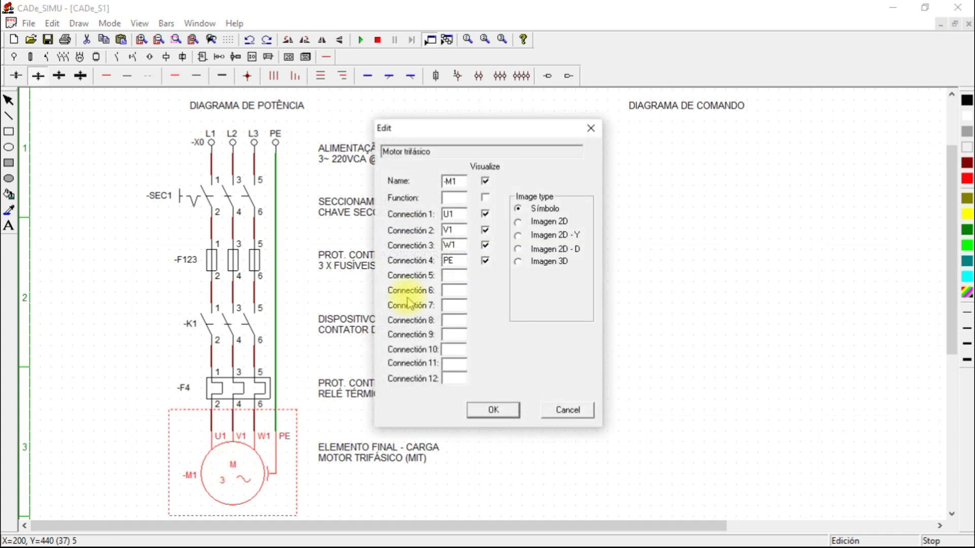
{"action": "left_click", "coordinate": [518, 223]}
{"action": "left_click", "coordinate": [494, 409]}
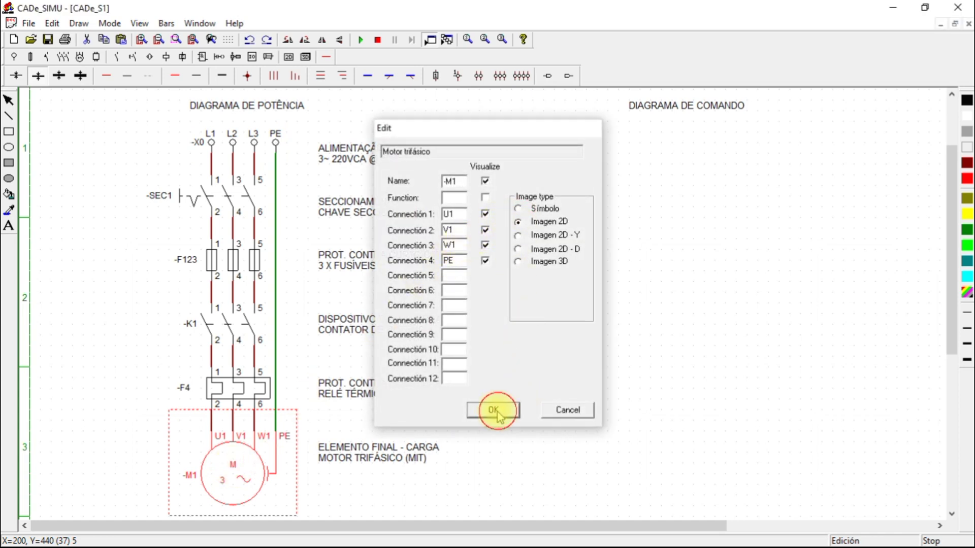
{"action": "double_click", "coordinate": [248, 478]}
{"action": "left_click", "coordinate": [518, 209]}
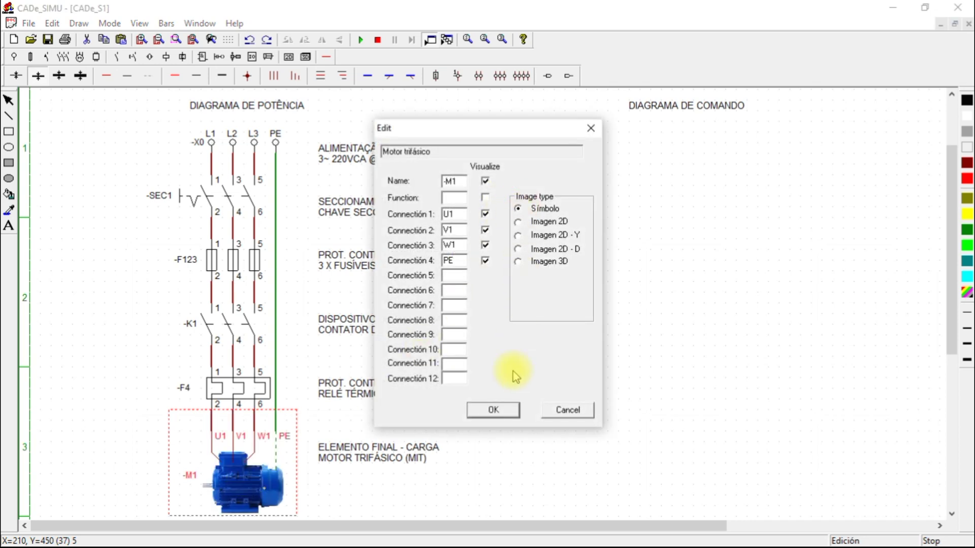
{"action": "left_click", "coordinate": [495, 410]}
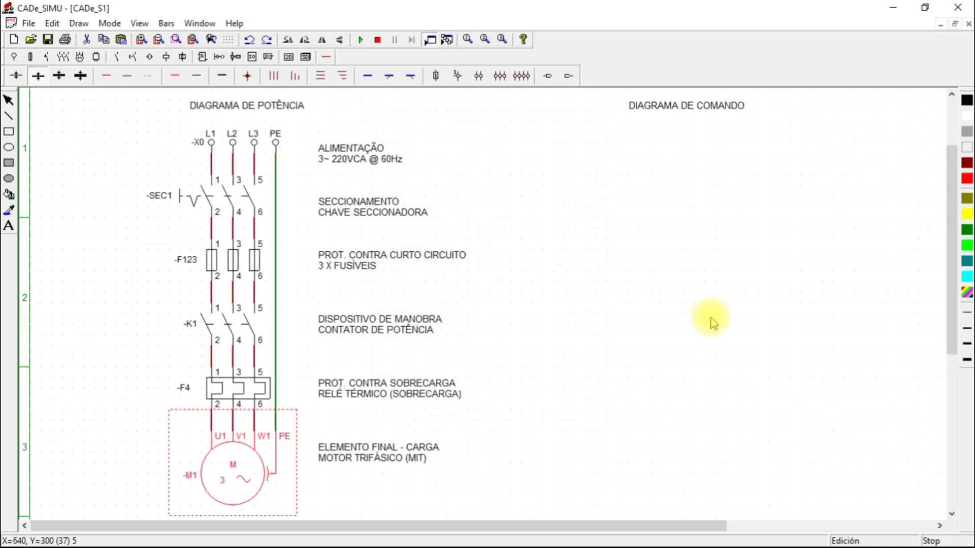
{"action": "left_click", "coordinate": [599, 279]}
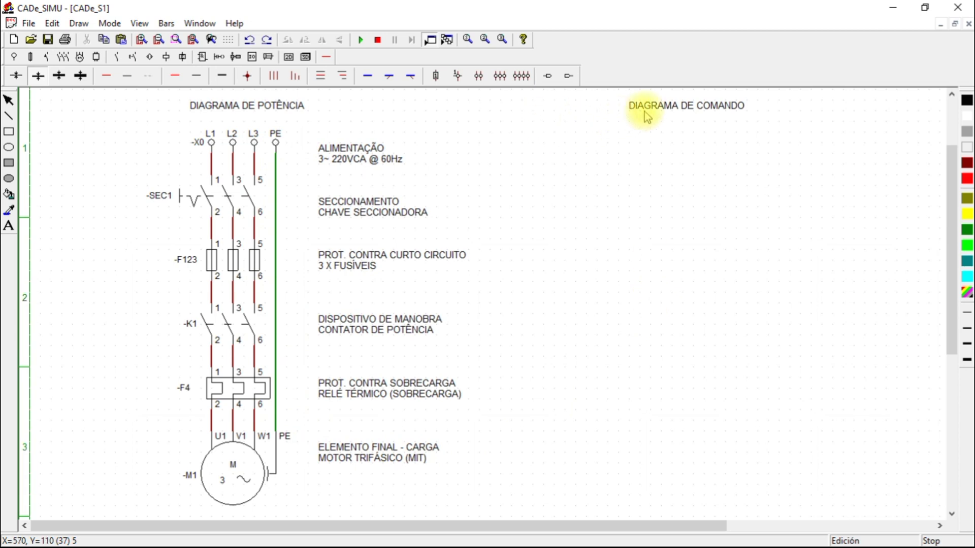
- Place the text "ALIMENTAÇÃO" beneath the DIAGRAMA DE COMANDO title, aligned with its left edge
{"action": "left_click", "coordinate": [8, 225]}
{"action": "type", "text": "ALIMENTAÇÃO"}
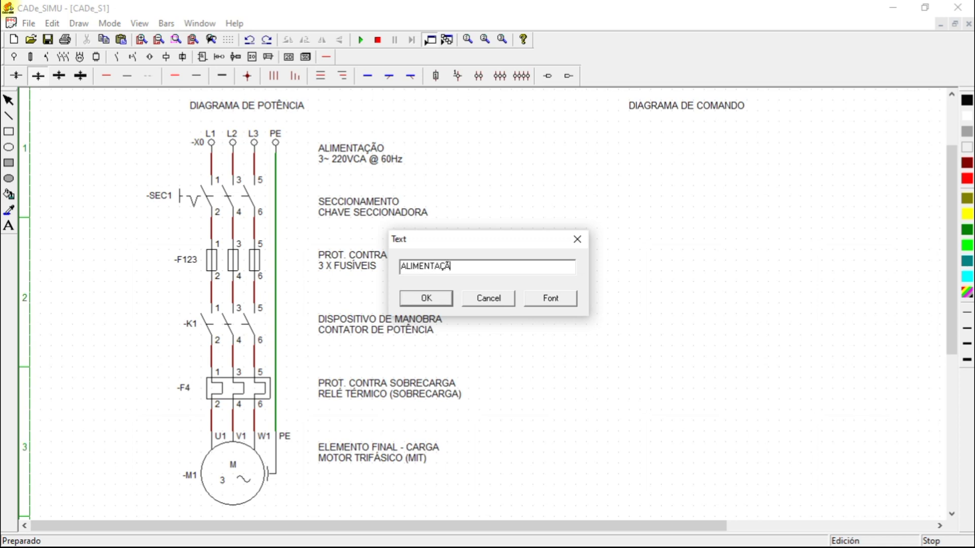
{"action": "left_click", "coordinate": [427, 298]}
{"action": "left_click", "coordinate": [653, 124]}
{"action": "left_click_drag", "start_coordinate": [670, 130], "coordinate": [648, 127]}
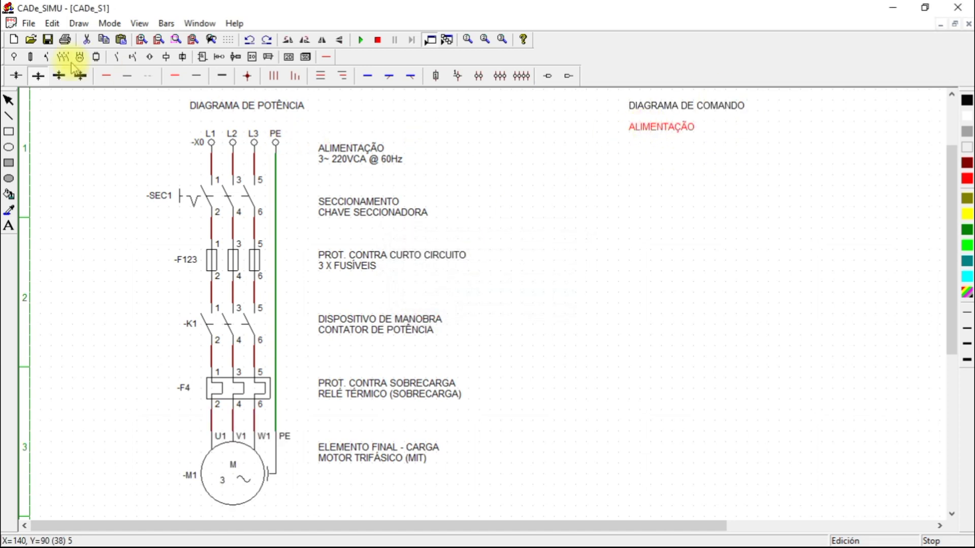
- Place an L, N, PE supply component to the left of the control diagram's ALIMENTAÇÃO label
{"action": "left_click", "coordinate": [14, 58]}
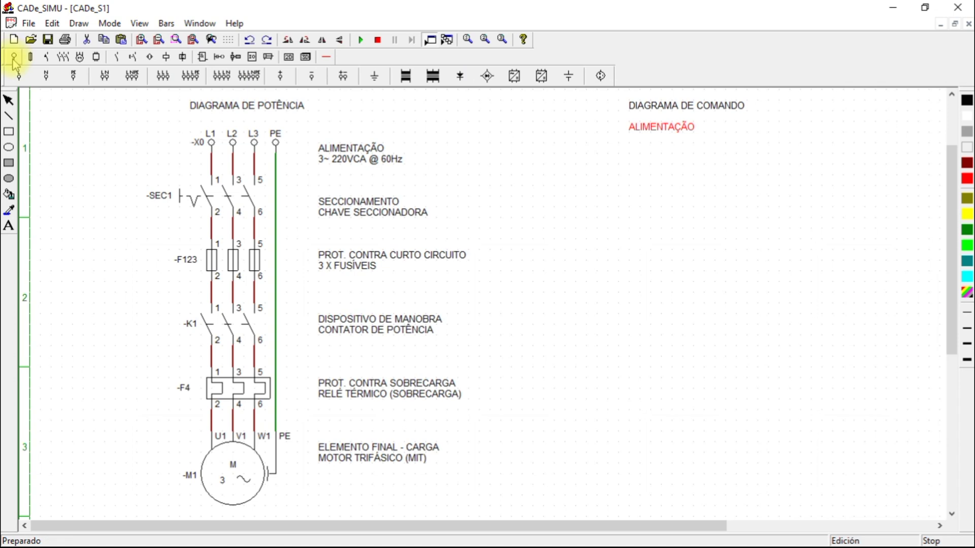
{"action": "left_click", "coordinate": [133, 79]}
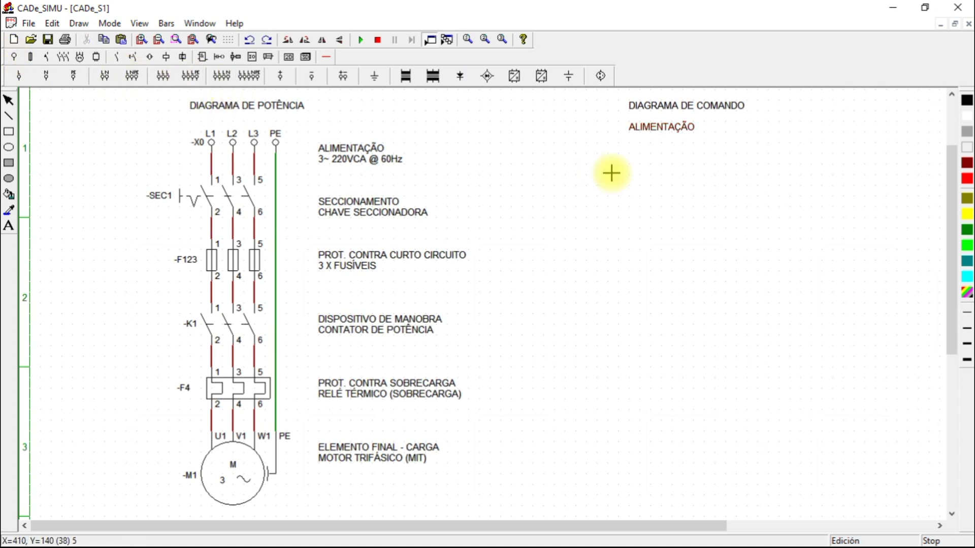
{"action": "left_click", "coordinate": [568, 151]}
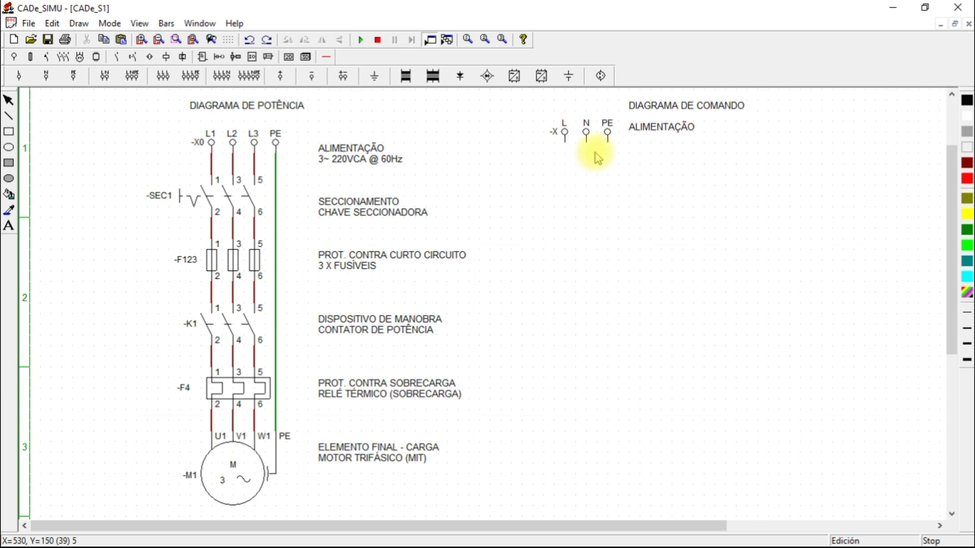
- Place the text "L1 + N + PE 127VCA @ 60Hz" directly beneath the control diagram's ALIMENTAÇÃO label, aligned with its left edge
{"action": "left_click", "coordinate": [8, 225]}
{"action": "left_click", "coordinate": [612, 195]}
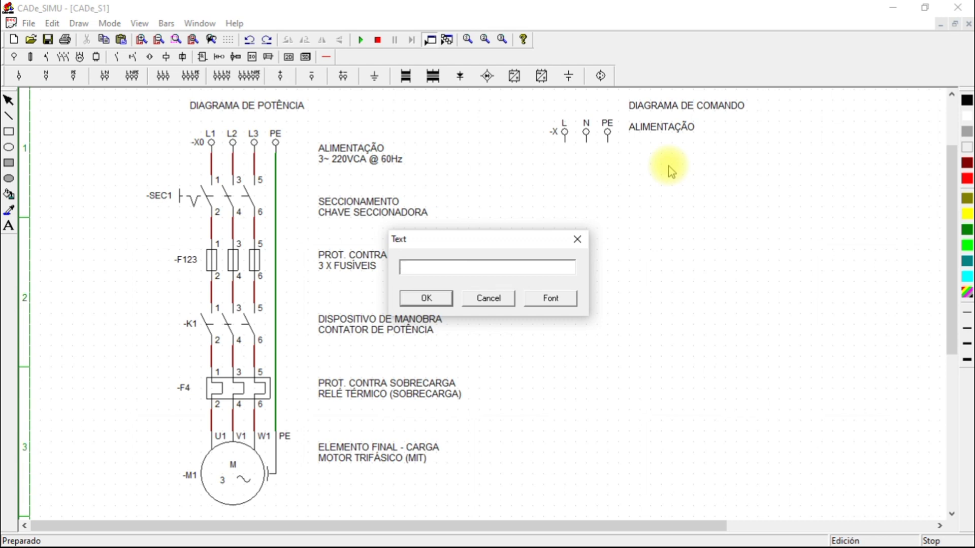
{"action": "type", "text": "L1 + N + PE 127VCA @ 60Hz"}
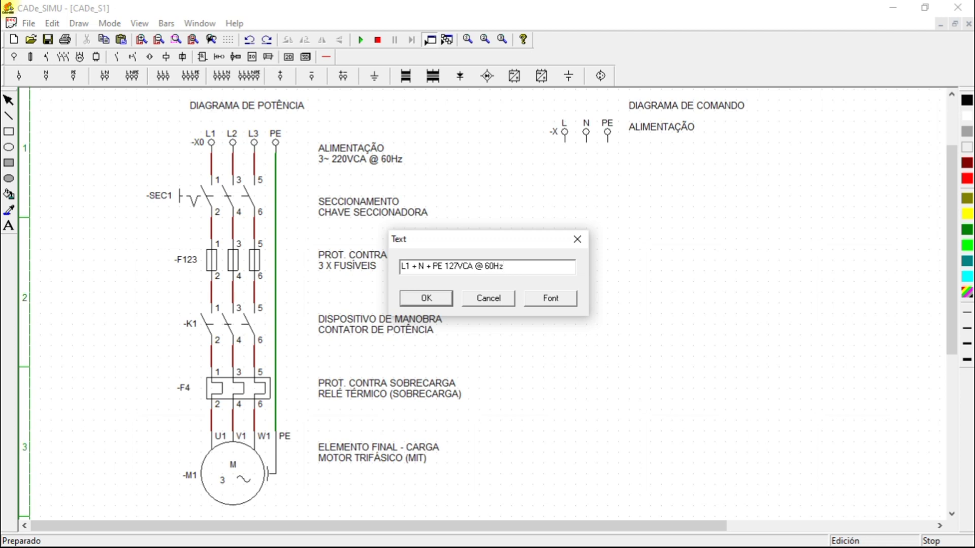
{"action": "left_click", "coordinate": [426, 298]}
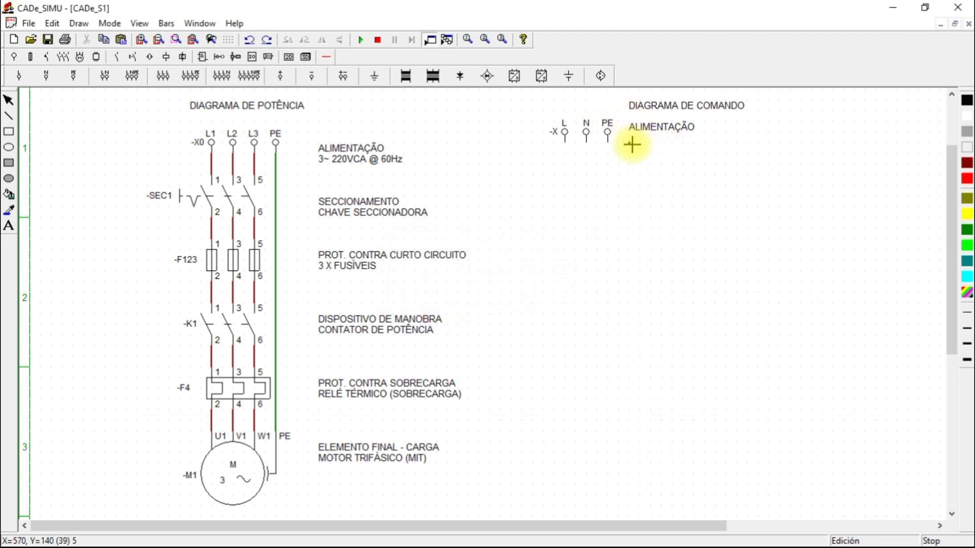
{"action": "left_click", "coordinate": [631, 136]}
{"action": "left_click", "coordinate": [648, 173]}
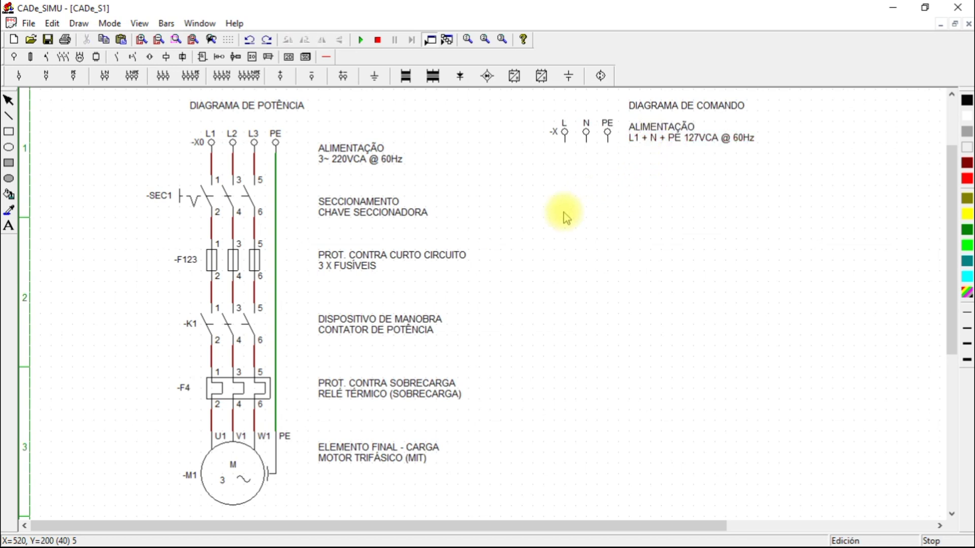
- Place an AC/DC power supply with PE beneath the control diagram's L and N terminals and name it -V1
{"action": "left_click", "coordinate": [514, 75]}
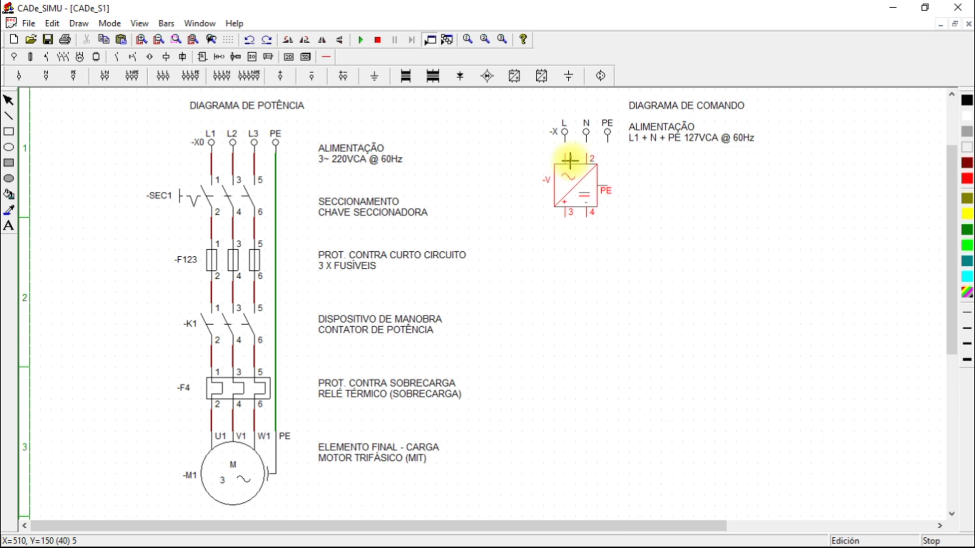
{"action": "left_click", "coordinate": [569, 160]}
{"action": "right_click", "coordinate": [501, 161]}
{"action": "left_click", "coordinate": [573, 193]}
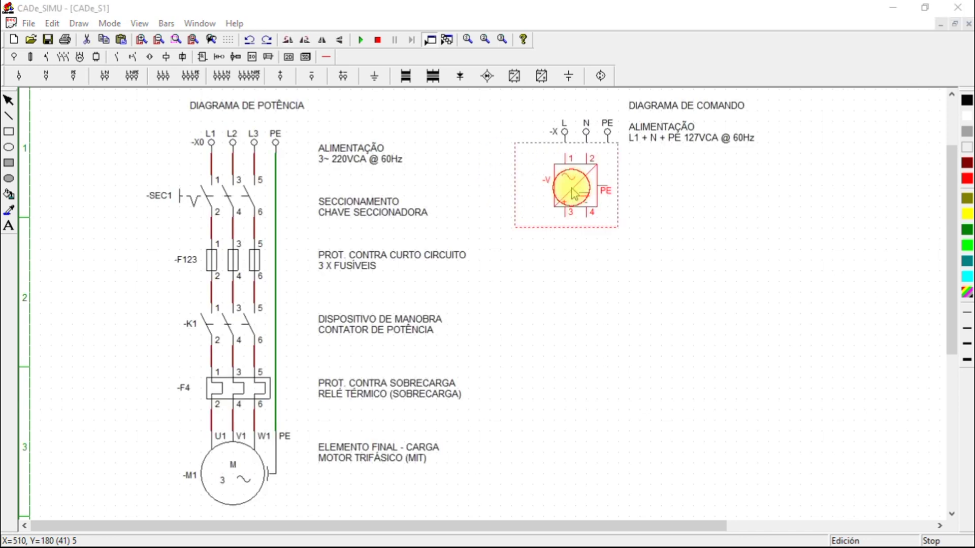
{"action": "double_click", "coordinate": [573, 193]}
{"action": "left_click", "coordinate": [451, 181]}
{"action": "type", "text": "1"}
{"action": "left_click", "coordinate": [493, 409]}
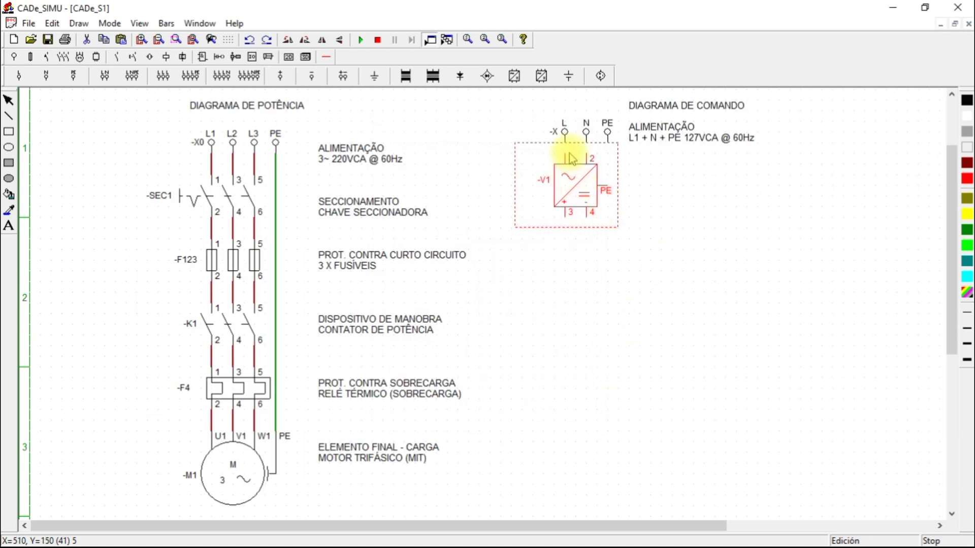
{"action": "left_click", "coordinate": [638, 187]}
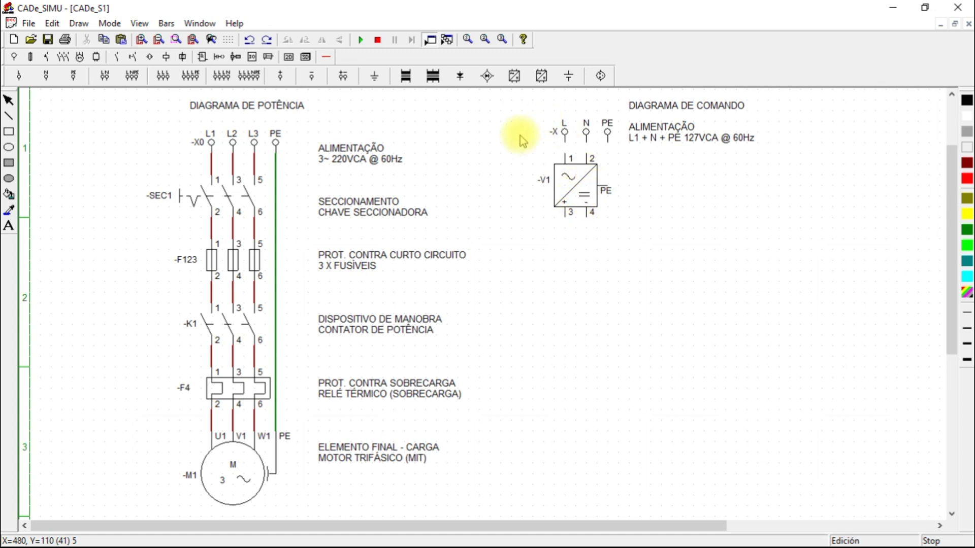
- Mirror the power supply -V1 and the L, N, PE supply terminals vertically so that PE sits on their left side
{"action": "left_click", "coordinate": [584, 190]}
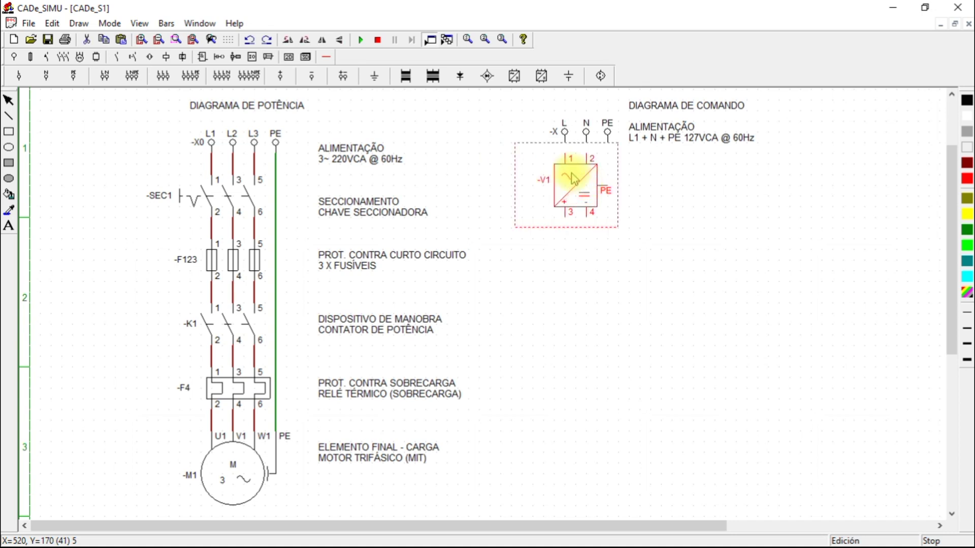
{"action": "left_click", "coordinate": [321, 40]}
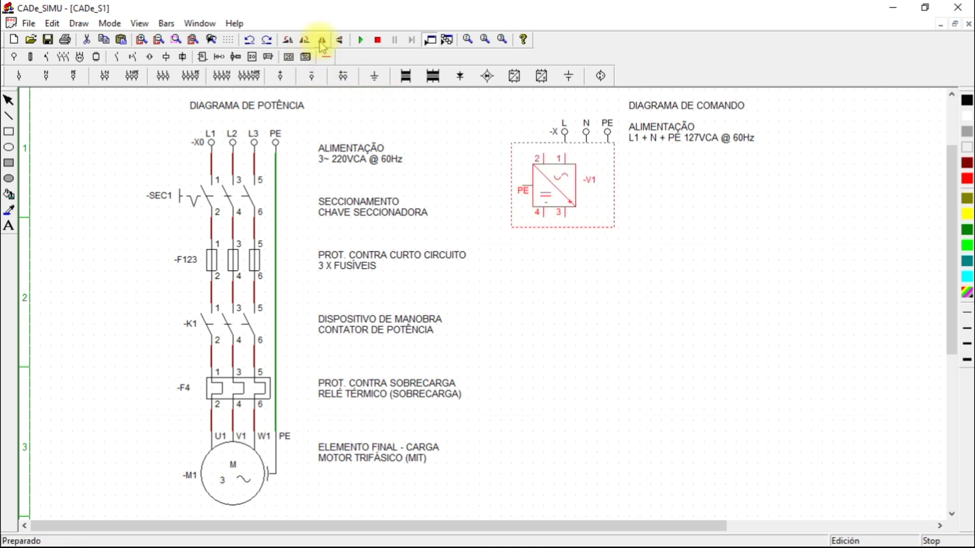
{"action": "left_click", "coordinate": [322, 40]}
{"action": "left_click", "coordinate": [322, 40]}
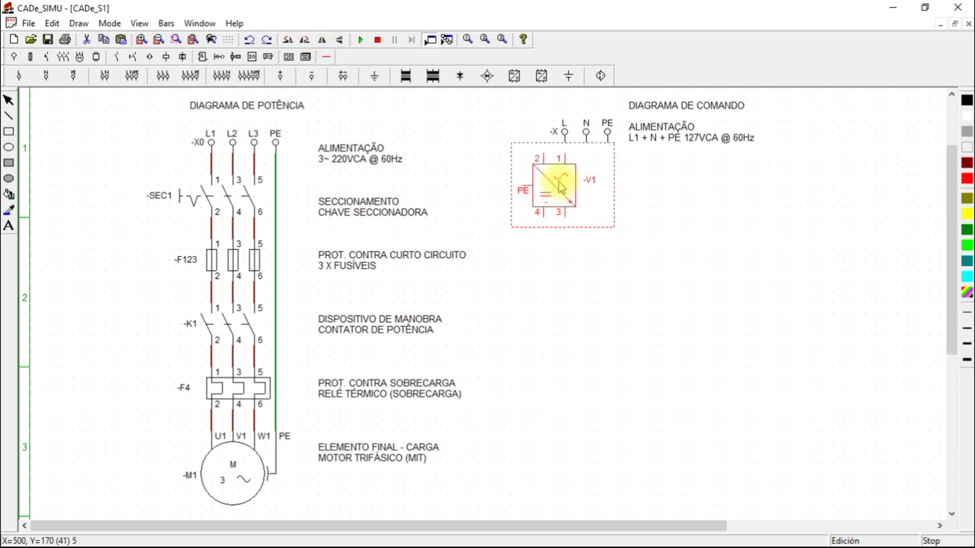
{"action": "left_click", "coordinate": [581, 134]}
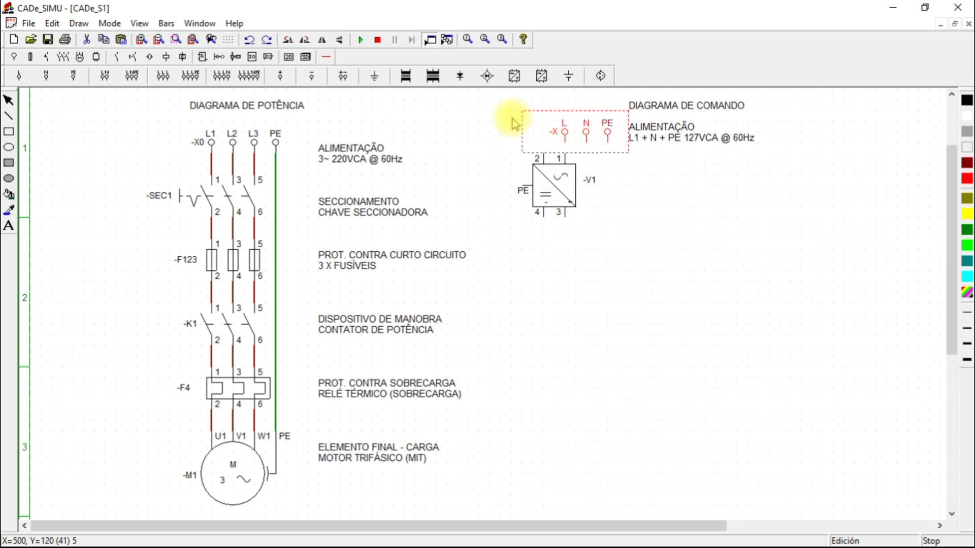
{"action": "left_click", "coordinate": [322, 40]}
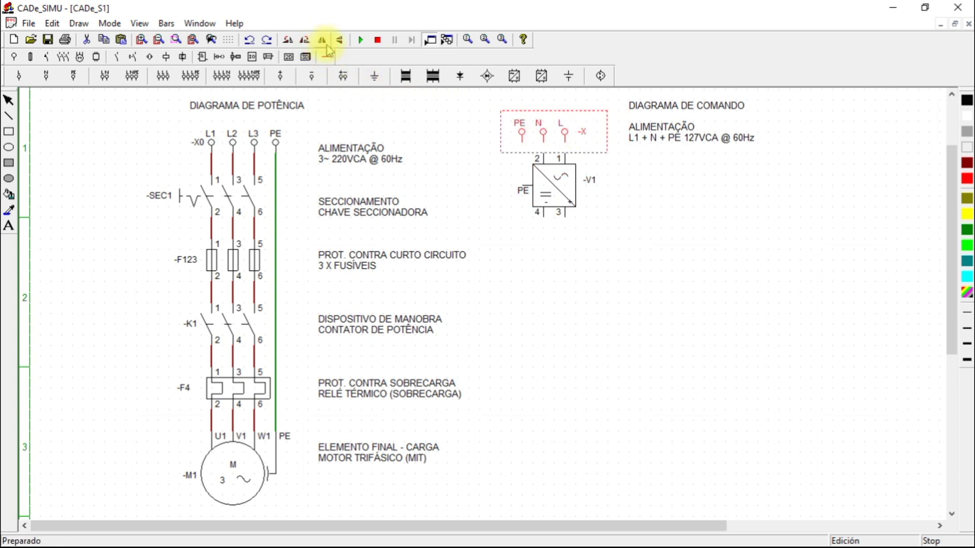
- Shift the mirrored power supply and supply terminals right, keeping L above terminal 1 and N above terminal 2
{"action": "left_click_drag", "start_coordinate": [557, 186], "coordinate": [595, 188]}
{"action": "left_click", "coordinate": [545, 136]}
{"action": "left_click_drag", "start_coordinate": [545, 136], "coordinate": [577, 136]}
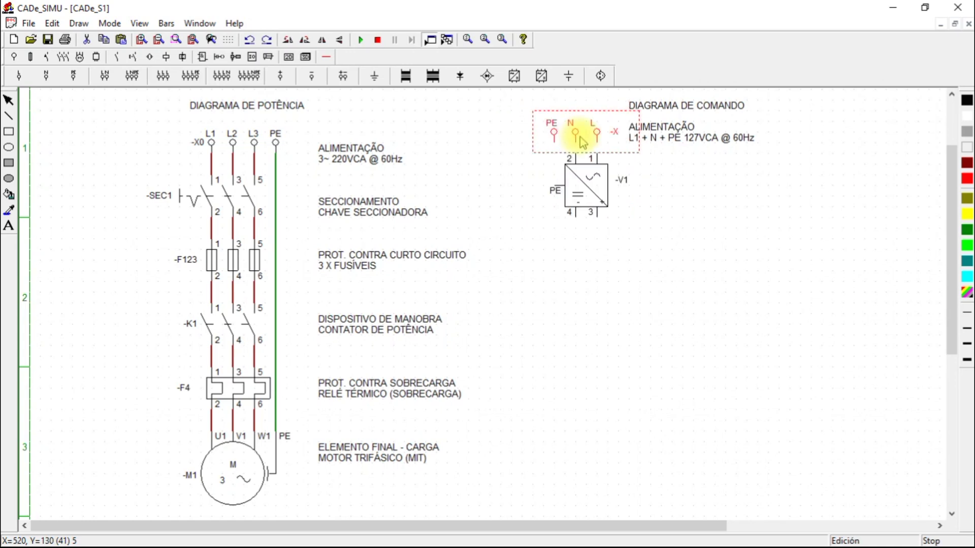
{"action": "left_click", "coordinate": [713, 192]}
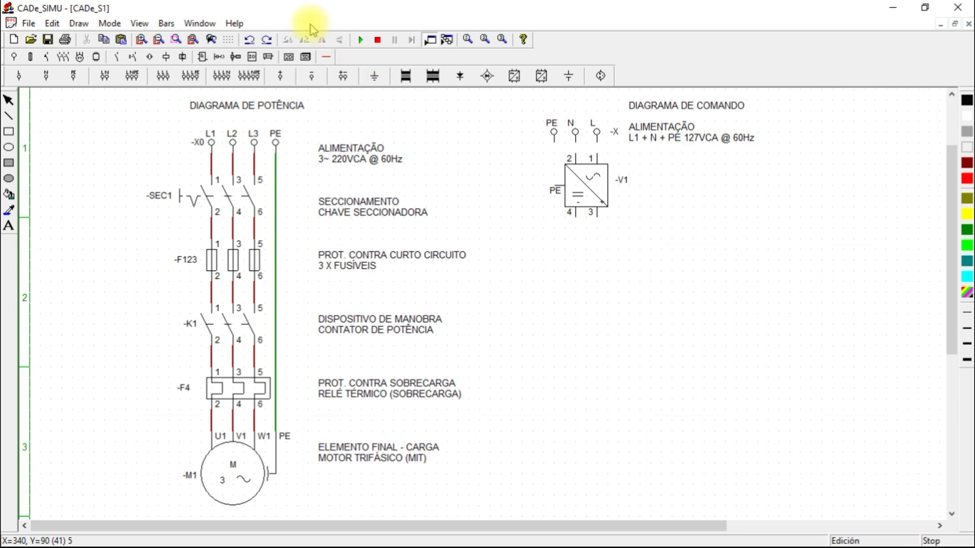
{"action": "left_click", "coordinate": [588, 178]}
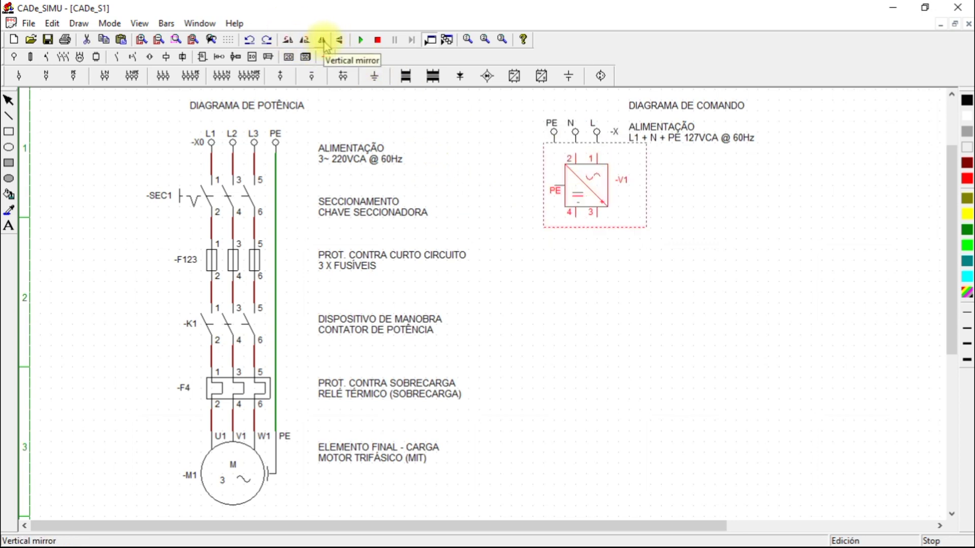
{"action": "left_click", "coordinate": [425, 125]}
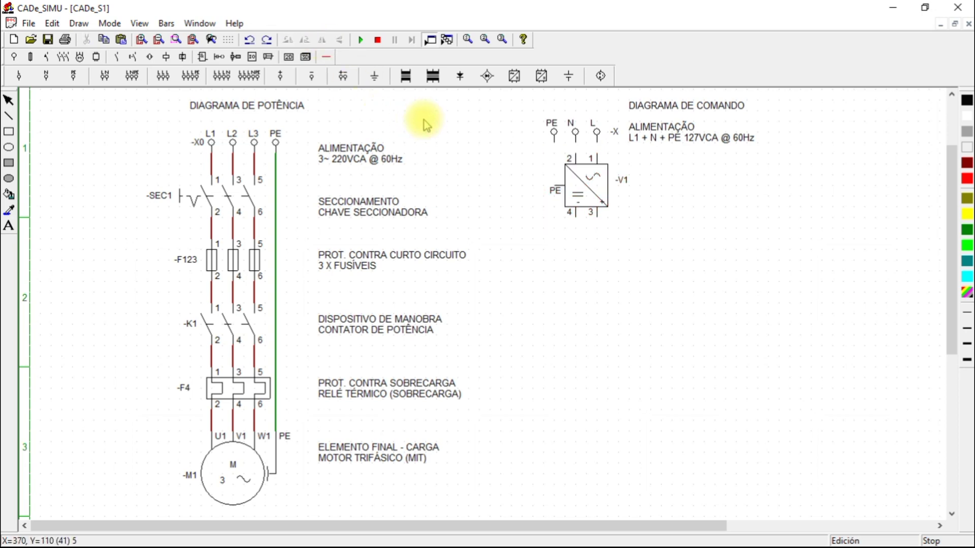
- Wire the supply terminals to -V1: green from PE to PE, dark red from L to 1, blue from N to 2
{"action": "left_click", "coordinate": [327, 57]}
{"action": "left_click_drag", "start_coordinate": [554, 135], "coordinate": [562, 186]}
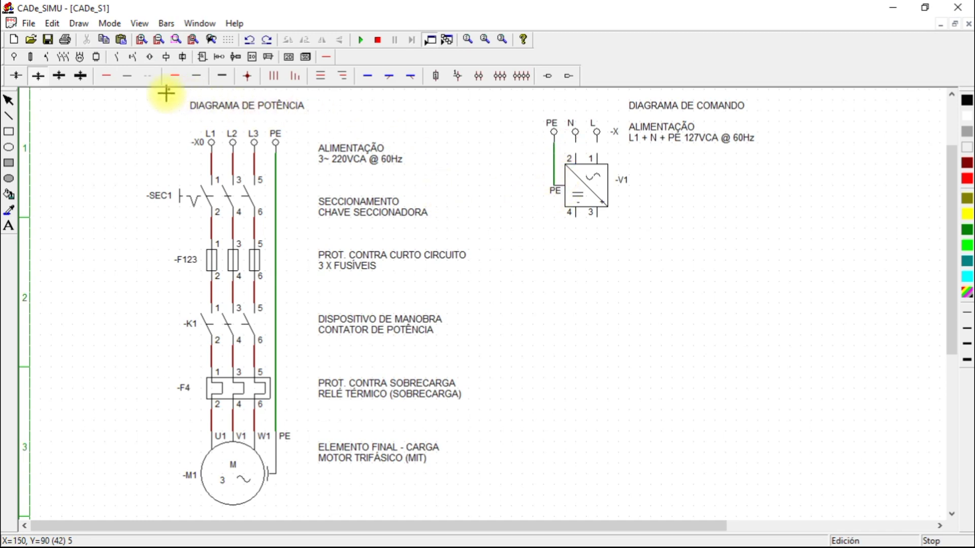
{"action": "left_click", "coordinate": [103, 76]}
{"action": "left_click_drag", "start_coordinate": [605, 150], "coordinate": [603, 159]}
{"action": "left_click", "coordinate": [131, 77]}
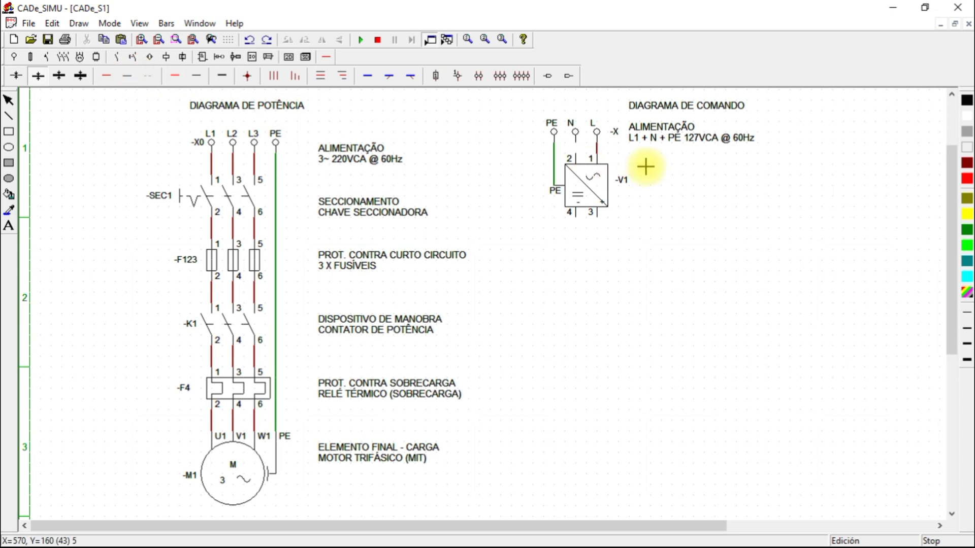
{"action": "left_click_drag", "start_coordinate": [579, 147], "coordinate": [580, 156]}
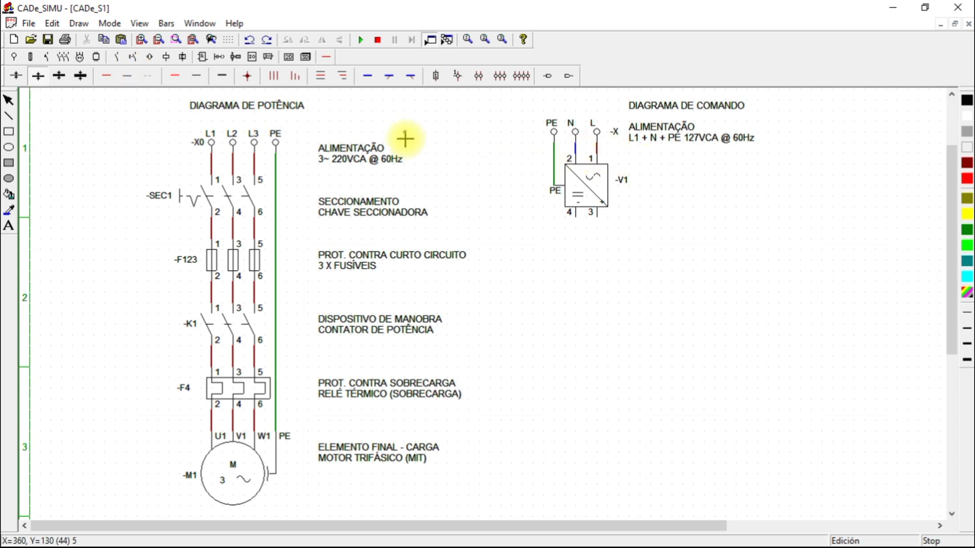
- Run the simulation to check whether the power supply -V1 is energized, and stop it
{"action": "left_click", "coordinate": [361, 40]}
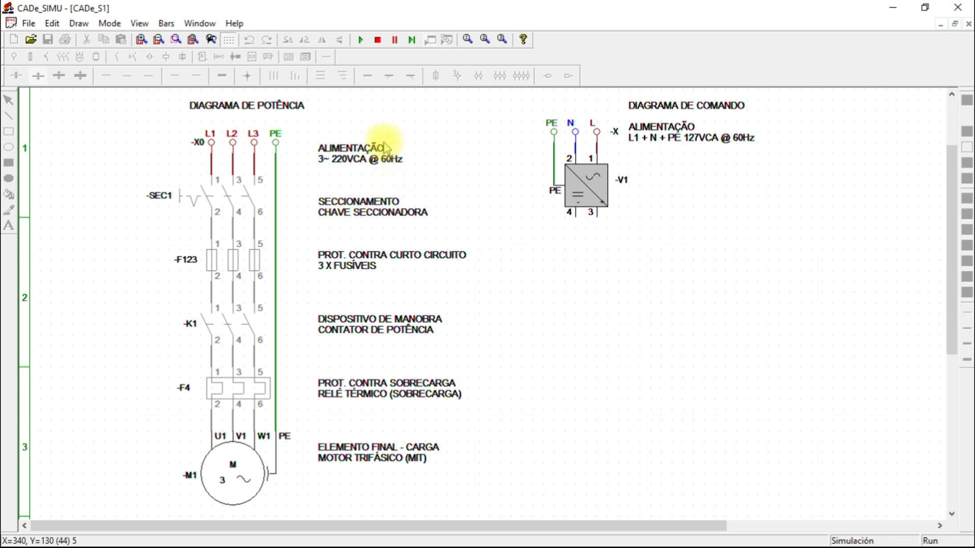
{"action": "left_click", "coordinate": [376, 39]}
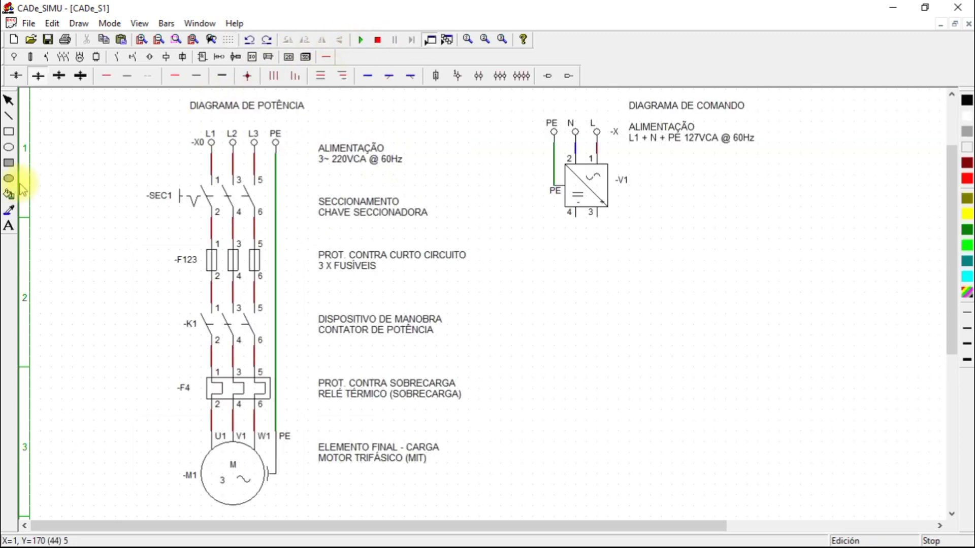
- Place the text "24VDC 5A" beside the output terminals of -V1, aligned with the ALIMENTAÇÃO text
{"action": "left_click", "coordinate": [231, 243]}
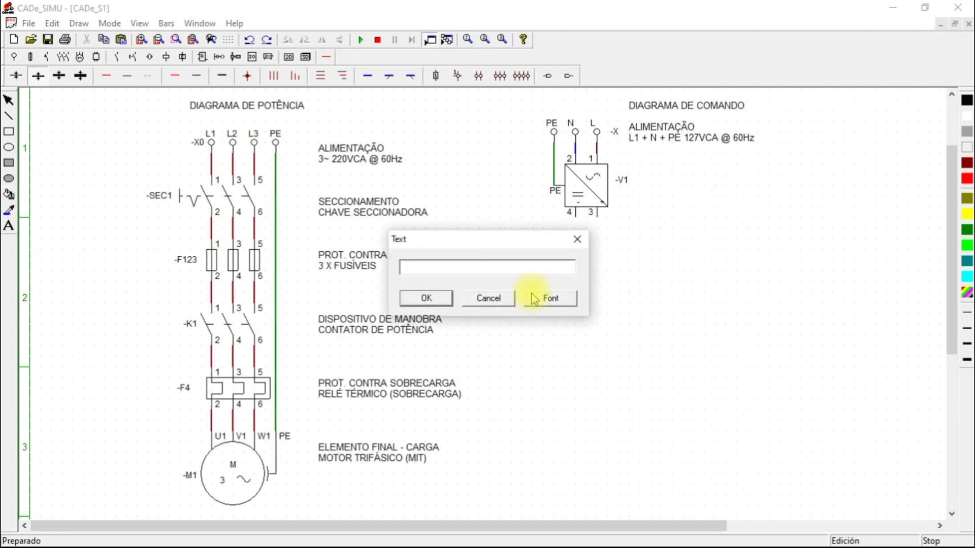
{"action": "type", "text": "24VDC 5A"}
{"action": "left_click", "coordinate": [429, 298]}
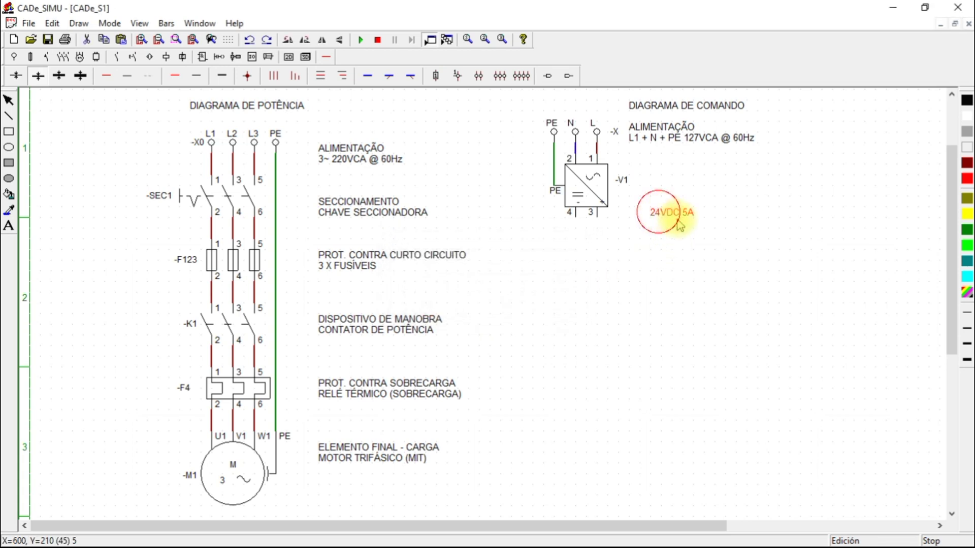
{"action": "left_click", "coordinate": [661, 213]}
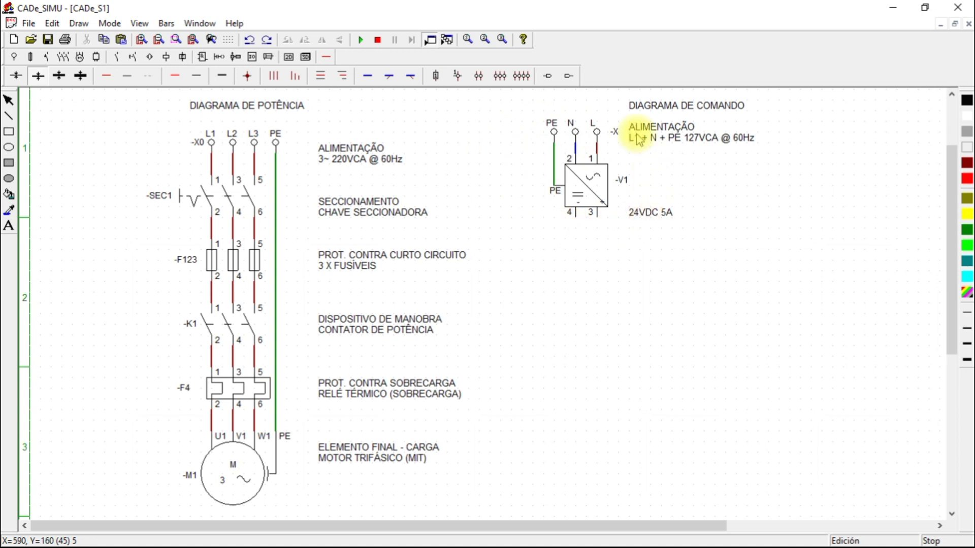
- Draw the black negative wire from terminal 4 of -V1 down to motor level and across to the right as the lower rail
{"action": "left_click", "coordinate": [198, 76]}
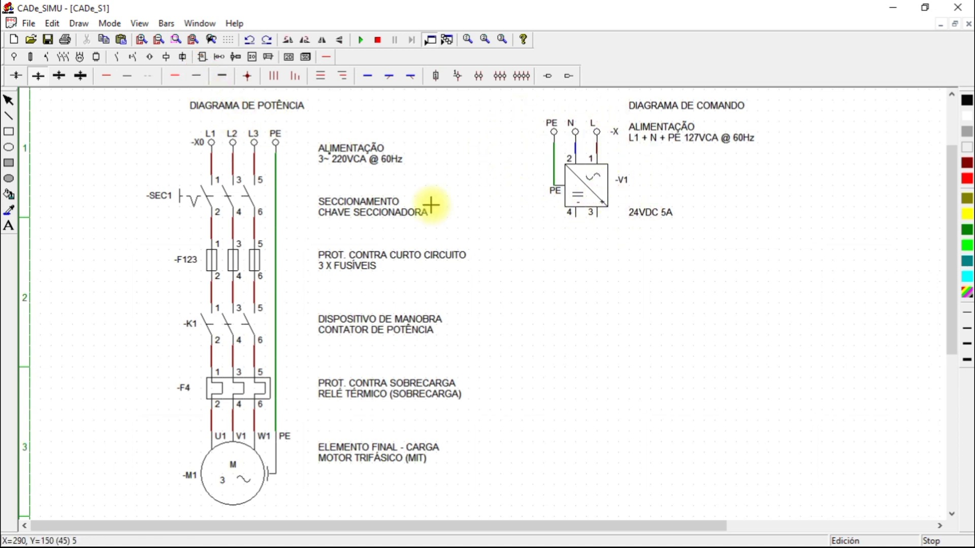
{"action": "mouse_move", "coordinate": [584, 222]}
{"action": "left_mouse_down"}
{"action": "mouse_move", "coordinate": [629, 450]}
{"action": "mouse_move", "coordinate": [621, 501]}
{"action": "mouse_move", "coordinate": [579, 503]}
{"action": "mouse_move", "coordinate": [951, 502]}
{"action": "mouse_move", "coordinate": [929, 498]}
{"action": "left_mouse_up"}
{"action": "key", "text": "ctrl+z"}
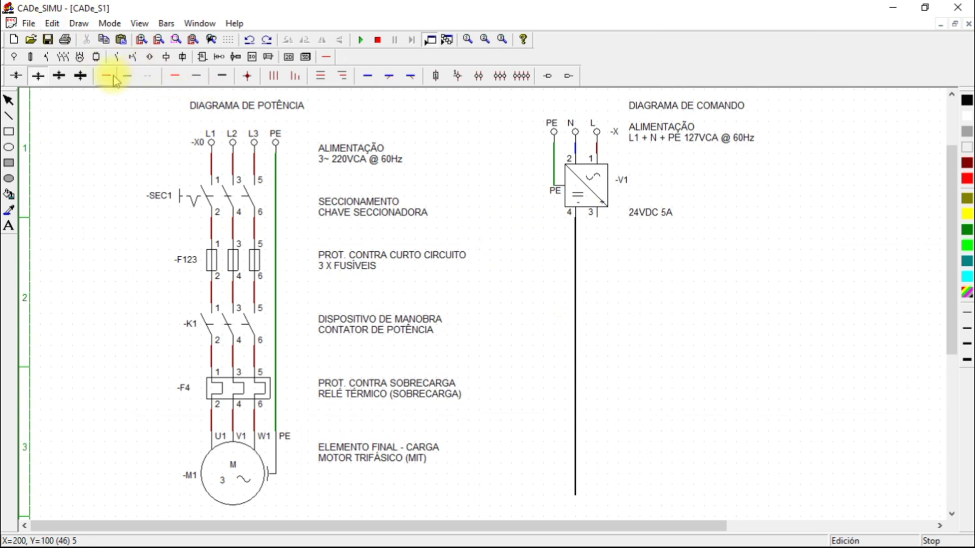
{"action": "left_click", "coordinate": [196, 75]}
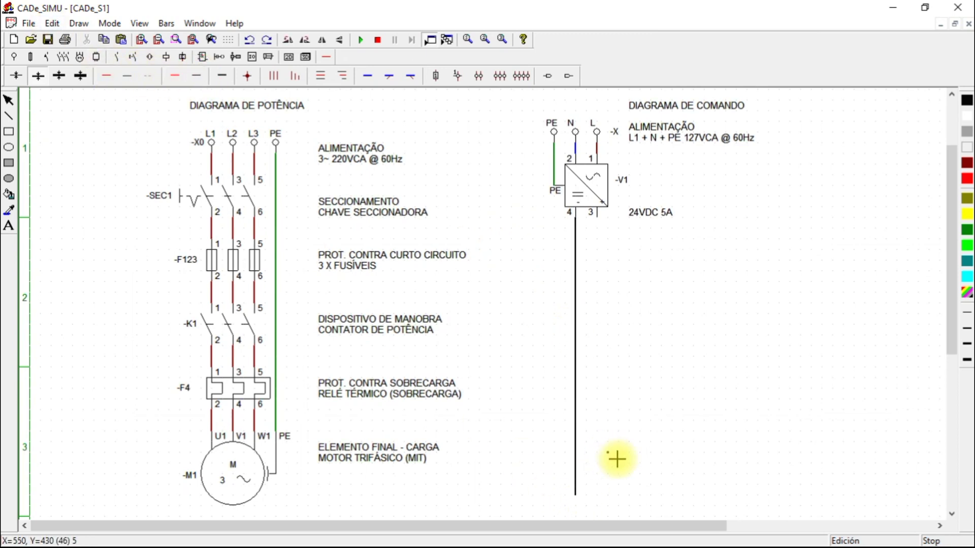
{"action": "left_click", "coordinate": [919, 494]}
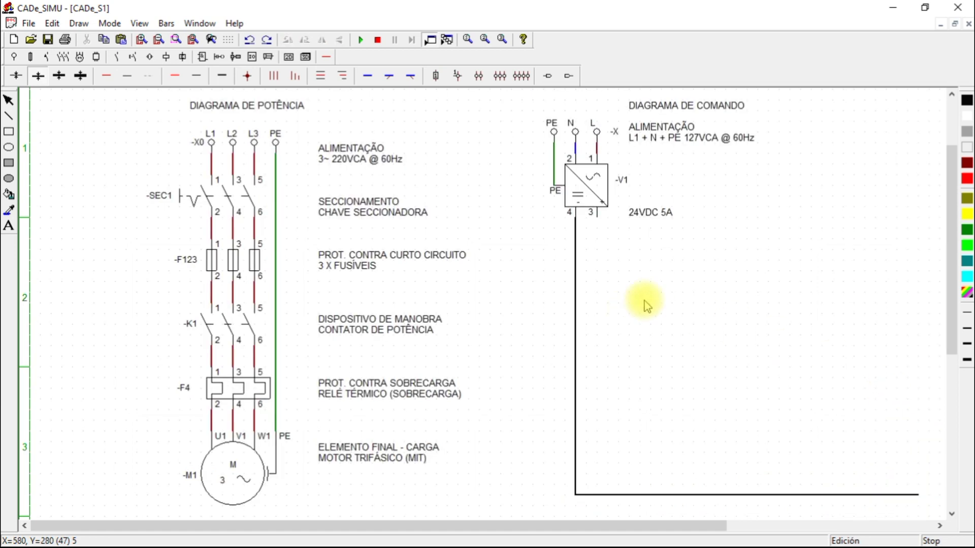
- Draw the red positive wire from terminal 3 of -V1 slightly down and across to the right as the upper rail
{"action": "left_click", "coordinate": [173, 77]}
{"action": "left_click", "coordinate": [600, 225]}
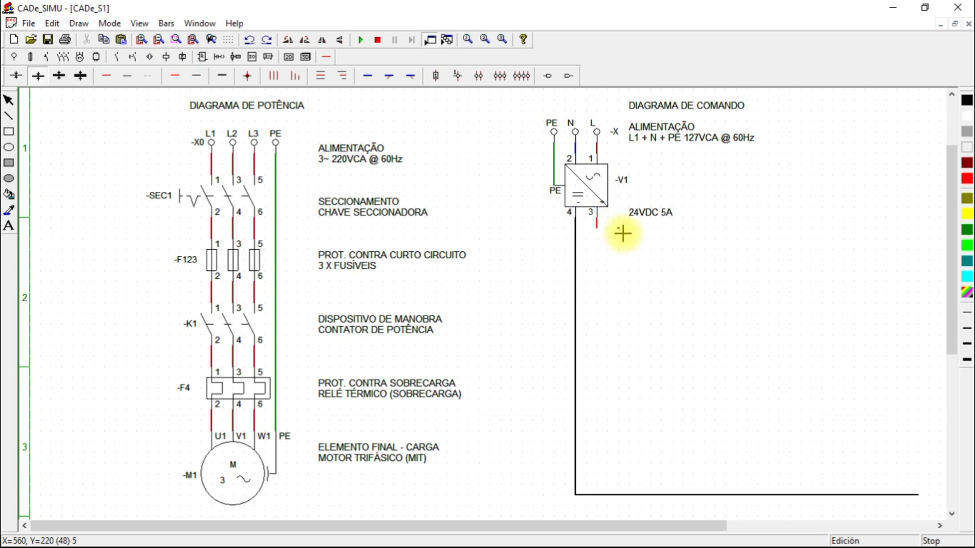
{"action": "left_click", "coordinate": [934, 241]}
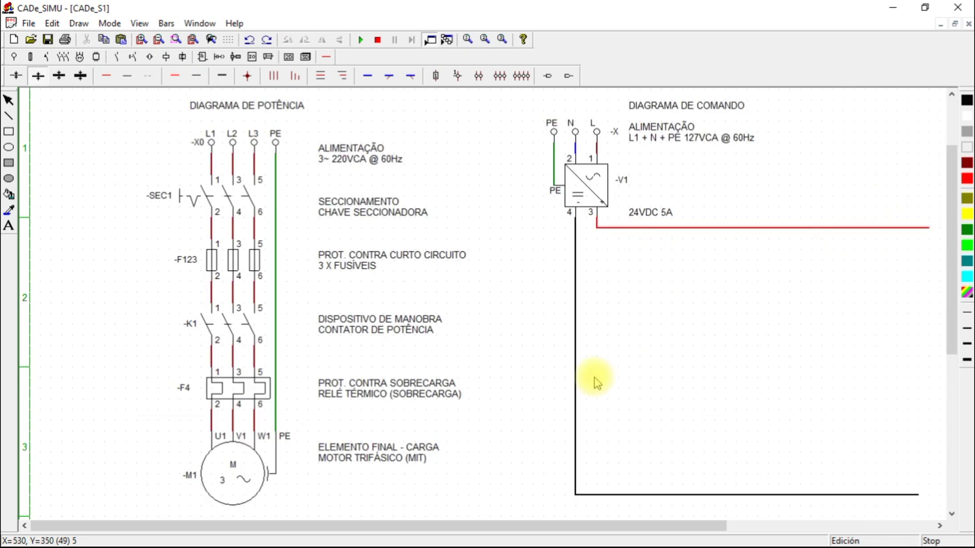
- Run the simulation to check the red positive and black negative rails of the control diagram, and stop it
{"action": "left_click", "coordinate": [362, 41]}
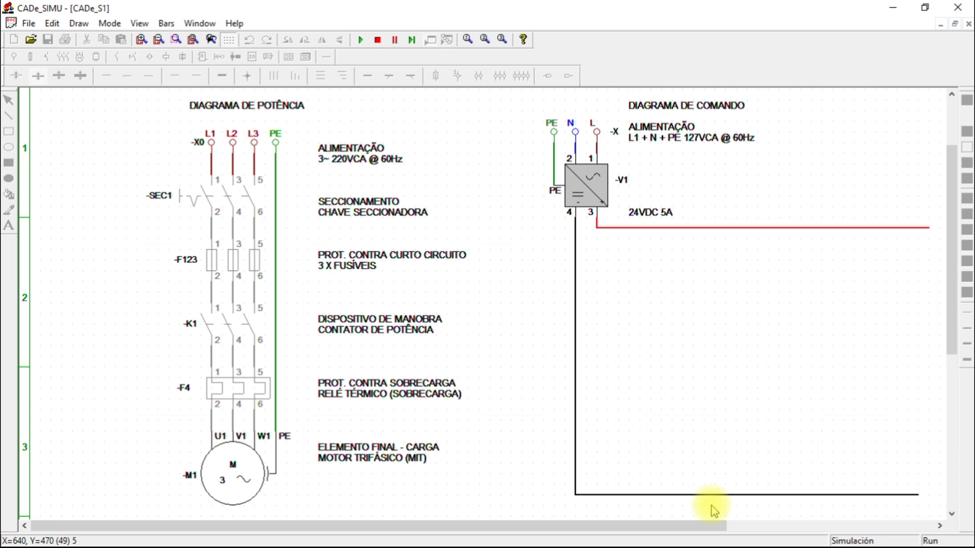
{"action": "left_click", "coordinate": [377, 40]}
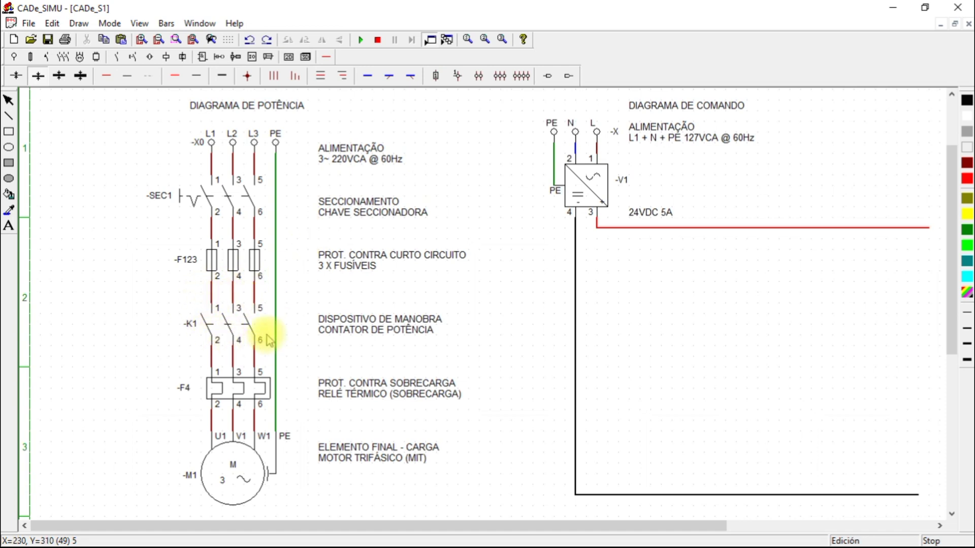
- Place a monostable coil just above the lower black rail in the control diagram and name it -K1
{"action": "left_click", "coordinate": [167, 56]}
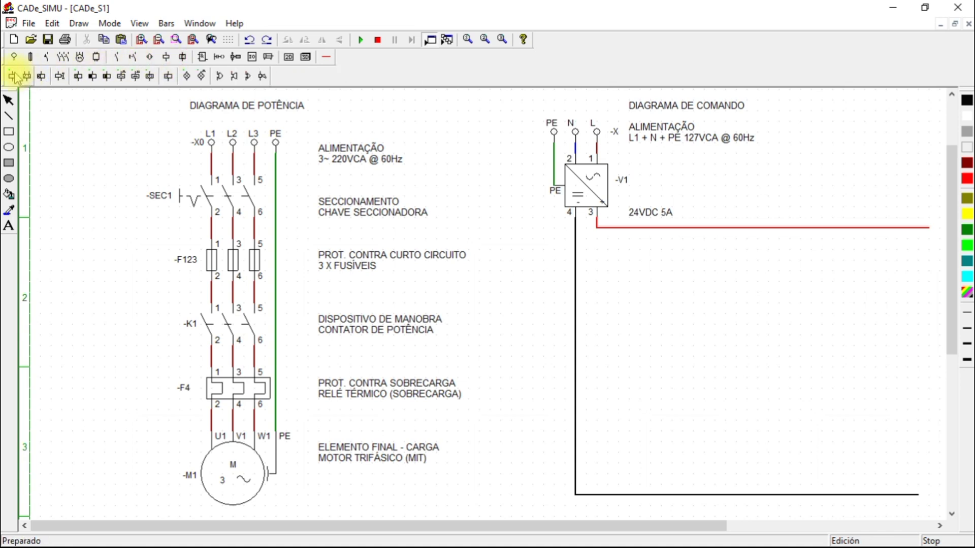
{"action": "left_click", "coordinate": [13, 76]}
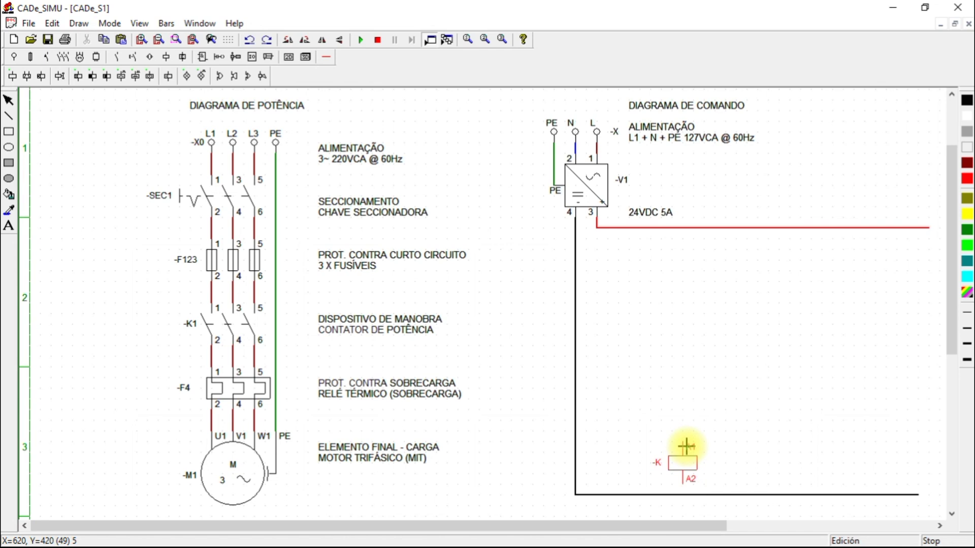
{"action": "left_click", "coordinate": [686, 448]}
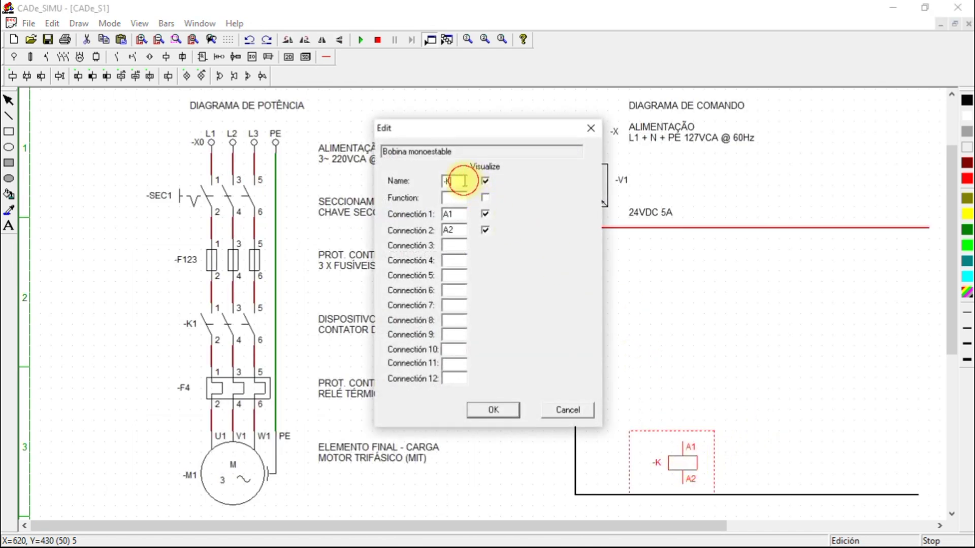
{"action": "type", "text": "1"}
{"action": "left_click", "coordinate": [503, 410]}
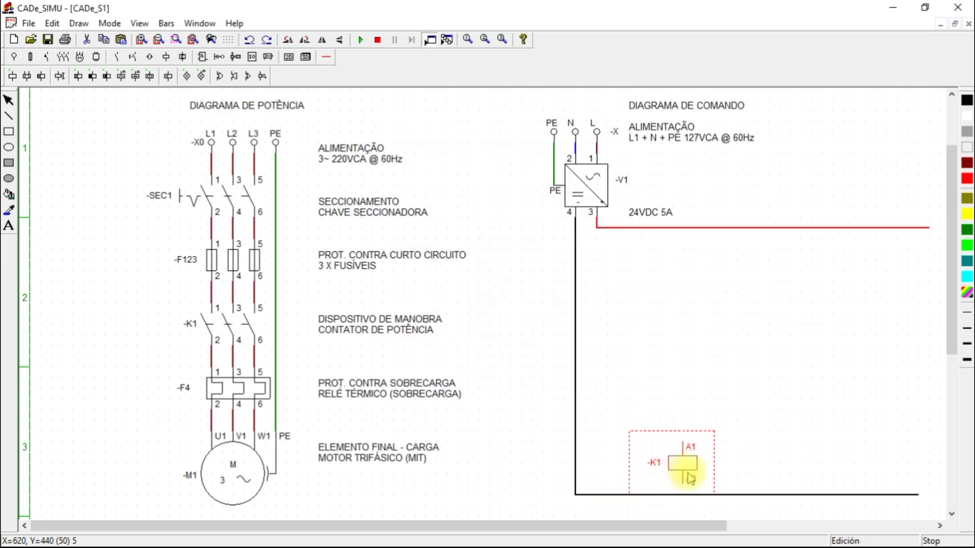
{"action": "left_click", "coordinate": [735, 414]}
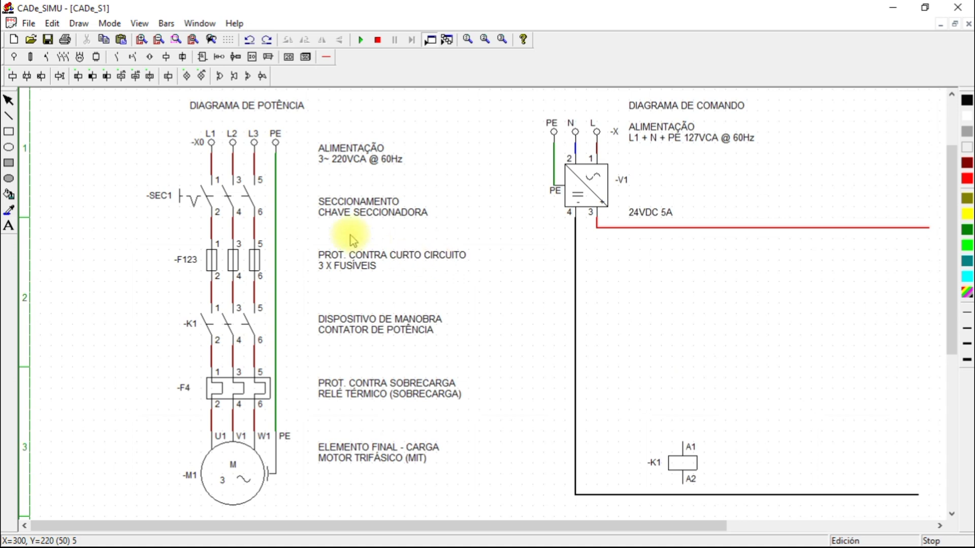
- Place a normally open pushbutton contact (13-14) directly above coil -K1 and name it -S1
{"action": "left_click", "coordinate": [135, 57]}
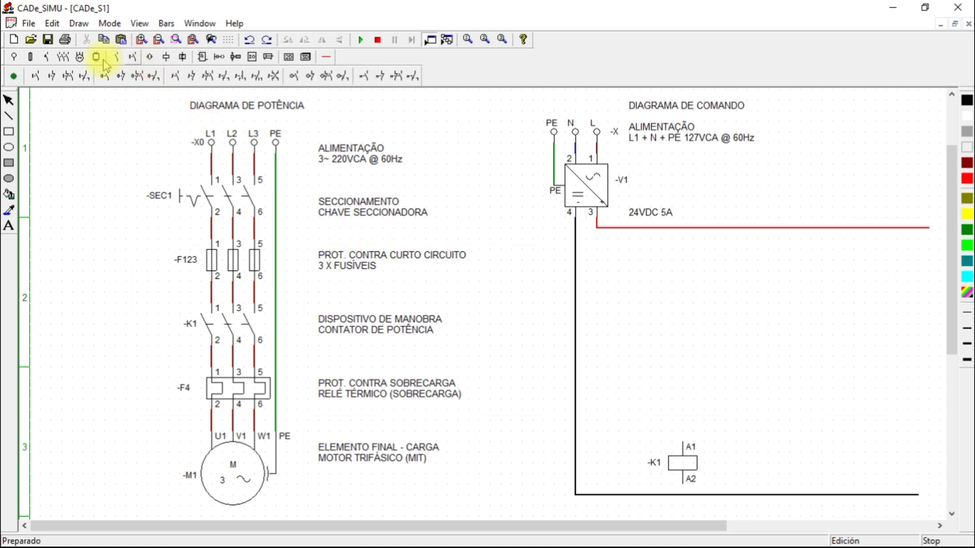
{"action": "left_click", "coordinate": [37, 78]}
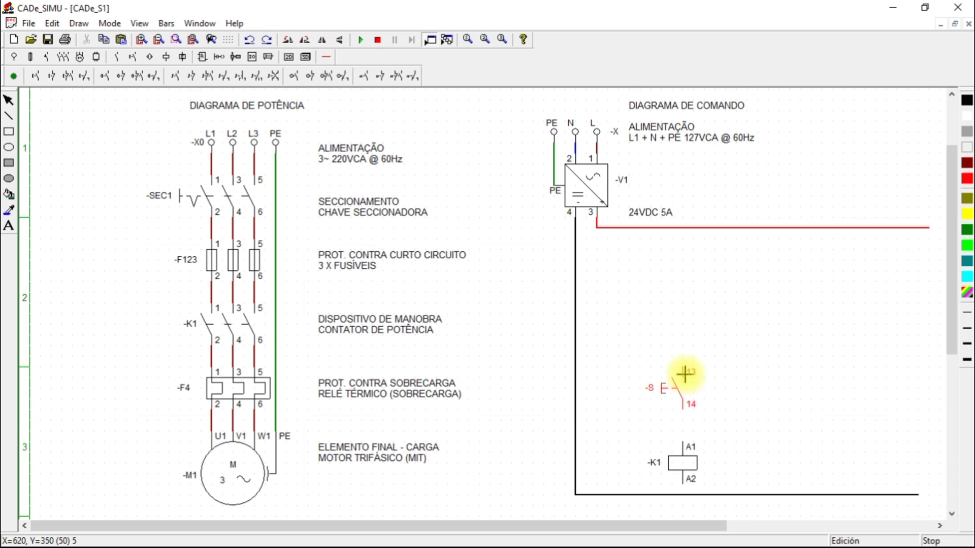
{"action": "left_click", "coordinate": [684, 374]}
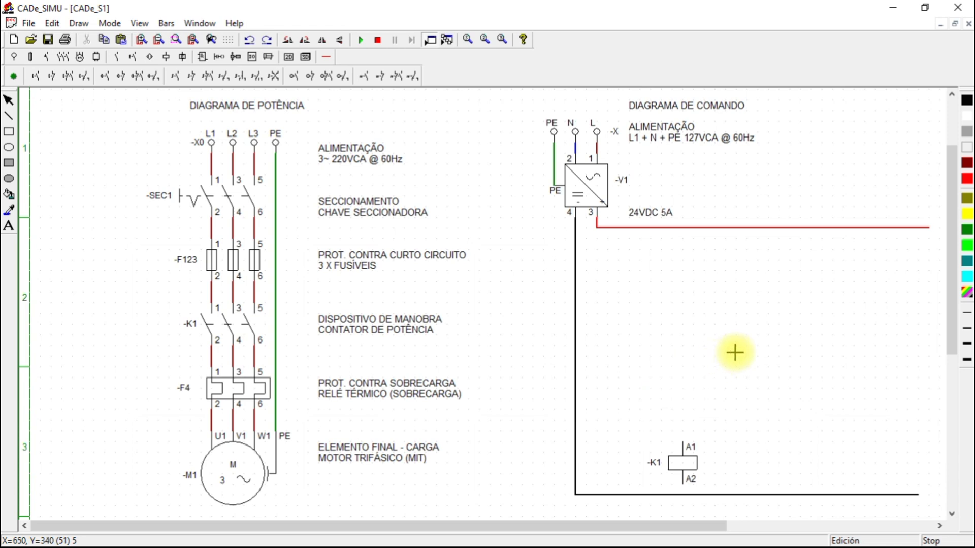
{"action": "double_click", "coordinate": [678, 394]}
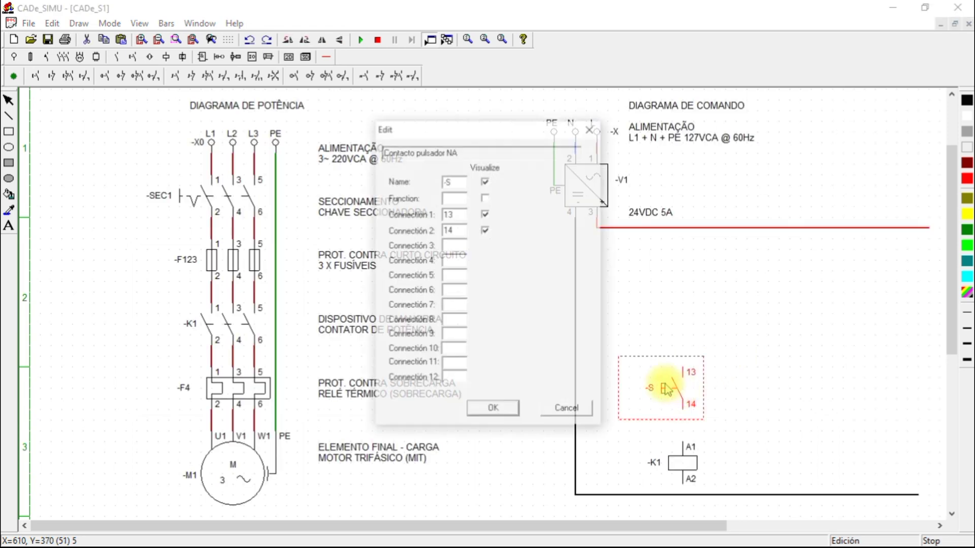
{"action": "left_click", "coordinate": [458, 182]}
{"action": "type", "text": "1"}
{"action": "left_click", "coordinate": [493, 410]}
{"action": "left_click", "coordinate": [730, 315]}
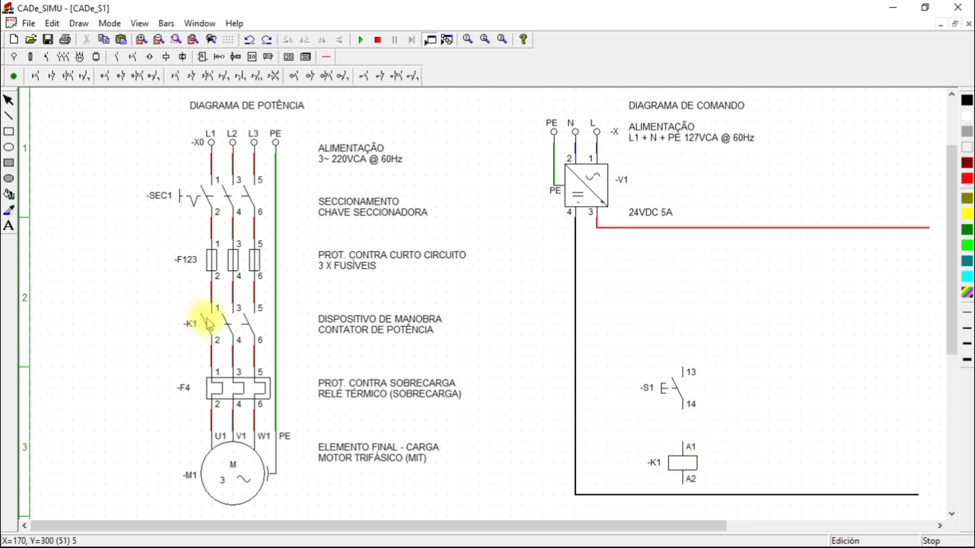
- Draw a red wire from terminal 13 of -S1 straight up to the red positive rail
{"action": "left_click", "coordinate": [327, 59]}
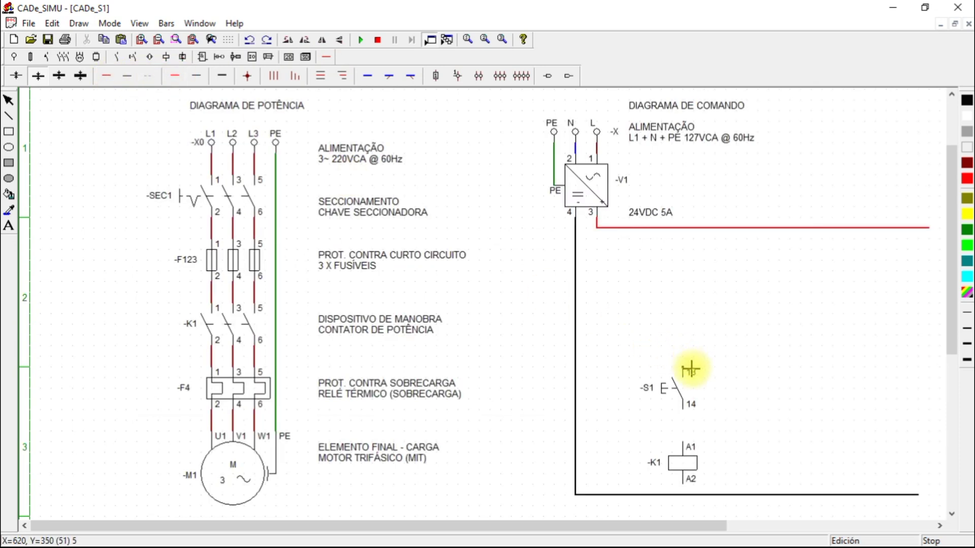
{"action": "left_click_drag", "start_coordinate": [689, 369], "coordinate": [684, 228]}
{"action": "right_click", "coordinate": [792, 336]}
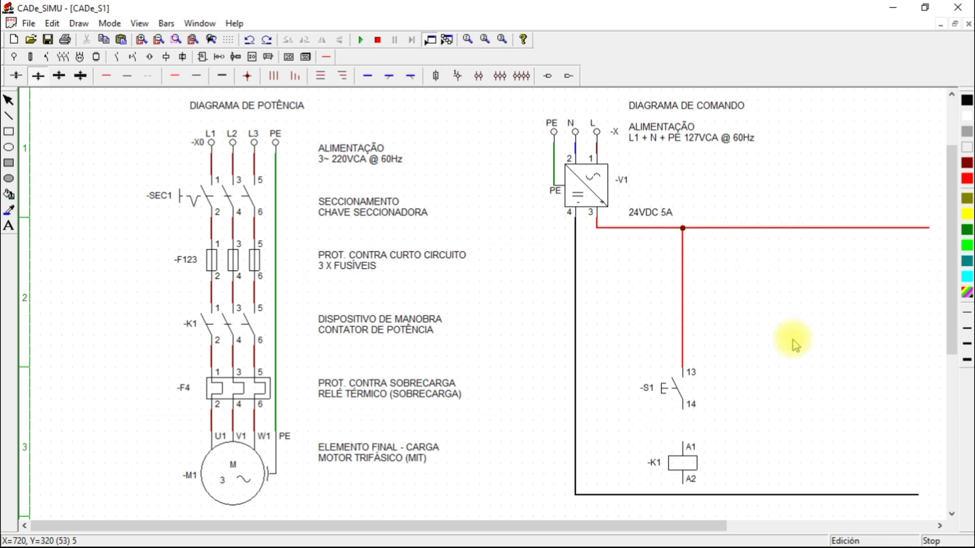
- Wire -S1 terminal 14 to coil -K1 terminal A1 in dark red, and A2 to the lower rail in black
{"action": "left_click", "coordinate": [107, 77]}
{"action": "left_click_drag", "start_coordinate": [689, 417], "coordinate": [694, 439]}
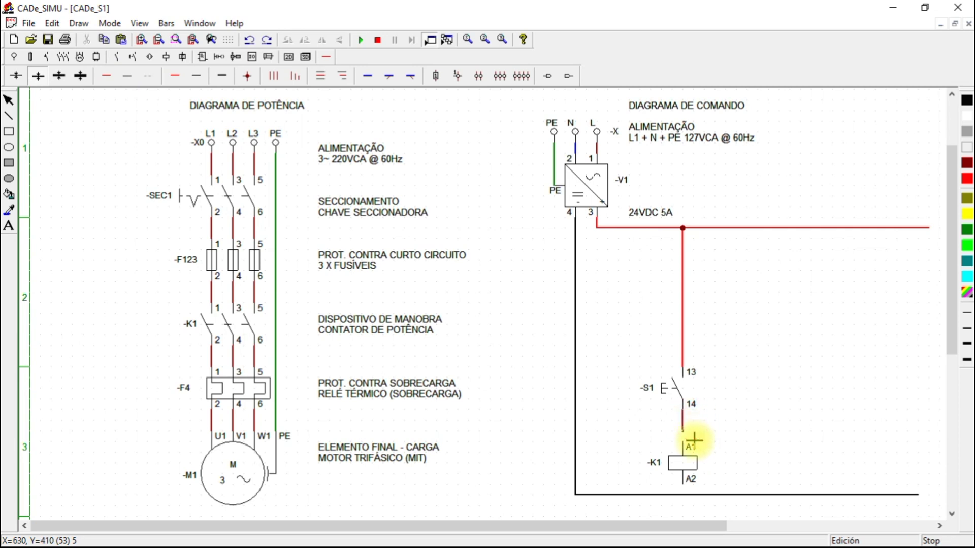
{"action": "left_click", "coordinate": [197, 76]}
{"action": "left_click_drag", "start_coordinate": [688, 491], "coordinate": [696, 498]}
{"action": "right_click", "coordinate": [814, 390]}
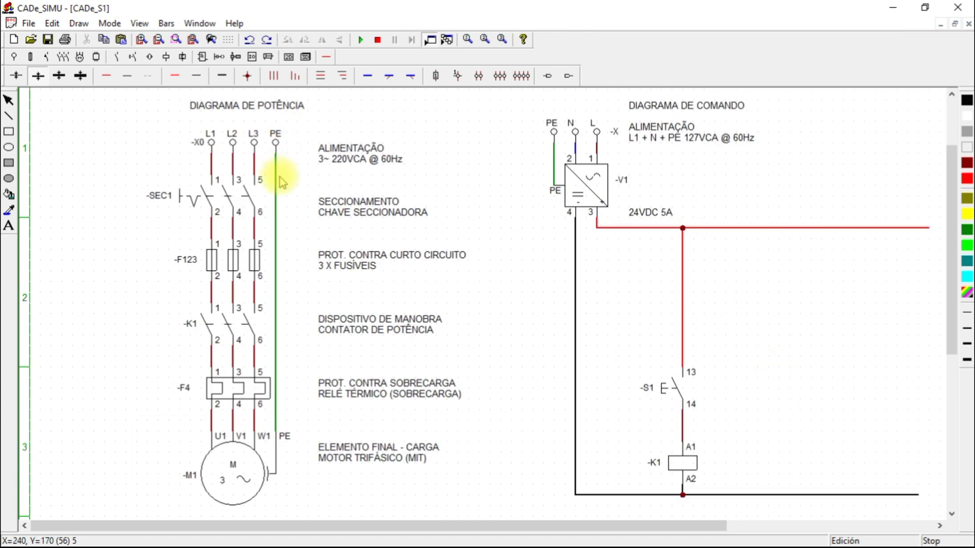
- Run the simulation and operate pushbutton -S1 several times to test how it switches contactor -K1
{"action": "left_click", "coordinate": [362, 40]}
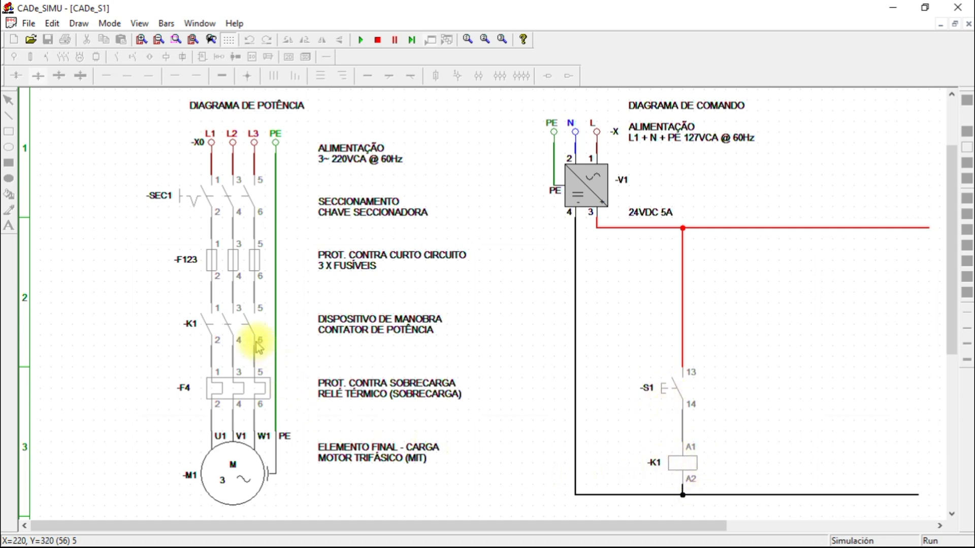
{"action": "left_click", "coordinate": [666, 392]}
{"action": "left_click", "coordinate": [666, 392]}
{"action": "left_click", "coordinate": [666, 391]}
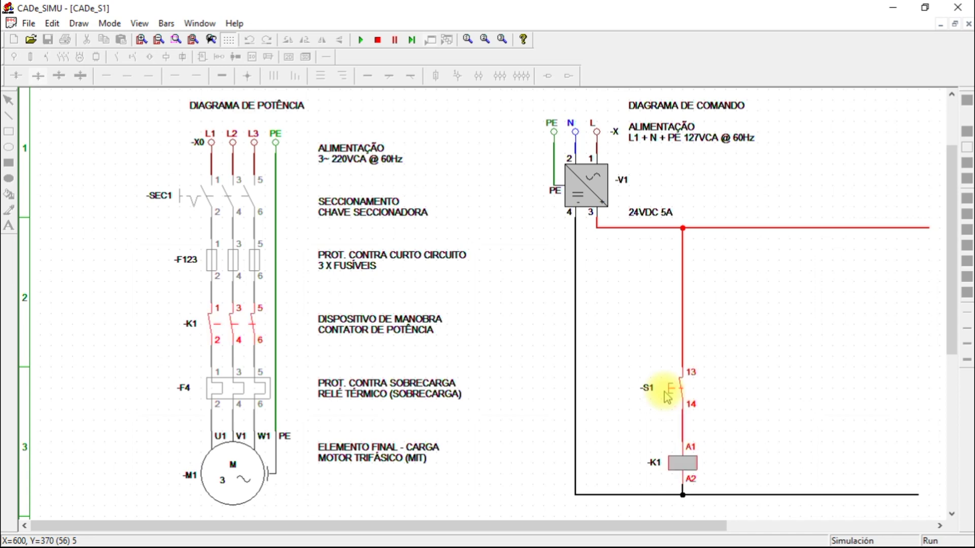
{"action": "left_click", "coordinate": [665, 392]}
{"action": "left_click", "coordinate": [665, 392]}
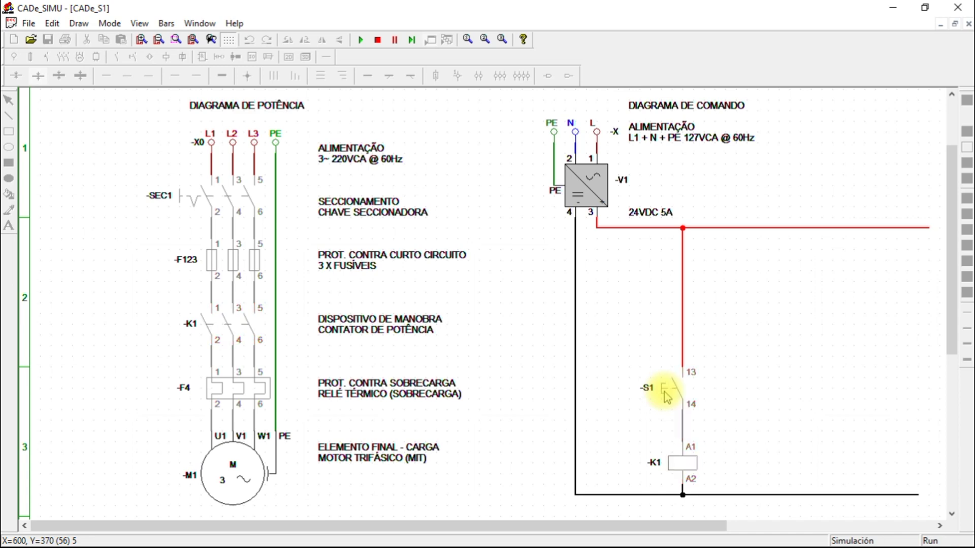
{"action": "left_click", "coordinate": [665, 393]}
{"action": "left_click", "coordinate": [665, 393]}
{"action": "left_click", "coordinate": [667, 397]}
{"action": "left_click", "coordinate": [667, 396]}
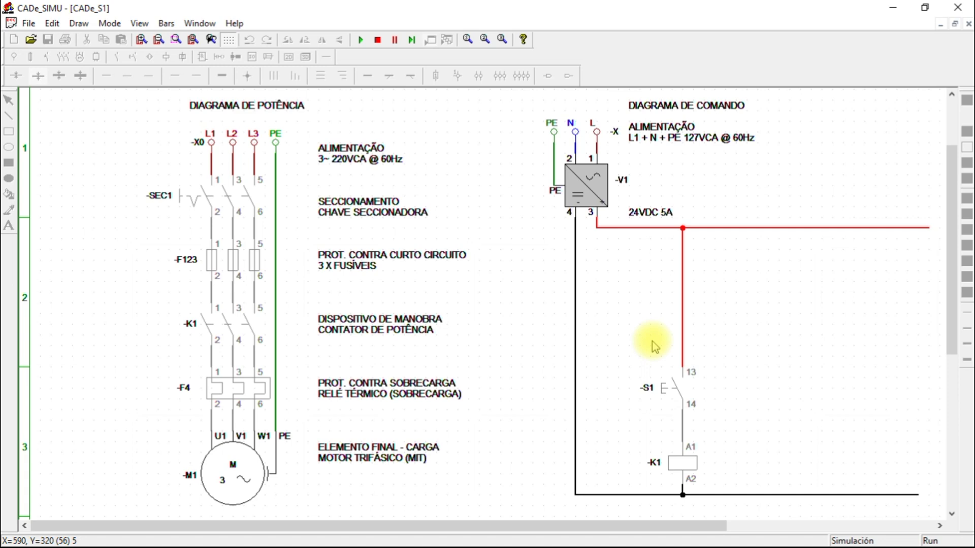
{"action": "left_click", "coordinate": [665, 392]}
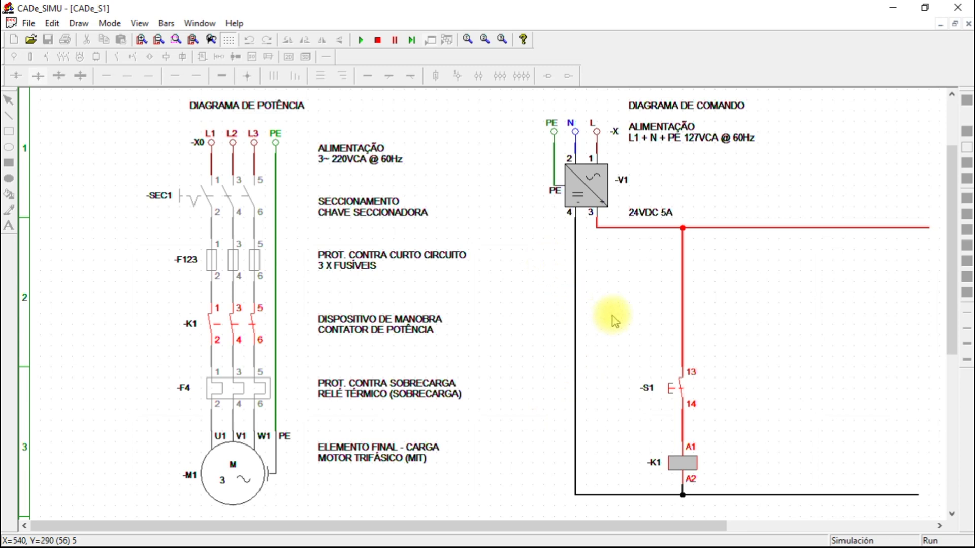
{"action": "left_click", "coordinate": [664, 389]}
- Close disconnect switch -SEC1 and actuate and release -S1 to test the starting of motor -M1
{"action": "left_click", "coordinate": [191, 201]}
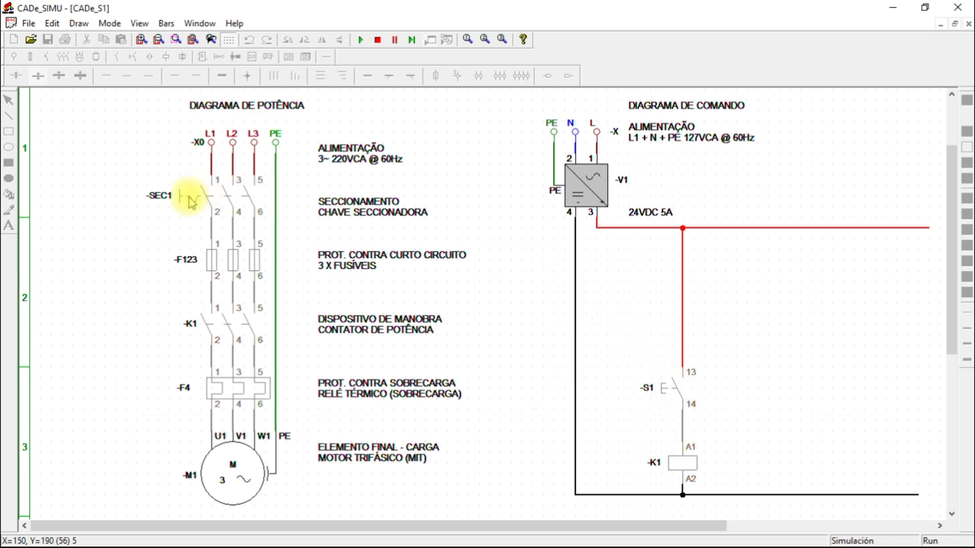
{"action": "left_click", "coordinate": [191, 201]}
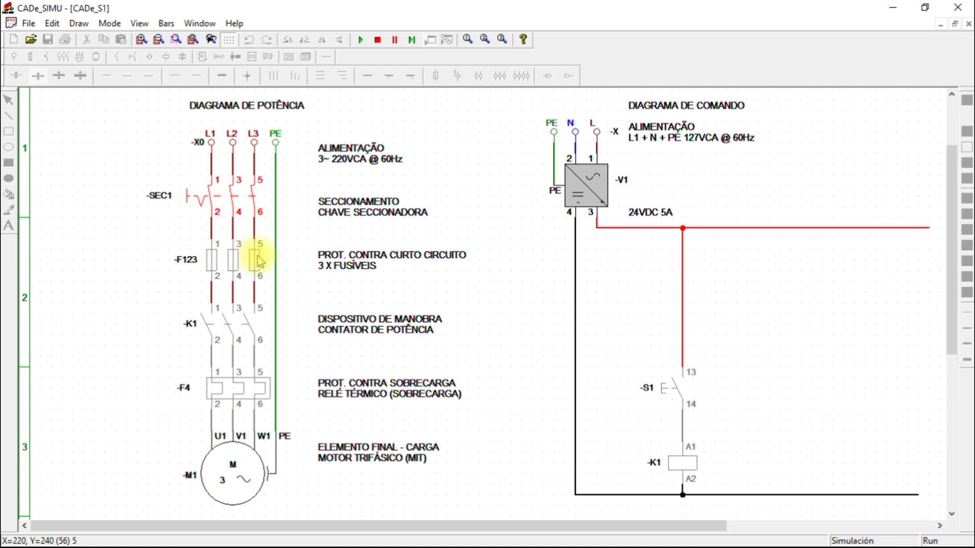
{"action": "left_click", "coordinate": [668, 399]}
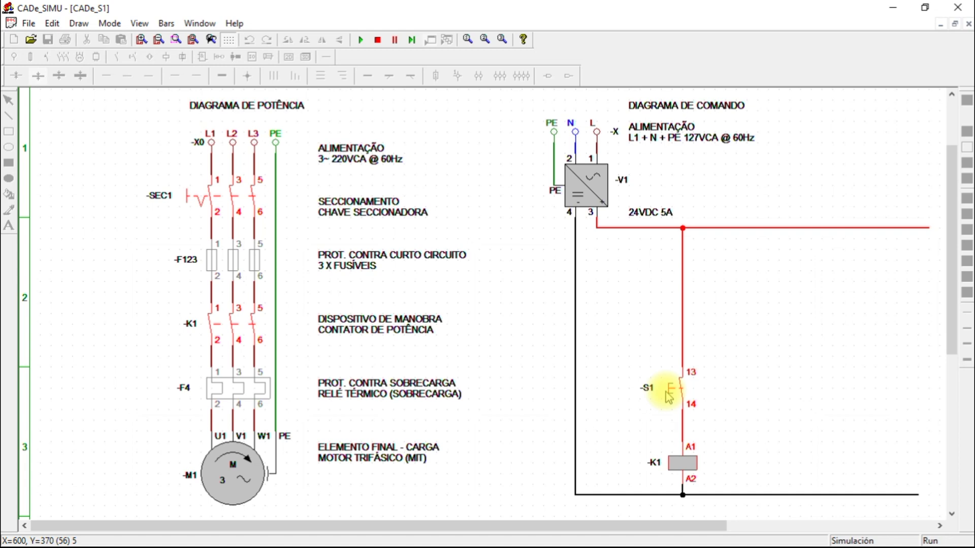
{"action": "left_click_drag", "start_coordinate": [668, 398], "coordinate": [642, 404]}
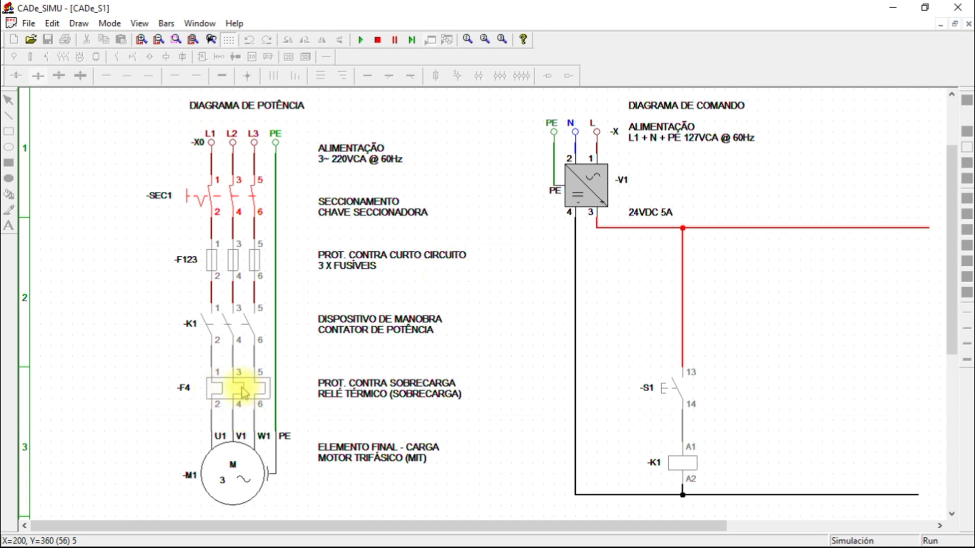
- With -S1 actuated, test the tripping of overload relay -F4 and fuses -F123, release -S1, open -SEC1 and stop the simulation
{"action": "left_click", "coordinate": [675, 396]}
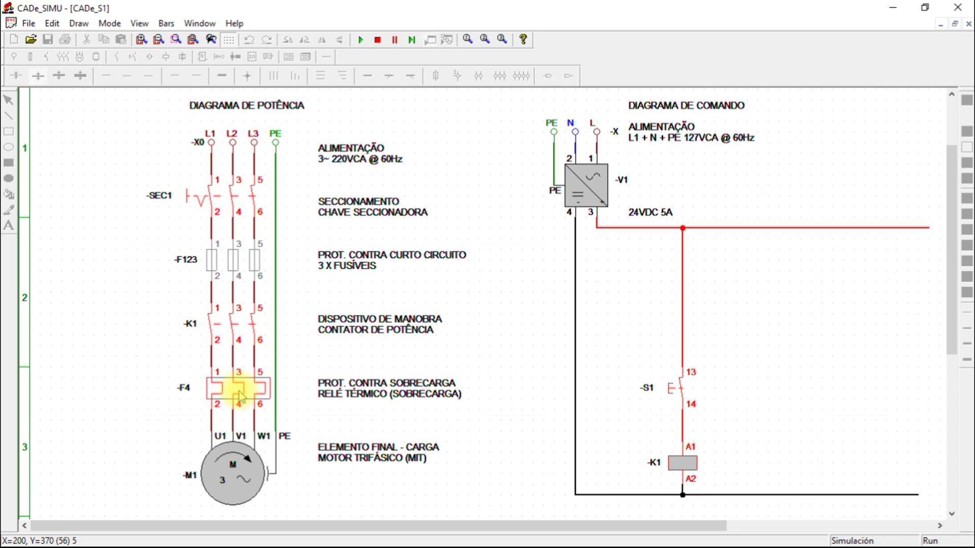
{"action": "left_click", "coordinate": [240, 396]}
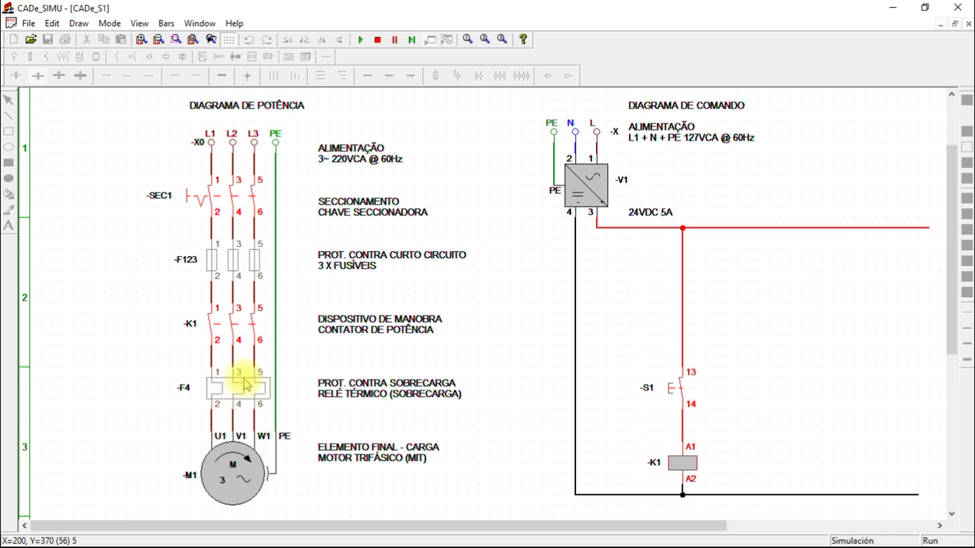
{"action": "left_click", "coordinate": [239, 263]}
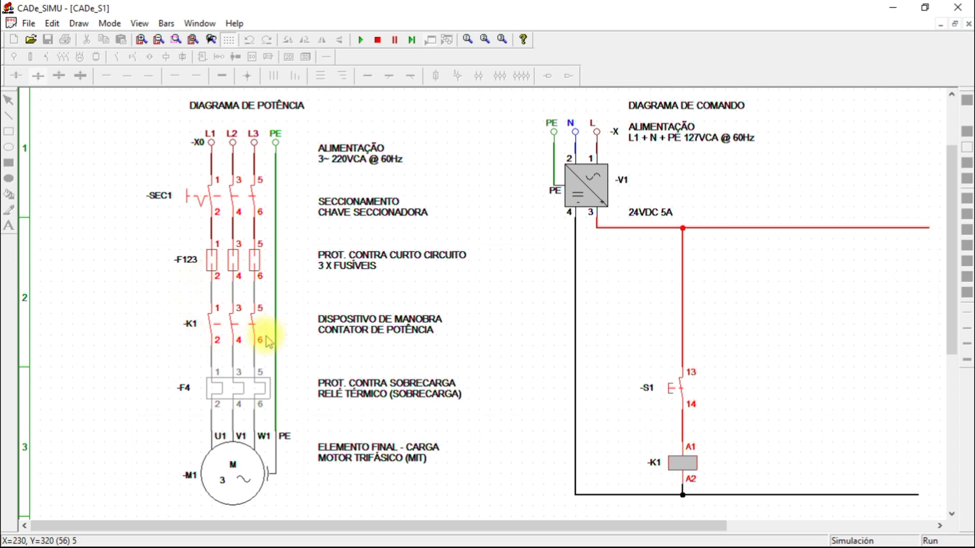
{"action": "left_click", "coordinate": [676, 393]}
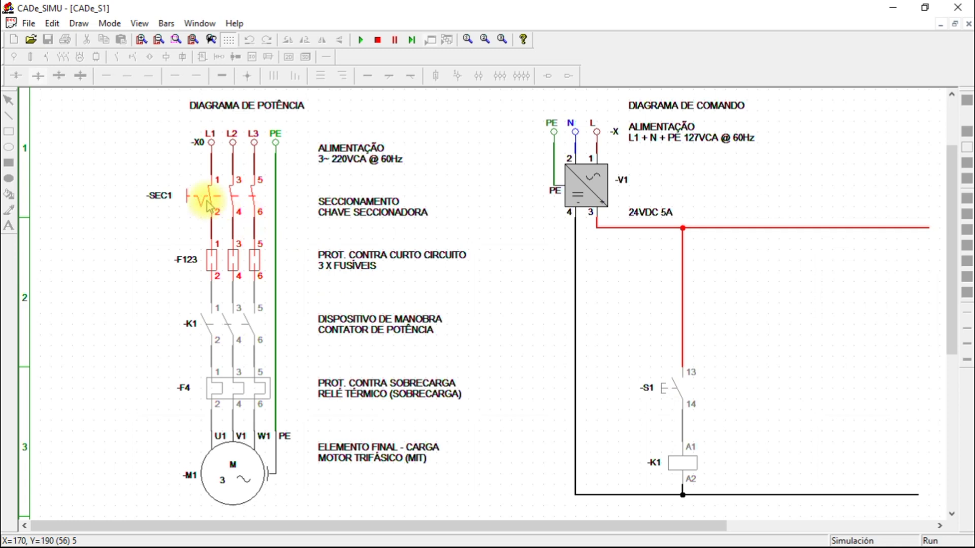
{"action": "left_click", "coordinate": [191, 198]}
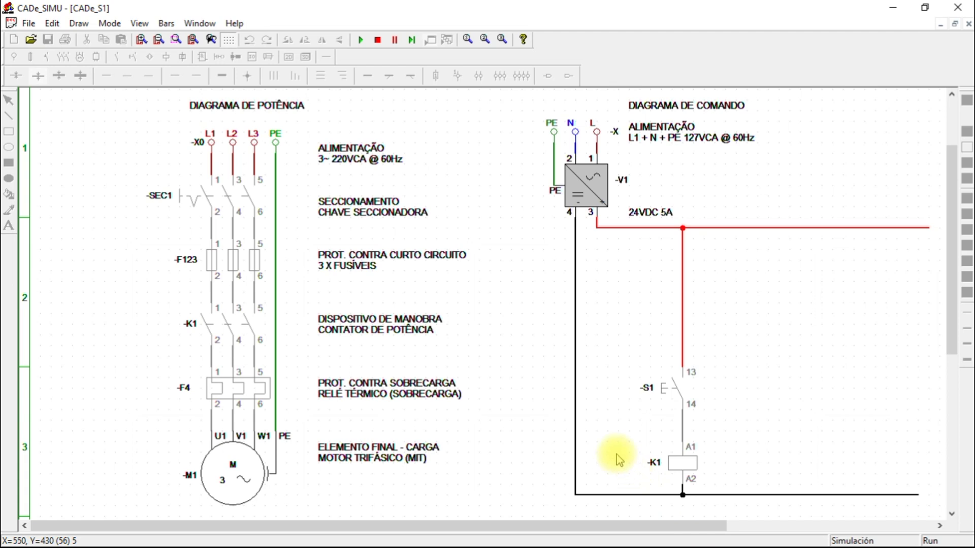
{"action": "left_click", "coordinate": [378, 39]}
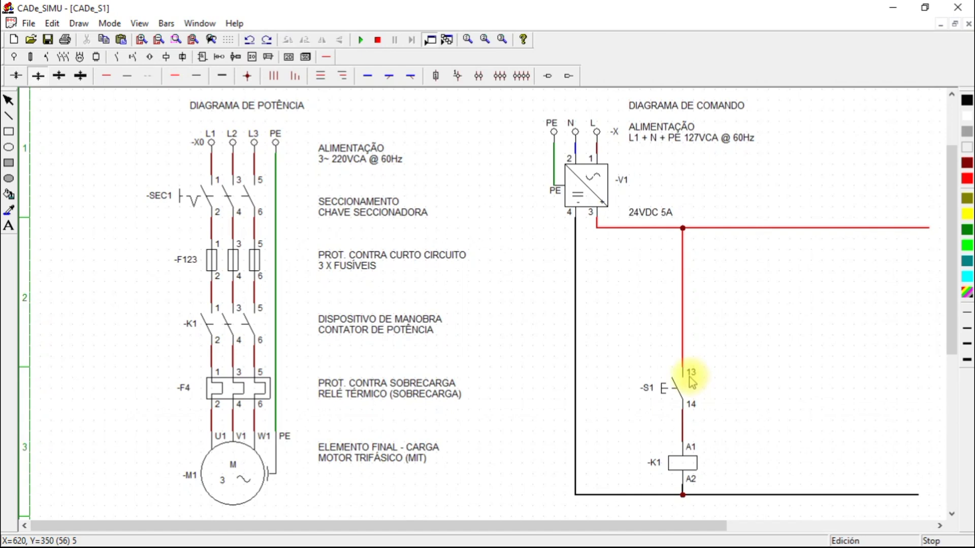
- Delete the red wire between the positive rail and terminal 13 of -S1
{"action": "left_click", "coordinate": [685, 287]}
{"action": "key", "text": "Delete"}
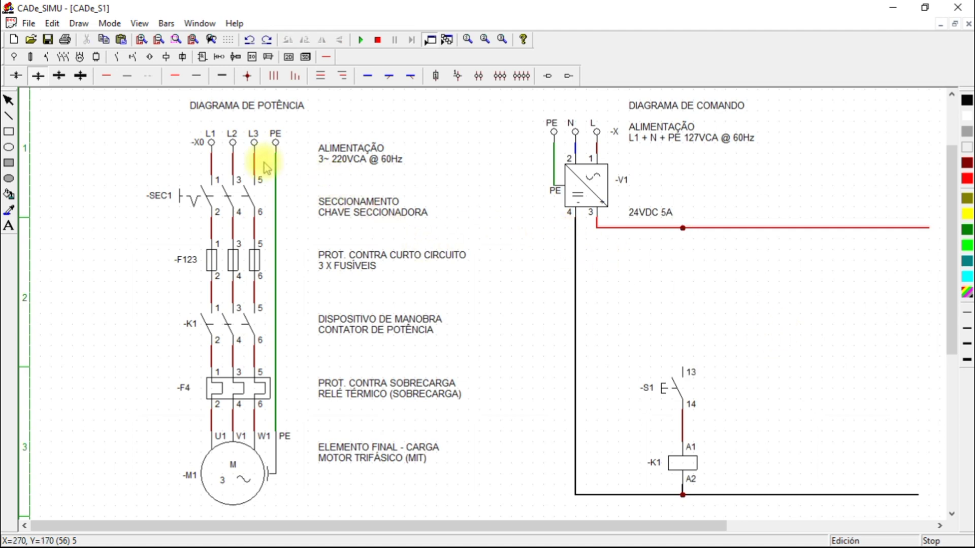
- Place a normally closed thermal relay contact with terminals 95 and 96 directly below the junction on the positive rail
{"action": "left_click", "coordinate": [118, 57]}
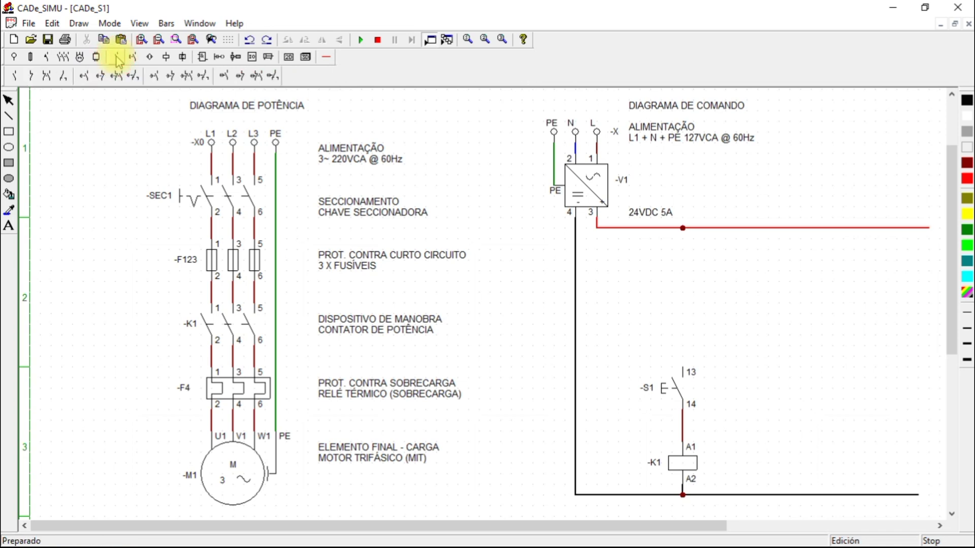
{"action": "left_click", "coordinate": [134, 58]}
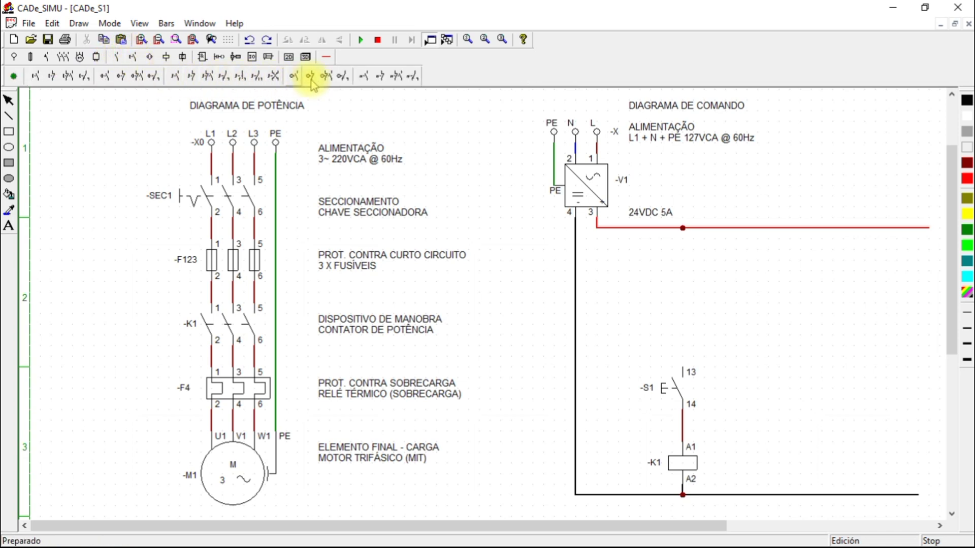
{"action": "left_click", "coordinate": [382, 77]}
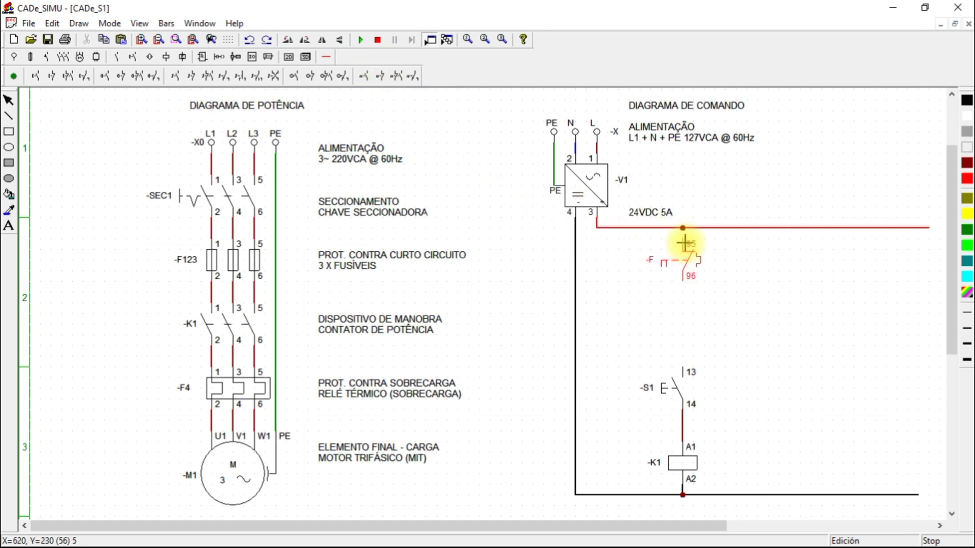
{"action": "left_click", "coordinate": [684, 243]}
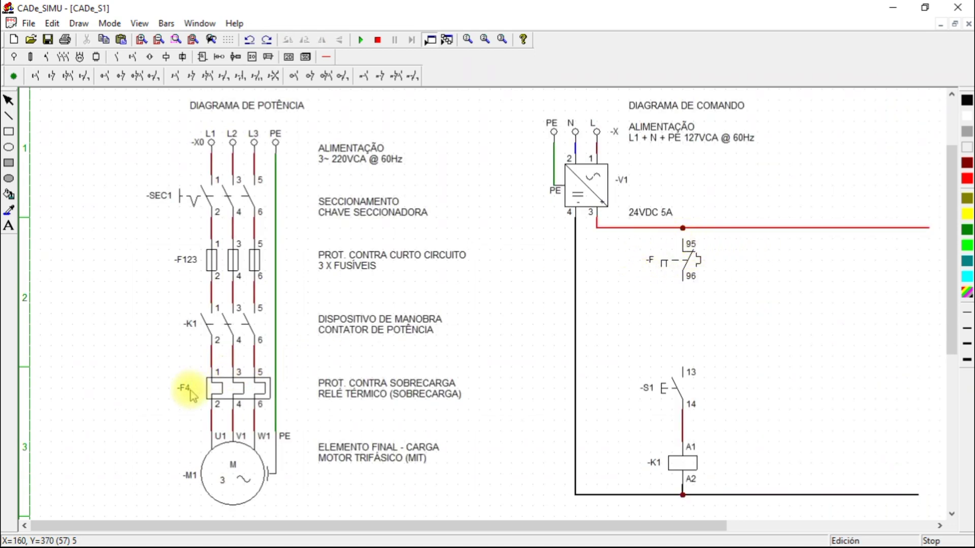
- Name the thermal relay contact in the control diagram -F4
{"action": "double_click", "coordinate": [688, 262]}
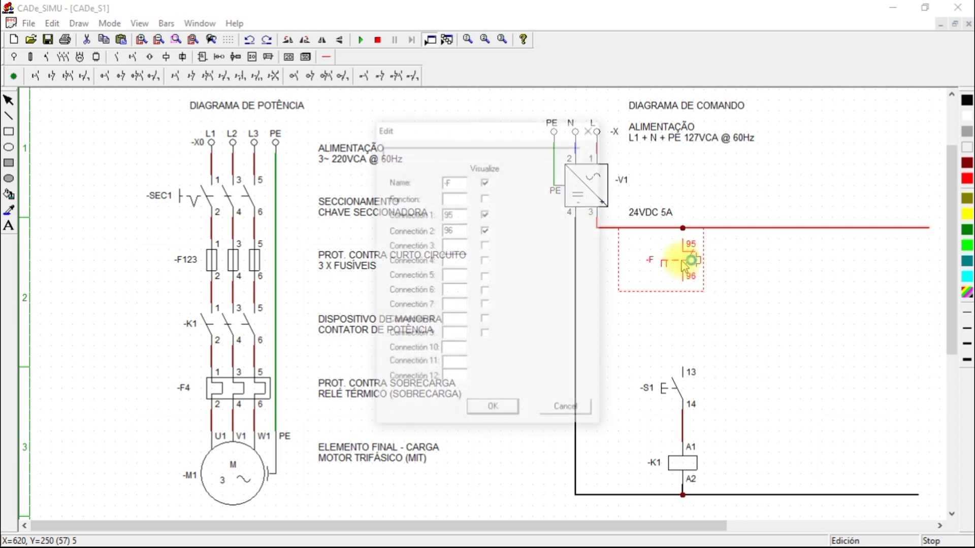
{"action": "left_click", "coordinate": [484, 182]}
{"action": "type", "text": "4"}
{"action": "left_click", "coordinate": [477, 410]}
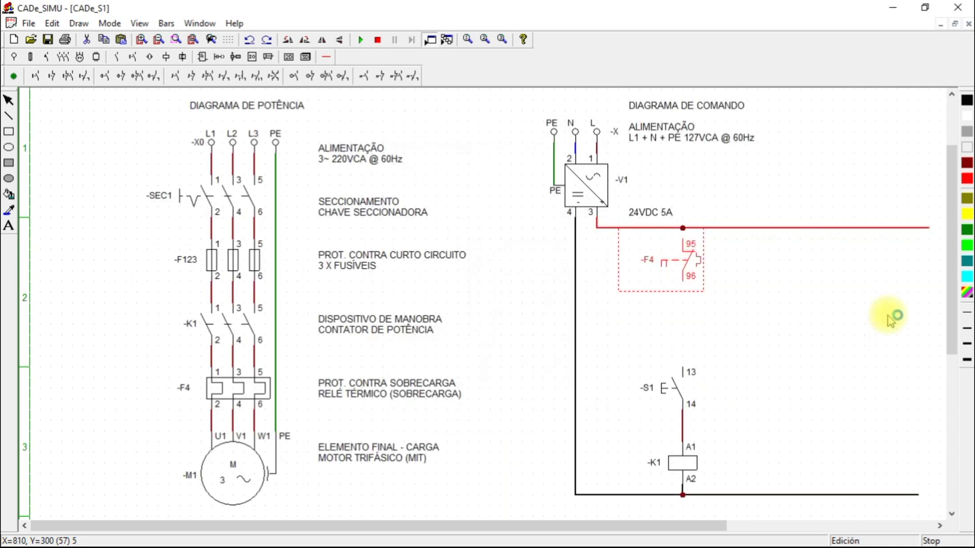
{"action": "left_click", "coordinate": [888, 316]}
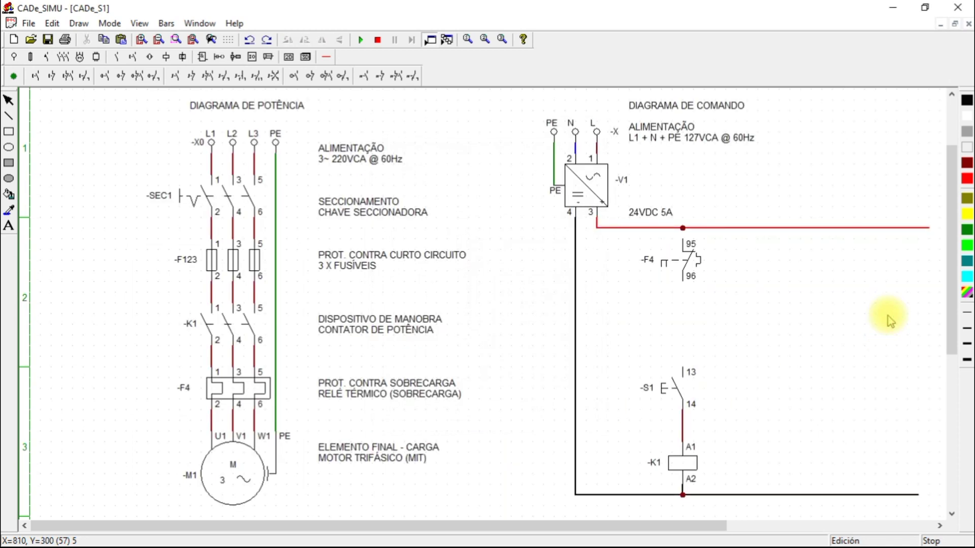
- Wire terminal 95 of contact -F4 to the positive rail and terminal 96 to terminal 13 of -S1
{"action": "left_click", "coordinate": [326, 57]}
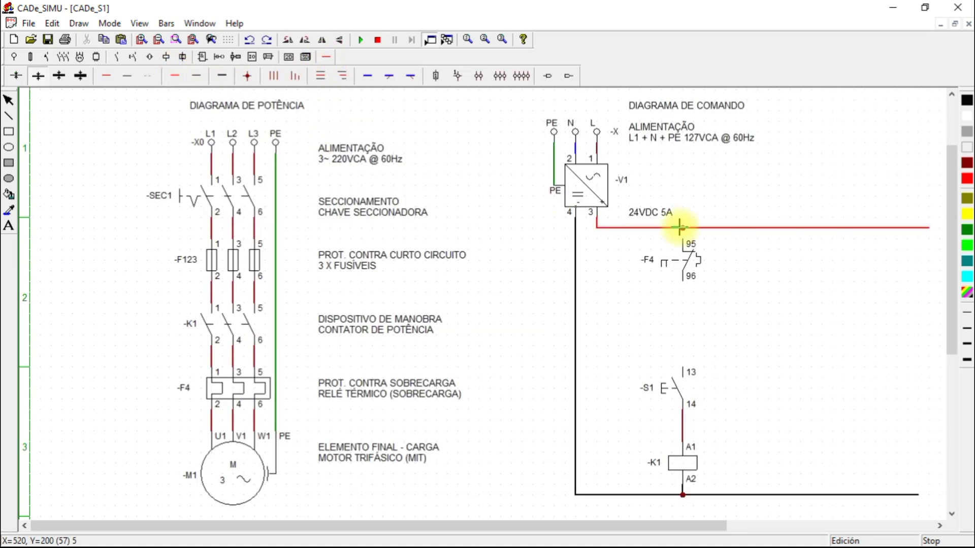
{"action": "left_click", "coordinate": [685, 240]}
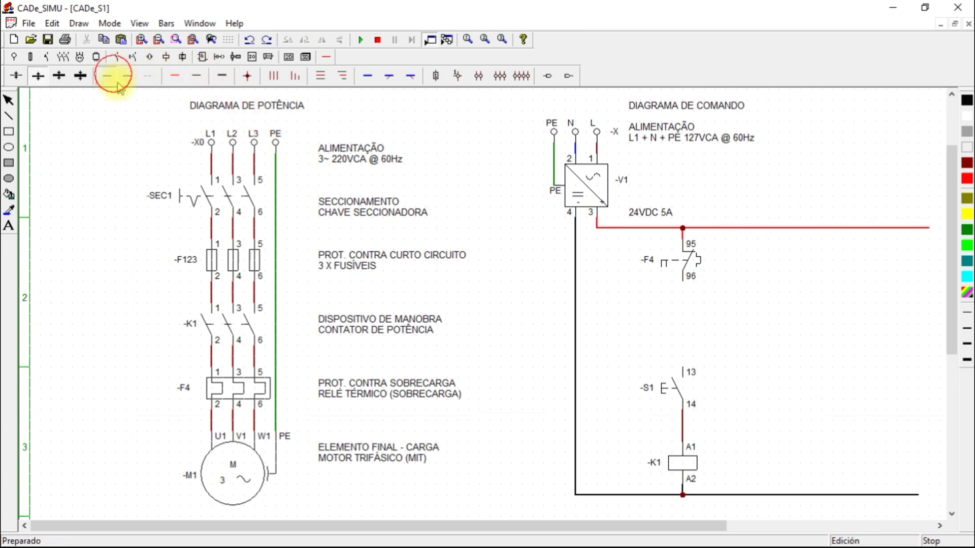
{"action": "left_click_drag", "start_coordinate": [683, 290], "coordinate": [683, 367]}
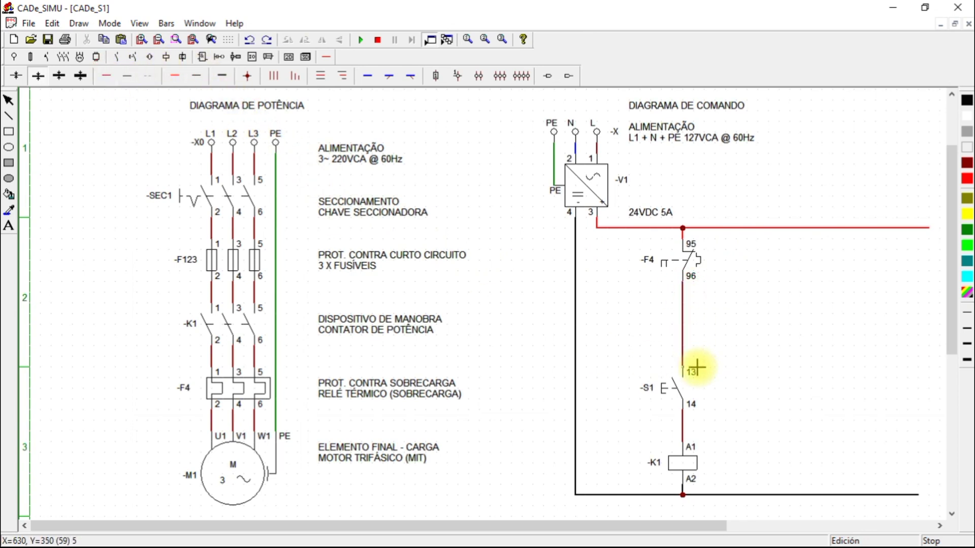
- Run the simulation, close disconnect switch -SEC1 and actuate -S1 to test the motor start through contact -F4
{"action": "left_click", "coordinate": [361, 39]}
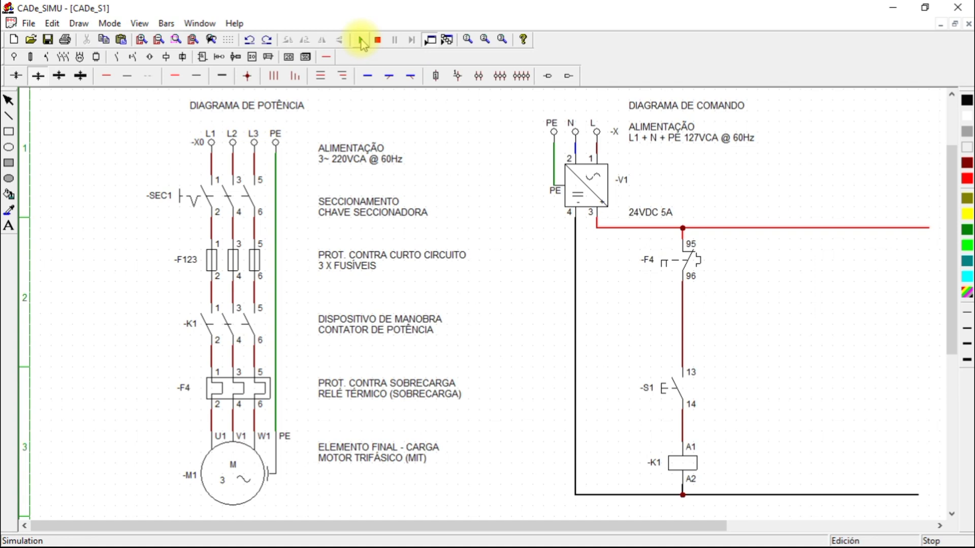
{"action": "left_click", "coordinate": [193, 199]}
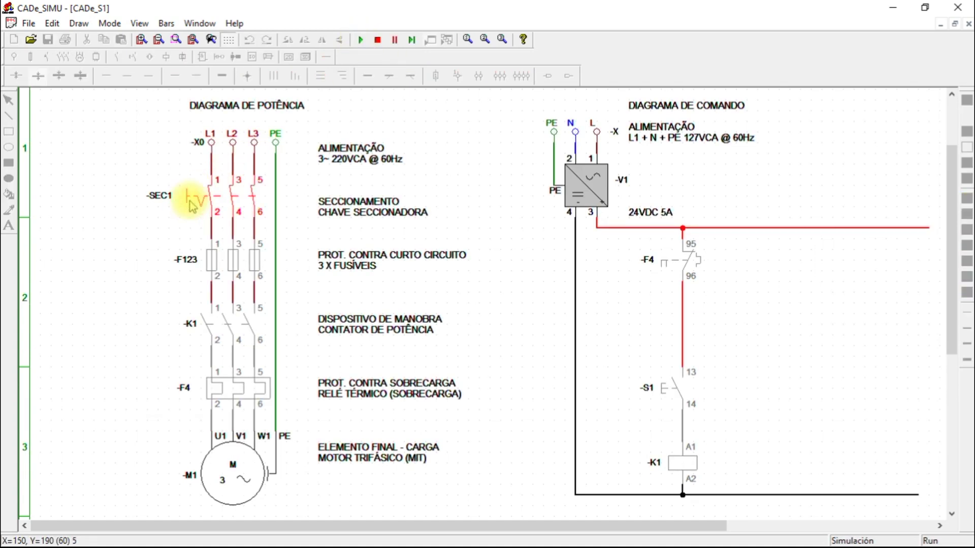
{"action": "left_click", "coordinate": [666, 389]}
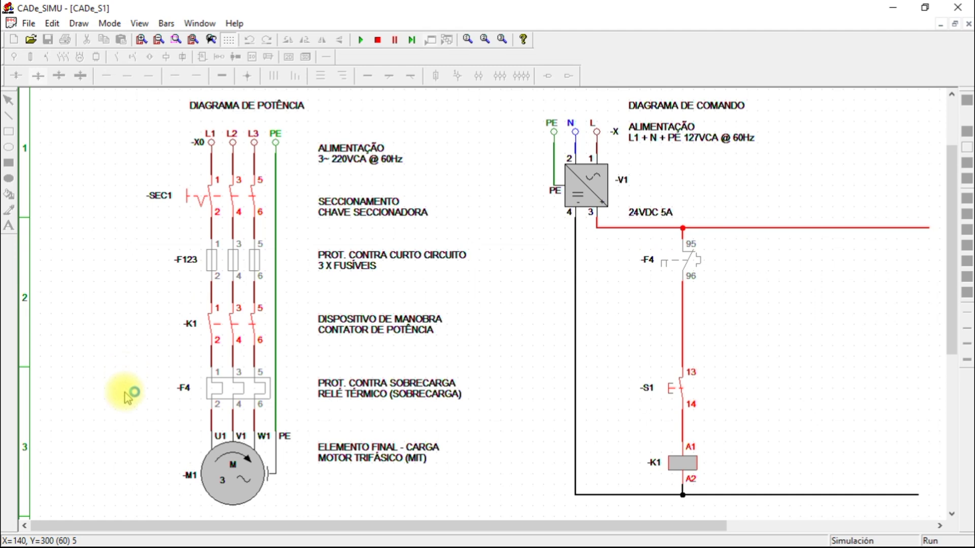
- With -S1 actuated, trip, reset and trip overload relay -F4 again, release -S1 and stop the simulation
{"action": "left_click", "coordinate": [224, 392]}
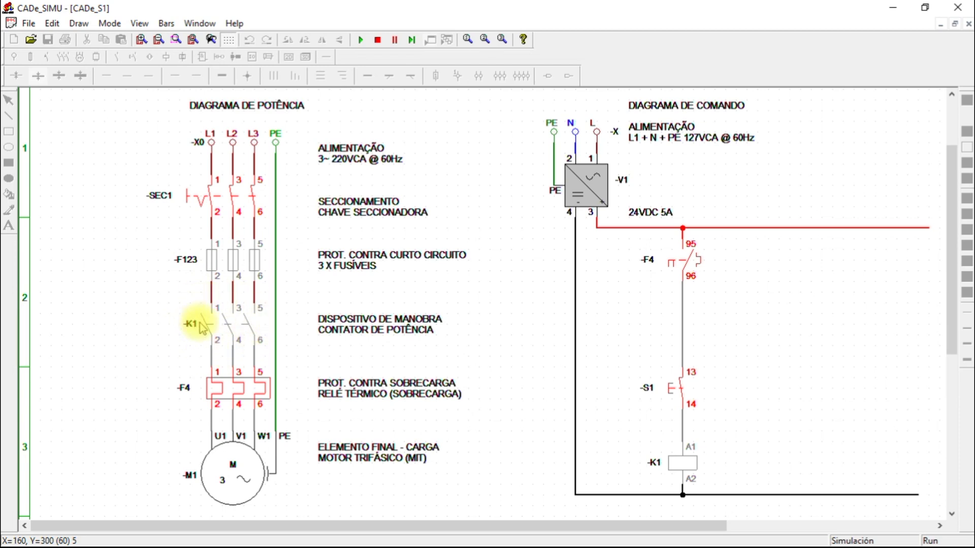
{"action": "left_click", "coordinate": [234, 394]}
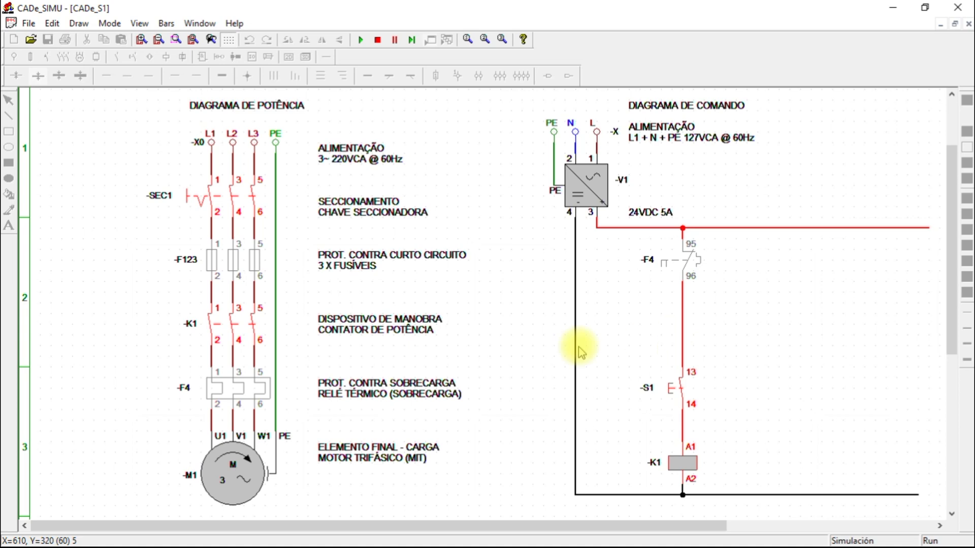
{"action": "left_click", "coordinate": [235, 388]}
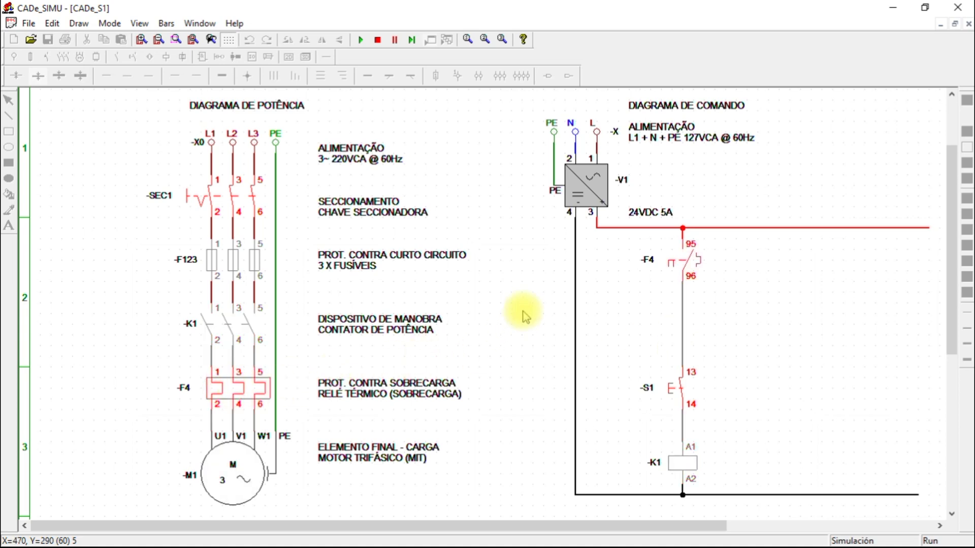
{"action": "left_click", "coordinate": [676, 394]}
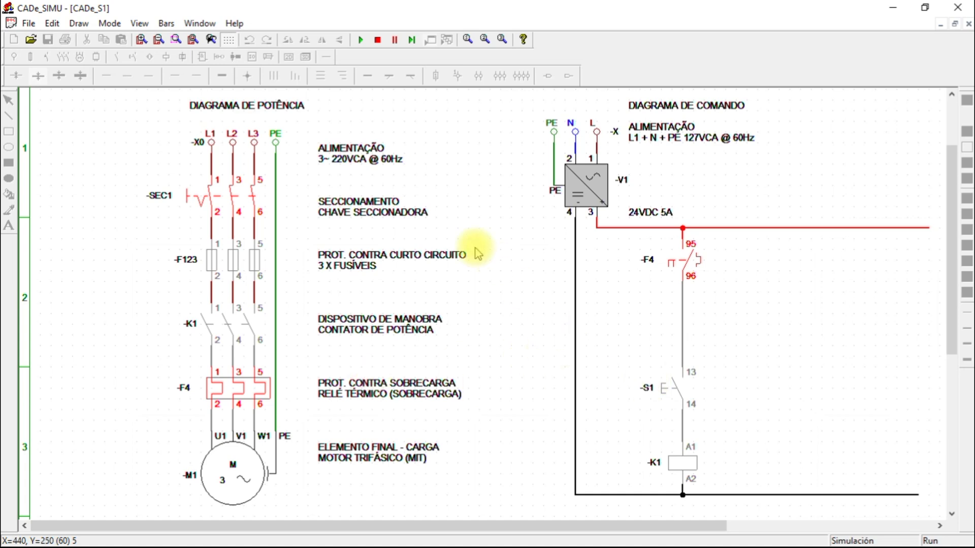
{"action": "left_click", "coordinate": [374, 40]}
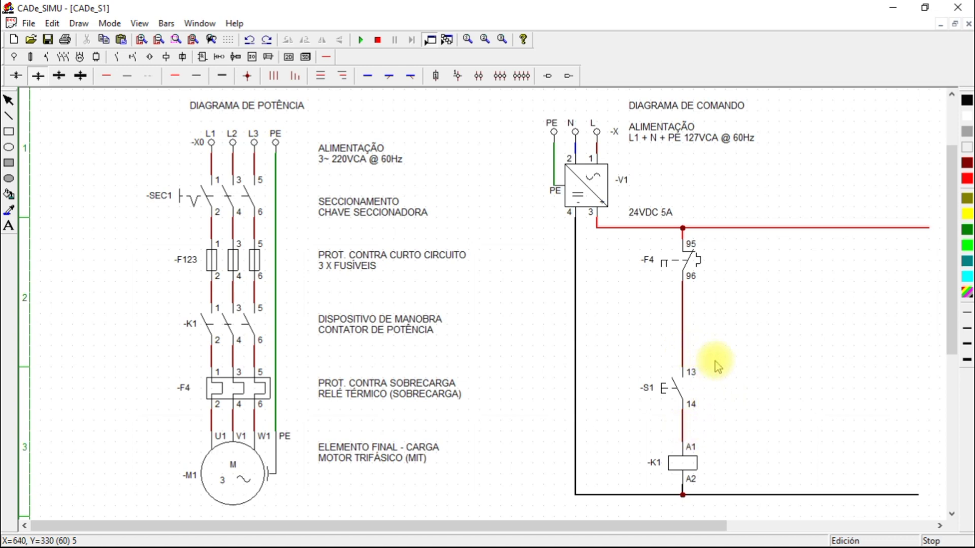
- Add the text label CONTANTO DE "SELO" (RETENÇÃO) beside -S1, leaving room for a contact between them
{"action": "left_click", "coordinate": [9, 225]}
{"action": "left_click", "coordinate": [626, 289]}
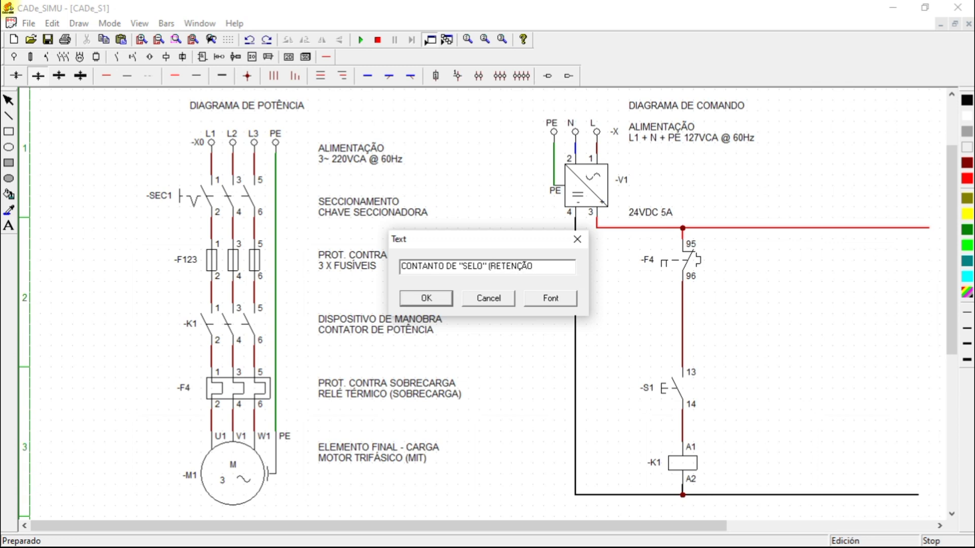
{"action": "left_click", "coordinate": [431, 297]}
{"action": "left_click", "coordinate": [774, 389]}
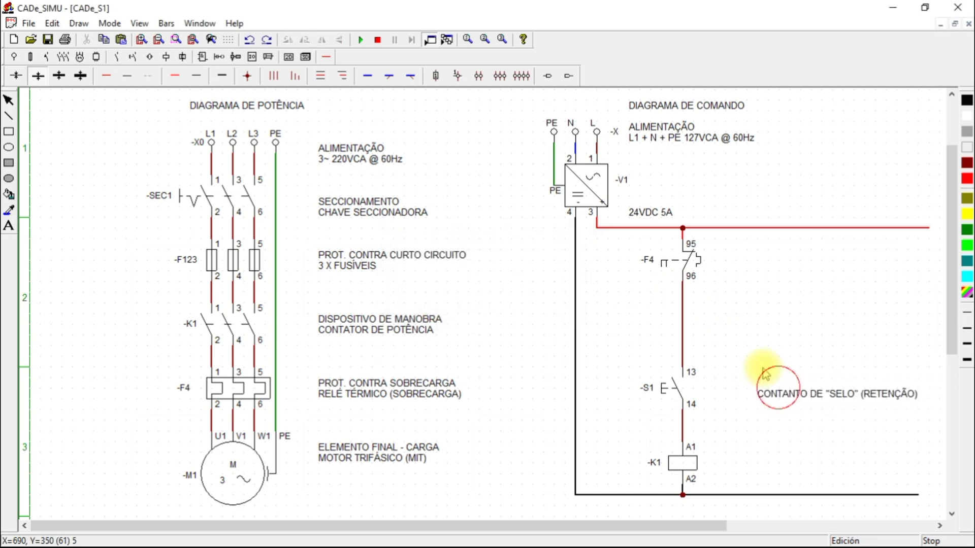
{"action": "mouse_move", "coordinate": [768, 378]}
{"action": "left_mouse_down"}
{"action": "mouse_move", "coordinate": [787, 396]}
{"action": "mouse_move", "coordinate": [771, 385]}
{"action": "left_mouse_up"}
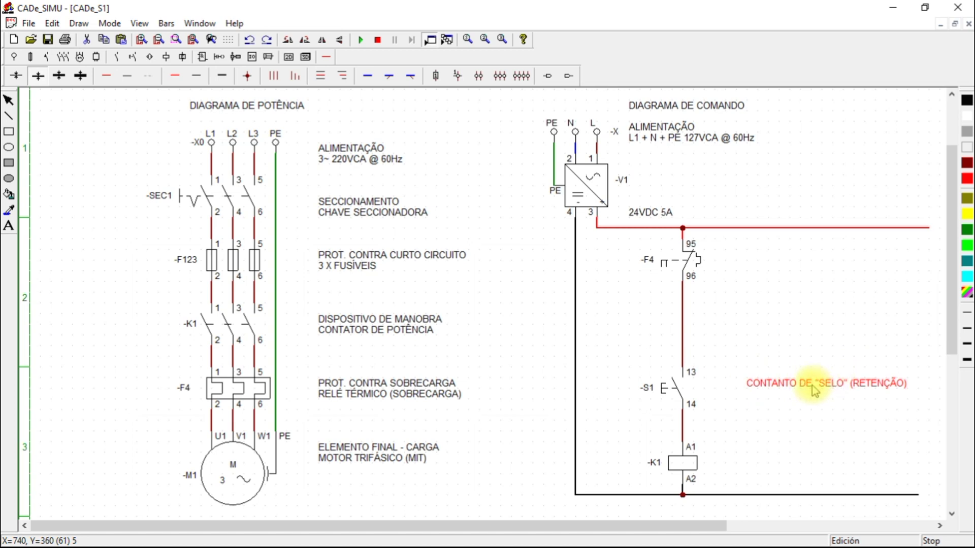
- Place a normally open auxiliary contact with terminals 13 and 14 between -S1 and the seal-in label, and name it -K1
{"action": "left_click", "coordinate": [96, 57]}
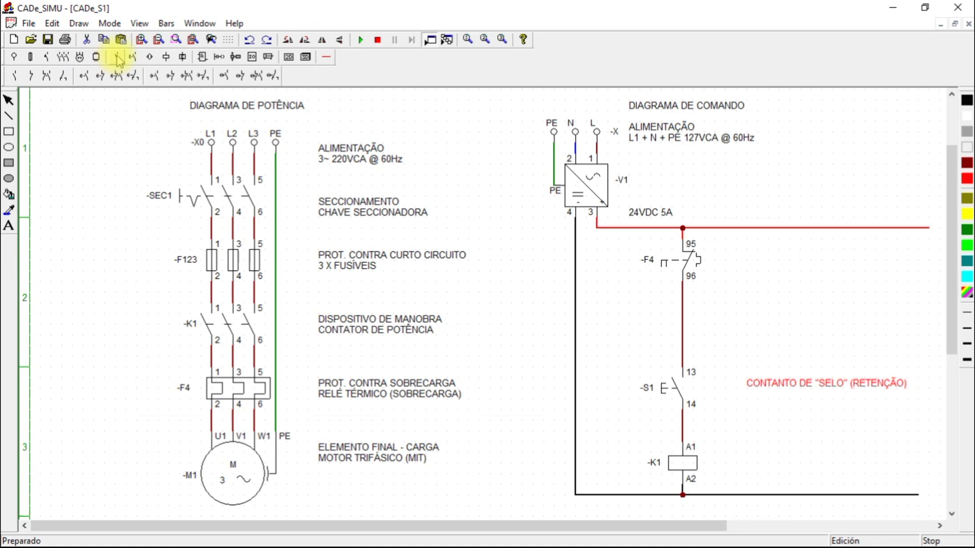
{"action": "left_click", "coordinate": [46, 76]}
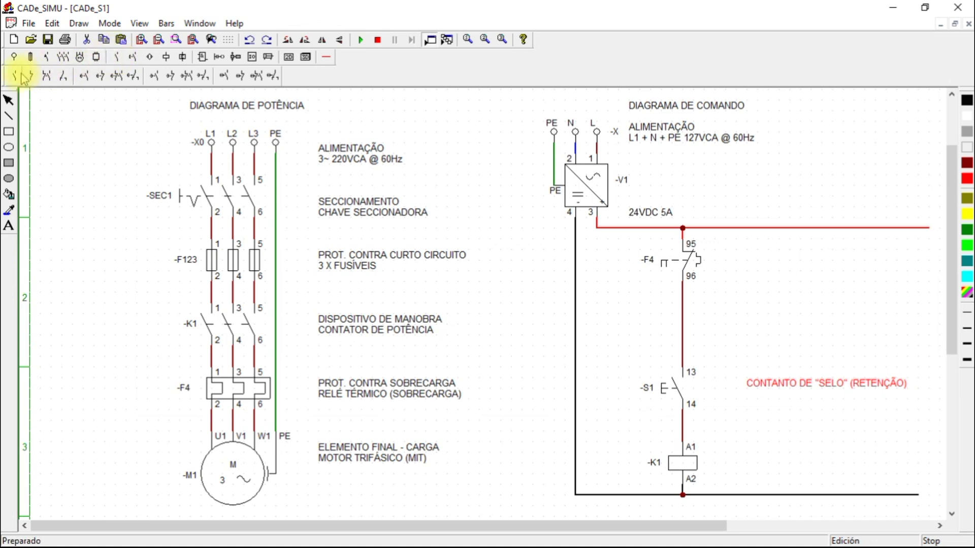
{"action": "left_click", "coordinate": [729, 370]}
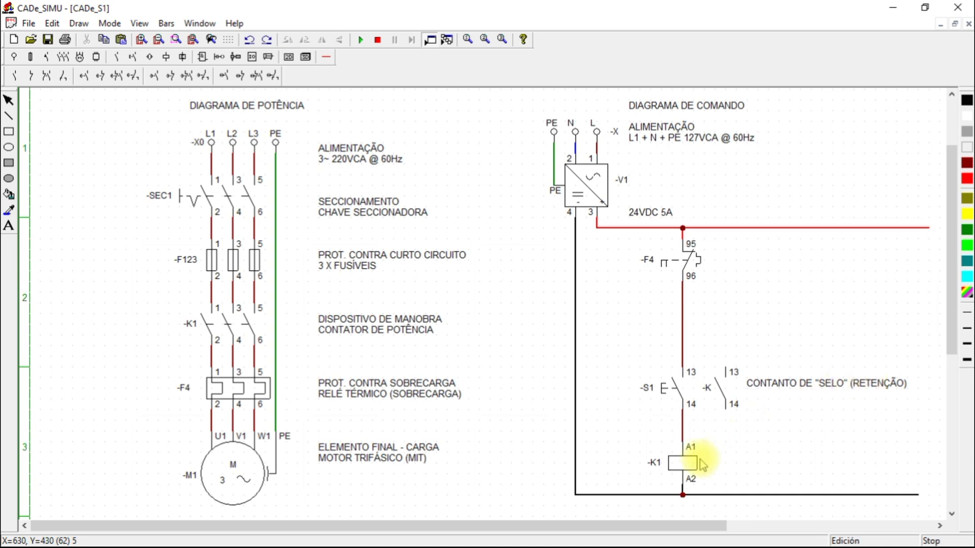
{"action": "double_click", "coordinate": [720, 387]}
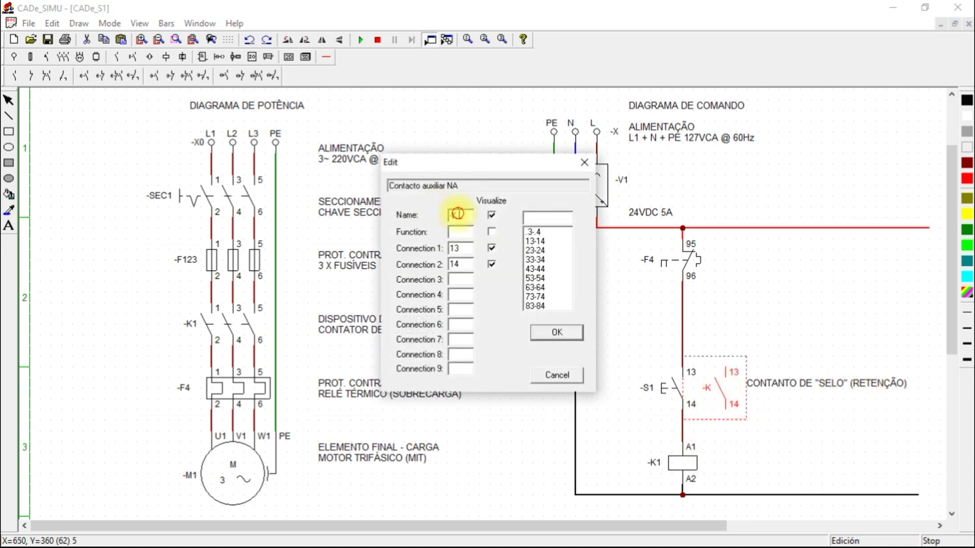
{"action": "type", "text": "1"}
{"action": "left_click", "coordinate": [551, 332]}
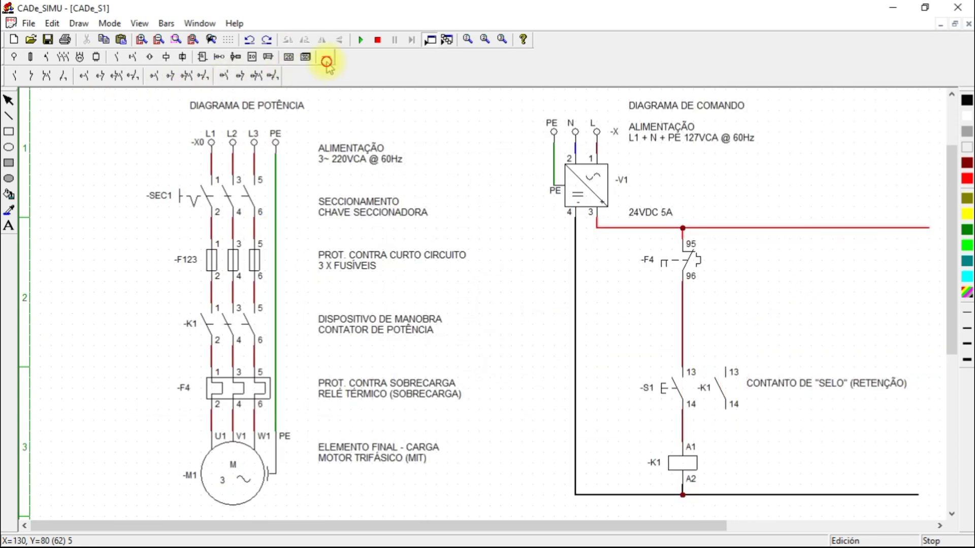
- Wire terminal 13 of auxiliary contact -K1 to the line above -S1 and add a short open-ended wire at its terminal 14
{"action": "left_click", "coordinate": [327, 61]}
{"action": "left_click", "coordinate": [107, 76]}
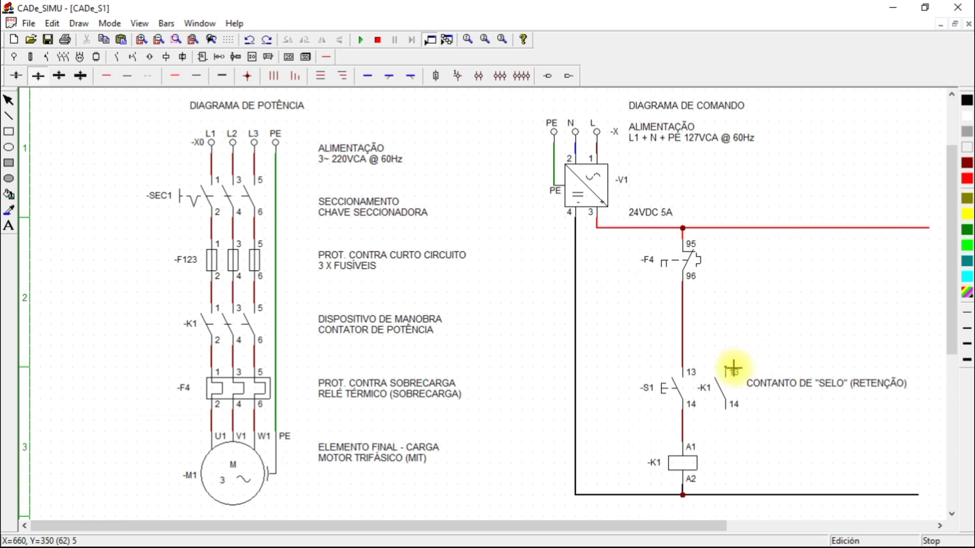
{"action": "left_click_drag", "start_coordinate": [726, 361], "coordinate": [683, 357]}
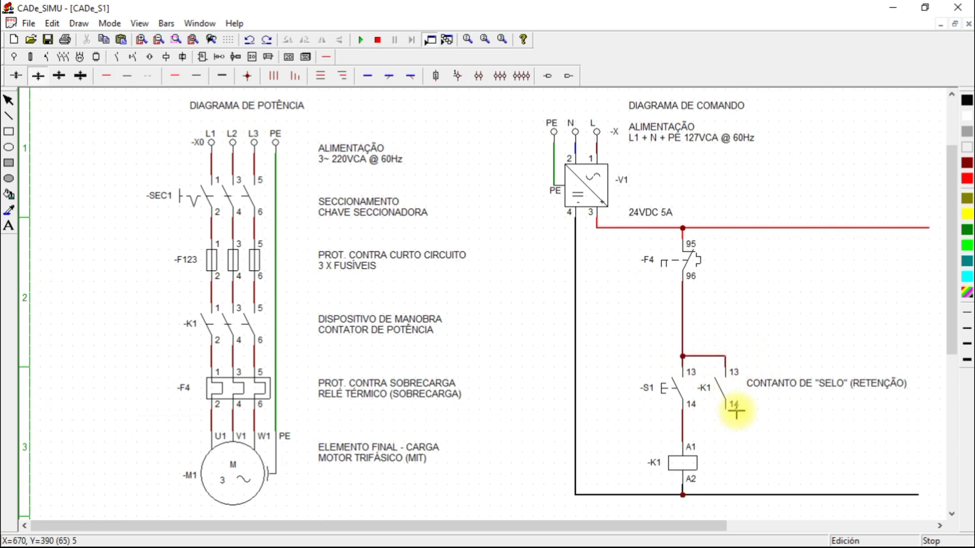
{"action": "left_click", "coordinate": [735, 420]}
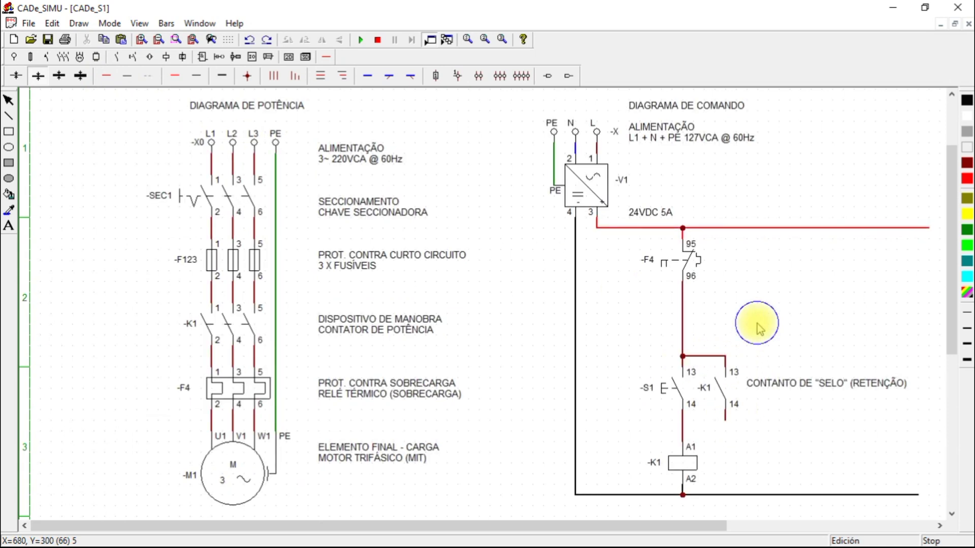
- Run the simulation, close -SEC1 and operate -S1 repeatedly to test auxiliary contact -K1 with its terminal 14 unconnected
{"action": "left_click", "coordinate": [362, 41]}
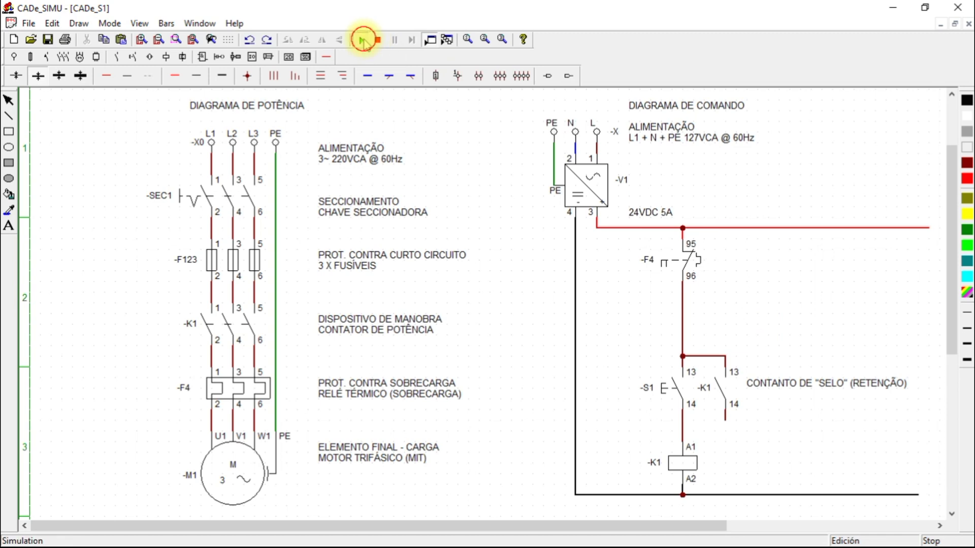
{"action": "left_click", "coordinate": [195, 199]}
{"action": "left_click", "coordinate": [667, 389]}
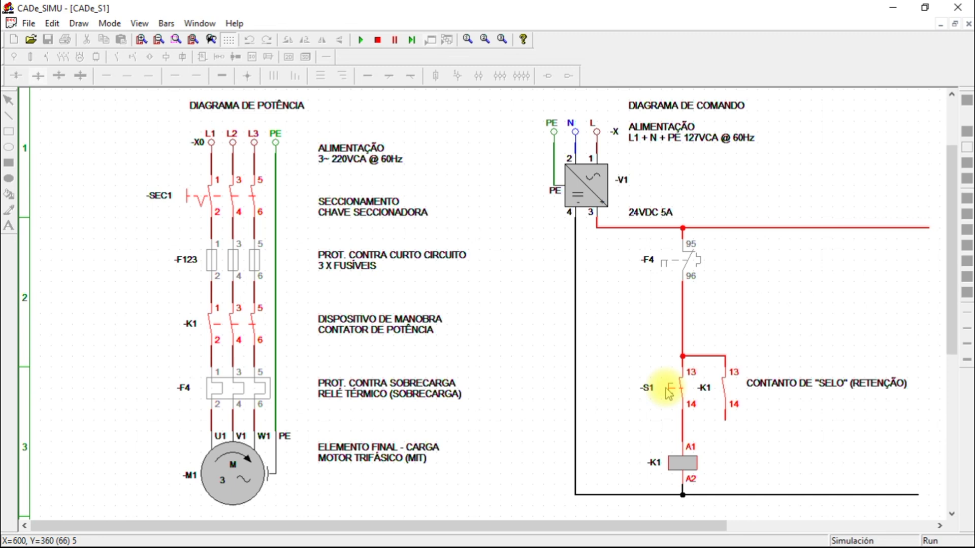
{"action": "left_click", "coordinate": [668, 393]}
{"action": "left_click", "coordinate": [669, 396]}
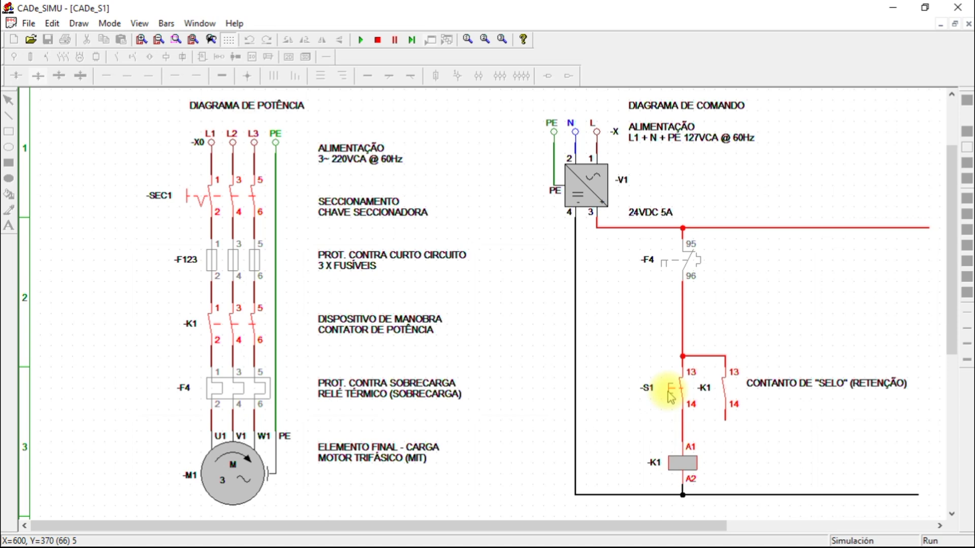
- Stop the running simulation and wire terminal 14 of the K1 auxiliary contact to the line between S1 and the K1 coil
{"action": "left_click_drag", "start_coordinate": [669, 396], "coordinate": [675, 394]}
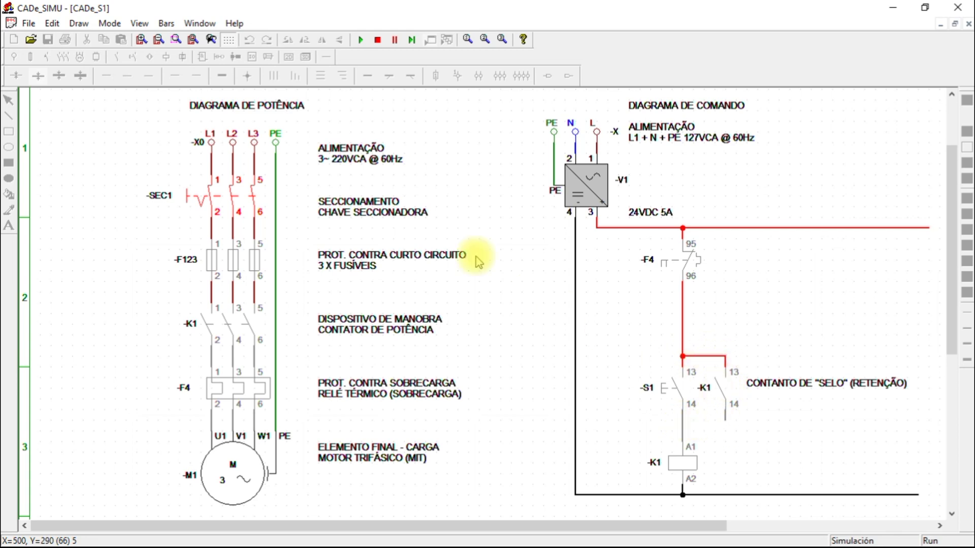
{"action": "left_click", "coordinate": [378, 41]}
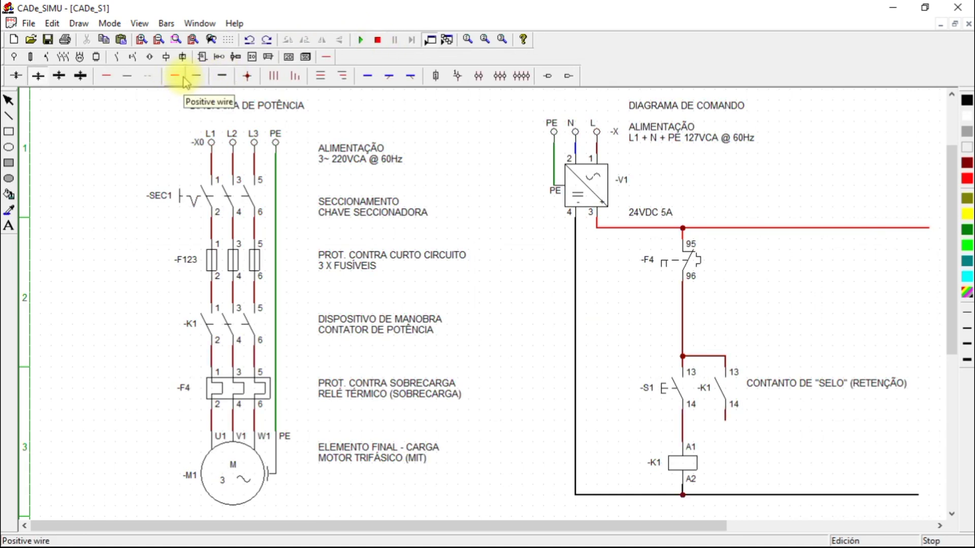
{"action": "left_click", "coordinate": [109, 77]}
{"action": "left_click_drag", "start_coordinate": [725, 423], "coordinate": [690, 430]}
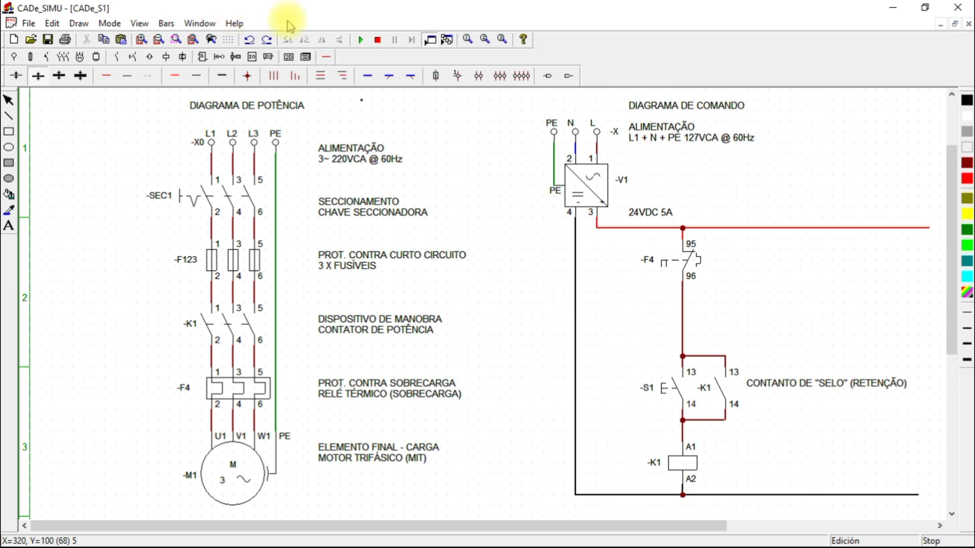
- Run the simulation, close the SEC1 disconnect switch and actuate S1 to start the motor
{"action": "left_click", "coordinate": [360, 41]}
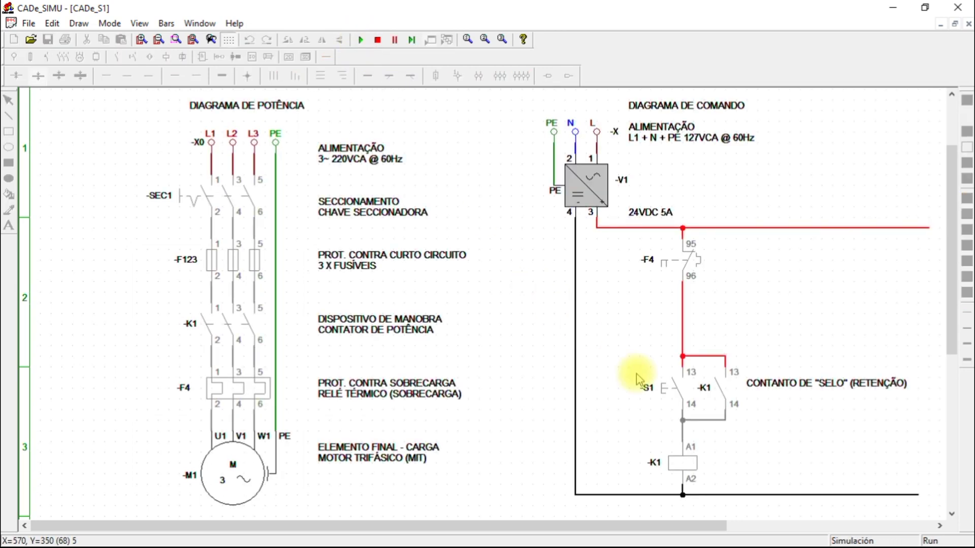
{"action": "left_click", "coordinate": [191, 200]}
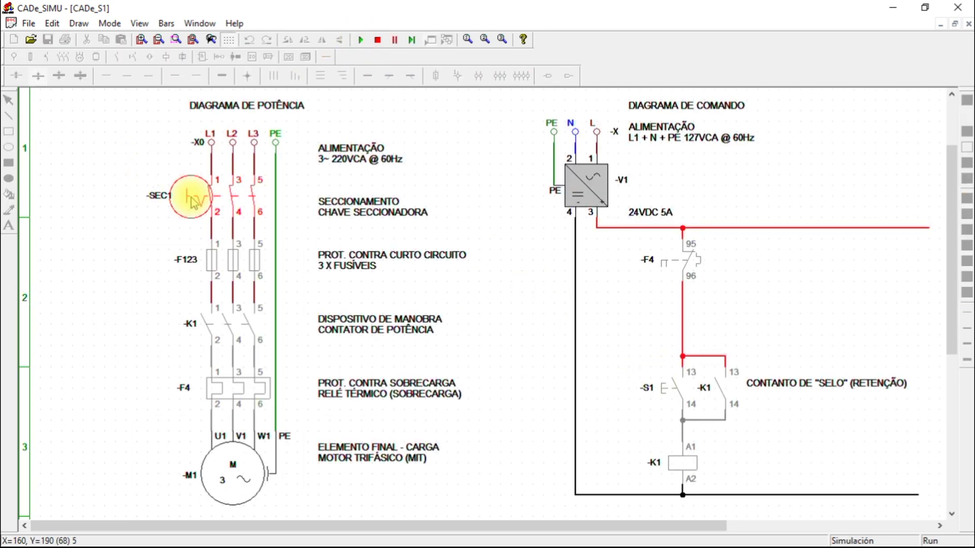
{"action": "left_click", "coordinate": [667, 399]}
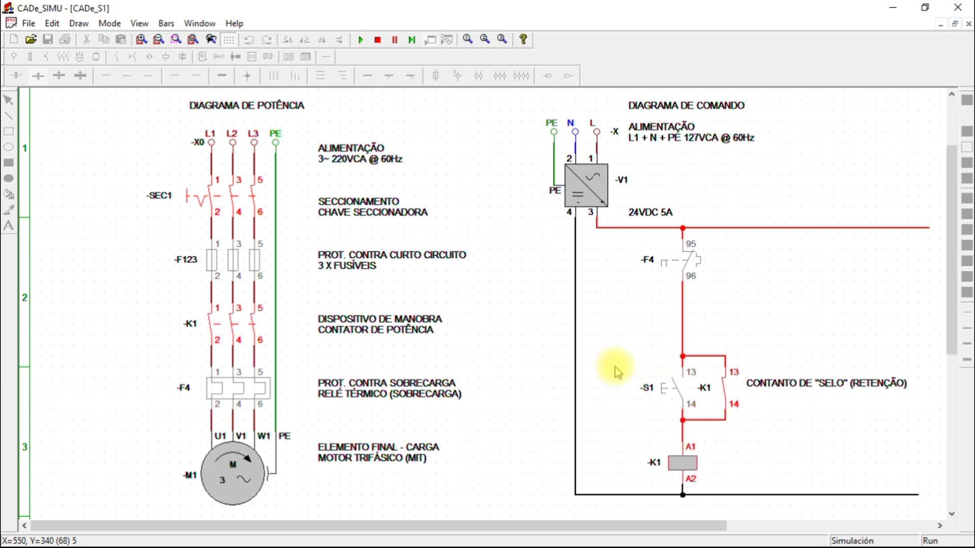
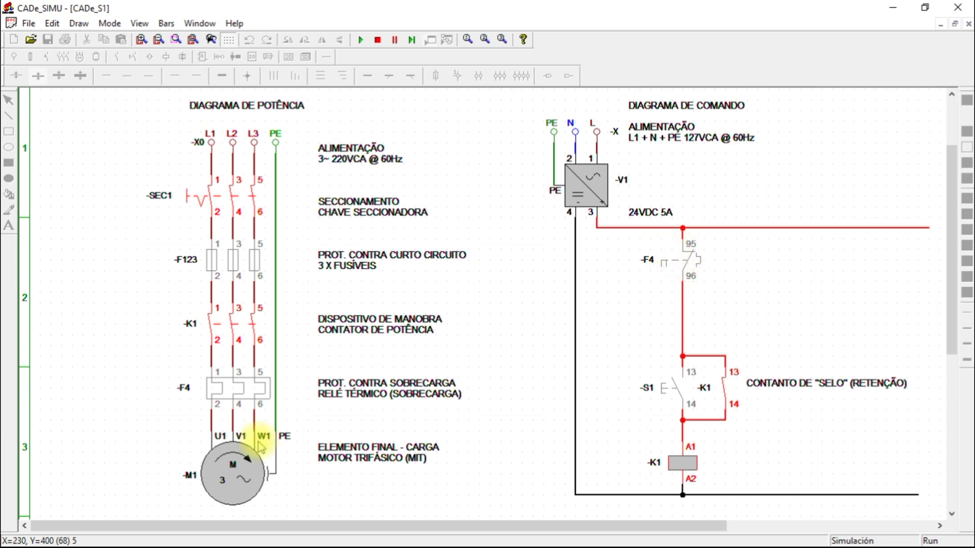
- Trip and reset the F4 thermal relay, restart the motor with S1, and stop the simulation
{"action": "left_click", "coordinate": [223, 394]}
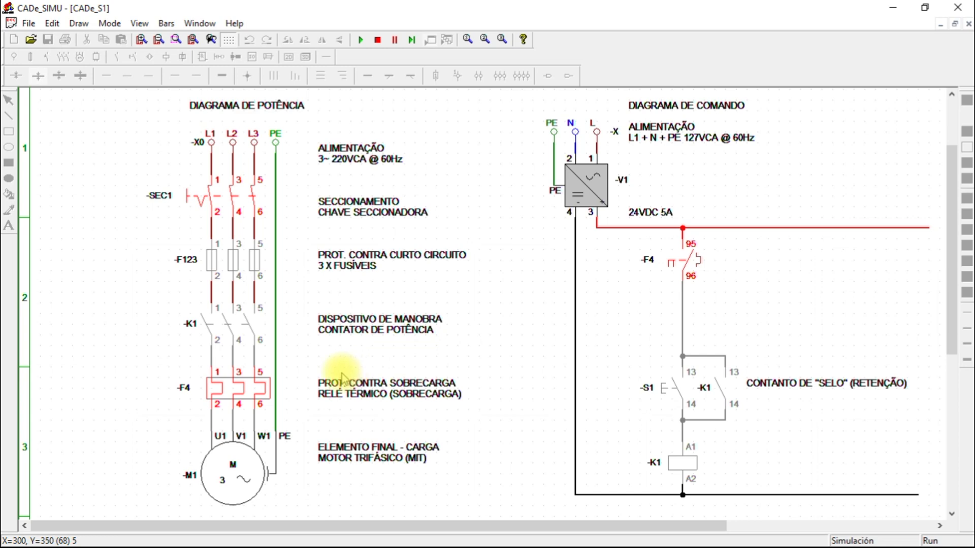
{"action": "left_click", "coordinate": [225, 392]}
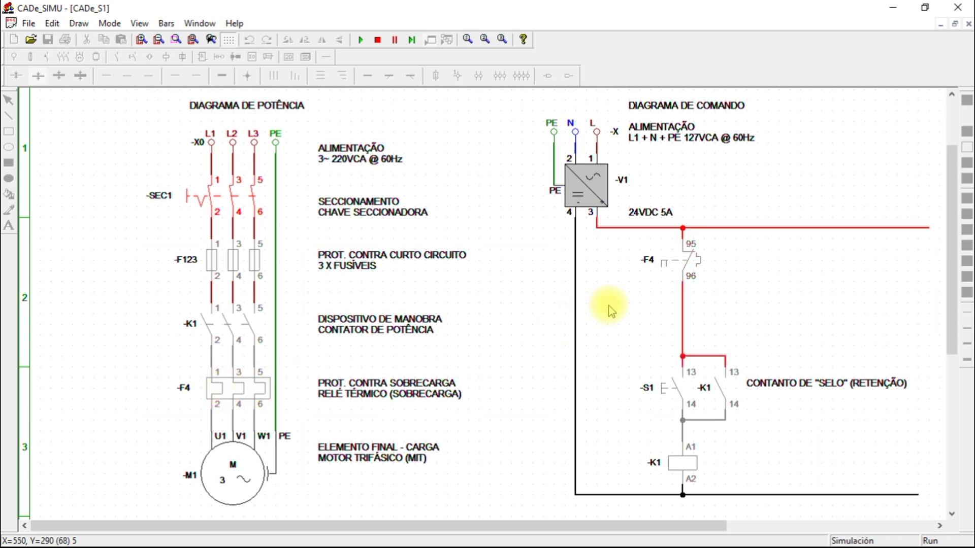
{"action": "left_click", "coordinate": [670, 393]}
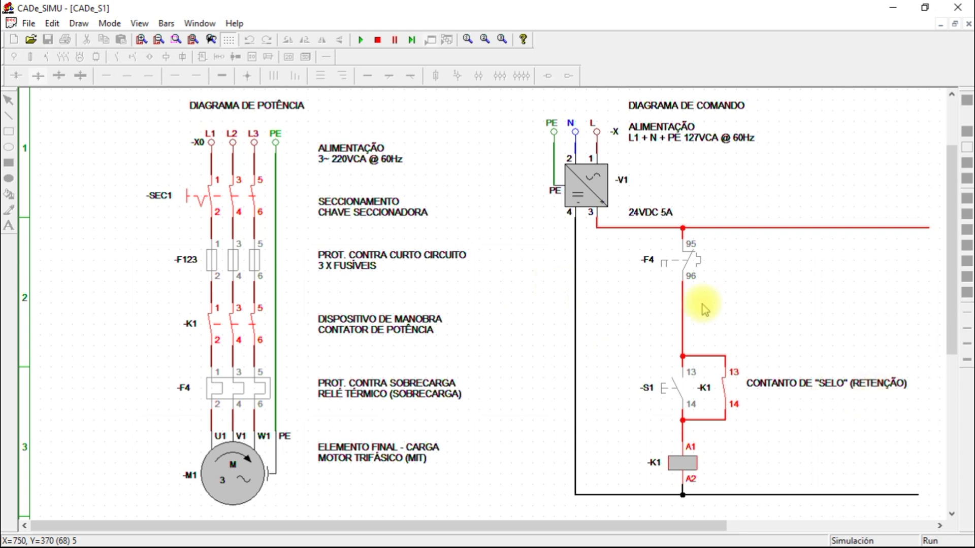
{"action": "left_click", "coordinate": [378, 40]}
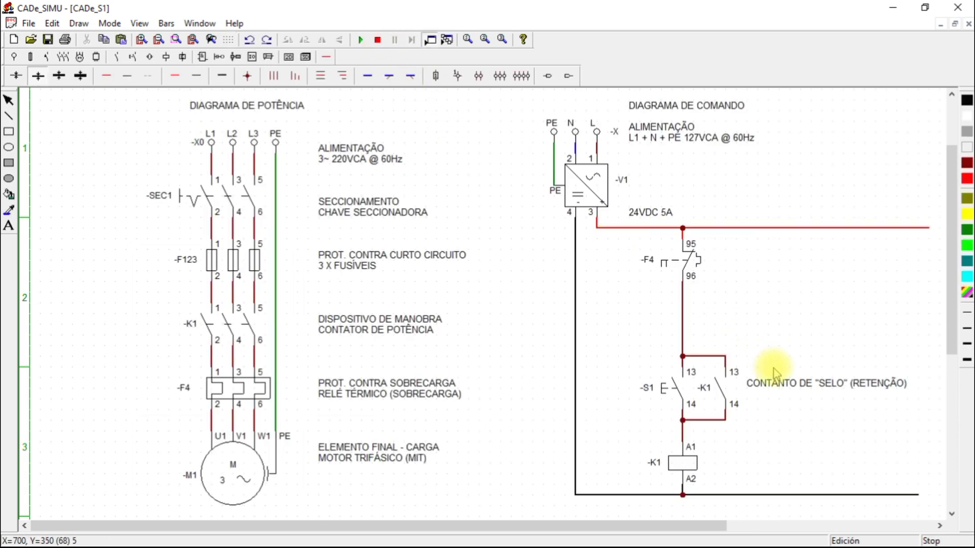
- Correct the K1 contact's label to read CONTATO DE "SELO" (RETENÇÃO)
{"action": "double_click", "coordinate": [776, 376]}
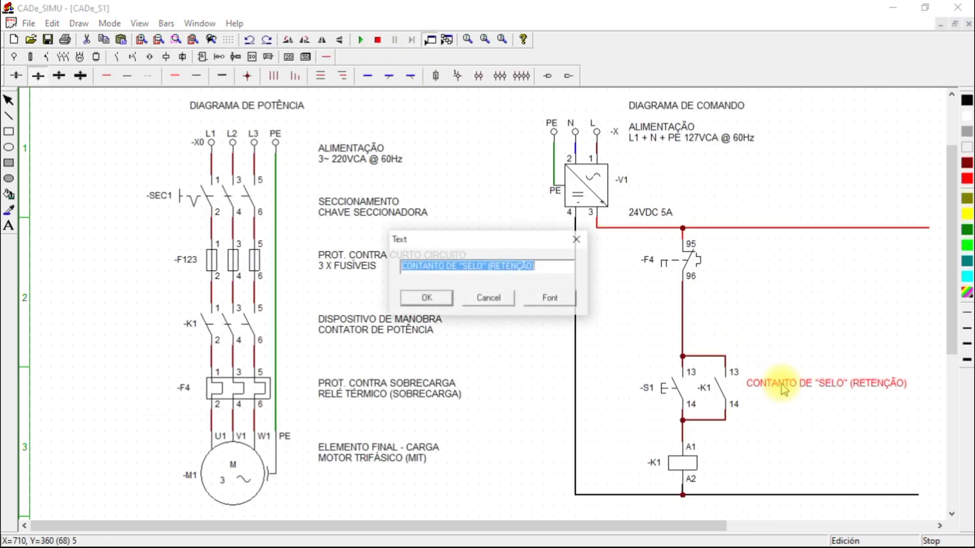
{"action": "left_click", "coordinate": [426, 268]}
{"action": "key", "text": "Delete"}
{"action": "left_click", "coordinate": [414, 297]}
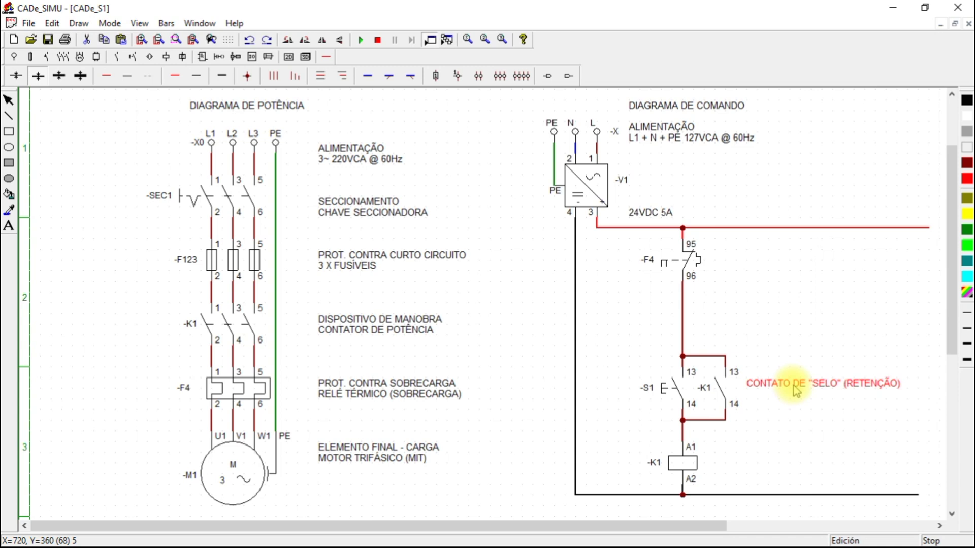
{"action": "left_click", "coordinate": [809, 318]}
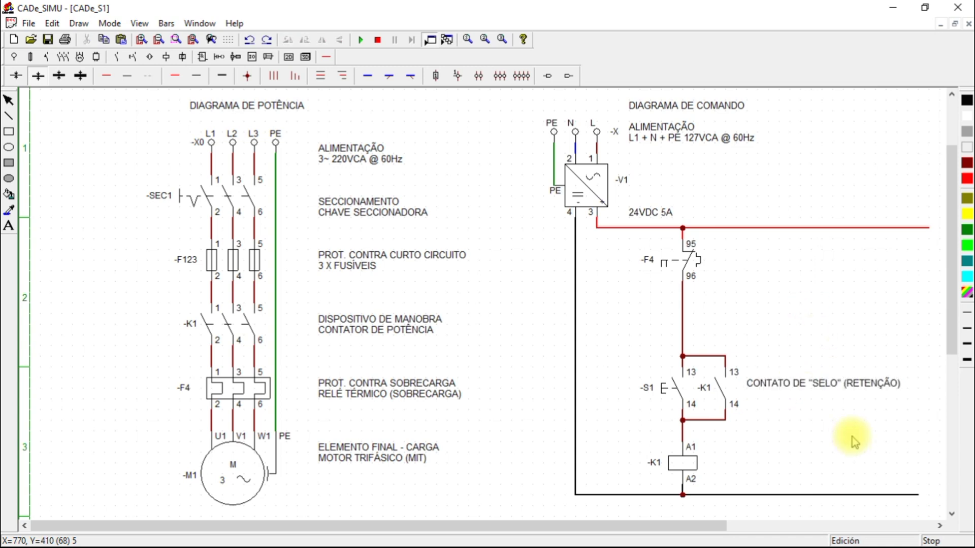
- Copy (RETENÇÃO) from the K1 contact's label and remove it, leaving CONTATO DE "SELO"
{"action": "left_click", "coordinate": [857, 385]}
{"action": "double_click", "coordinate": [857, 385]}
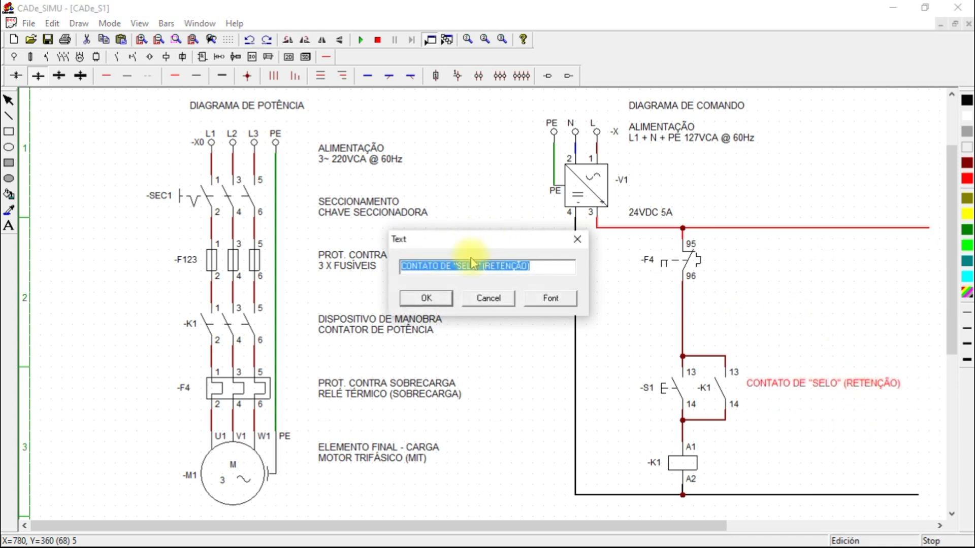
{"action": "left_click_drag", "start_coordinate": [482, 265], "coordinate": [617, 271]}
{"action": "key", "text": "ctrl+c"}
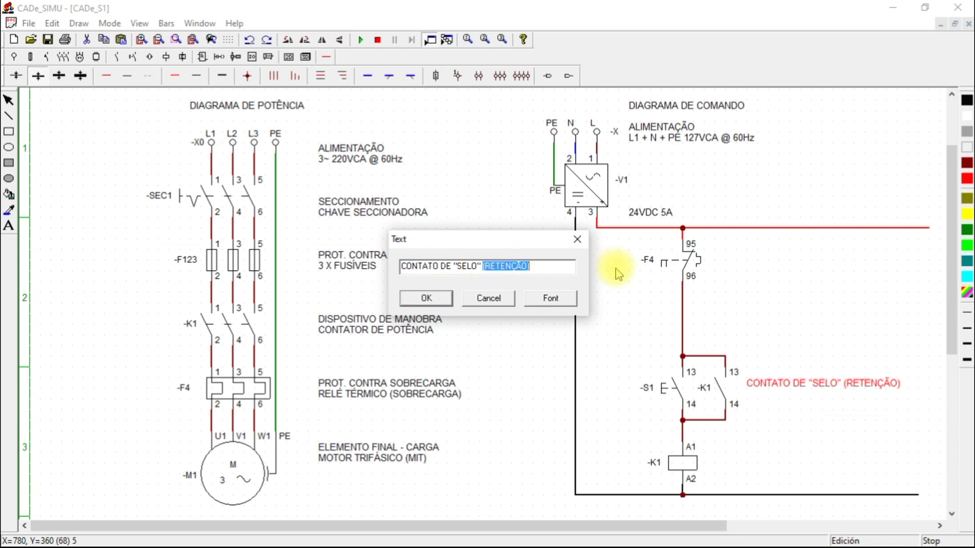
{"action": "key", "text": "BackSpace"}
{"action": "left_click", "coordinate": [443, 299]}
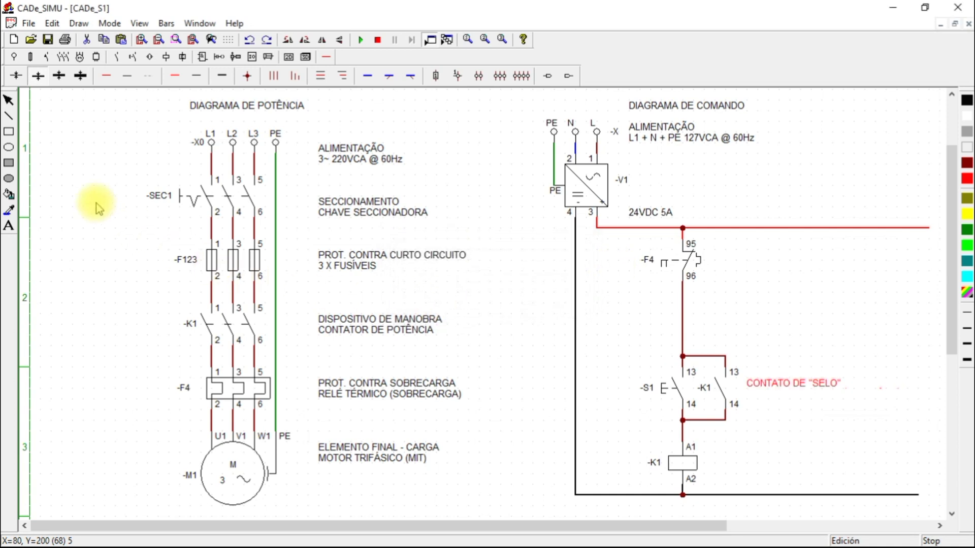
- Place (RETENÇÃO) as a separate text line directly beneath CONTATO DE "SELO"
{"action": "left_click", "coordinate": [9, 224]}
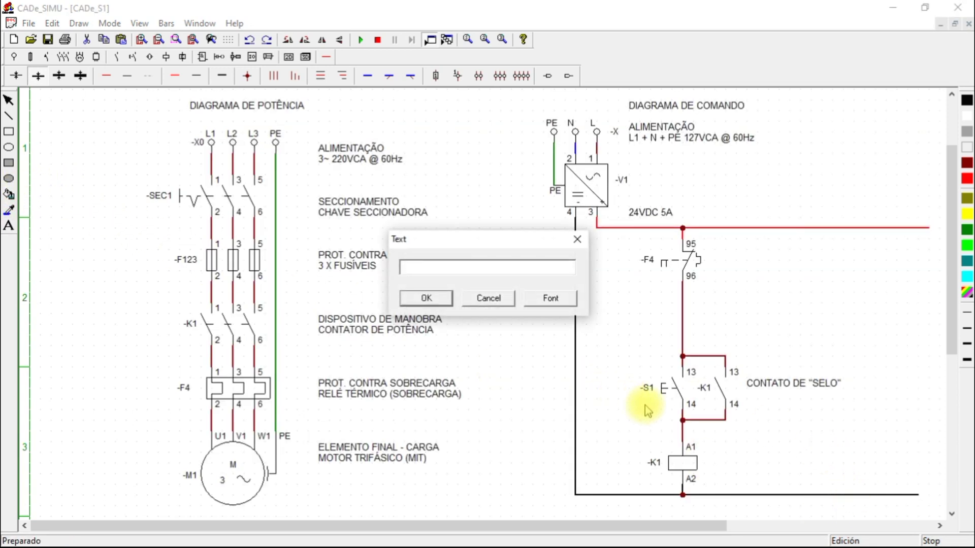
{"action": "key", "text": "ctrl+v"}
{"action": "left_click", "coordinate": [429, 299]}
{"action": "left_click", "coordinate": [754, 401]}
{"action": "left_click", "coordinate": [766, 405]}
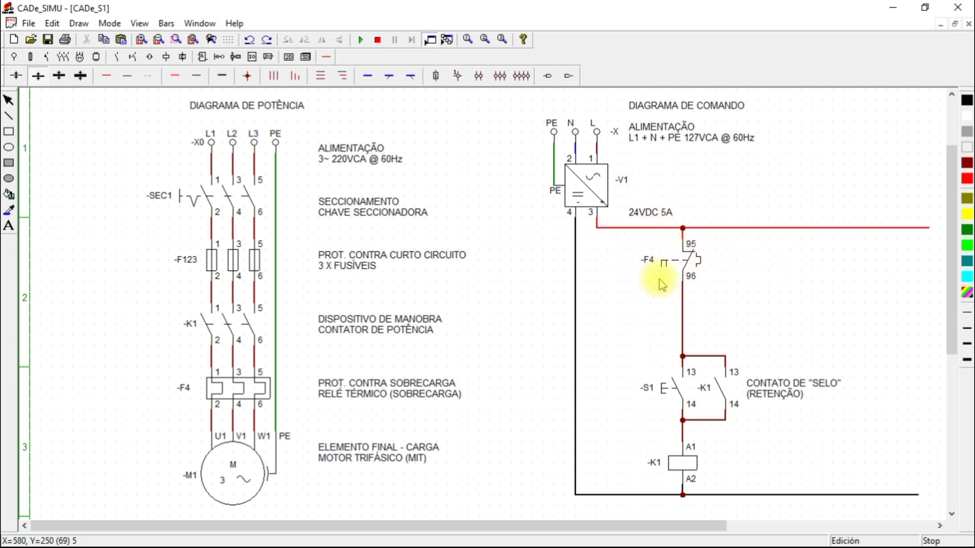
- Replace the wire between F4 terminal 96 and the S1 branch node with a normally closed pushbutton contact
{"action": "left_click", "coordinate": [378, 41]}
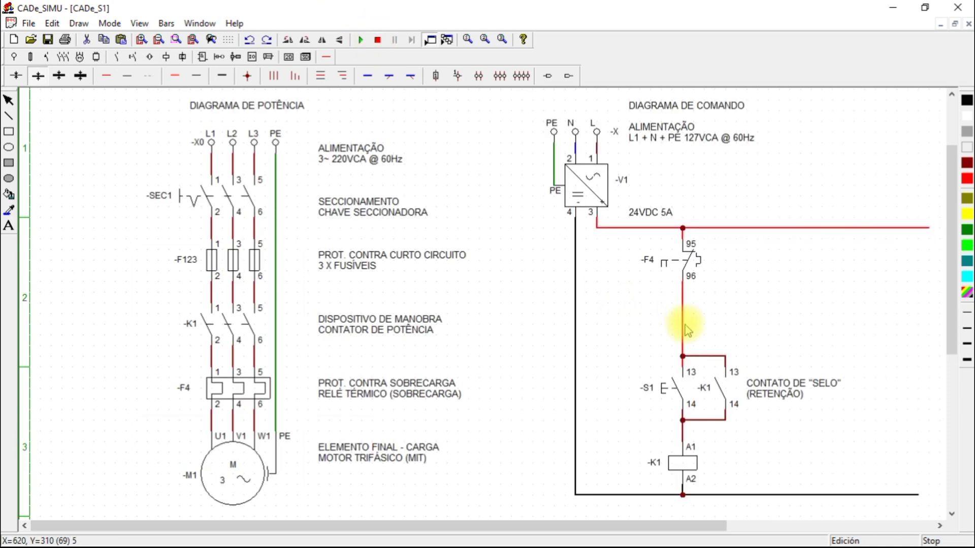
{"action": "key", "text": "Delete"}
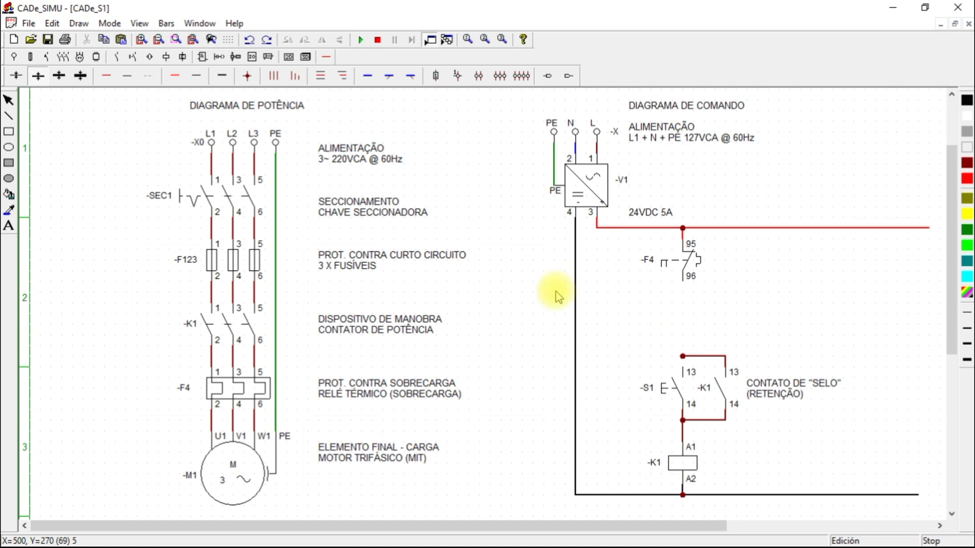
{"action": "left_click", "coordinate": [132, 58]}
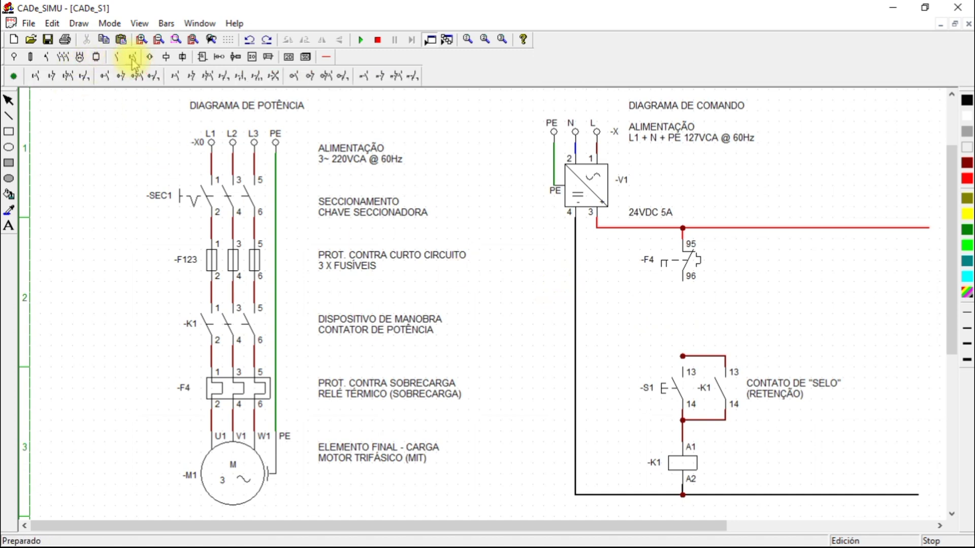
{"action": "left_click", "coordinate": [53, 76]}
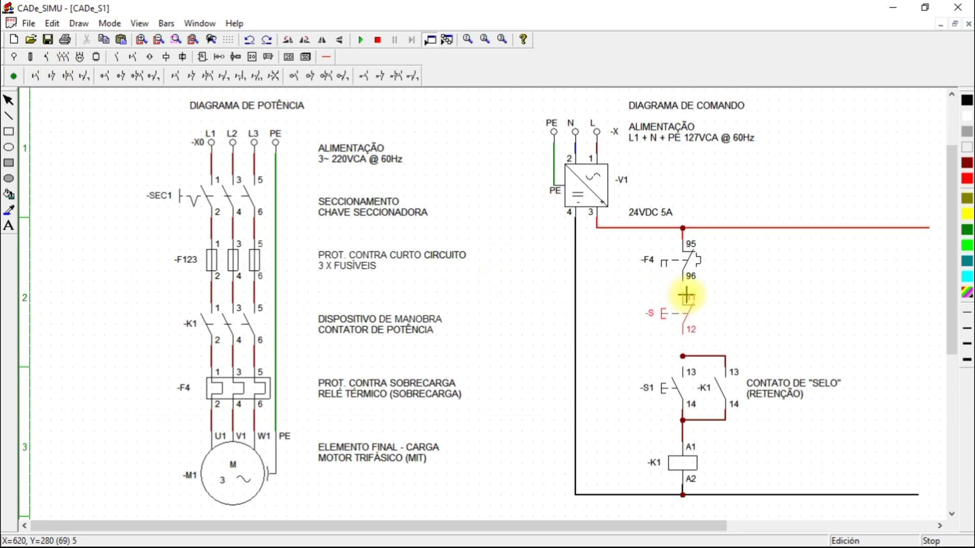
{"action": "left_click", "coordinate": [685, 297]}
- Name the normally closed pushbutton contact -S0
{"action": "left_click", "coordinate": [688, 317]}
{"action": "double_click", "coordinate": [688, 318]}
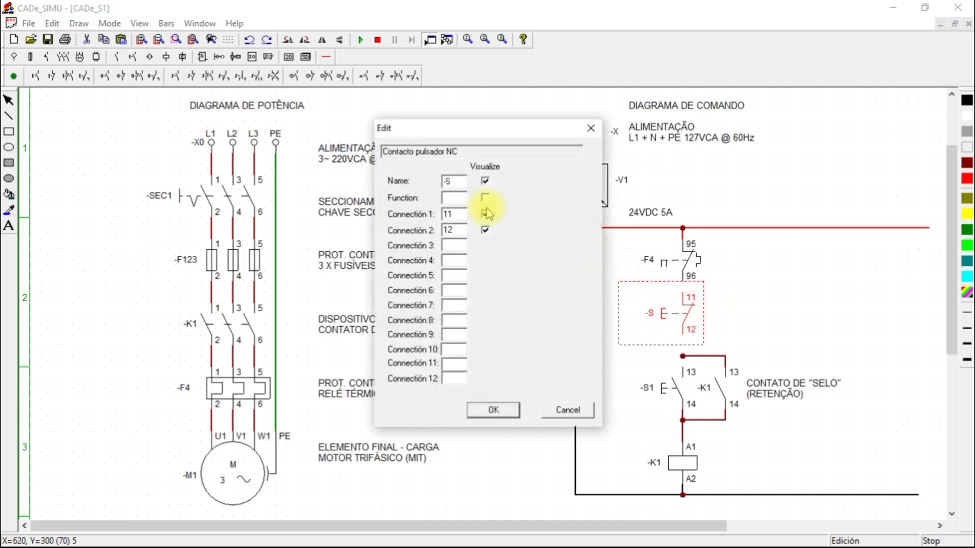
{"action": "left_click", "coordinate": [462, 182]}
{"action": "type", "text": "0"}
{"action": "left_click", "coordinate": [492, 409]}
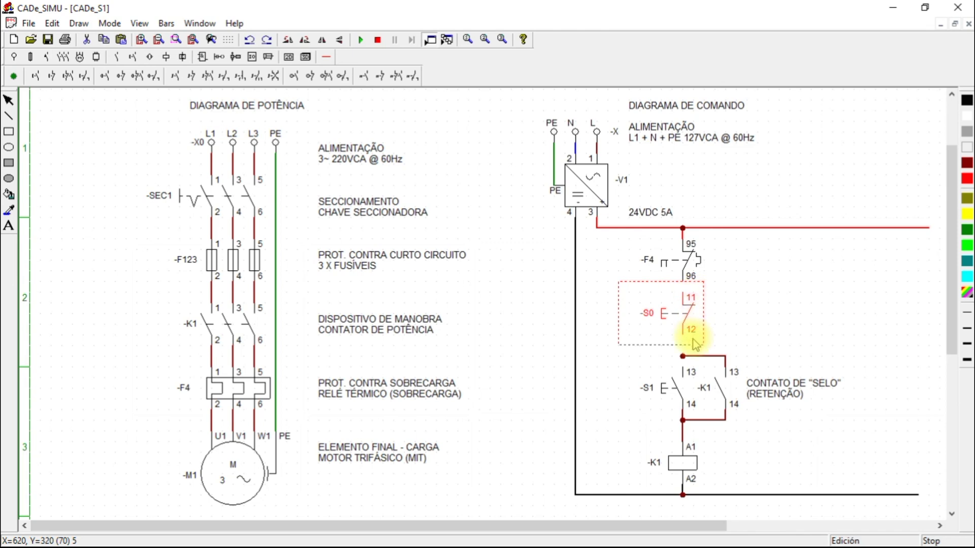
{"action": "left_click", "coordinate": [508, 264]}
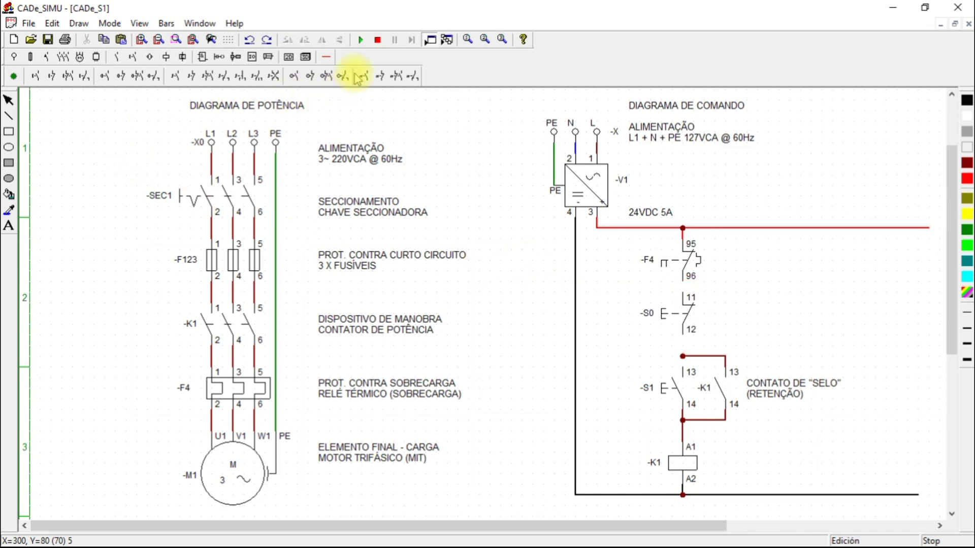
- Wire S0 in series, from F4 terminal 96 to terminal 11 and from terminal 12 to the S1/K1 branch node
{"action": "left_click", "coordinate": [305, 58]}
{"action": "left_click", "coordinate": [108, 76]}
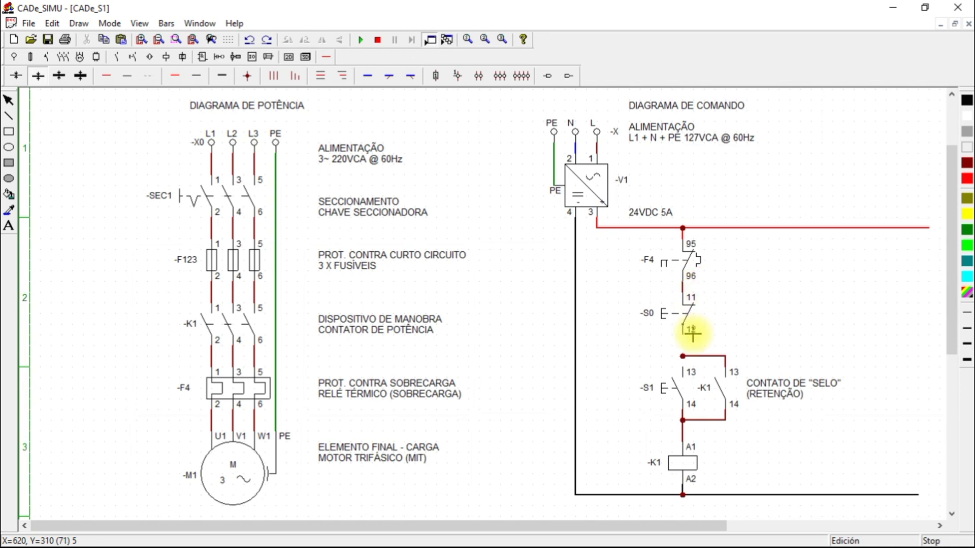
{"action": "left_click_drag", "start_coordinate": [690, 335], "coordinate": [695, 367]}
{"action": "right_click", "coordinate": [831, 305]}
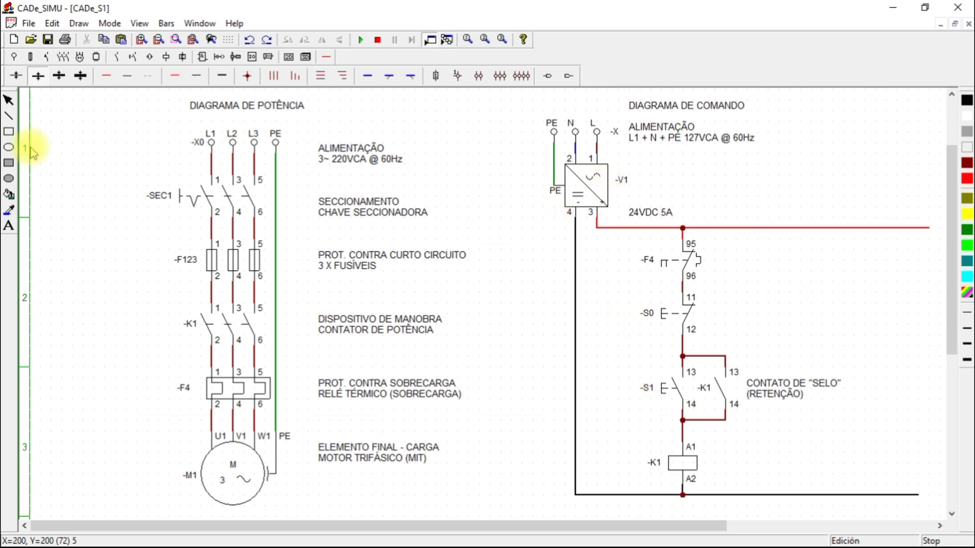
- Add the text label LIGA beside pushbutton S1
{"action": "left_click", "coordinate": [9, 226]}
{"action": "left_click", "coordinate": [618, 359]}
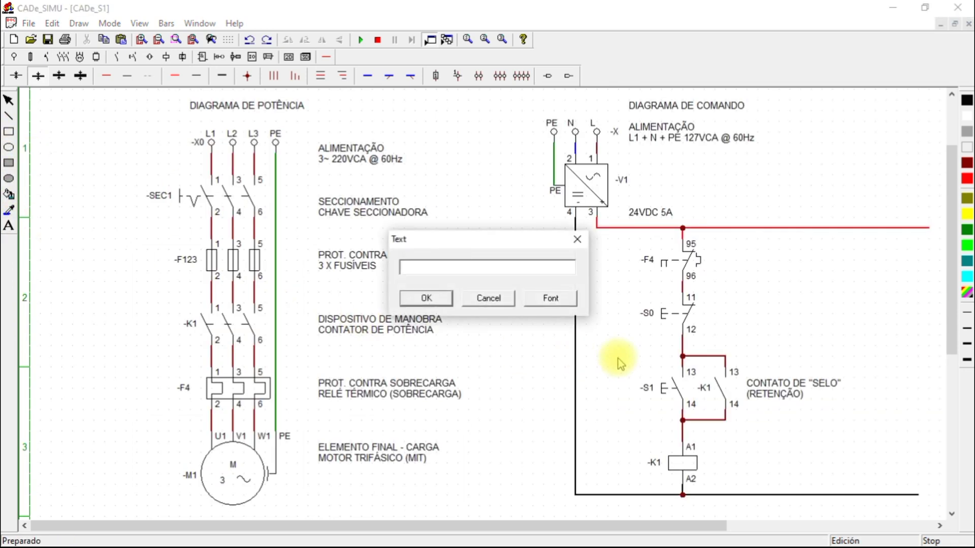
{"action": "type", "text": "LIGA"}
{"action": "left_click", "coordinate": [427, 298]}
{"action": "left_click", "coordinate": [620, 390]}
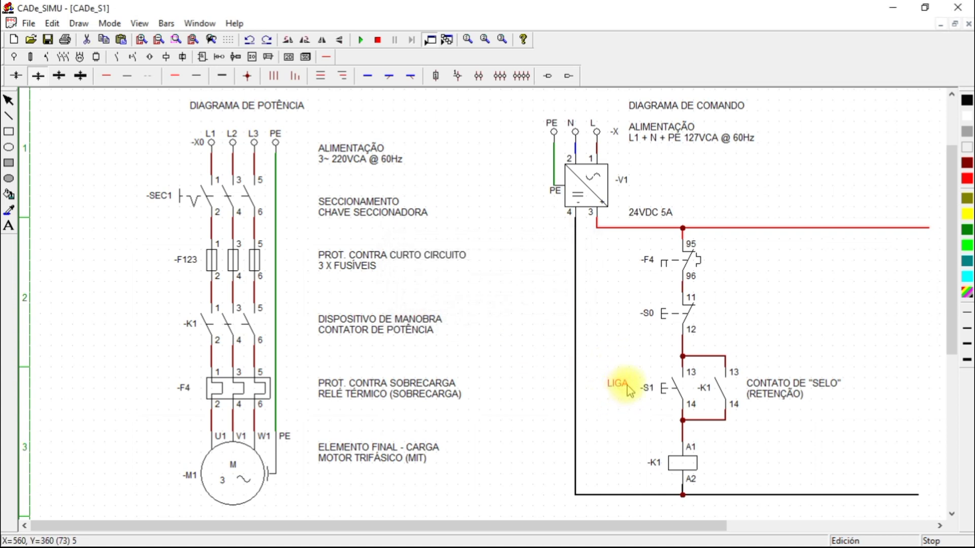
- Add the text label DESLIGA beside pushbutton S0, clear of its name
{"action": "left_click", "coordinate": [9, 225]}
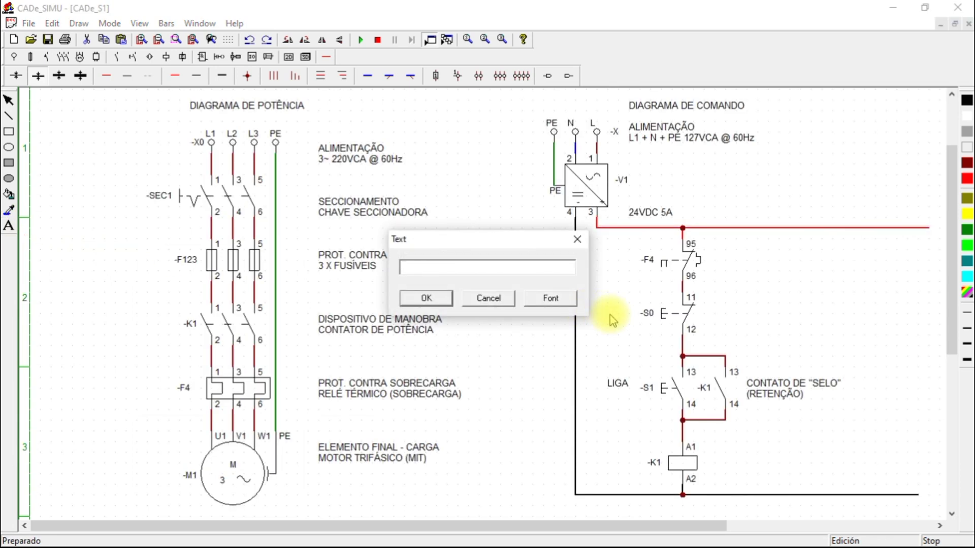
{"action": "type", "text": "DESLIGA"}
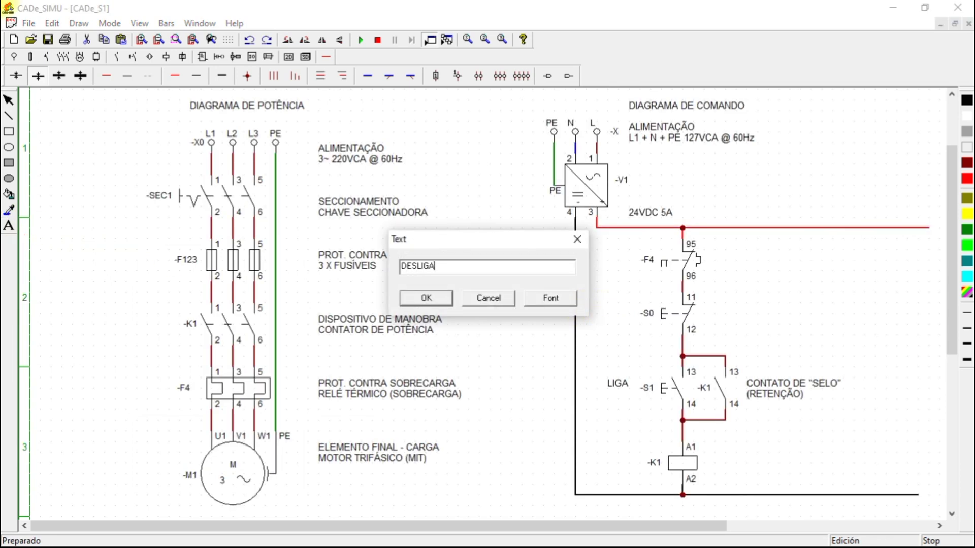
{"action": "left_click", "coordinate": [408, 300]}
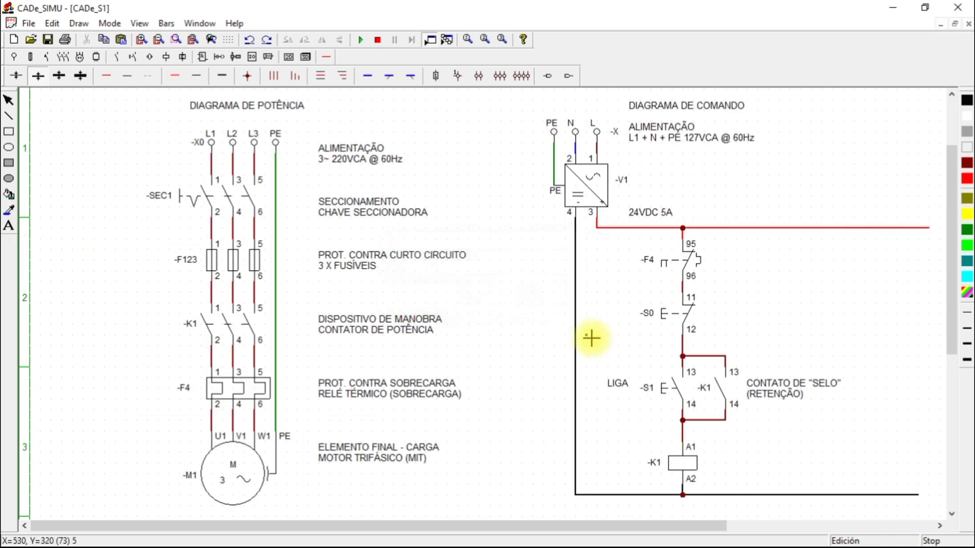
{"action": "left_click", "coordinate": [620, 319]}
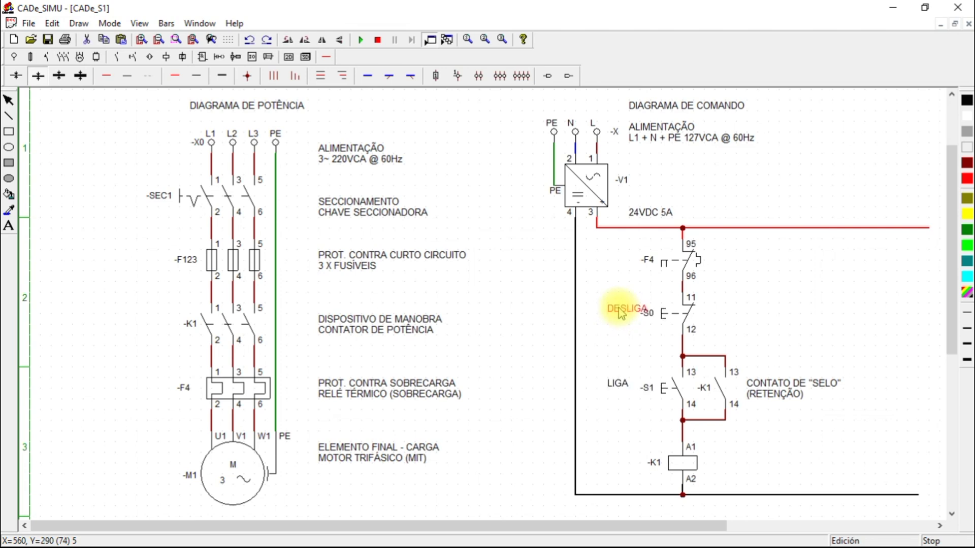
{"action": "left_click", "coordinate": [638, 430]}
- Add the text label CONTATO AUXILIAR beside the F4 auxiliary contact in the control diagram
{"action": "left_click", "coordinate": [8, 226]}
{"action": "left_click", "coordinate": [754, 229]}
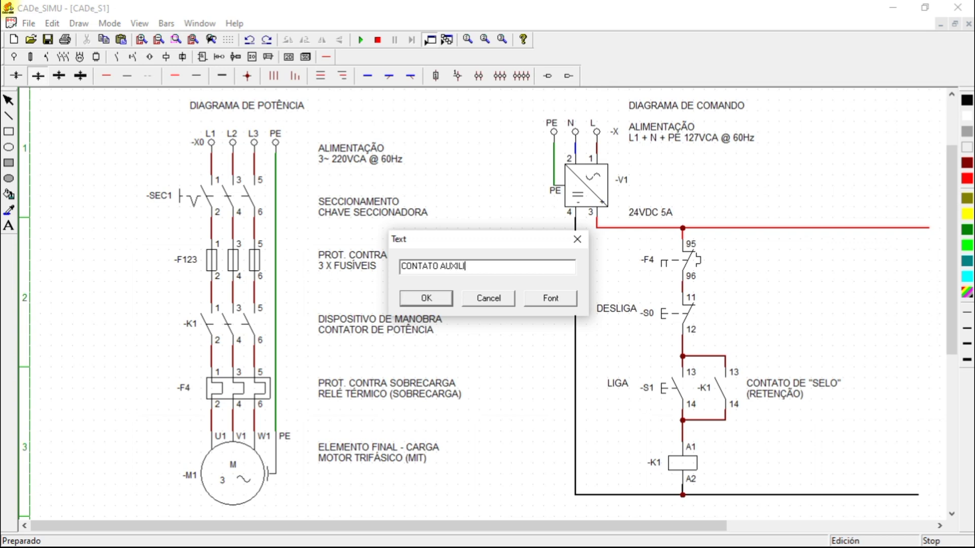
{"action": "left_click", "coordinate": [425, 298]}
{"action": "left_click", "coordinate": [602, 255]}
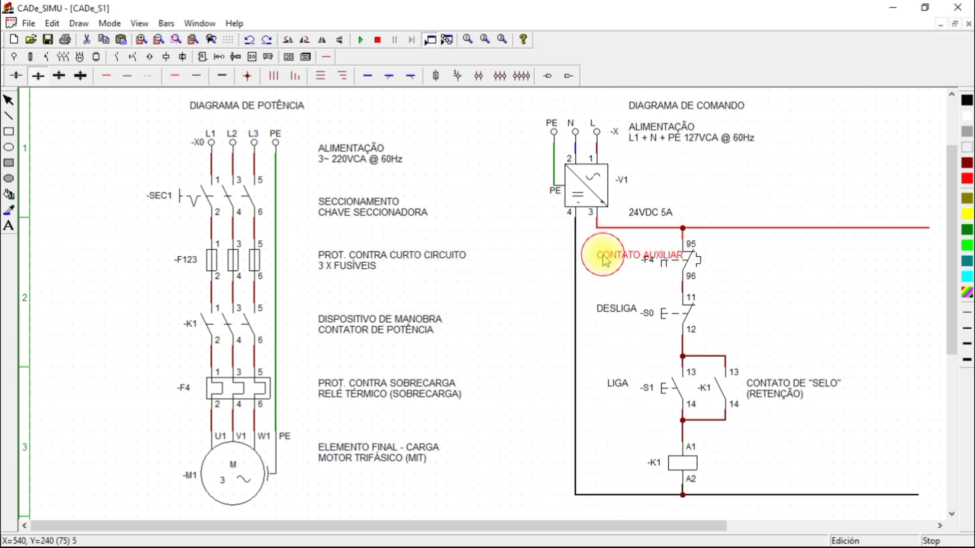
{"action": "left_click_drag", "start_coordinate": [620, 256], "coordinate": [750, 253]}
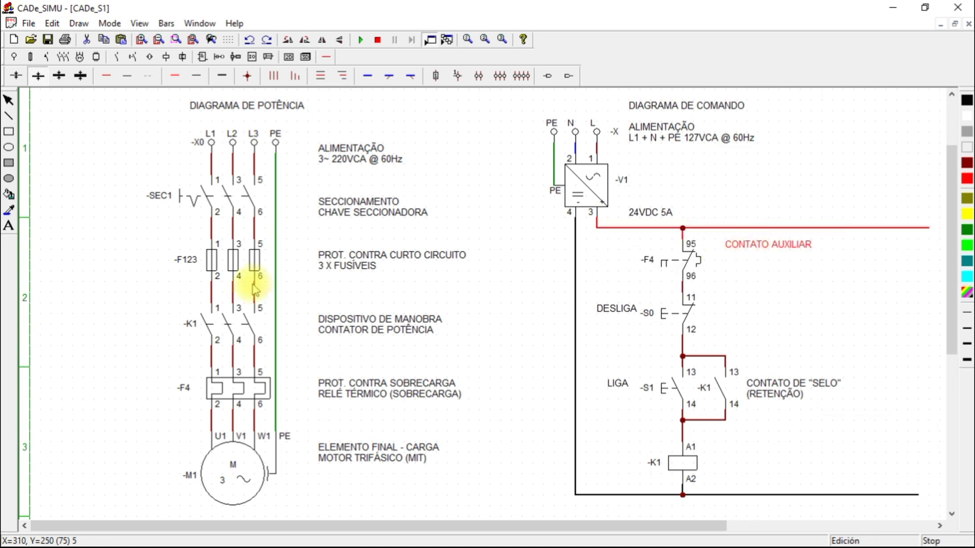
- Add the text line RELÉ TÉRMICO [F4] directly beneath the CONTATO AUXILIAR label
{"action": "left_click", "coordinate": [9, 225]}
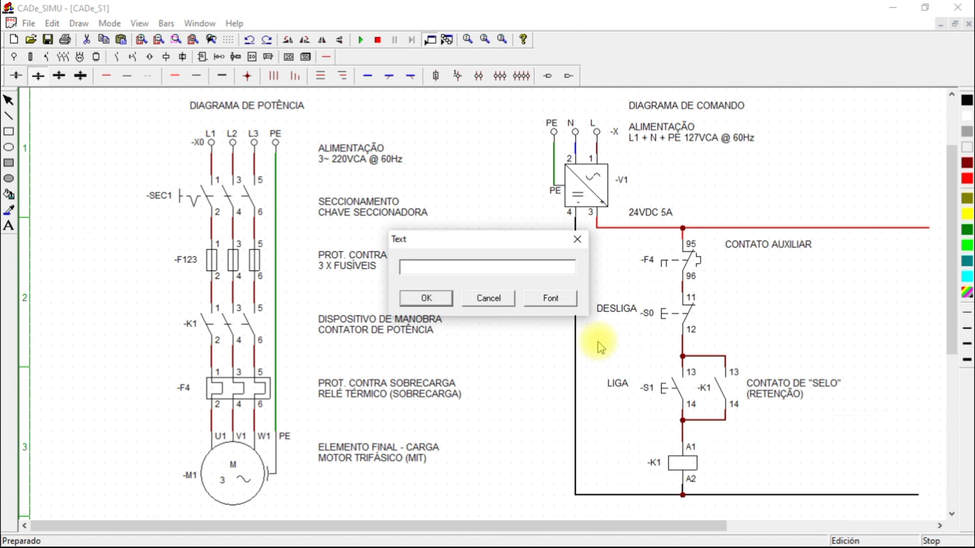
{"action": "type", "text": "RELÉ TÉRMI"}
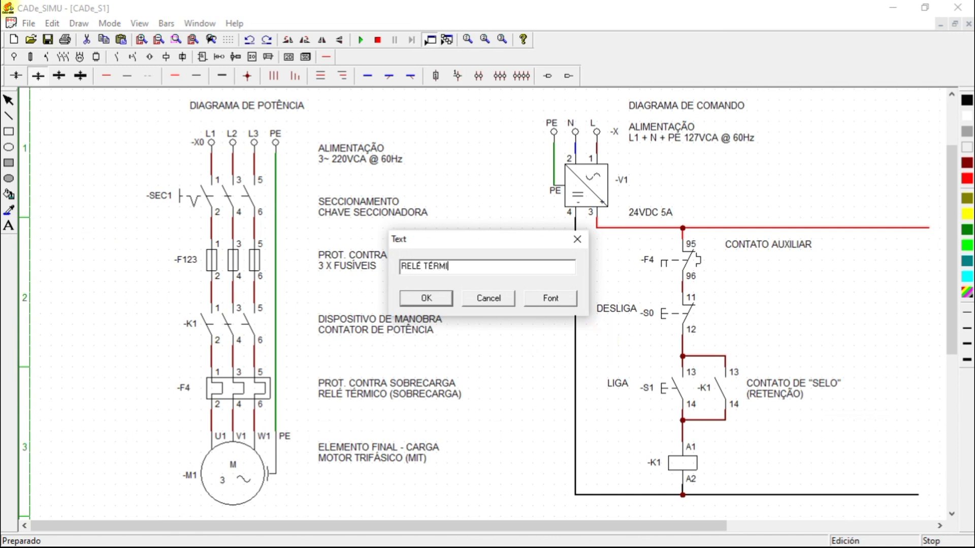
{"action": "type", "text": "CO [F4"}
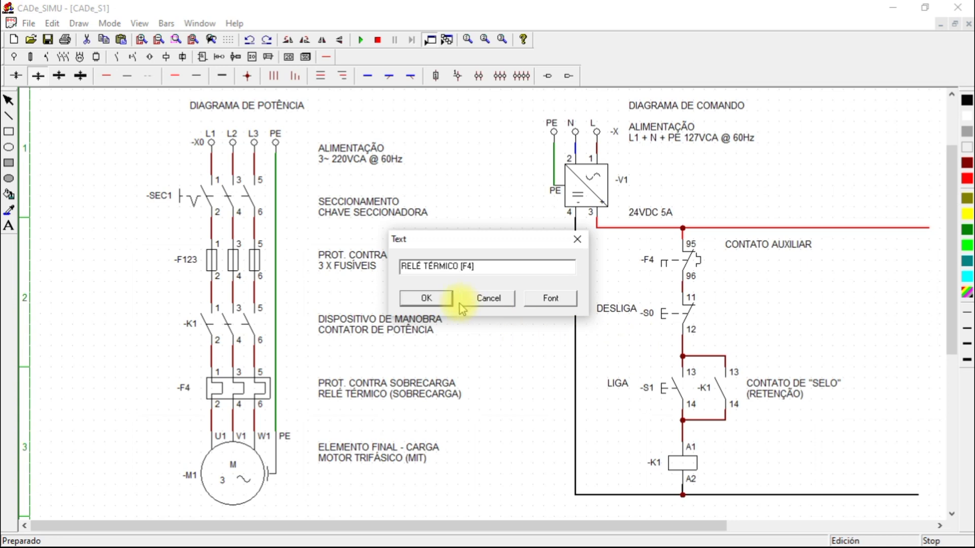
{"action": "left_click", "coordinate": [442, 298]}
{"action": "left_click", "coordinate": [742, 272]}
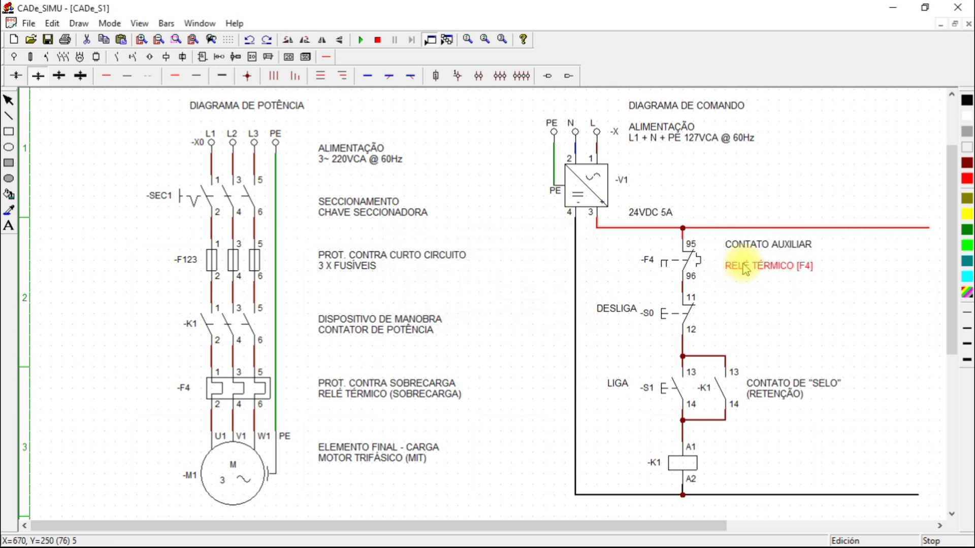
{"action": "left_click_drag", "start_coordinate": [743, 272], "coordinate": [743, 262]}
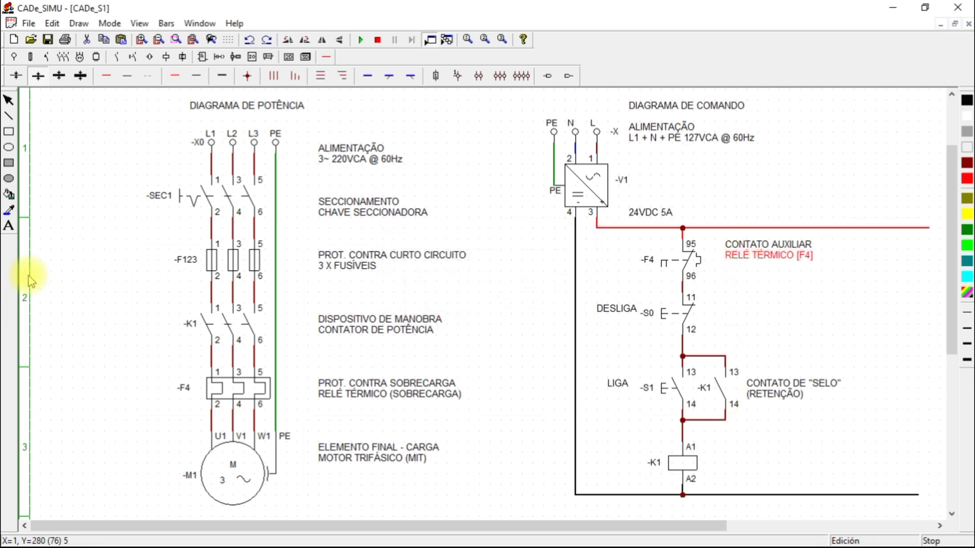
- Add the text label BOBINA DO CONTATOR DE POTÊNCIA beside the K1 coil
{"action": "left_click", "coordinate": [8, 226]}
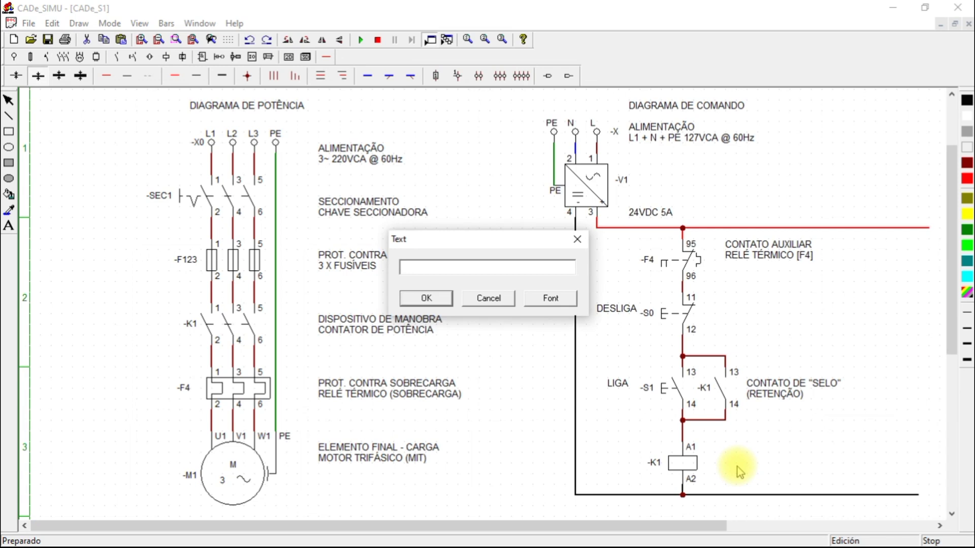
{"action": "type", "text": "BOBINA DO CONTATOR DE POTÊNCIA"}
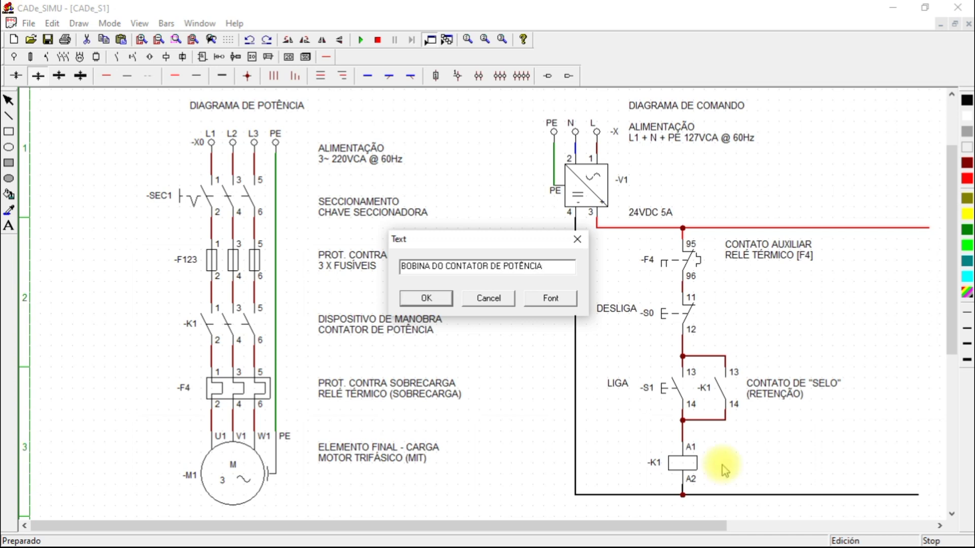
{"action": "left_click", "coordinate": [442, 299]}
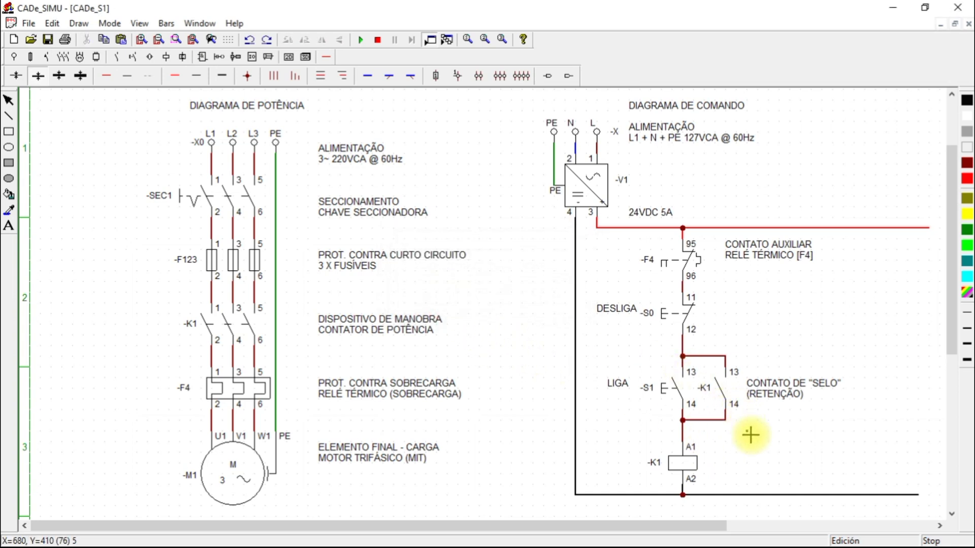
{"action": "left_click", "coordinate": [716, 456]}
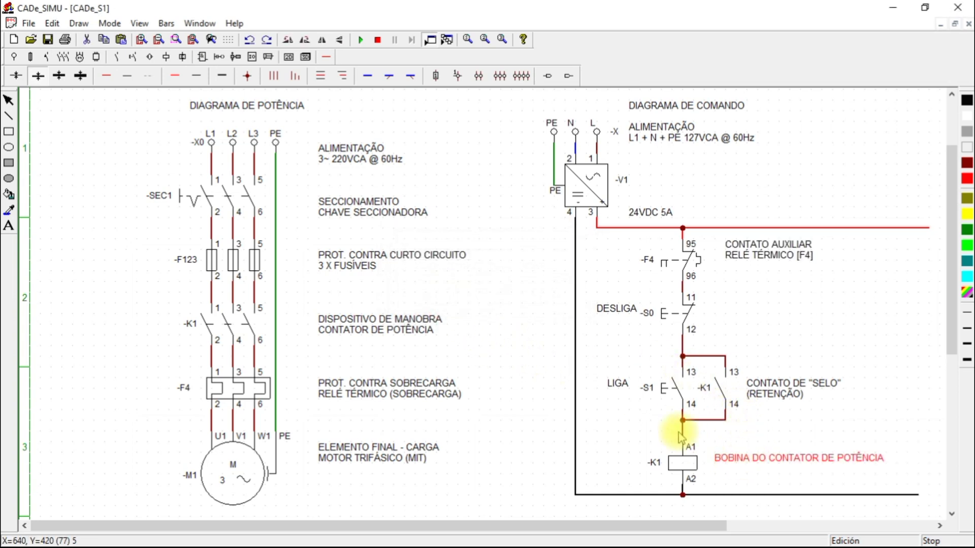
- Add a second text line DE POTÊNCIA [K1] directly beneath the K1 coil label
{"action": "left_click", "coordinate": [9, 225]}
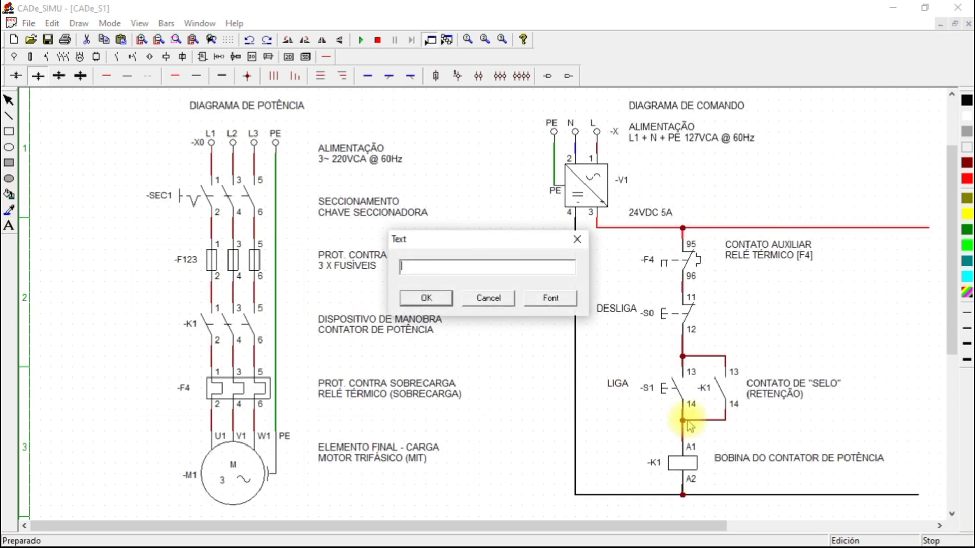
{"action": "type", "text": "DE POTÊNCIA [K1"}
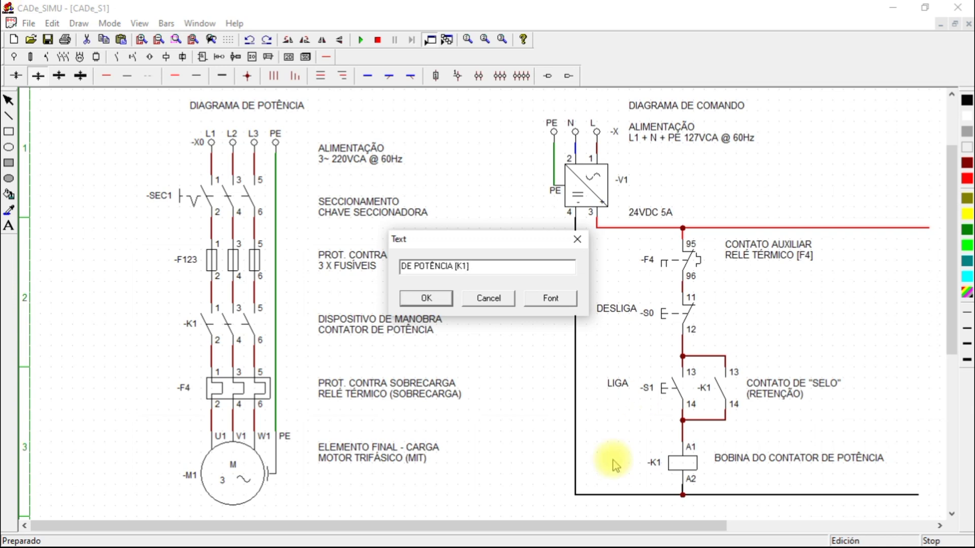
{"action": "left_click", "coordinate": [436, 299]}
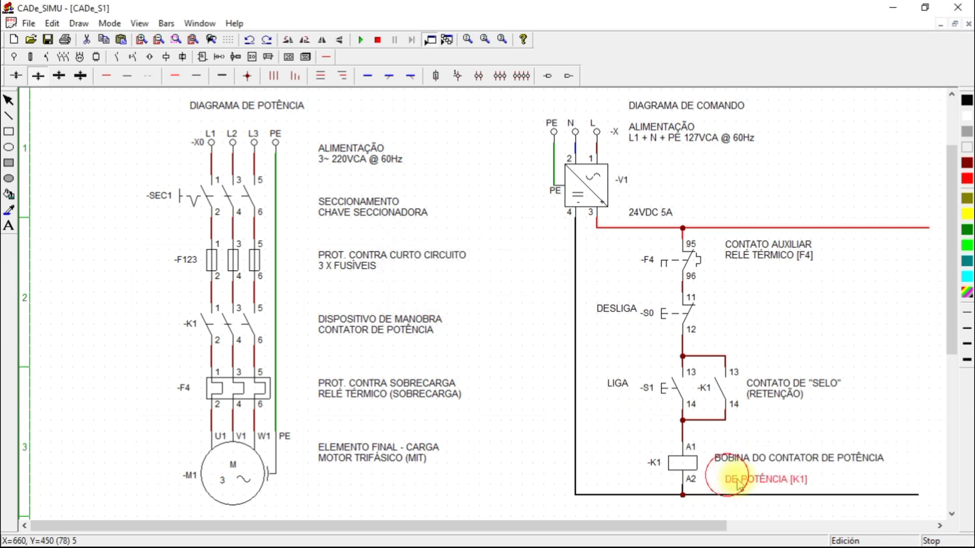
{"action": "left_click", "coordinate": [721, 470]}
- Shorten the first line of the K1 coil label to BOBINA DO CONTATOR
{"action": "double_click", "coordinate": [844, 460]}
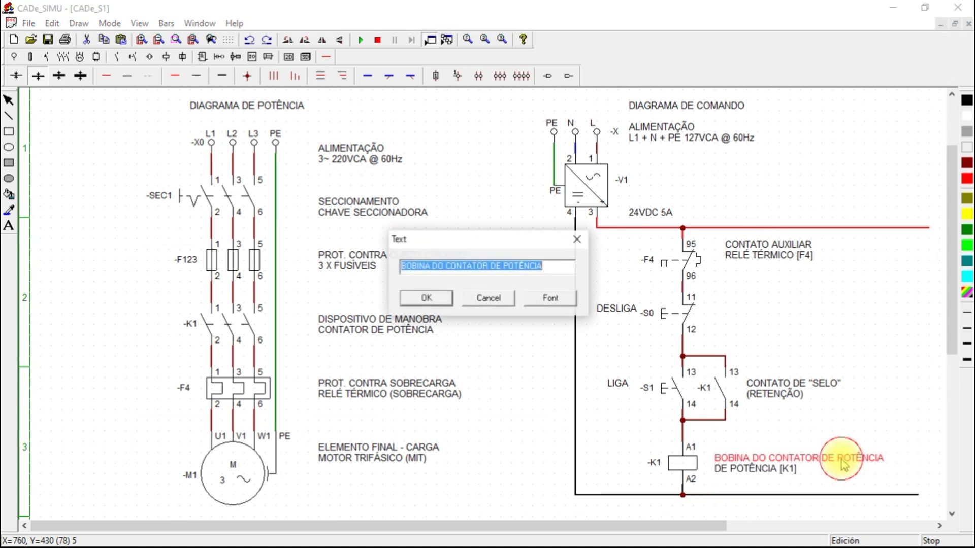
{"action": "left_click_drag", "start_coordinate": [489, 265], "coordinate": [569, 266]}
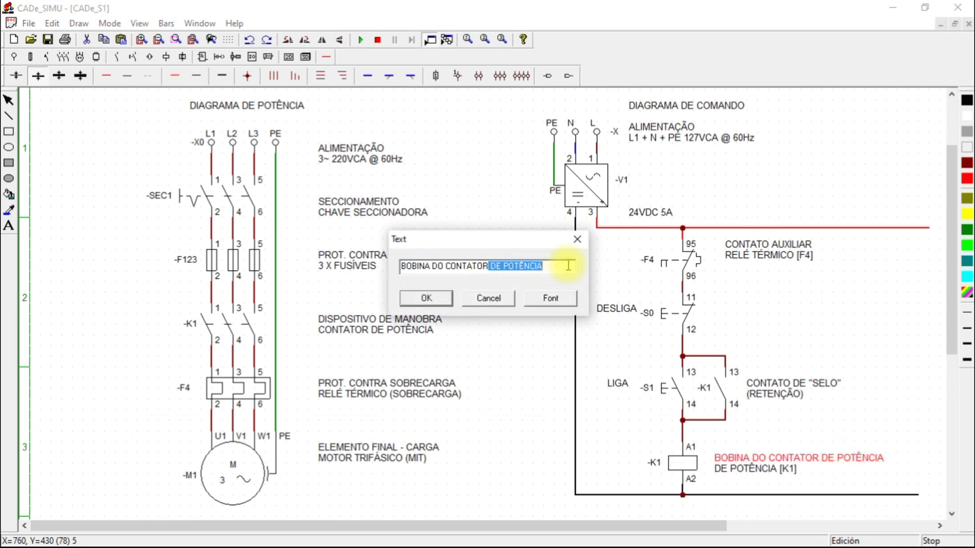
{"action": "key", "text": "BackSpace"}
{"action": "left_click", "coordinate": [426, 298]}
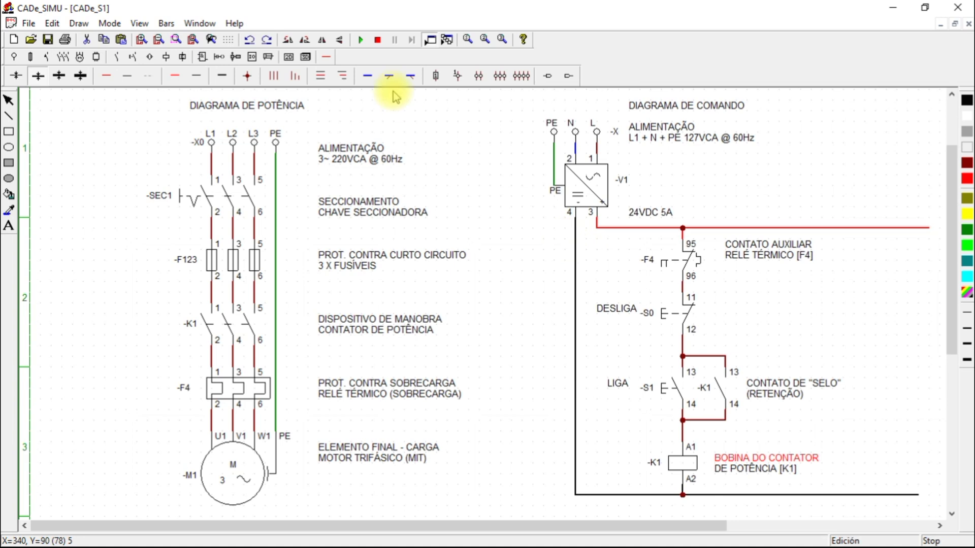
- Place two indicator lamps side by side, beyond the K1 coil's label
{"action": "left_click", "coordinate": [165, 58]}
{"action": "left_click", "coordinate": [187, 77]}
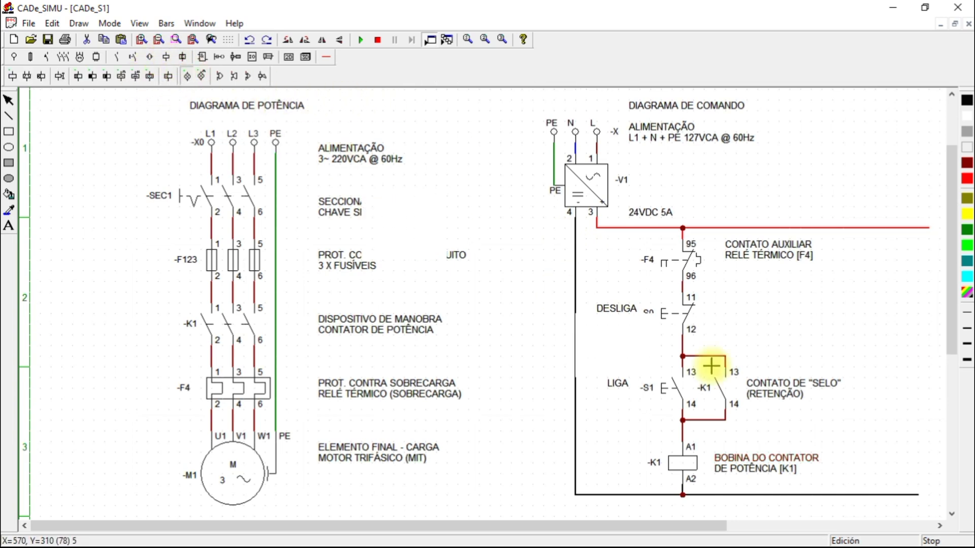
{"action": "left_click", "coordinate": [870, 436]}
{"action": "left_click", "coordinate": [923, 437]}
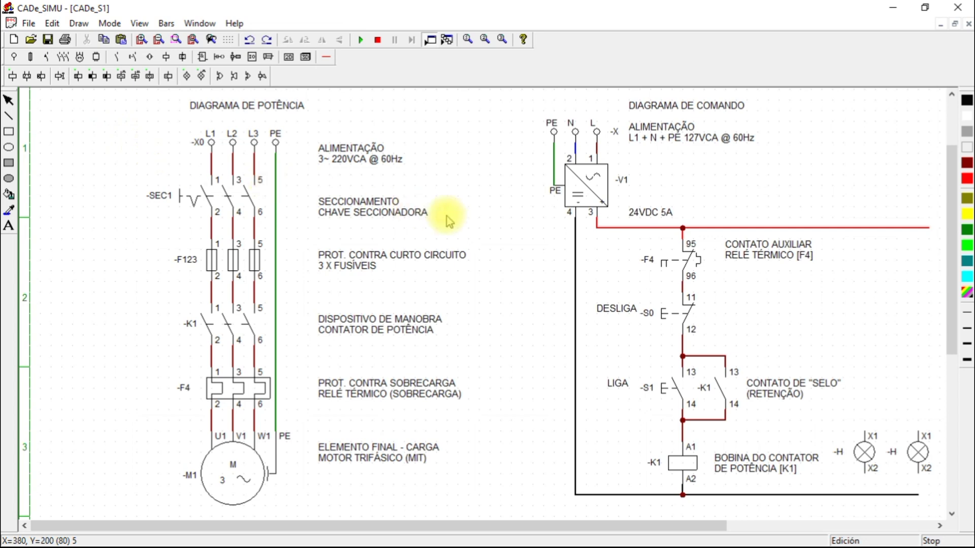
- Space the two indicator lamps farther apart and align both with the height of the K1 coil
{"action": "left_click_drag", "start_coordinate": [425, 528], "coordinate": [497, 542]}
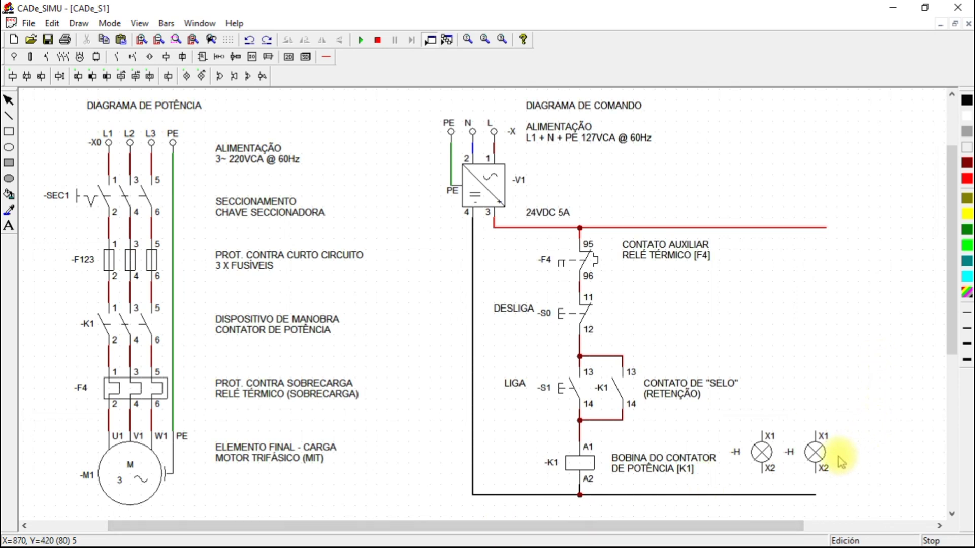
{"action": "mouse_move", "coordinate": [852, 452]}
{"action": "left_mouse_down"}
{"action": "mouse_move", "coordinate": [869, 466]}
{"action": "mouse_move", "coordinate": [794, 454]}
{"action": "mouse_move", "coordinate": [825, 462]}
{"action": "mouse_move", "coordinate": [874, 446]}
{"action": "left_mouse_up"}
{"action": "left_click_drag", "start_coordinate": [795, 454], "coordinate": [796, 469]}
{"action": "left_click", "coordinate": [869, 459]}
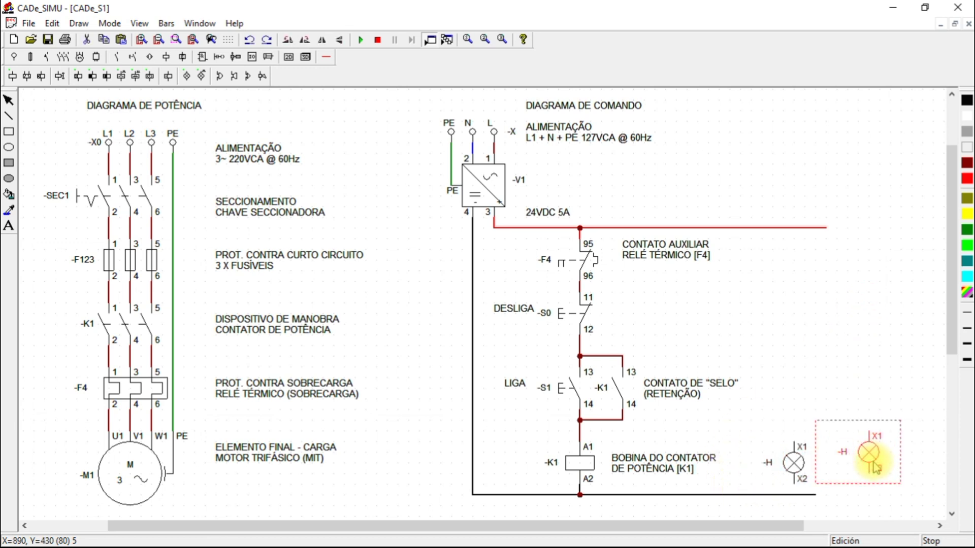
- Name the indicator lamp nearer the K1 coil -H0
{"action": "double_click", "coordinate": [794, 460]}
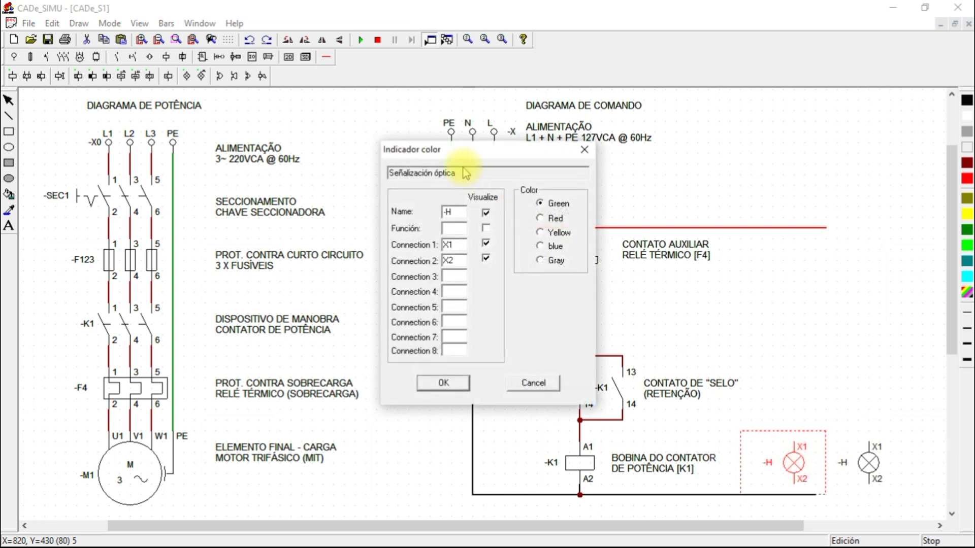
{"action": "left_click", "coordinate": [453, 213]}
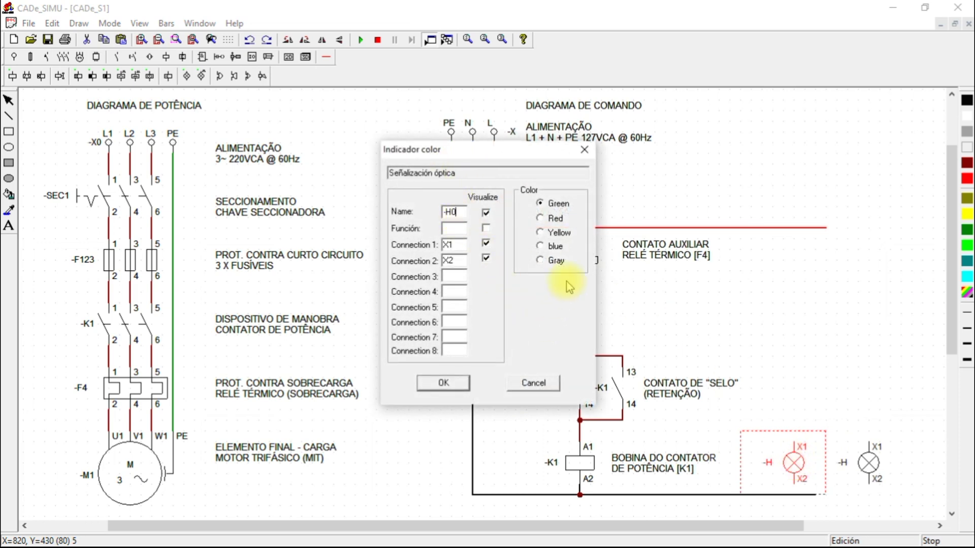
{"action": "type", "text": "0"}
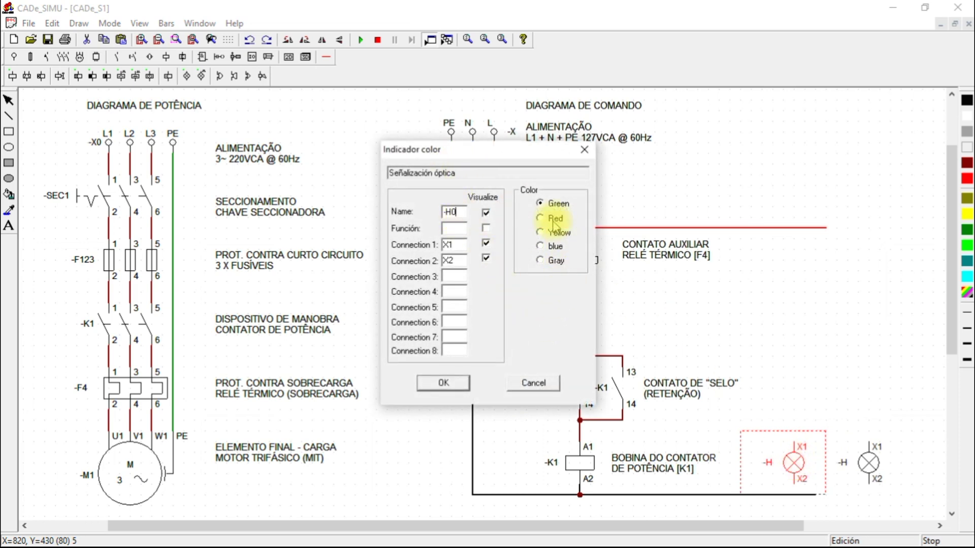
{"action": "left_click", "coordinate": [443, 383]}
- Name the outer indicator lamp -H1 and set its color to Red
{"action": "double_click", "coordinate": [871, 466]}
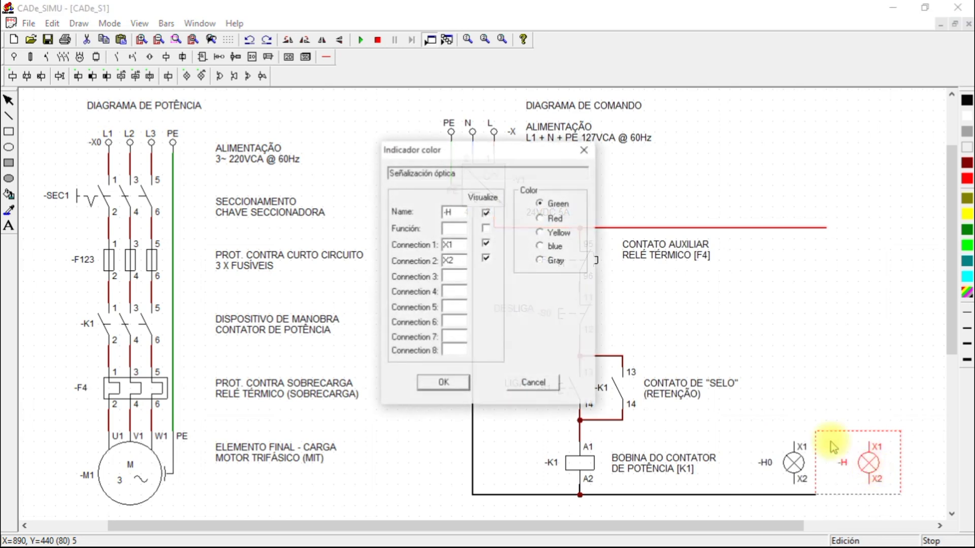
{"action": "left_click", "coordinate": [465, 216]}
{"action": "type", "text": "1"}
{"action": "left_click", "coordinate": [540, 219]}
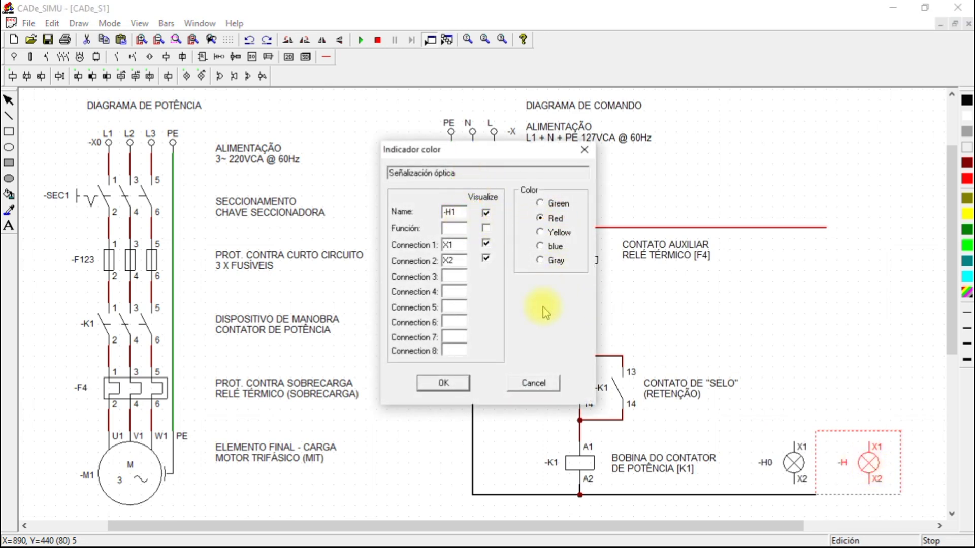
{"action": "left_click", "coordinate": [443, 383]}
{"action": "left_click", "coordinate": [810, 357]}
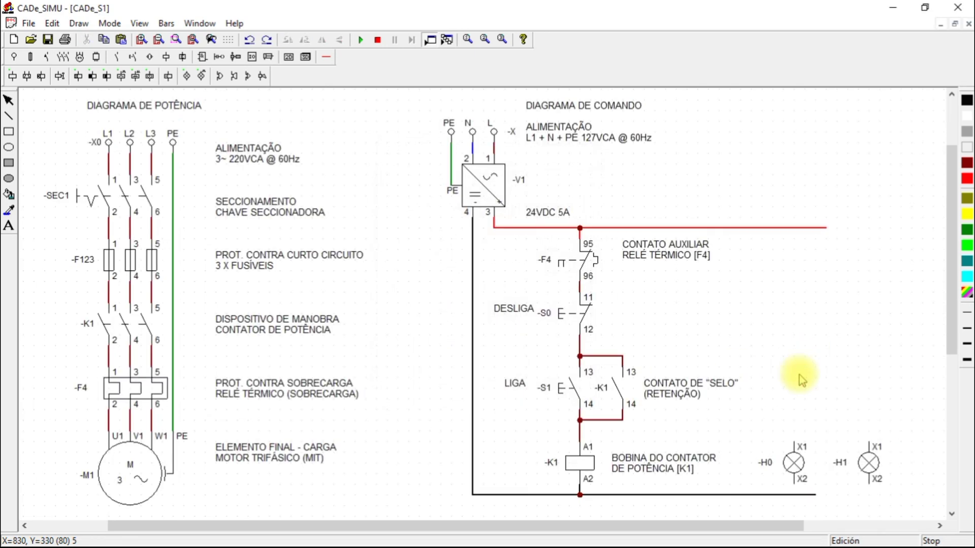
- Replace the lower black supply rail with a wire from the K1 coil's A2 node to terminal X2 of H1, joining X2 of H0
{"action": "left_click", "coordinate": [739, 495]}
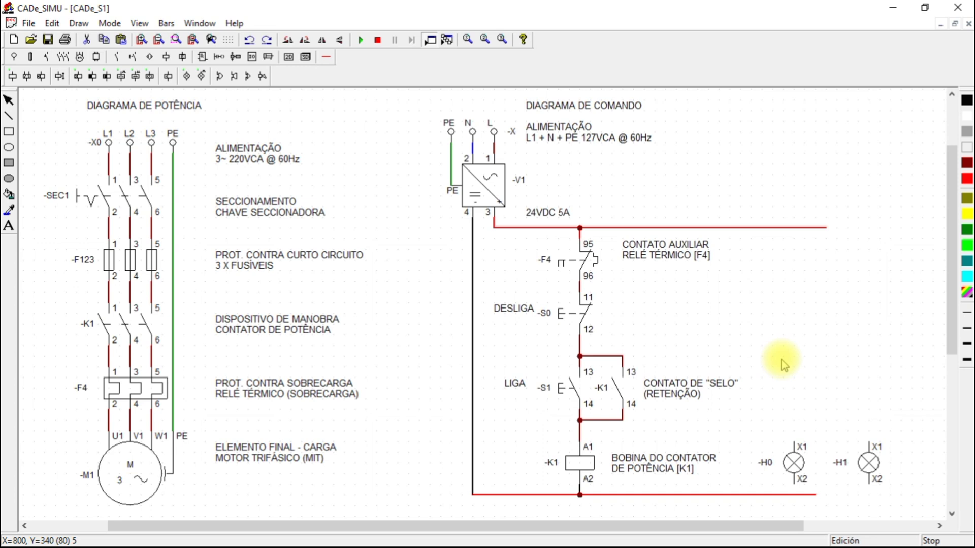
{"action": "key", "text": "Delete"}
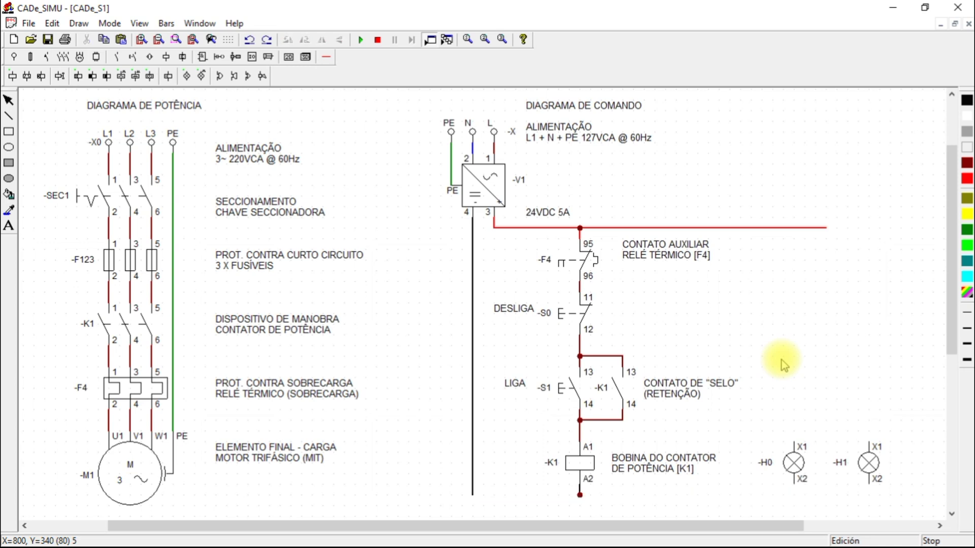
{"action": "left_click", "coordinate": [326, 56]}
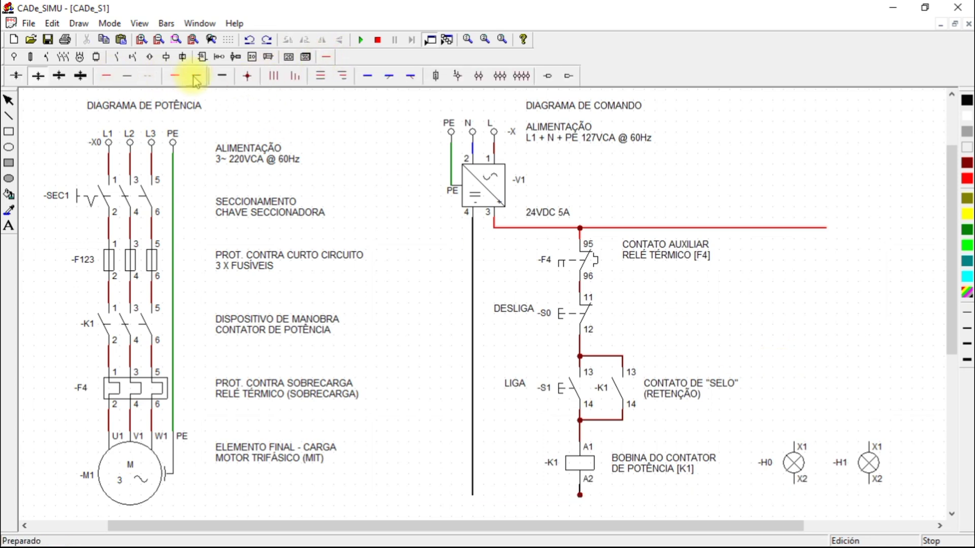
{"action": "left_click", "coordinate": [580, 495]}
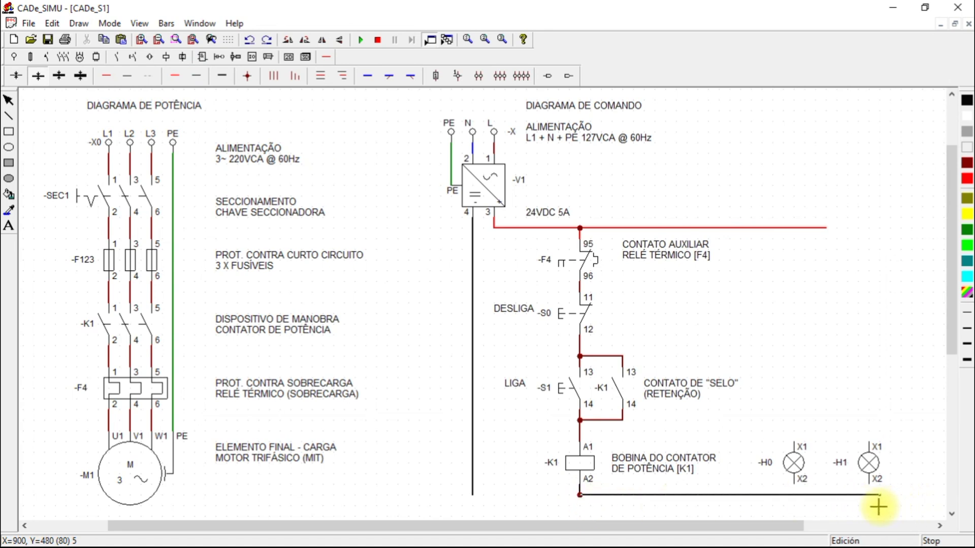
{"action": "left_click", "coordinate": [872, 489]}
{"action": "left_click", "coordinate": [799, 495]}
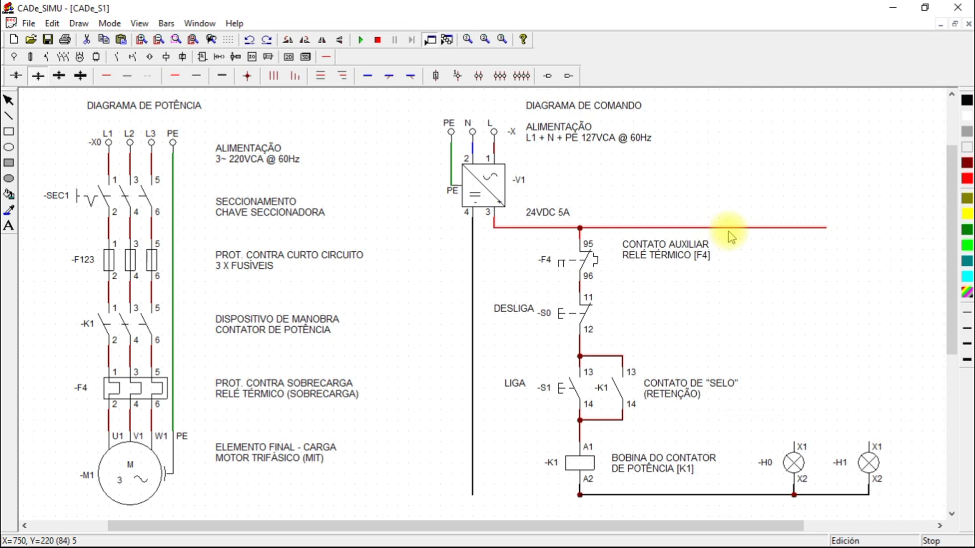
- Replace the red 24 VDC rail with a longer one from V1 terminal 3 to above lamp H1
{"action": "key", "text": "Delete"}
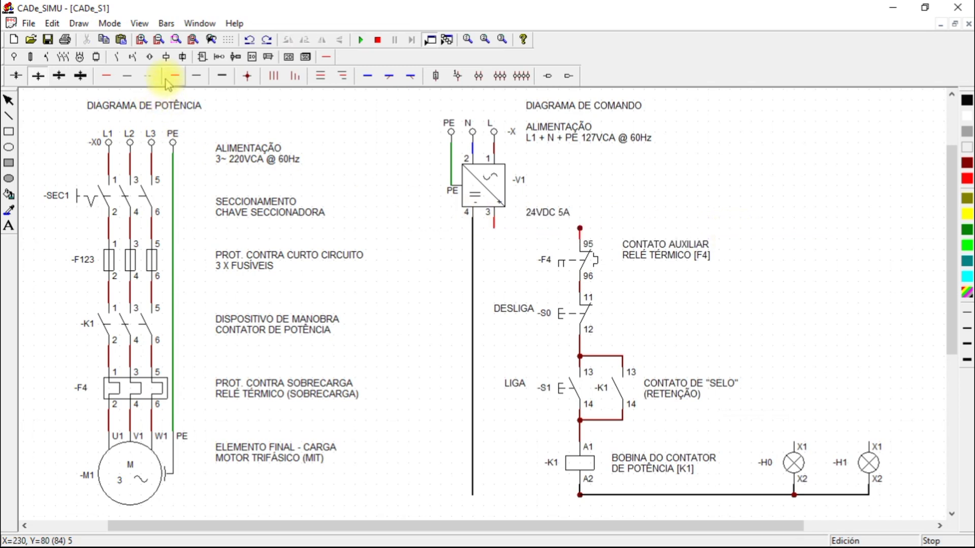
{"action": "left_click", "coordinate": [170, 77]}
{"action": "left_click_drag", "start_coordinate": [495, 228], "coordinate": [869, 248]}
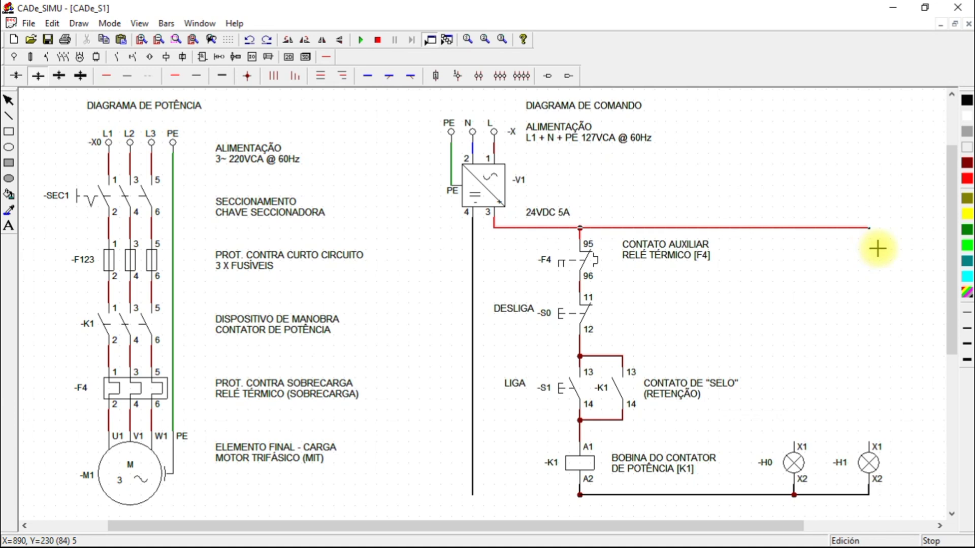
- Replace the lower black supply rail with one from the V1 terminal 4 wire to terminal X2 of H1, joining K1's A2 and H0
{"action": "left_click_drag", "start_coordinate": [877, 249], "coordinate": [877, 248]}
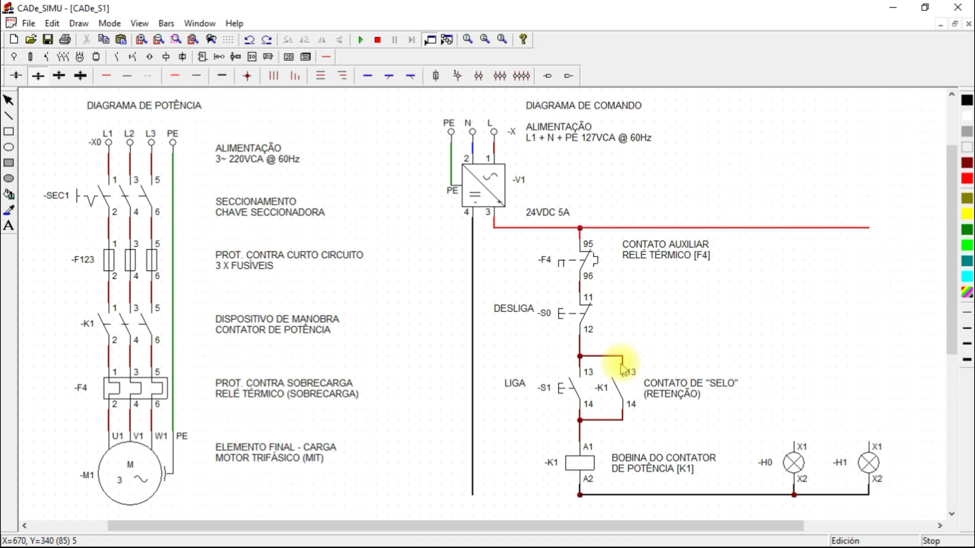
{"action": "left_click", "coordinate": [196, 76]}
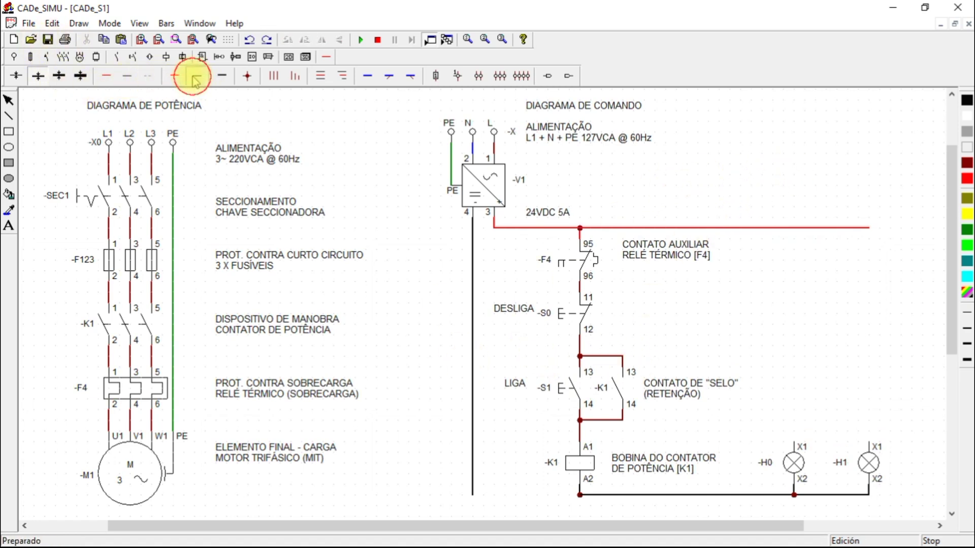
{"action": "left_click", "coordinate": [610, 495]}
{"action": "key", "text": "Delete"}
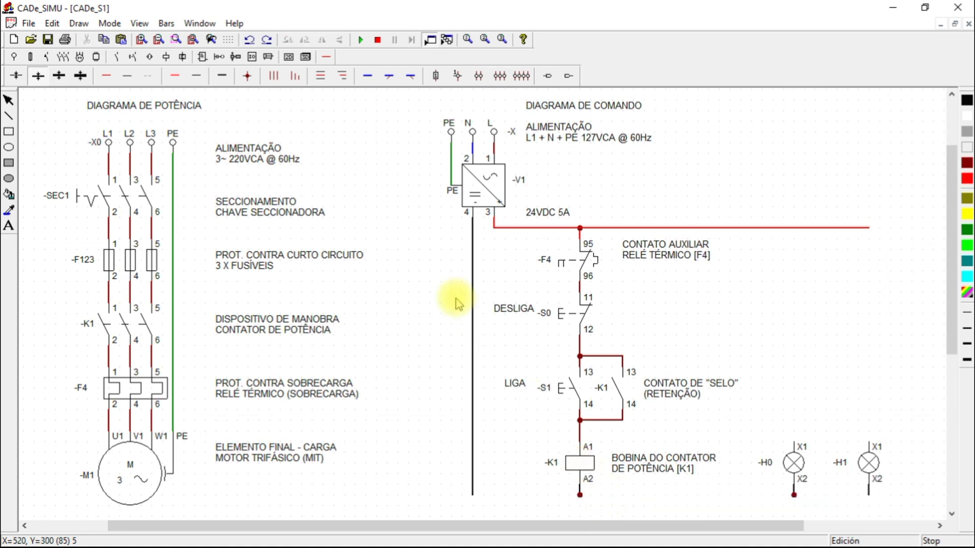
{"action": "left_click", "coordinate": [196, 75]}
{"action": "left_click_drag", "start_coordinate": [474, 503], "coordinate": [871, 506]}
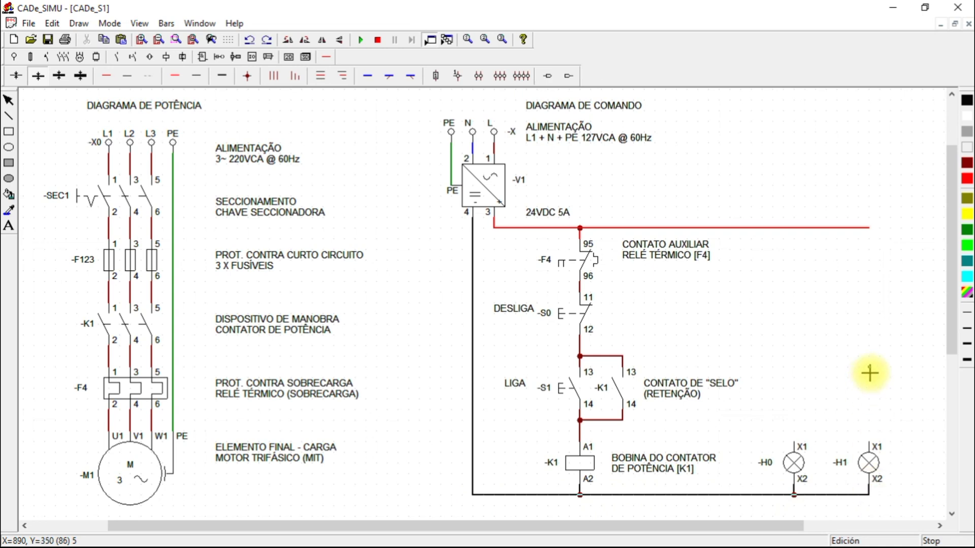
{"action": "right_click", "coordinate": [889, 355]}
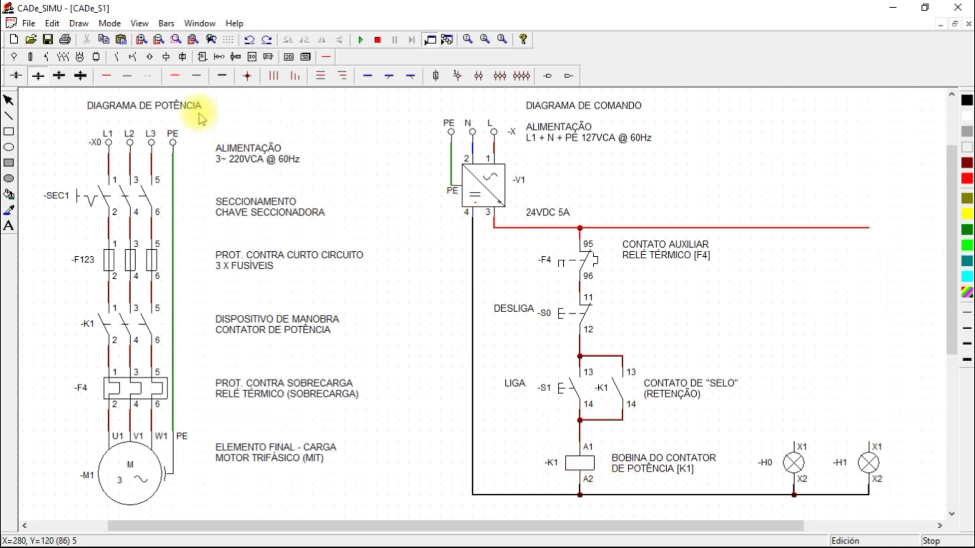
- Place a normally closed auxiliary contact above lamp H0, level with pushbutton S0
{"action": "left_click", "coordinate": [116, 56]}
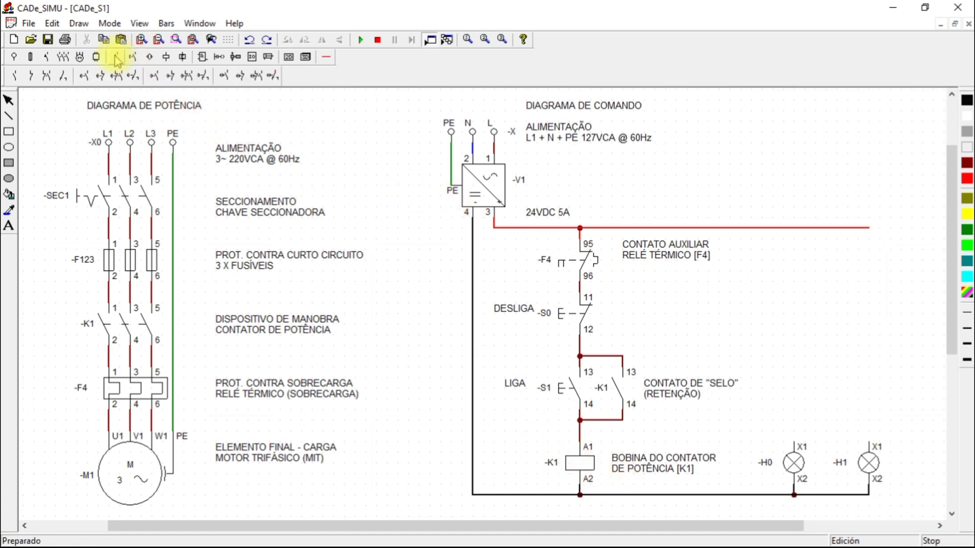
{"action": "left_click", "coordinate": [29, 78]}
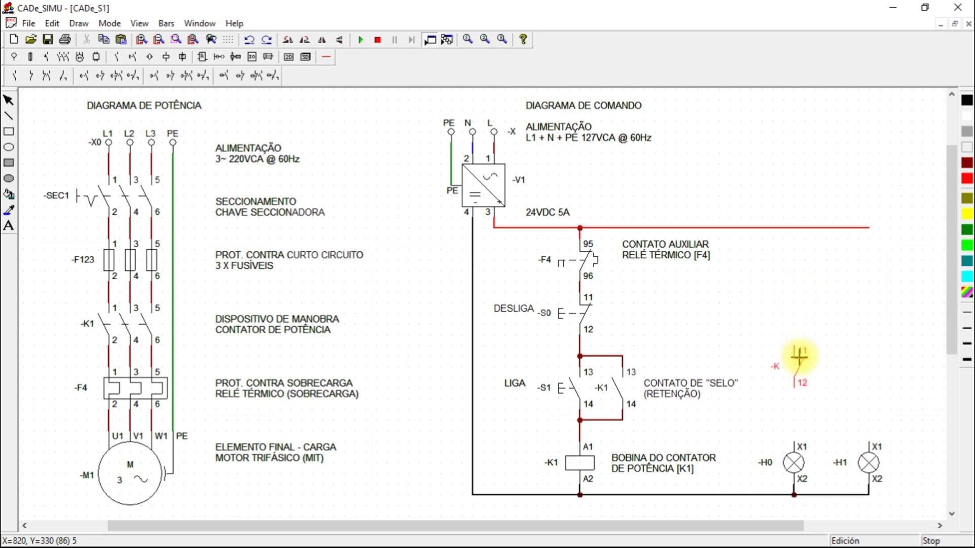
{"action": "right_click", "coordinate": [800, 370]}
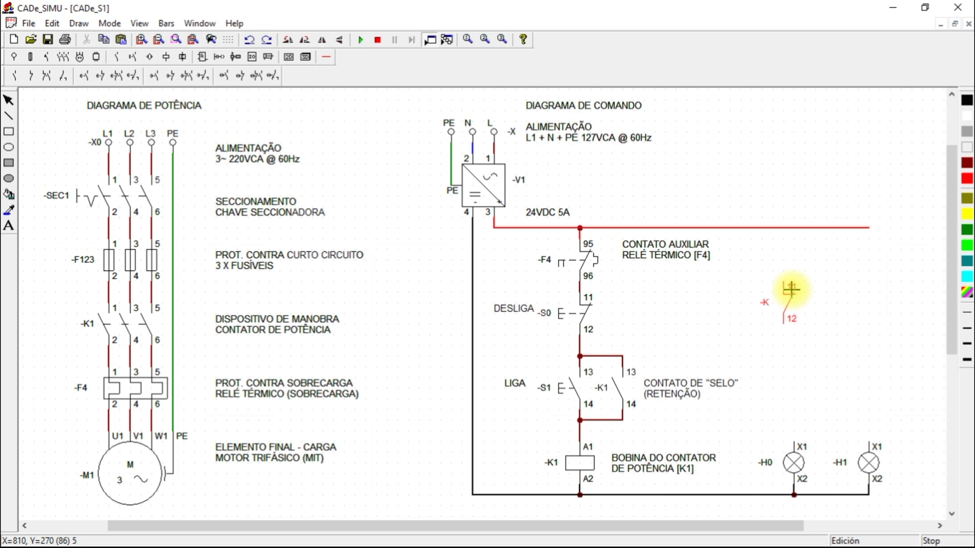
{"action": "right_click", "coordinate": [786, 320]}
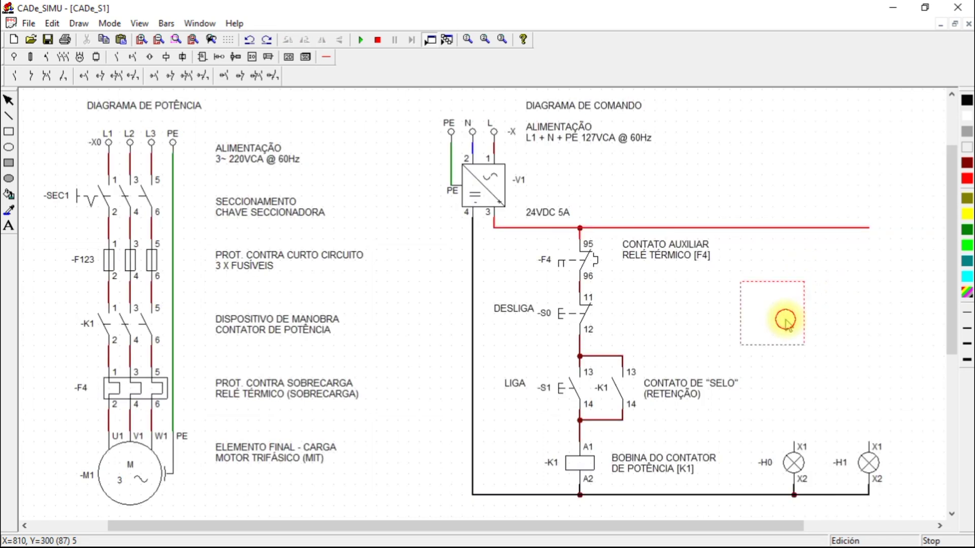
- Name the normally closed contact -K1 and set its terminals to 21-22
{"action": "double_click", "coordinate": [785, 319]}
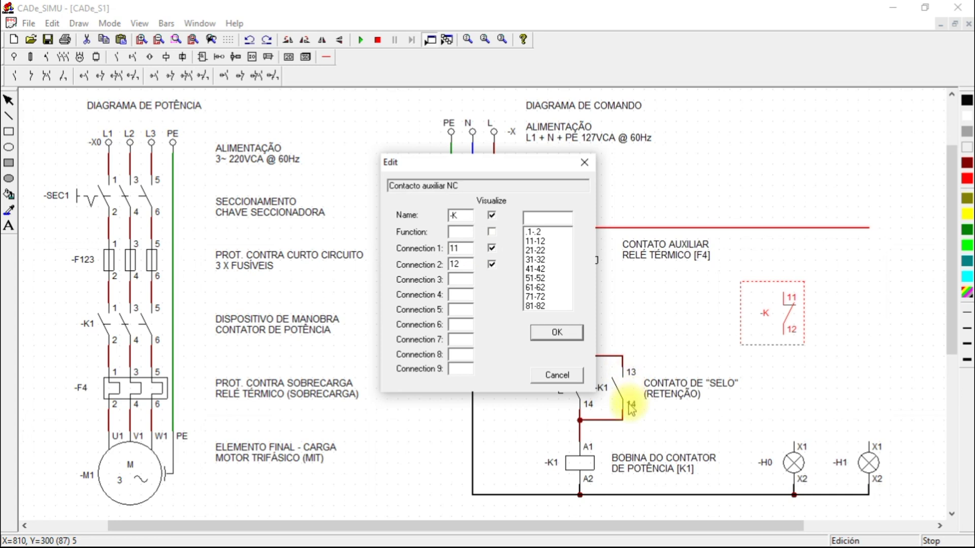
{"action": "left_click", "coordinate": [537, 251]}
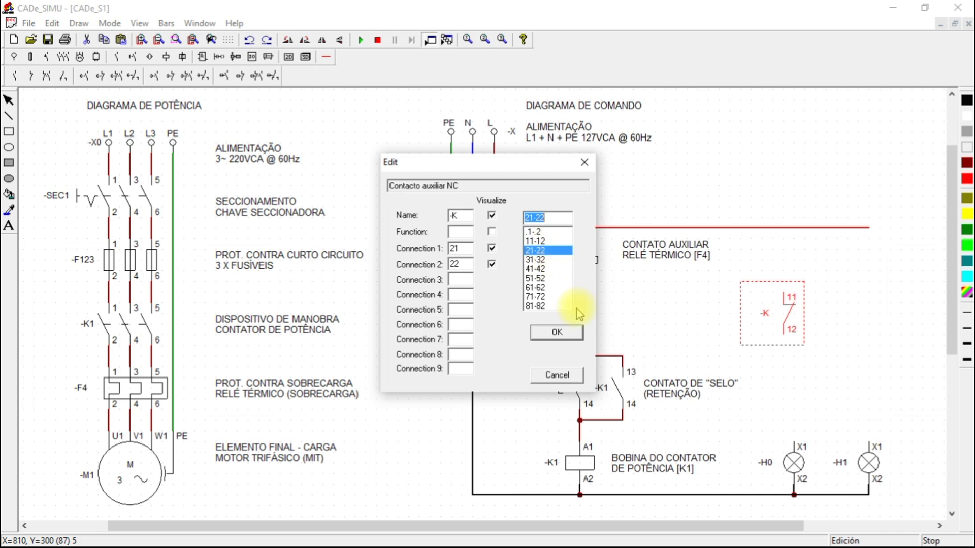
{"action": "left_click", "coordinate": [463, 216]}
{"action": "type", "text": "1"}
{"action": "left_click", "coordinate": [558, 332]}
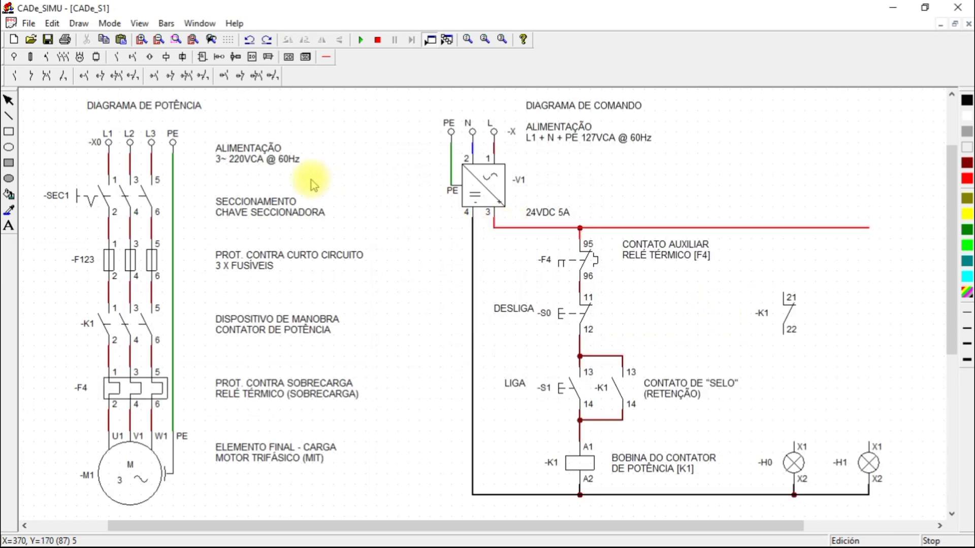
- Place a normally open auxiliary contact above lamp H1, named -K1 with terminals 33-34
{"action": "left_click", "coordinate": [14, 76]}
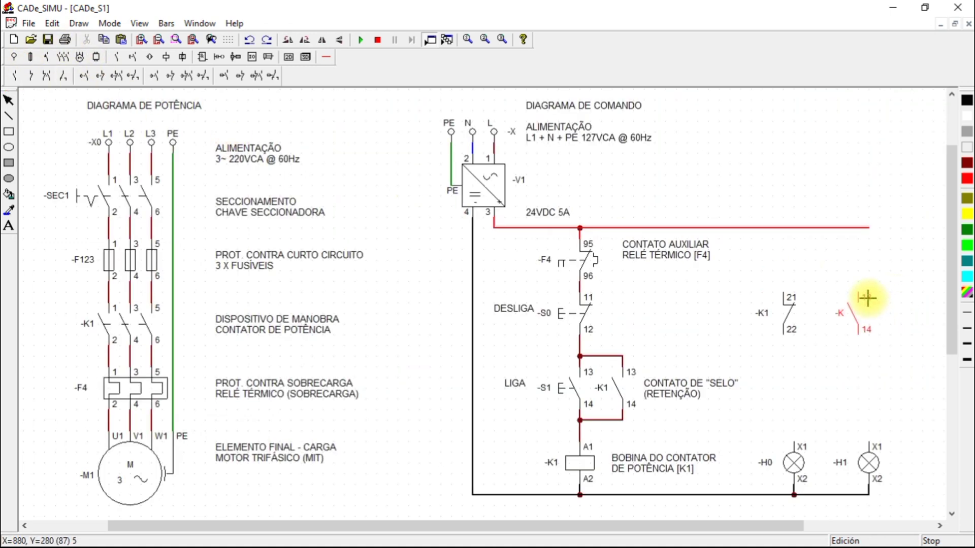
{"action": "left_click", "coordinate": [870, 298]}
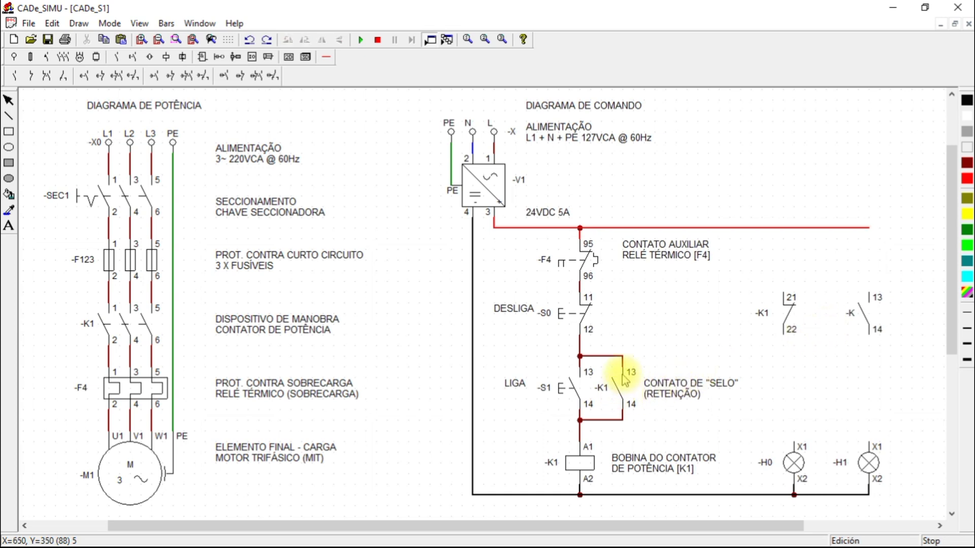
{"action": "double_click", "coordinate": [865, 312]}
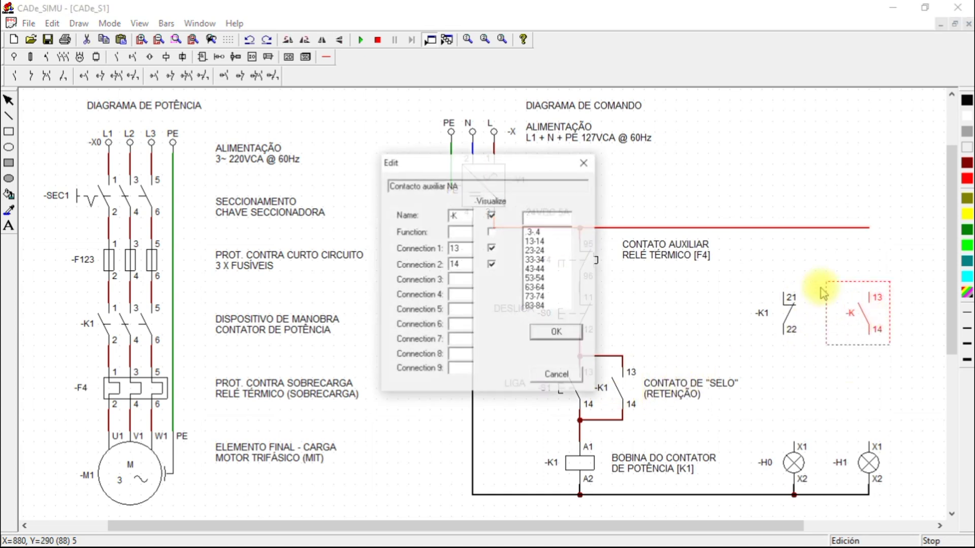
{"action": "left_click", "coordinate": [536, 259]}
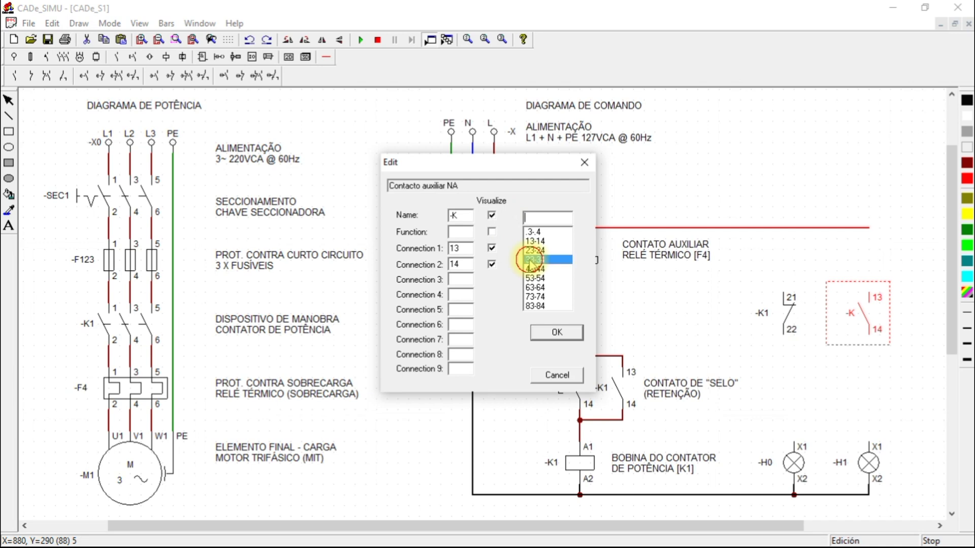
{"action": "left_click", "coordinate": [468, 220]}
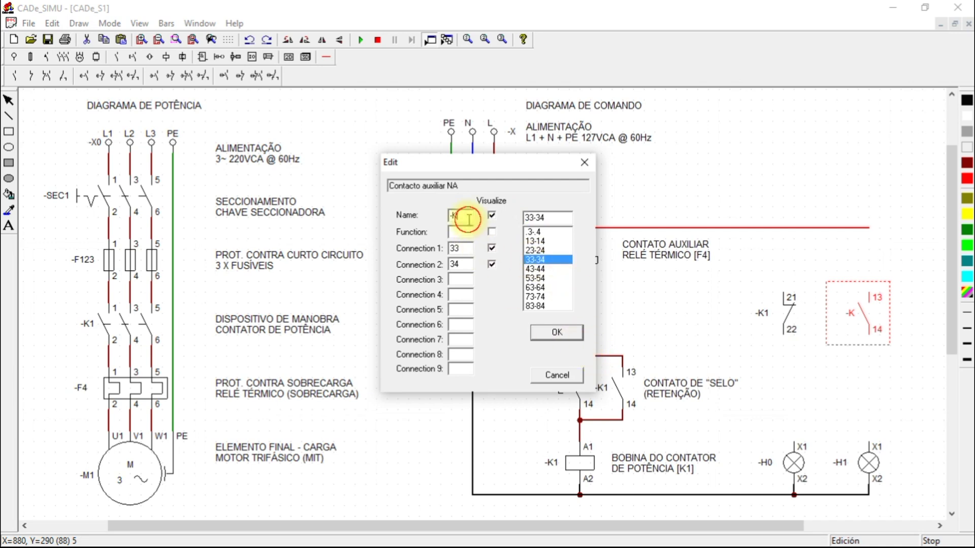
{"action": "type", "text": "1"}
{"action": "left_click", "coordinate": [541, 331]}
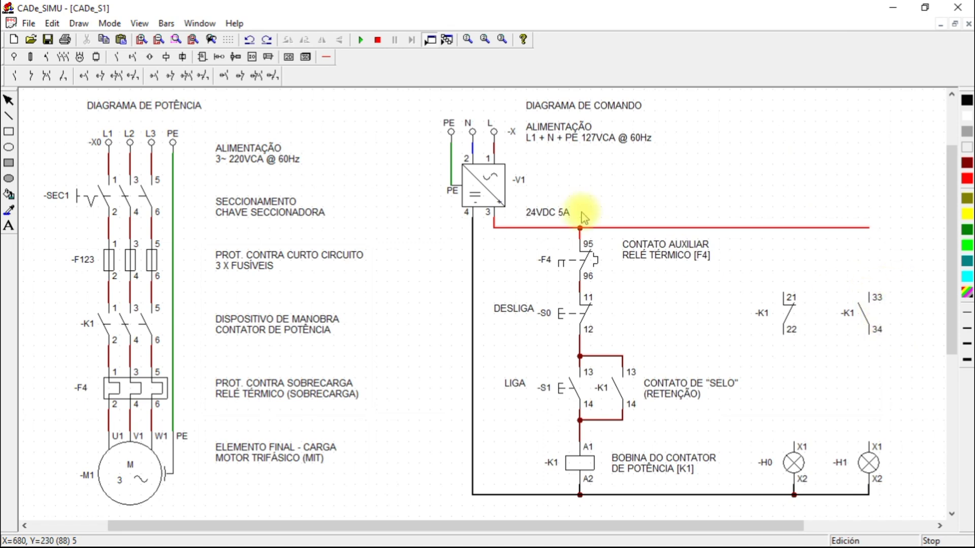
- Draw red wires connecting terminals 21 and 33 of the K1 auxiliary contacts to the 24 VDC rail
{"action": "left_click", "coordinate": [326, 56]}
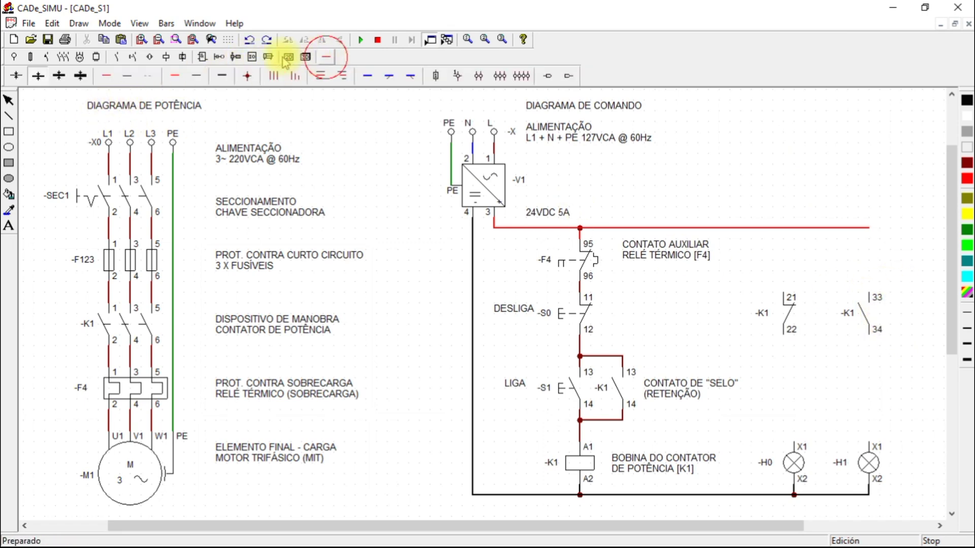
{"action": "left_click", "coordinate": [173, 77]}
{"action": "left_click_drag", "start_coordinate": [783, 294], "coordinate": [785, 238]}
{"action": "left_click_drag", "start_coordinate": [870, 293], "coordinate": [871, 230]}
- Wire terminal X1 of lamp H0 up to the normally closed K1 contact and X1 of H1 to terminal 34
{"action": "left_click", "coordinate": [106, 76]}
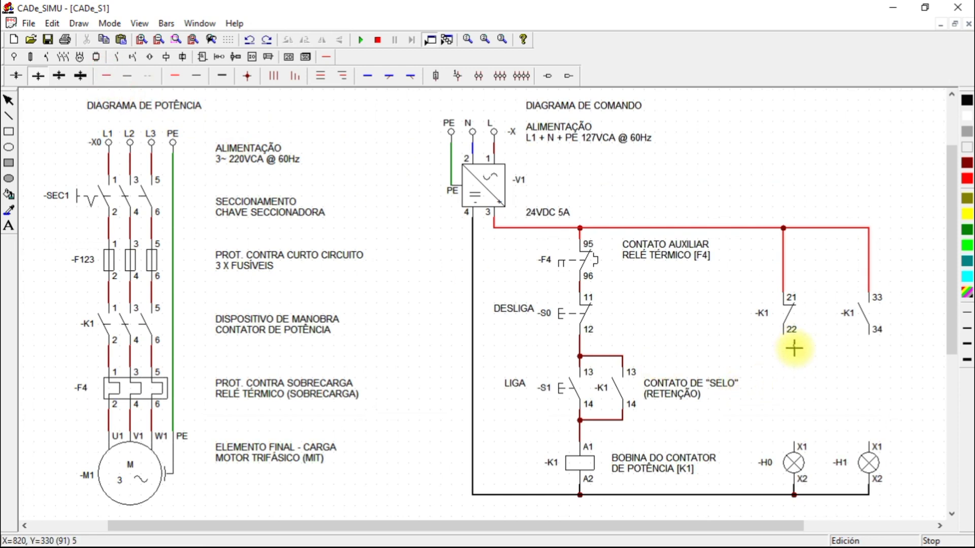
{"action": "left_click_drag", "start_coordinate": [800, 444], "coordinate": [796, 347]}
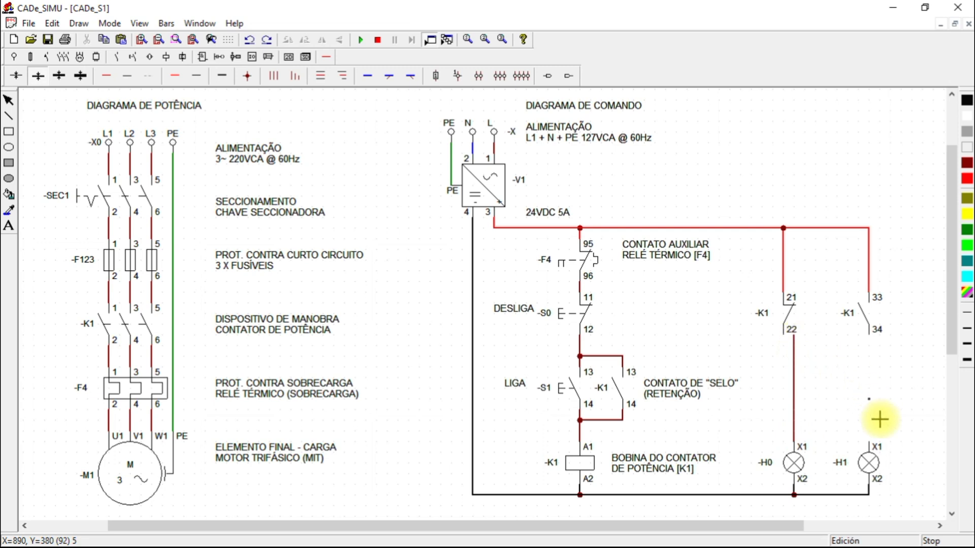
{"action": "left_click_drag", "start_coordinate": [871, 441], "coordinate": [872, 341]}
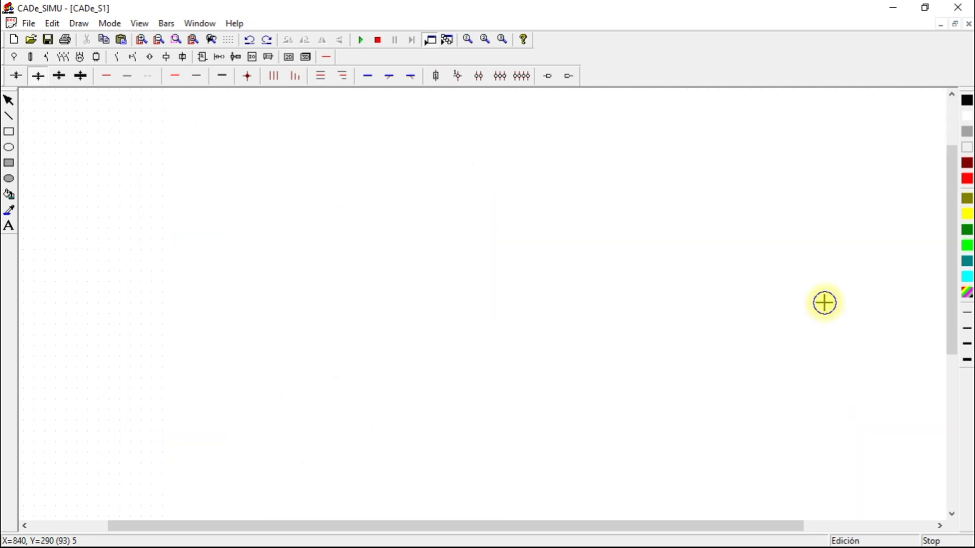
- Move the normally closed K1 contact together with its red feed wire into line with lamp H0's wire
{"action": "left_click_drag", "start_coordinate": [741, 187], "coordinate": [826, 349]}
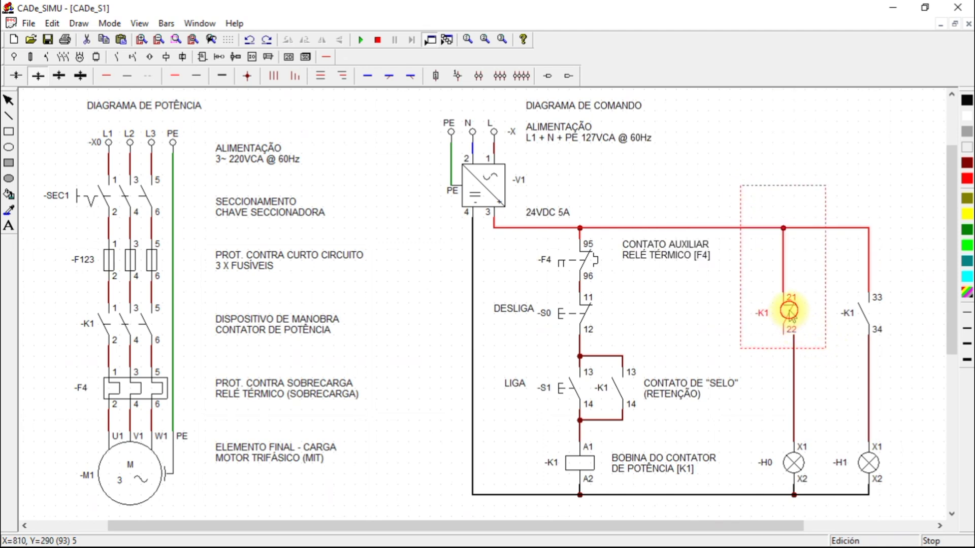
{"action": "left_click_drag", "start_coordinate": [791, 315], "coordinate": [802, 315]}
{"action": "left_click", "coordinate": [726, 153]}
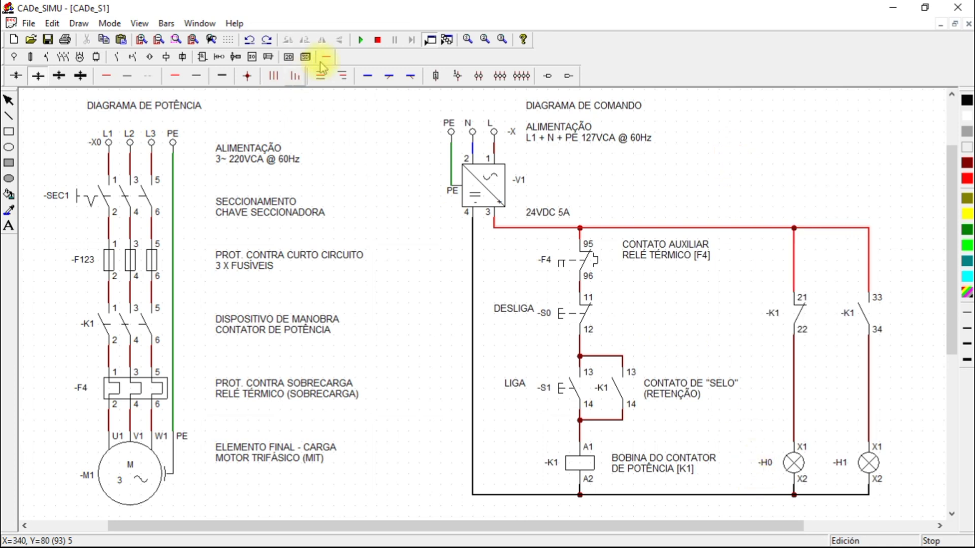
- Simulate the circuit: close SEC1, start the motor with S1, and trip and reset the overload relay F4
{"action": "left_click", "coordinate": [361, 40]}
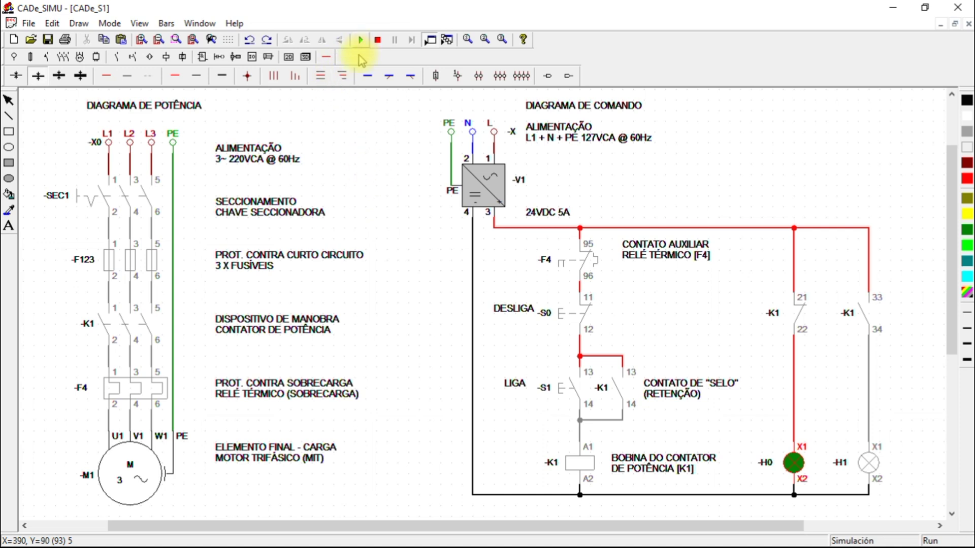
{"action": "left_click", "coordinate": [87, 200]}
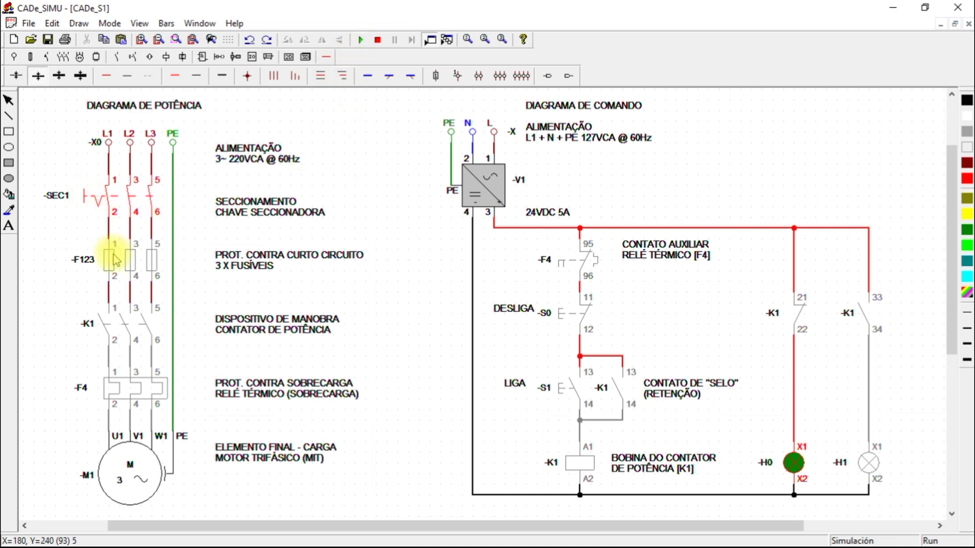
{"action": "left_click", "coordinate": [563, 389]}
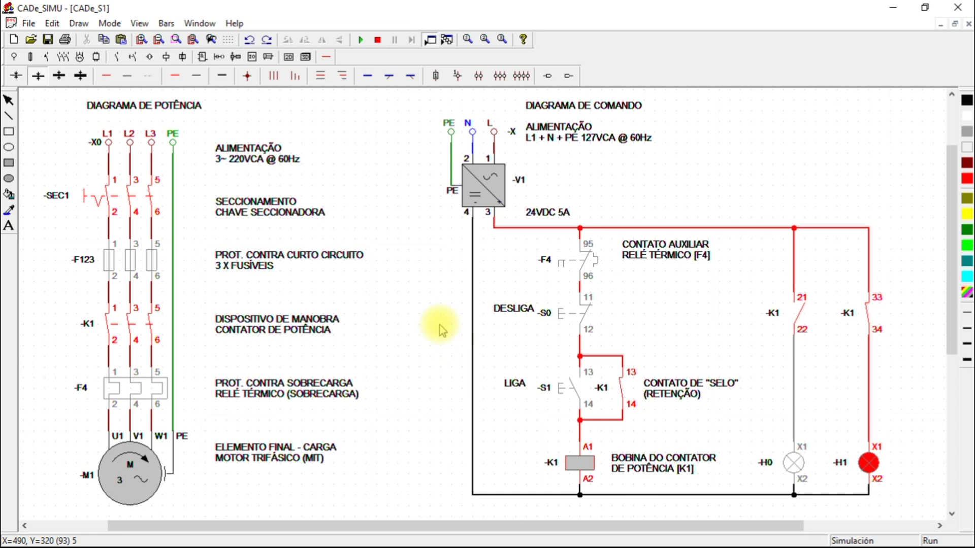
{"action": "left_click", "coordinate": [125, 397]}
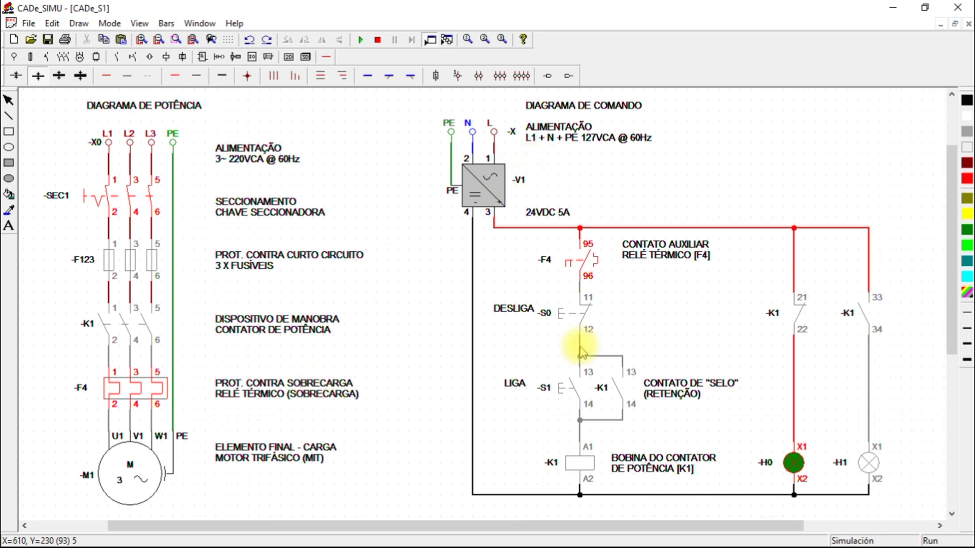
{"action": "left_click", "coordinate": [144, 391]}
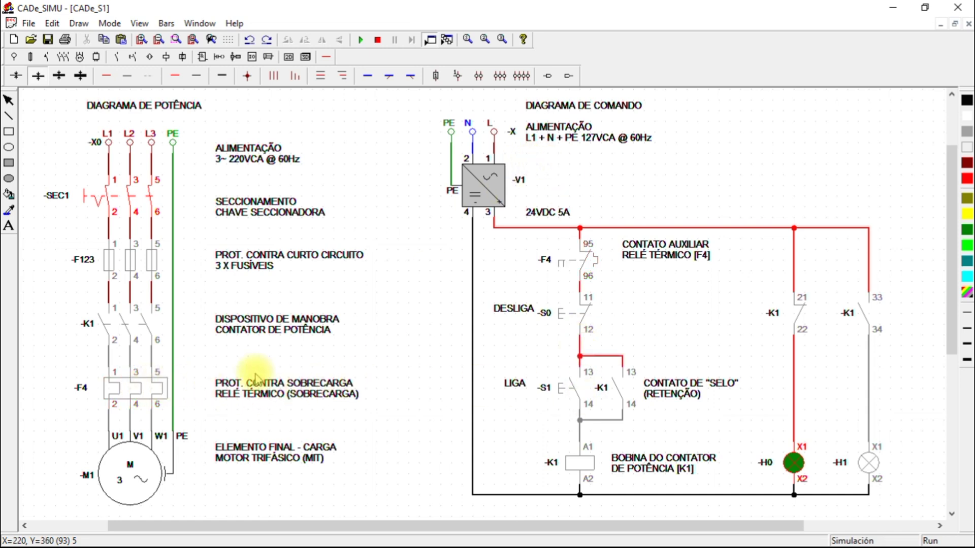
- Restart the motor with S1, stop it with S0 and end the simulation
{"action": "left_click", "coordinate": [564, 390]}
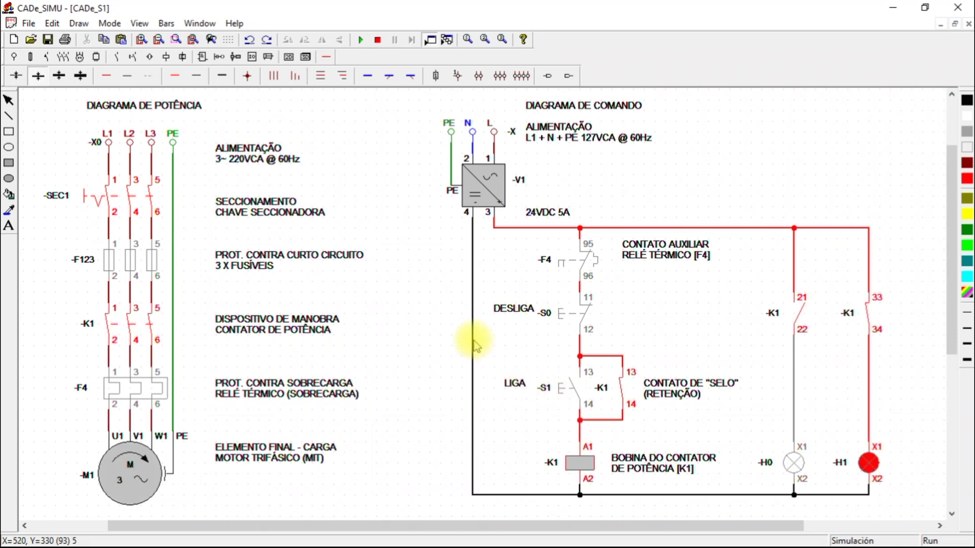
{"action": "left_click", "coordinate": [563, 313]}
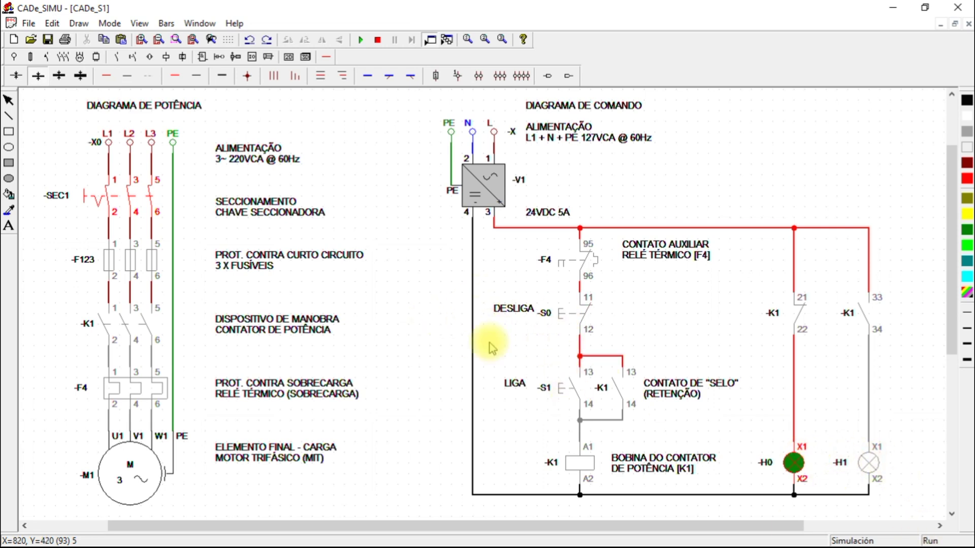
{"action": "left_click", "coordinate": [376, 40]}
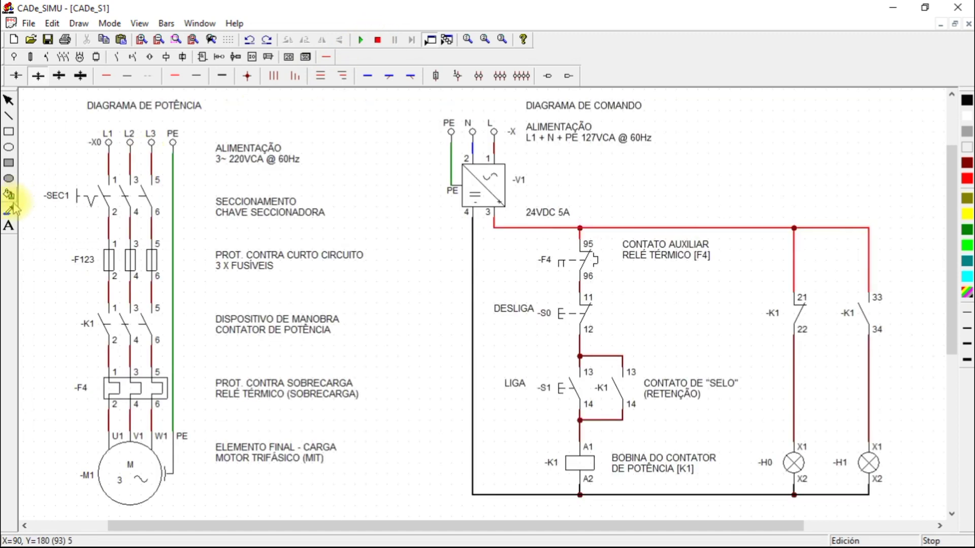
- Add the text label MOTOR DESLIGADO below lamp H0
{"action": "left_click", "coordinate": [8, 225]}
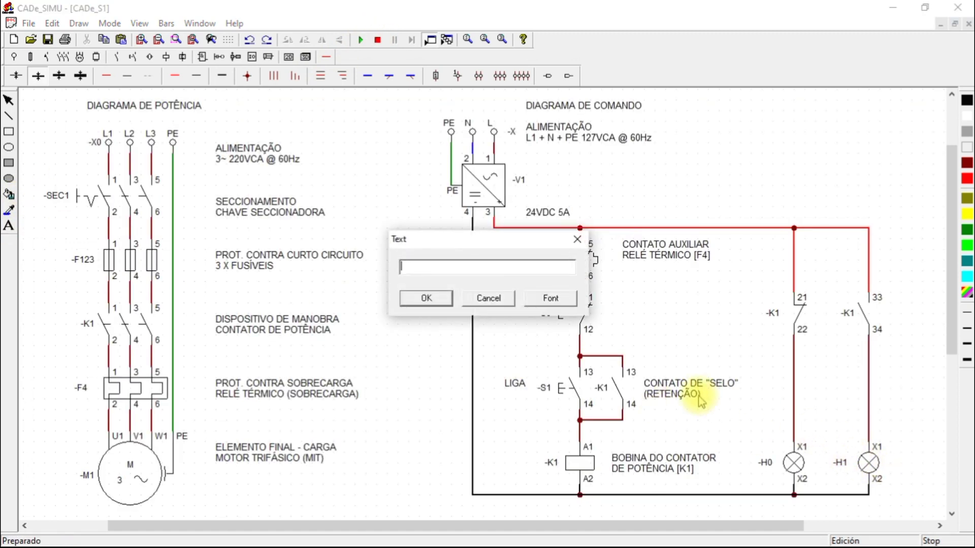
{"action": "type", "text": "MOTOR DESLIGADO"}
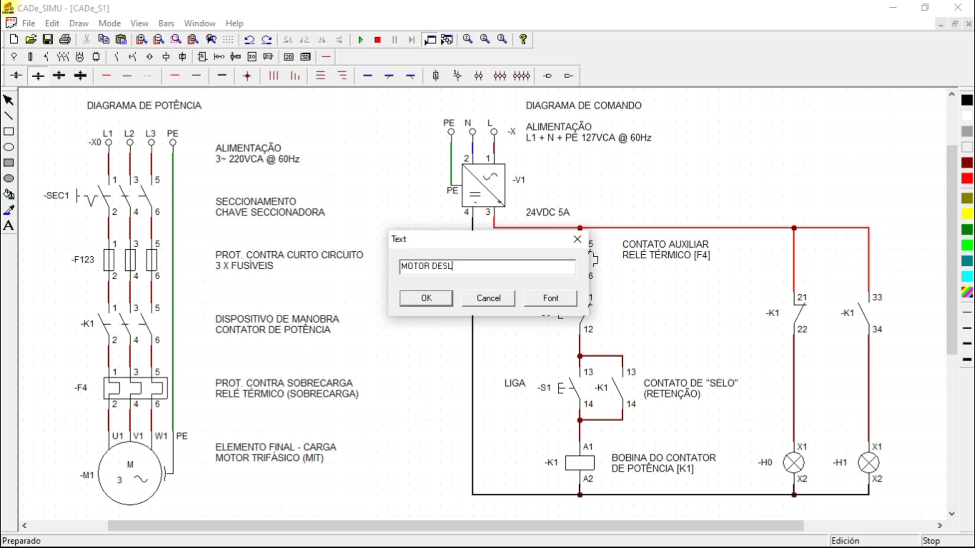
{"action": "left_click", "coordinate": [422, 298]}
{"action": "left_click", "coordinate": [758, 511]}
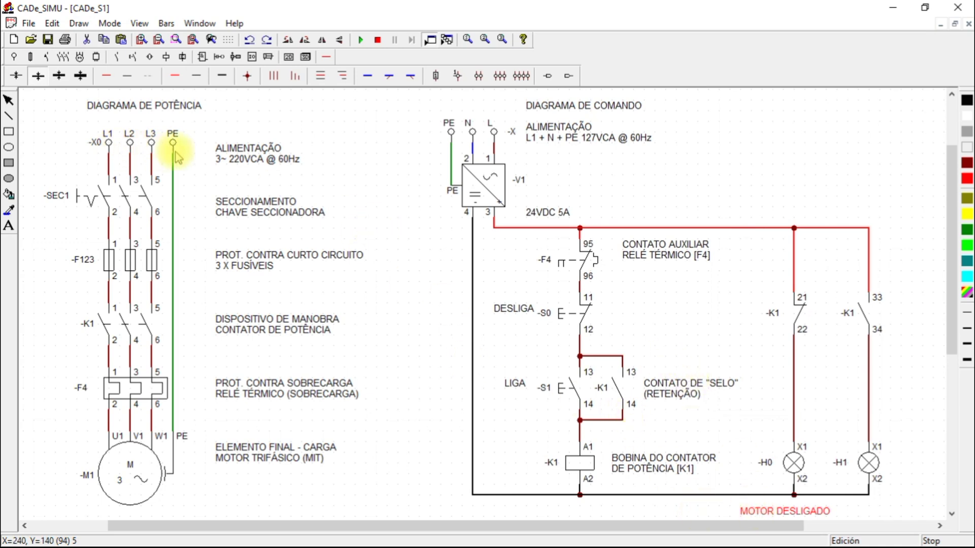
- Add the text label MOTOR LIGADO below lamp H1
{"action": "left_click", "coordinate": [9, 227]}
{"action": "type", "text": "MOTOR LIGADO"}
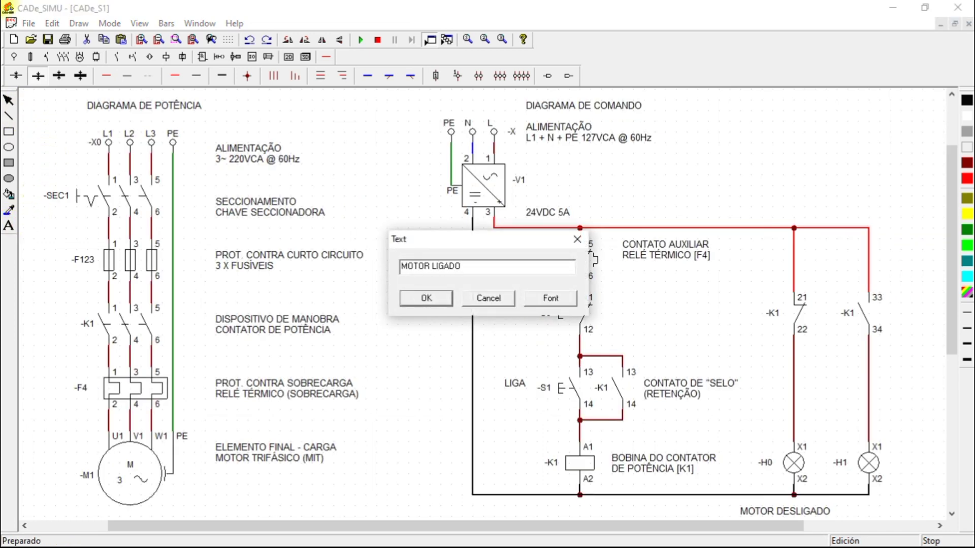
{"action": "left_click", "coordinate": [403, 302]}
{"action": "left_click", "coordinate": [892, 510]}
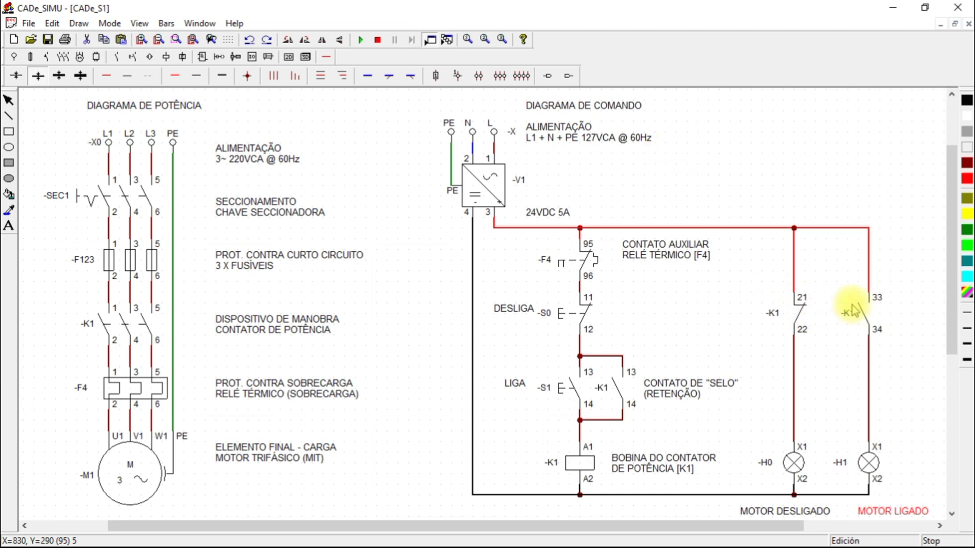
- Simulate the circuit: close SEC1, start the motor with S1, stop it with S0 and end the simulation
{"action": "left_click", "coordinate": [361, 40]}
{"action": "left_click", "coordinate": [90, 199]}
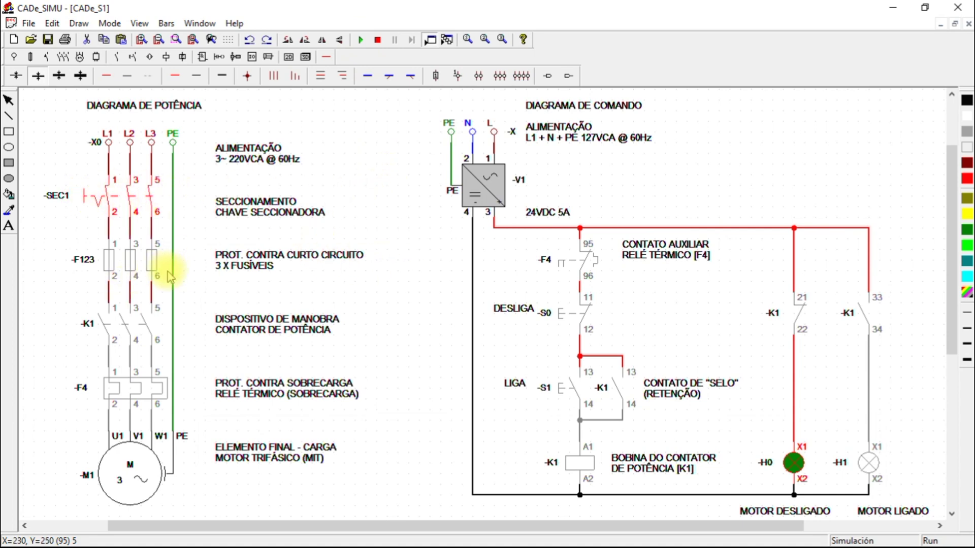
{"action": "left_click", "coordinate": [569, 386]}
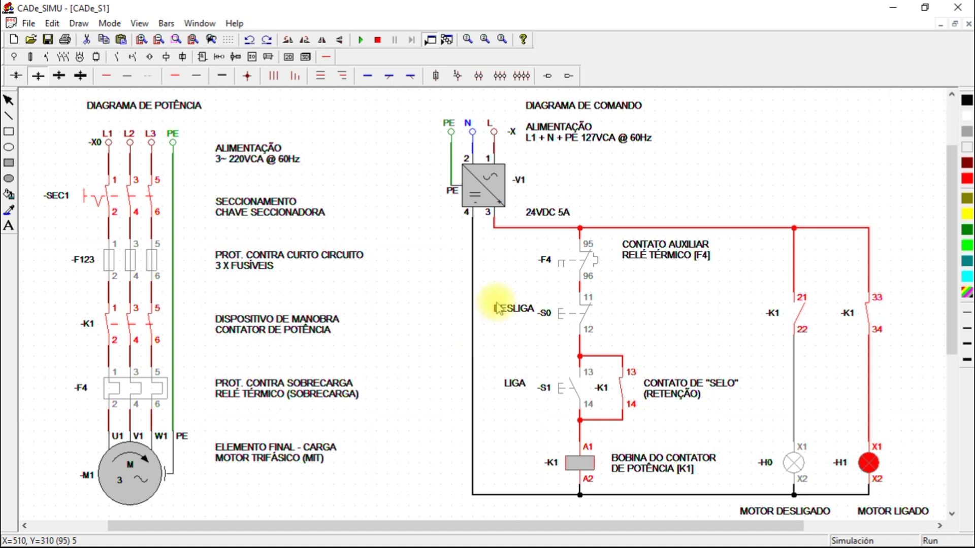
{"action": "left_click", "coordinate": [567, 314]}
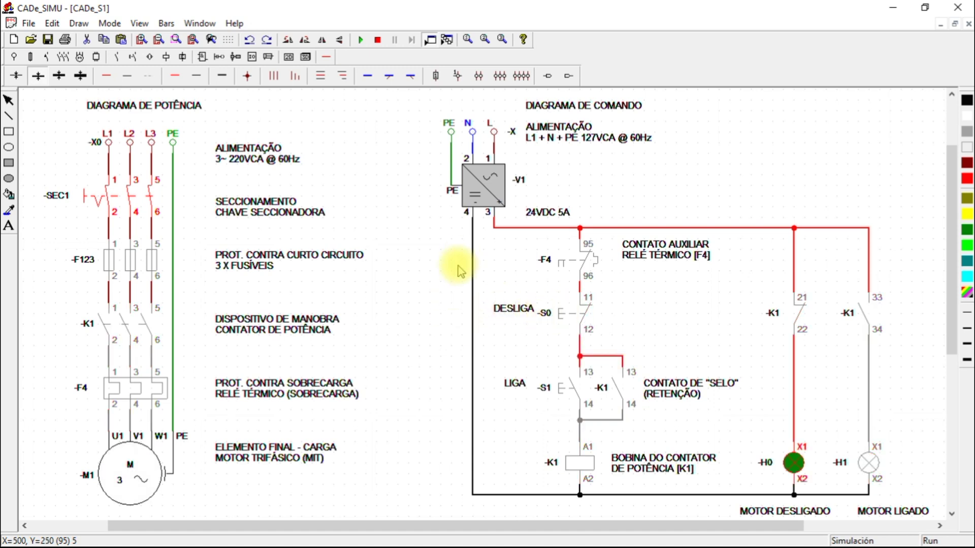
{"action": "left_click", "coordinate": [378, 40]}
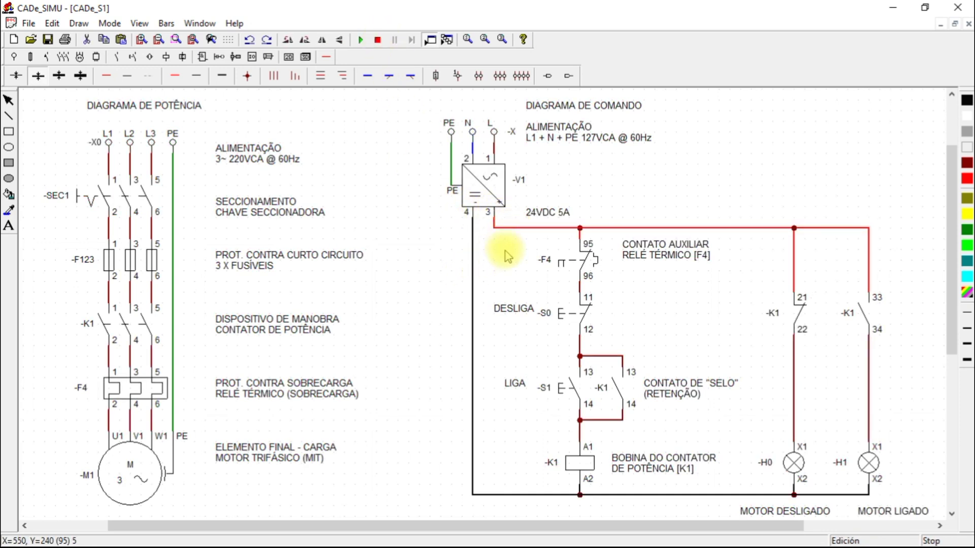
- Delete the horizontal red supply wire and place a single-pole fuse, rotated to horizontal, between V1's positive output and the F4 branch
{"action": "key", "text": "Delete"}
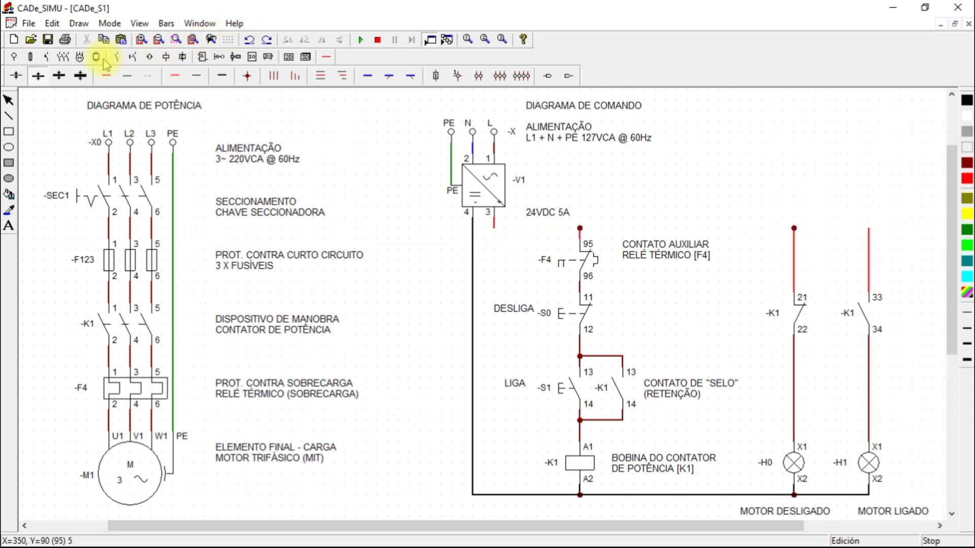
{"action": "left_click", "coordinate": [32, 57]}
{"action": "left_click", "coordinate": [19, 76]}
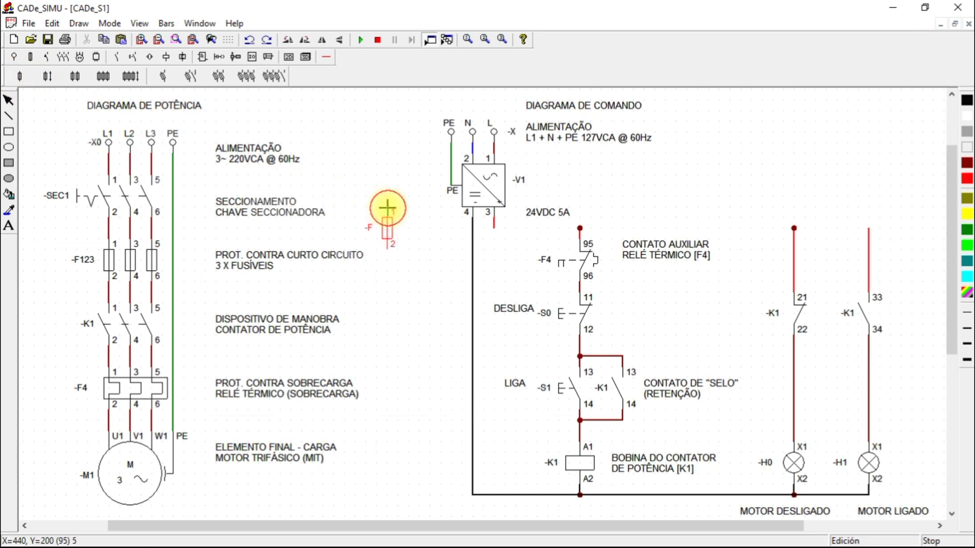
{"action": "left_click", "coordinate": [505, 218]}
{"action": "left_click_drag", "start_coordinate": [514, 258], "coordinate": [514, 268]}
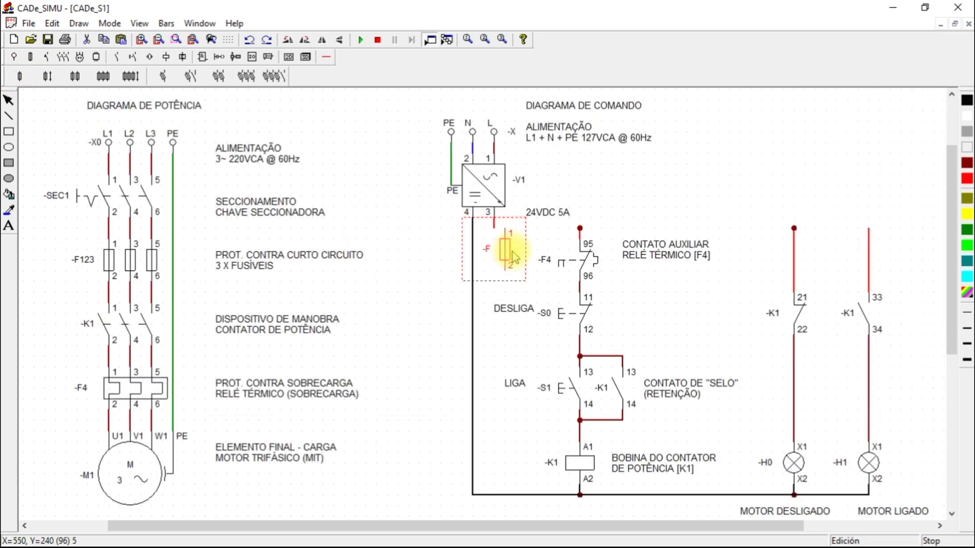
{"action": "left_click", "coordinate": [305, 41]}
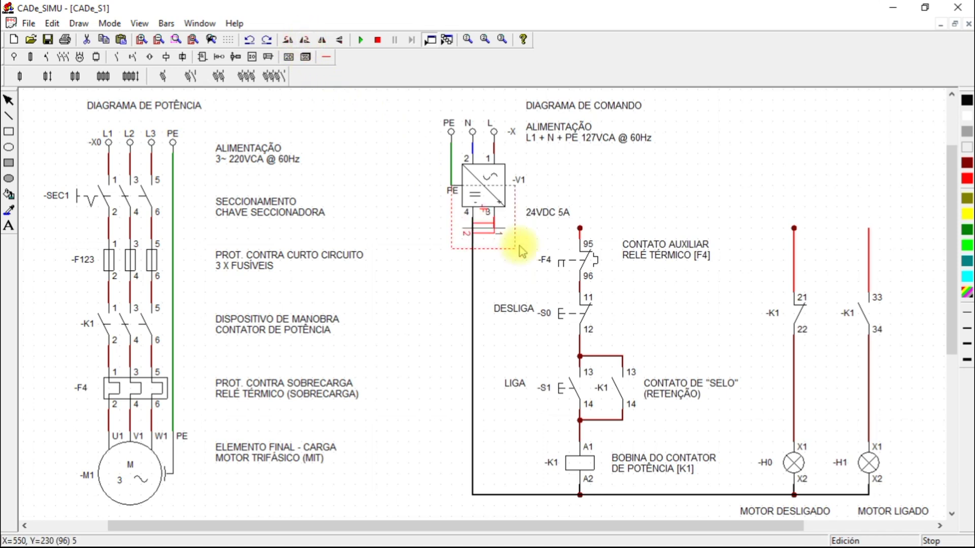
{"action": "left_click_drag", "start_coordinate": [483, 224], "coordinate": [544, 242]}
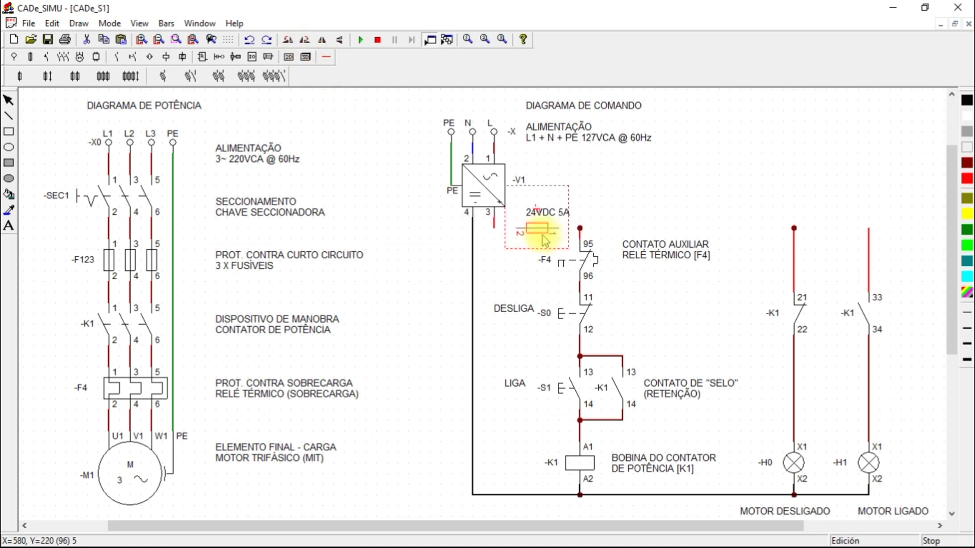
- Move the 24VDC 5A label up beside V1 and mirror the fuse so terminal 1 faces V1, placing it back in the supply line
{"action": "left_click_drag", "start_coordinate": [592, 204], "coordinate": [678, 197]}
{"action": "mouse_move", "coordinate": [543, 211]}
{"action": "left_mouse_down"}
{"action": "mouse_move", "coordinate": [525, 201]}
{"action": "mouse_move", "coordinate": [535, 200]}
{"action": "left_mouse_up"}
{"action": "left_click", "coordinate": [681, 193]}
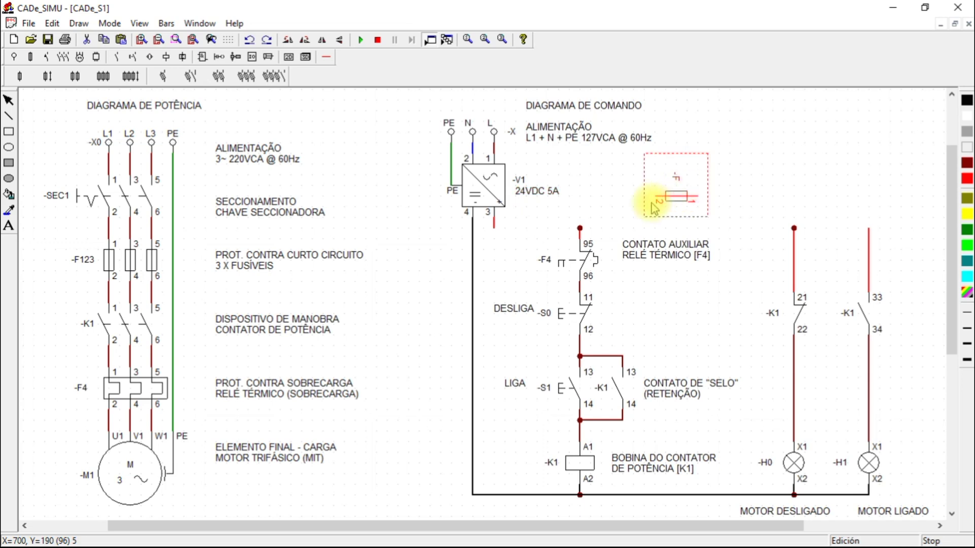
{"action": "left_click", "coordinate": [322, 40]}
{"action": "left_click_drag", "start_coordinate": [724, 198], "coordinate": [544, 234]}
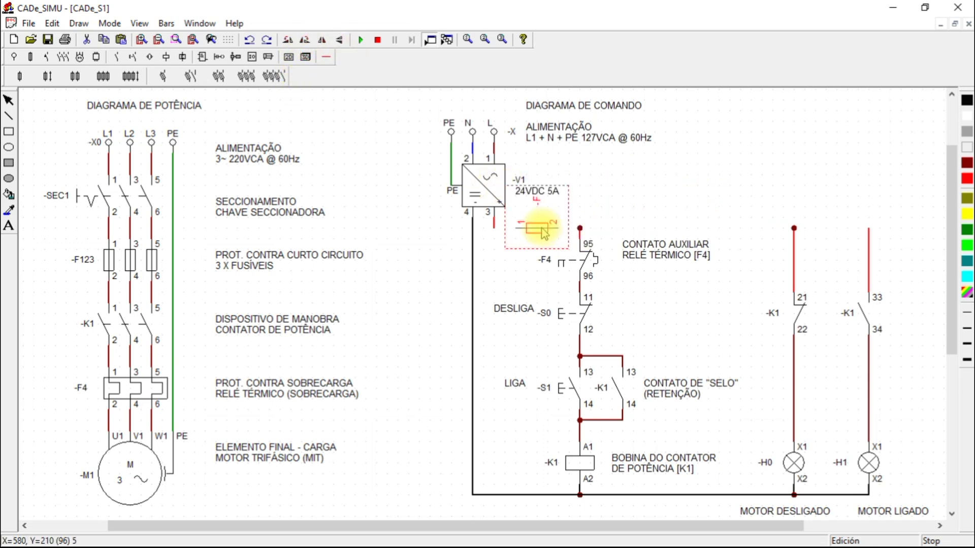
{"action": "left_click", "coordinate": [626, 198]}
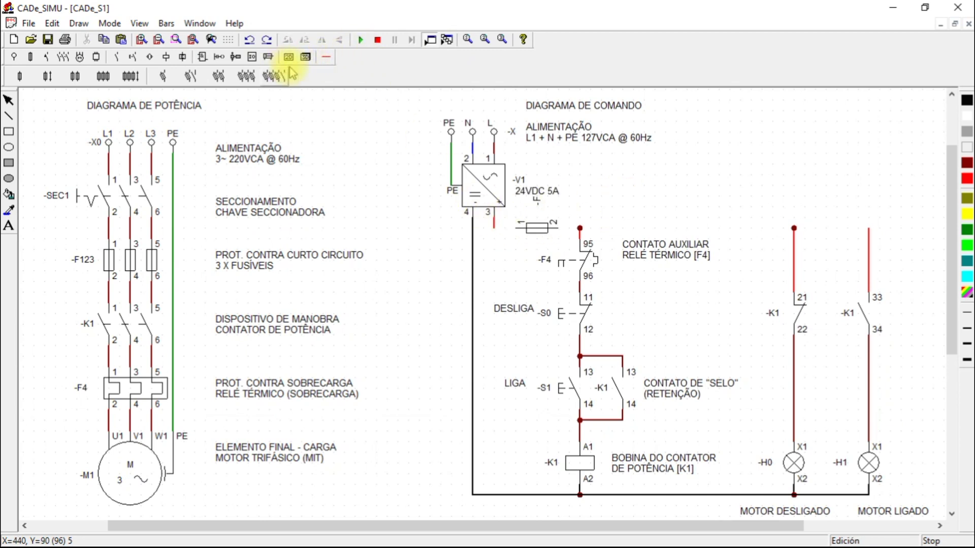
- Wire the fuse in red from V1's terminal 3 and onward to the F4, H0 and H1 branches
{"action": "left_click", "coordinate": [326, 56]}
{"action": "left_click", "coordinate": [174, 74]}
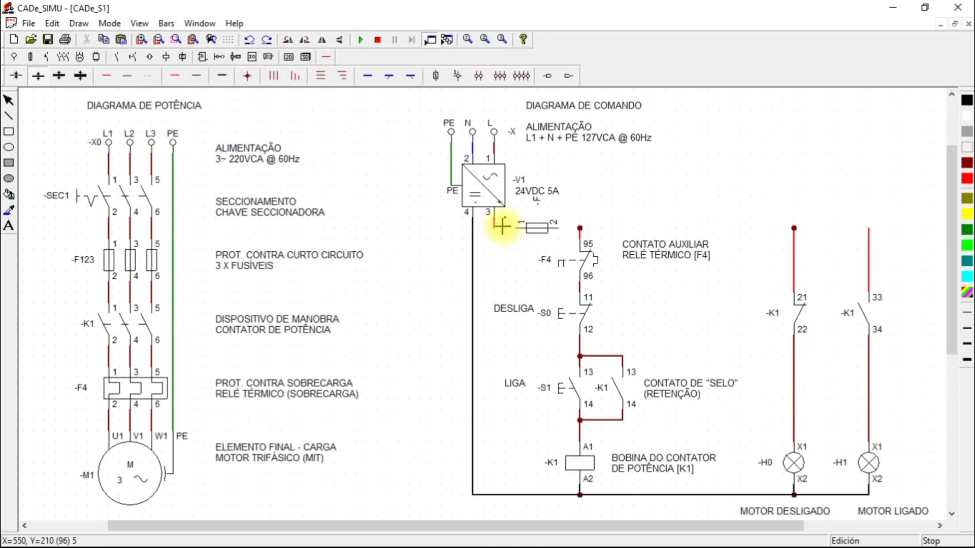
{"action": "left_click", "coordinate": [517, 228]}
{"action": "left_click", "coordinate": [558, 228]}
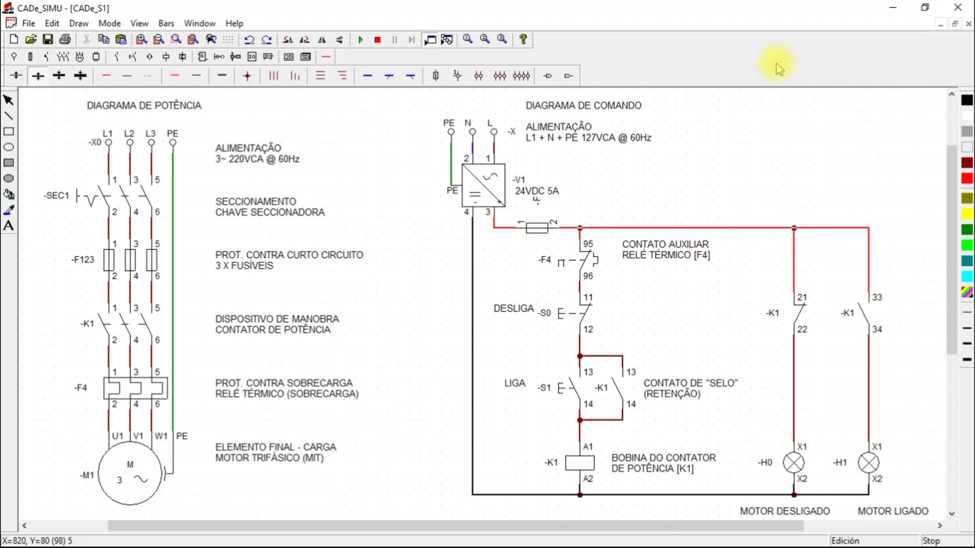
{"action": "right_click", "coordinate": [720, 172]}
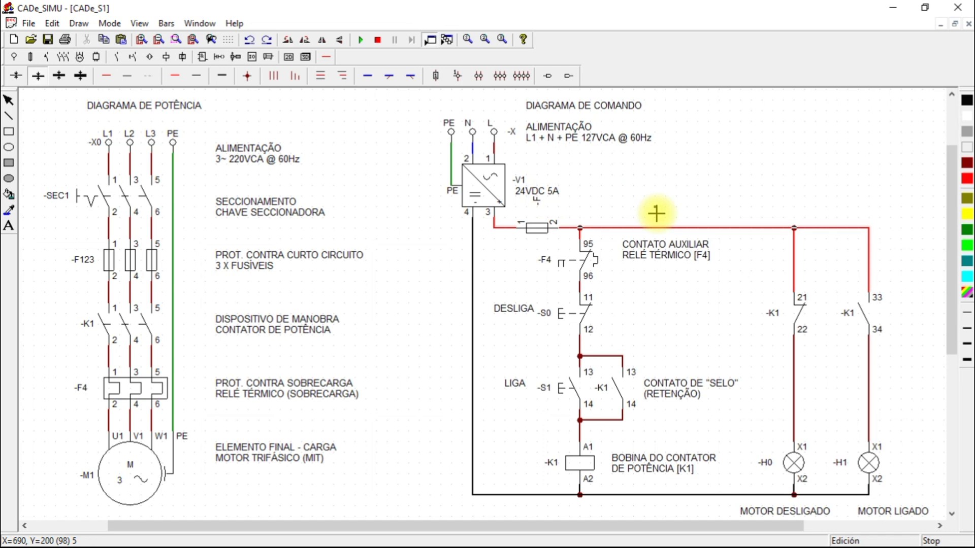
- Name the control circuit fuse -F5 and move the 24VDC 5A label to the left side of V1
{"action": "double_click", "coordinate": [537, 228]}
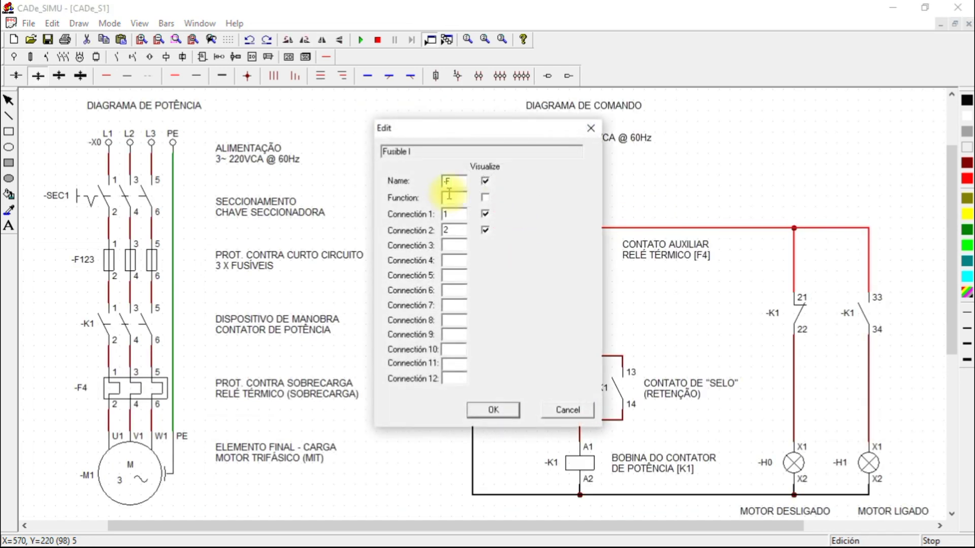
{"action": "type", "text": "5"}
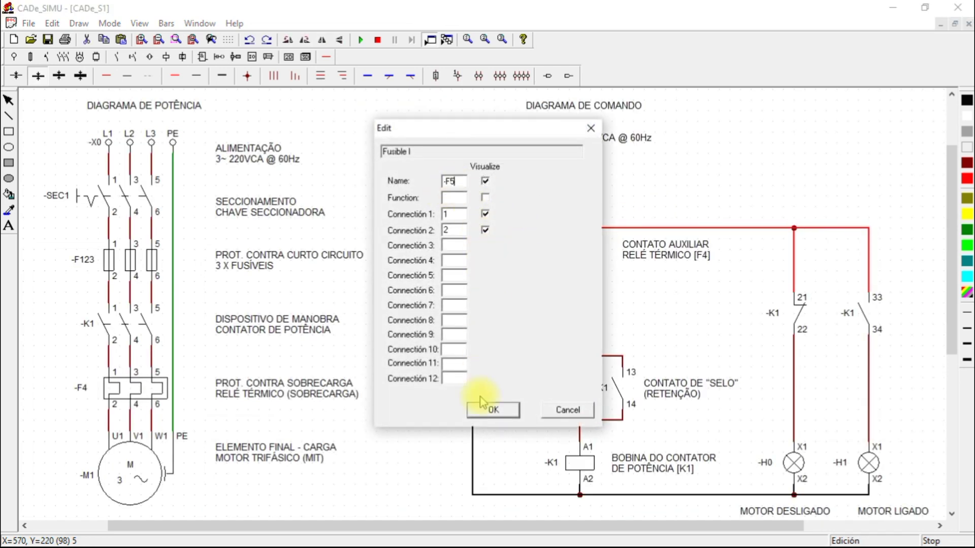
{"action": "left_click", "coordinate": [493, 409]}
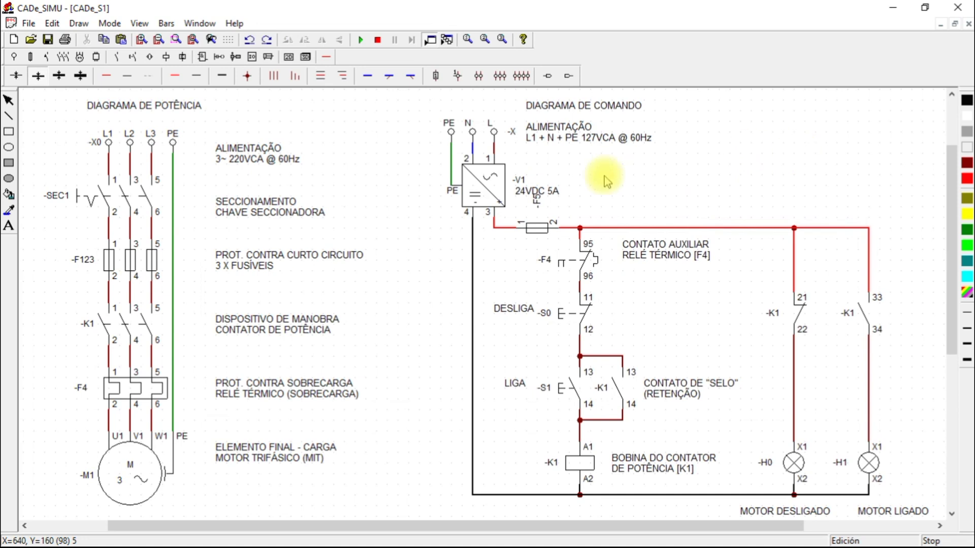
{"action": "left_click_drag", "start_coordinate": [544, 191], "coordinate": [442, 198]}
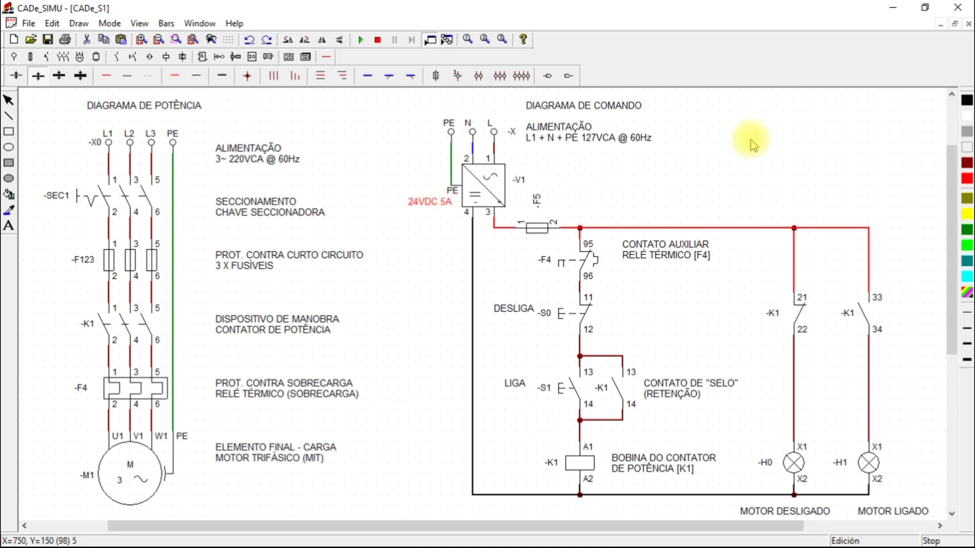
- Simulate the circuit: close SEC1, start the motor with S1, then blow and restore fuse F5
{"action": "left_click", "coordinate": [361, 39]}
{"action": "left_click", "coordinate": [90, 199]}
{"action": "left_click", "coordinate": [575, 390]}
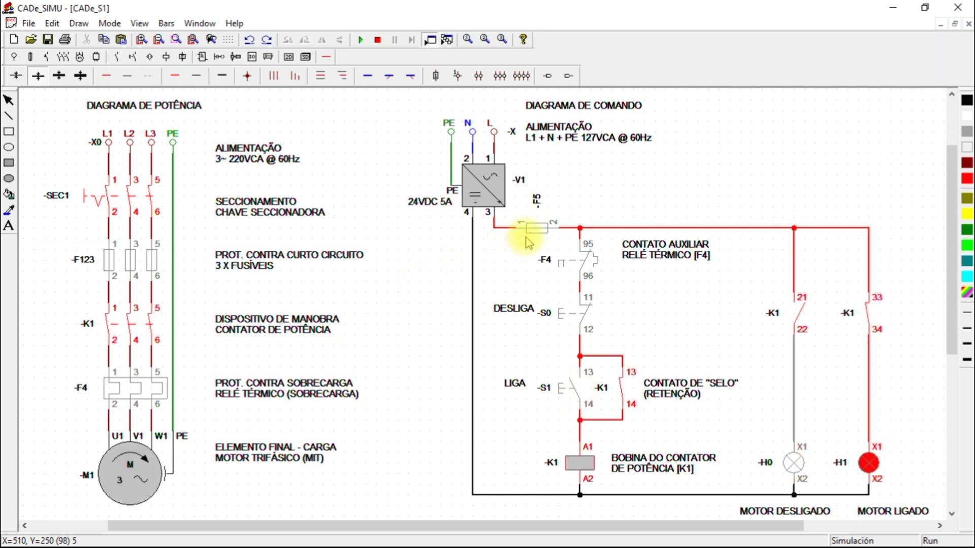
{"action": "left_click", "coordinate": [542, 229]}
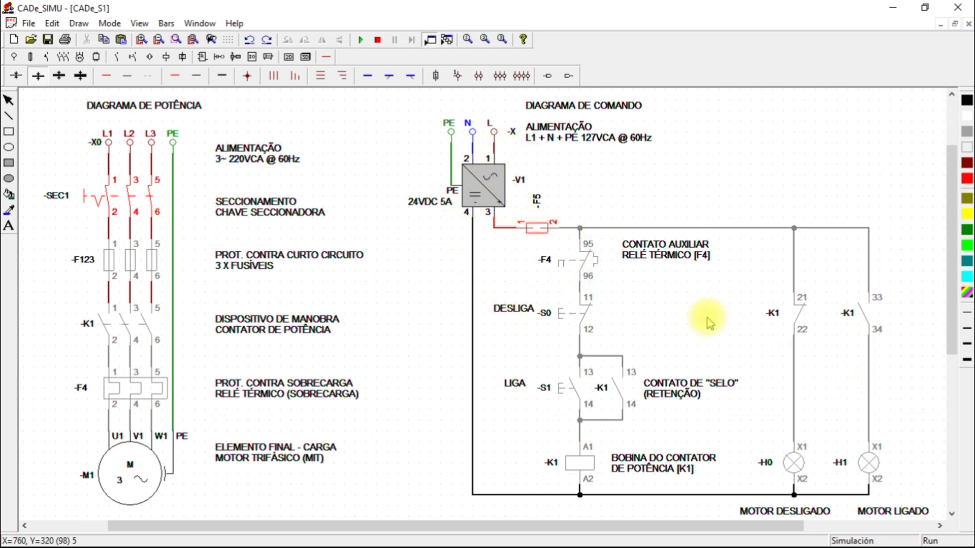
{"action": "left_click", "coordinate": [537, 229]}
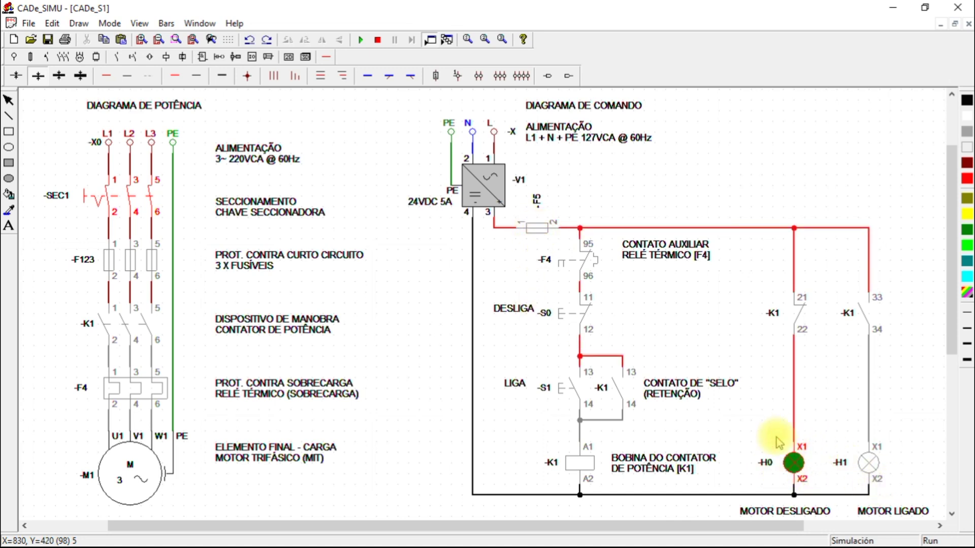
- Start the motor with S1, stop it with S0, start it again and end the simulation
{"action": "left_click", "coordinate": [561, 391]}
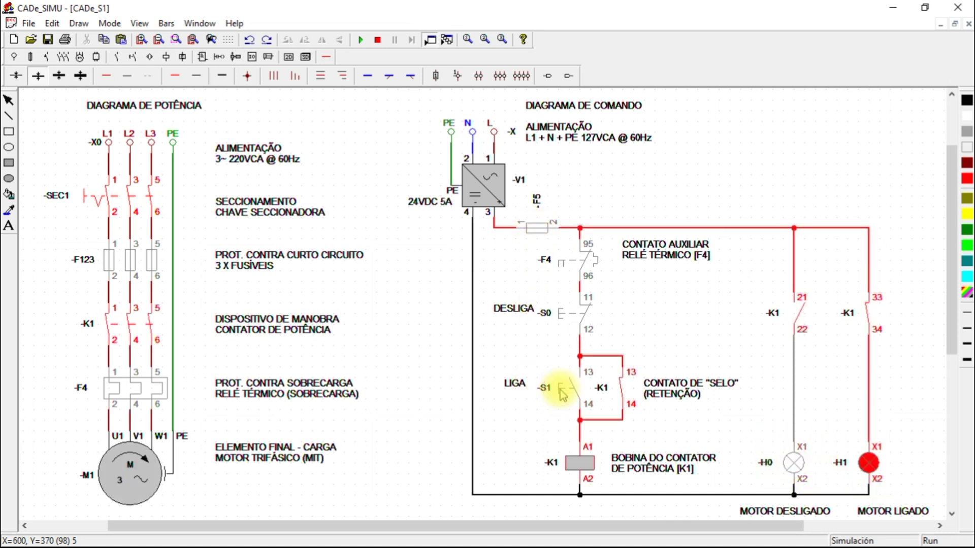
{"action": "left_click", "coordinate": [563, 316]}
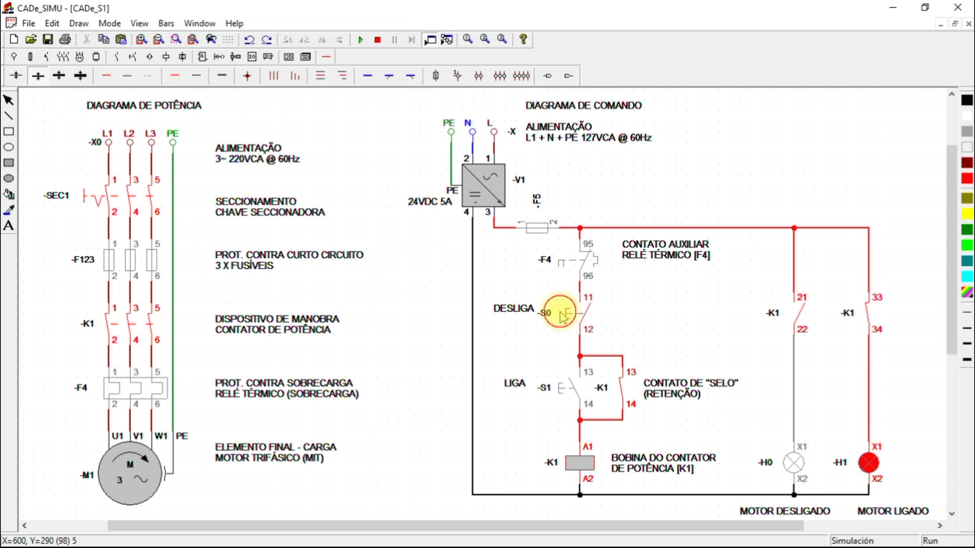
{"action": "left_click", "coordinate": [570, 387]}
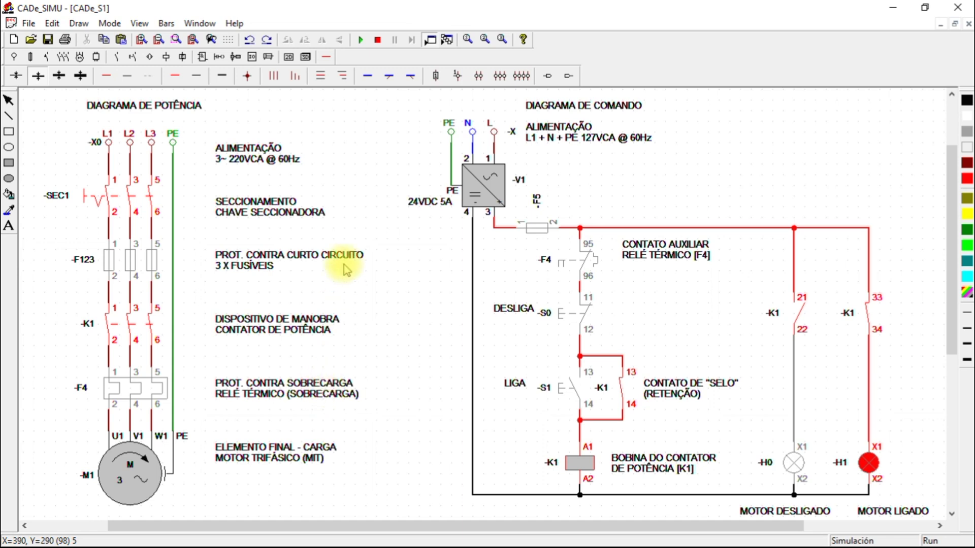
{"action": "left_click", "coordinate": [380, 41]}
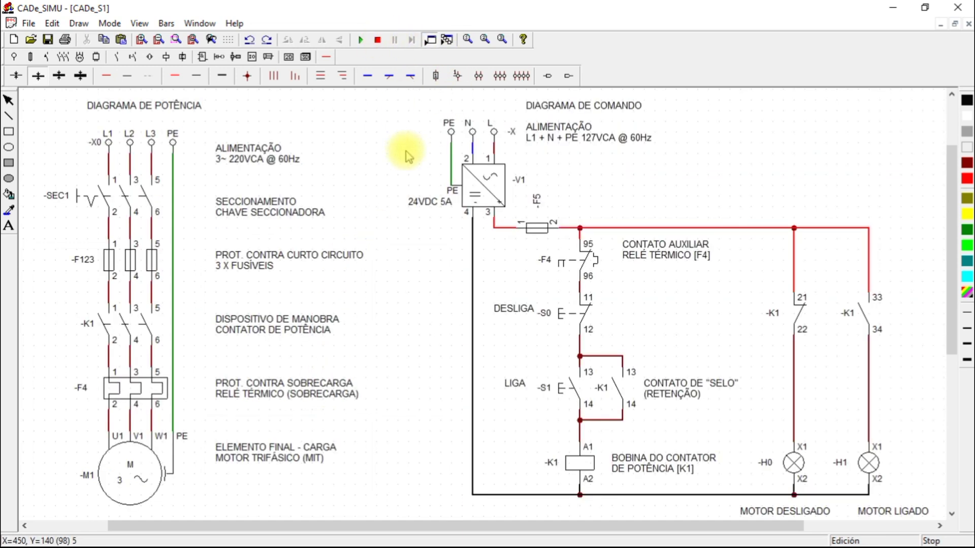
{"action": "left_click", "coordinate": [31, 24]}
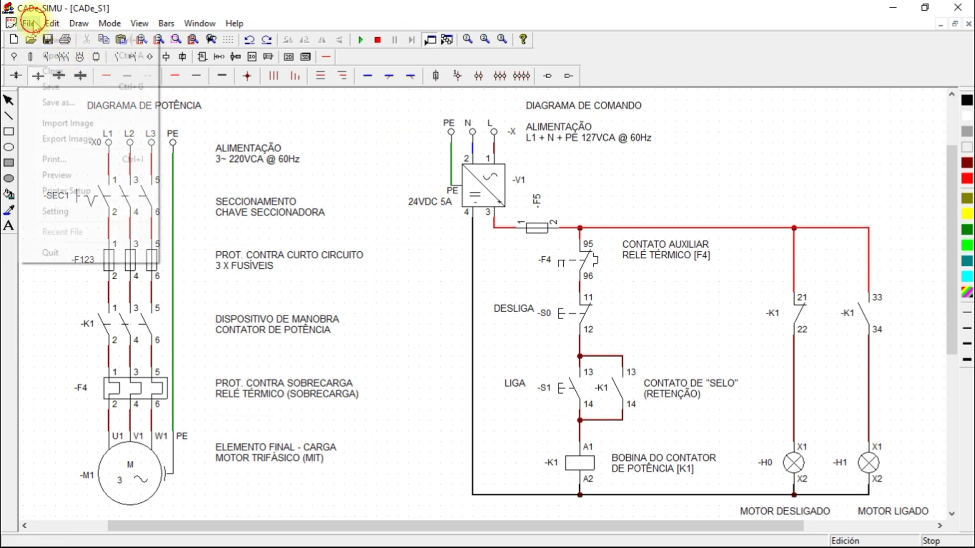
{"action": "left_click", "coordinate": [63, 102]}
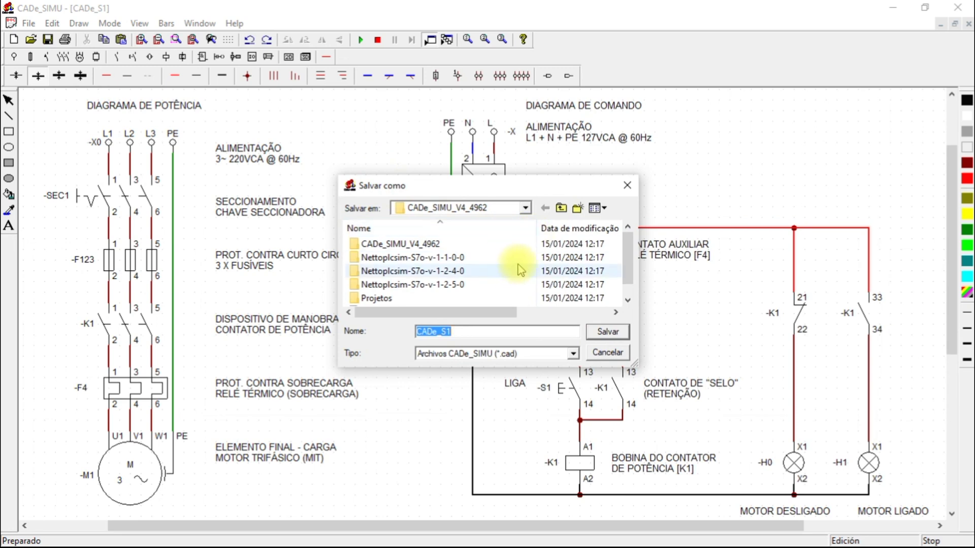
{"action": "double_click", "coordinate": [491, 337]}
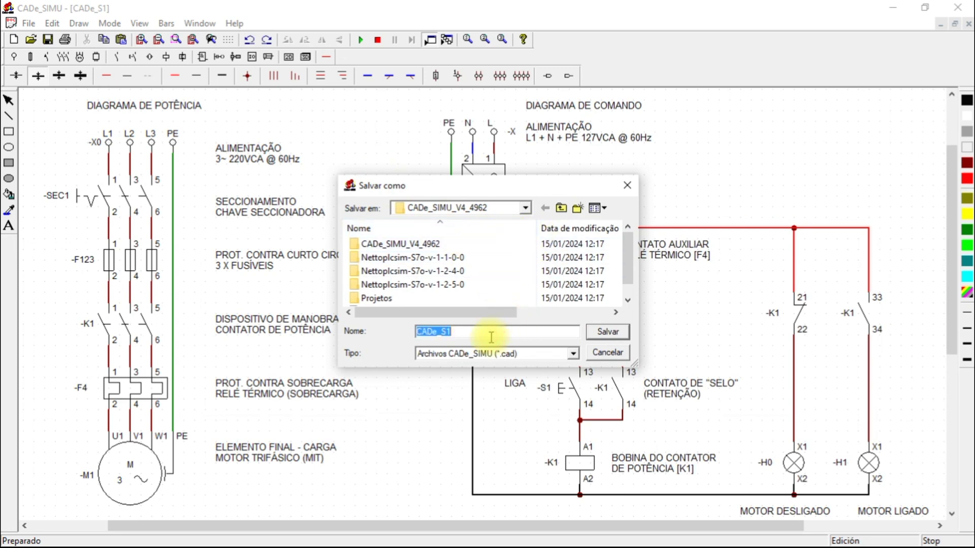
{"action": "type", "text": "PRJ"}
{"action": "key", "text": "BackSpace"}
{"action": "key", "text": "BackSpace"}
{"action": "key", "text": "BackSpace"}
{"action": "key", "text": "Tab"}
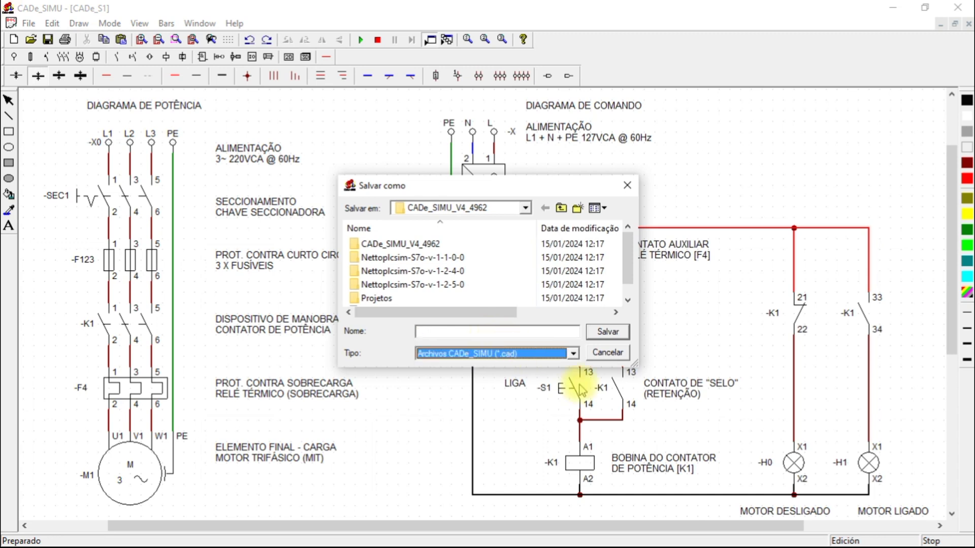
{"action": "left_click", "coordinate": [615, 355]}
- Save the project under the file name prj_1_partida_direta_a.cad in the CADe_SIMU_V4_4962 folder
{"action": "left_click_drag", "start_coordinate": [948, 272], "coordinate": [965, 482]}
{"action": "left_click_drag", "start_coordinate": [650, 528], "coordinate": [826, 522]}
{"action": "left_click_drag", "start_coordinate": [804, 490], "coordinate": [808, 486]}
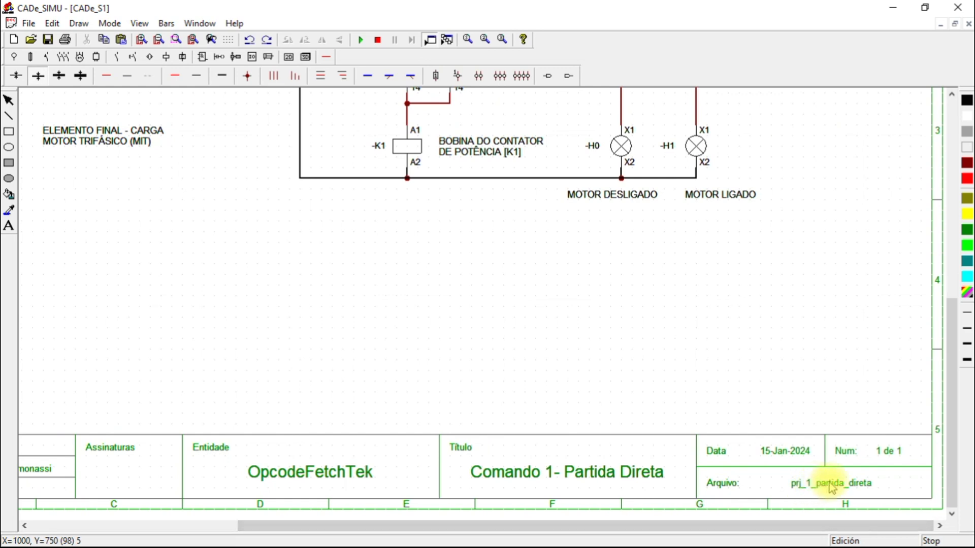
{"action": "left_click", "coordinate": [28, 23]}
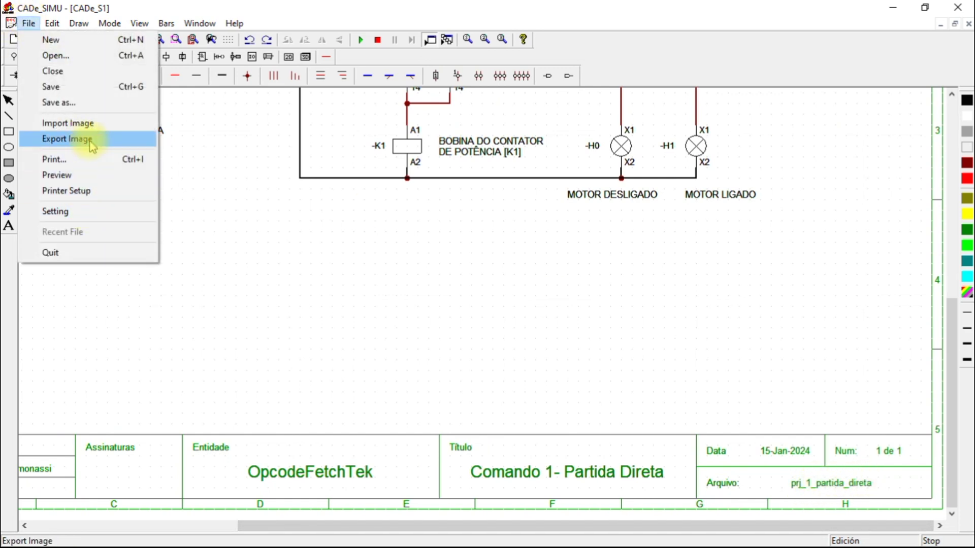
{"action": "left_click", "coordinate": [92, 103]}
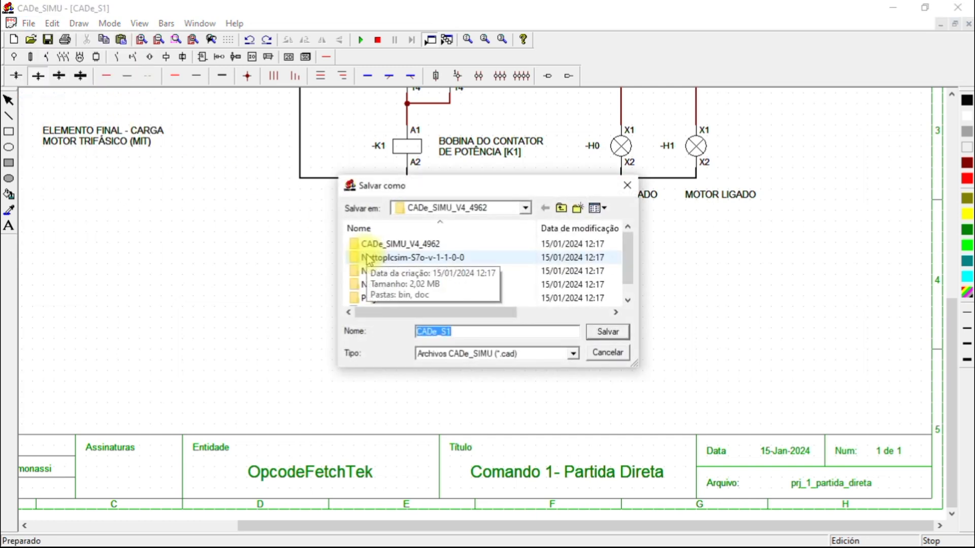
{"action": "type", "text": "PR"}
{"action": "key", "text": "BackSpace"}
{"action": "type", "text": "prj_1_partida_direta.cad"}
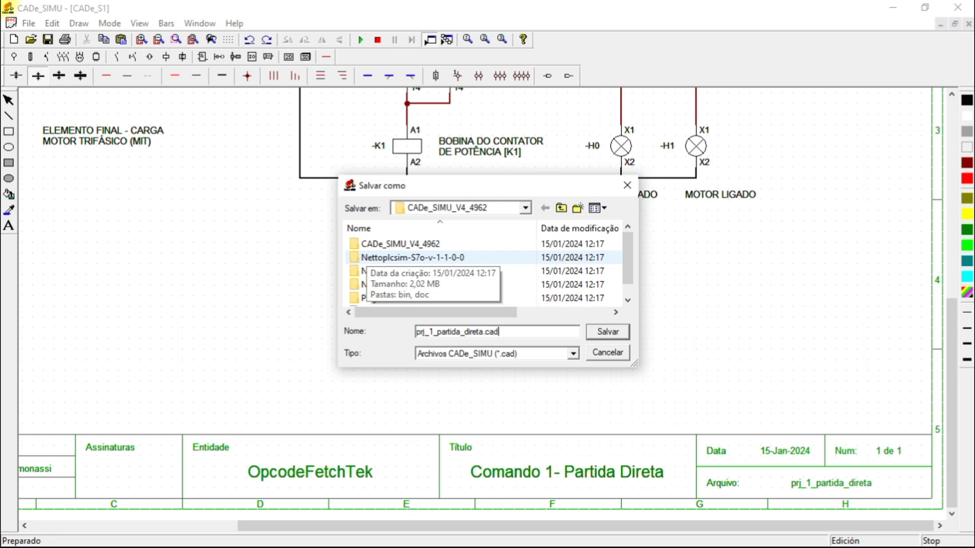
{"action": "left_click", "coordinate": [485, 333]}
{"action": "type", "text": "_a"}
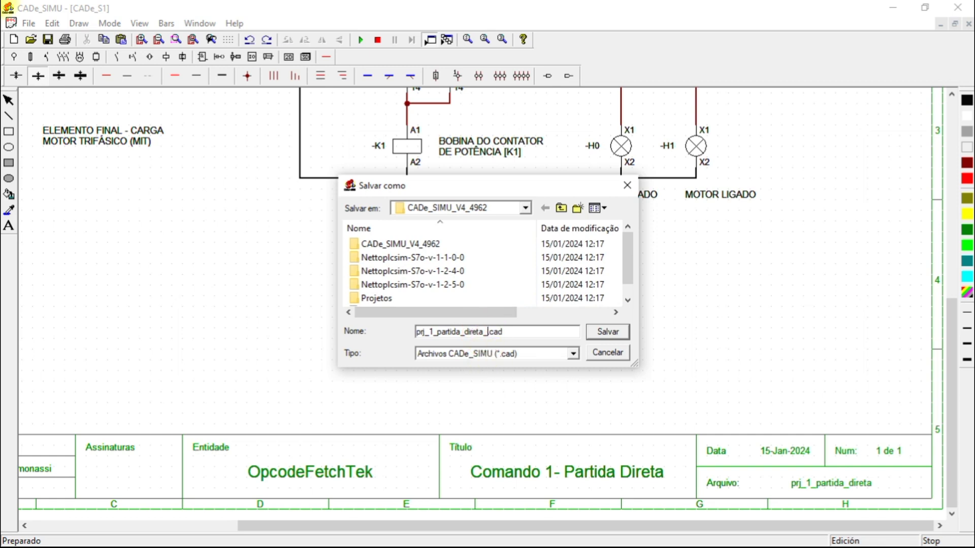
{"action": "left_click", "coordinate": [601, 333]}
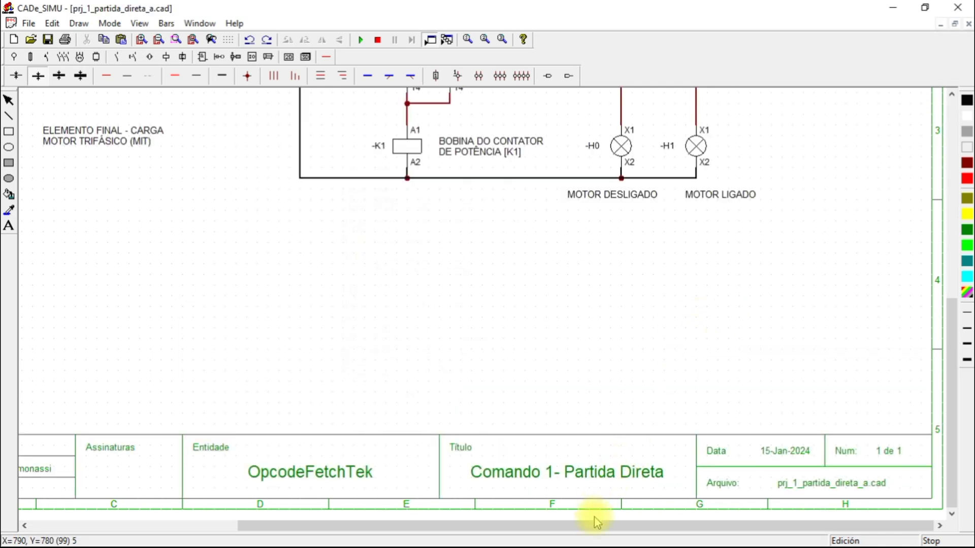
- Save a second copy of the project as prj_1_partida_direta_b.cad
{"action": "mouse_move", "coordinate": [588, 525]}
{"action": "left_mouse_down"}
{"action": "mouse_move", "coordinate": [359, 526]}
{"action": "mouse_move", "coordinate": [359, 496]}
{"action": "left_mouse_up"}
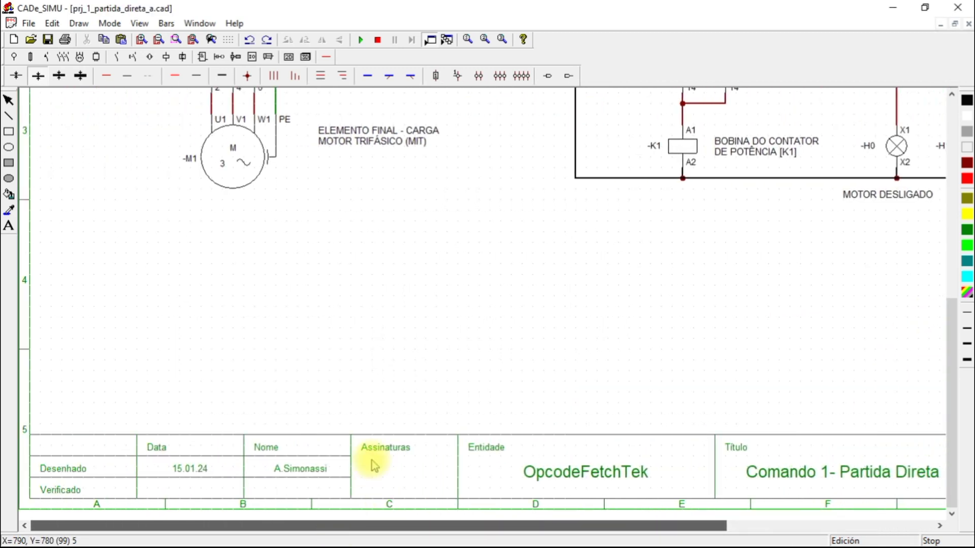
{"action": "scroll", "coordinate": [420, 326], "scroll_direction": "up", "scroll_amount": 3}
{"action": "scroll", "coordinate": [442, 315], "scroll_direction": "up", "scroll_amount": 3}
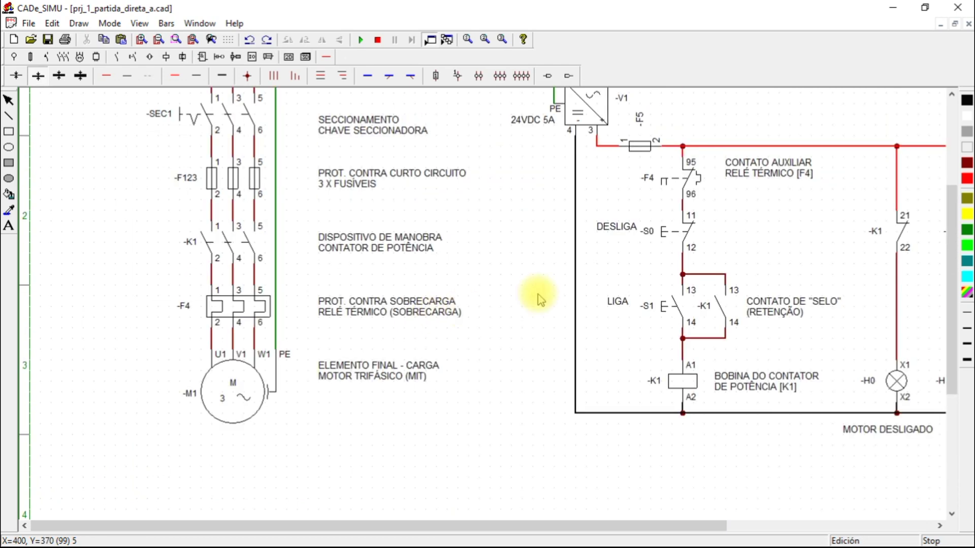
{"action": "left_click_drag", "start_coordinate": [952, 244], "coordinate": [964, 216]}
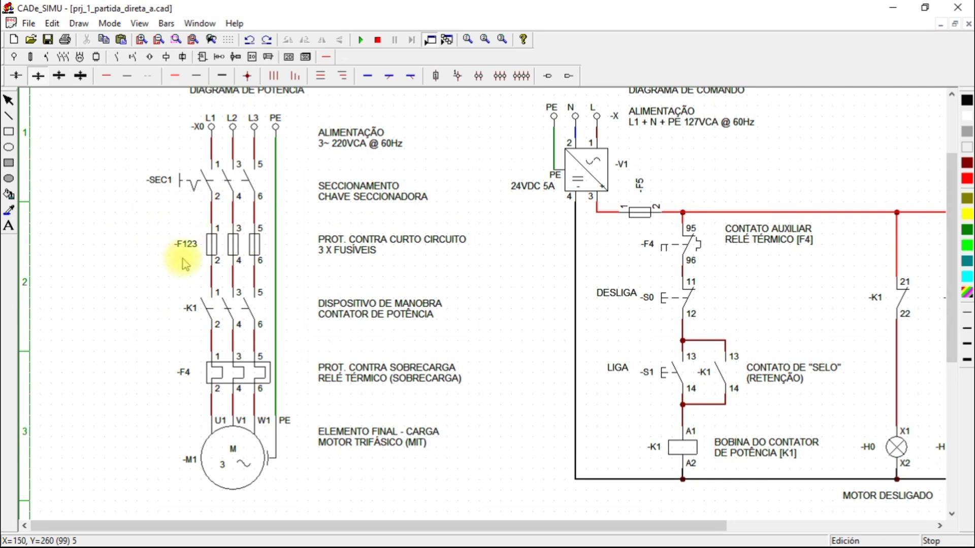
{"action": "left_click", "coordinate": [26, 23]}
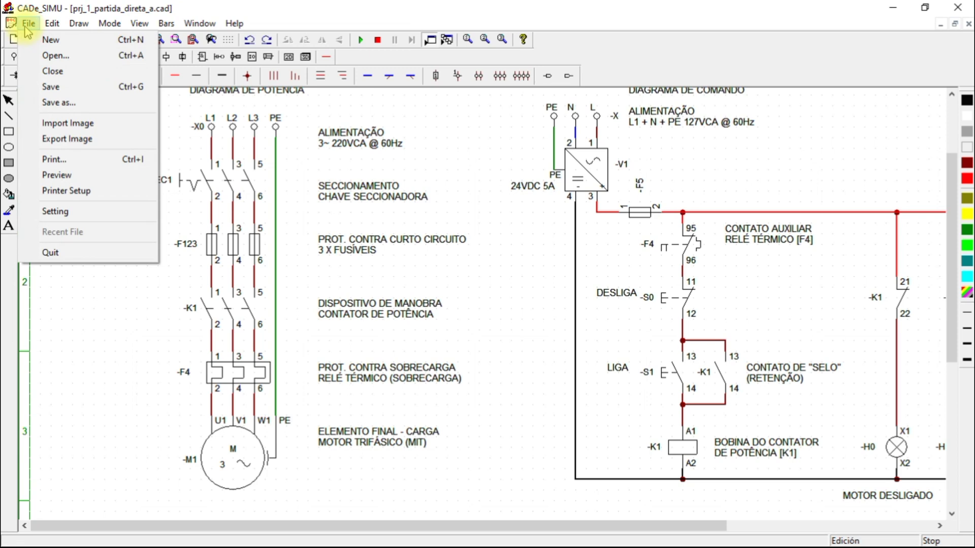
{"action": "left_click", "coordinate": [95, 103]}
{"action": "left_click", "coordinate": [507, 336]}
{"action": "key", "text": "BackSpace"}
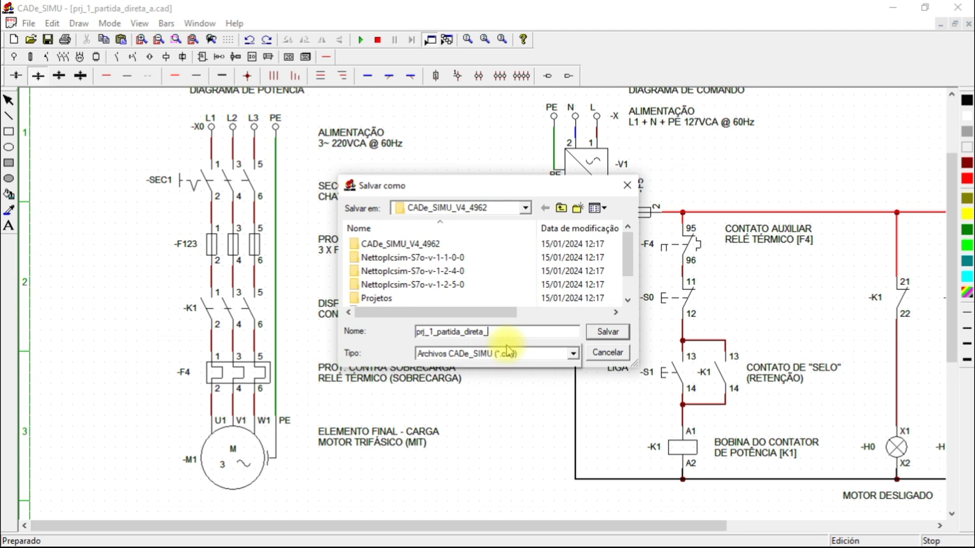
{"action": "type", "text": "b.cad"}
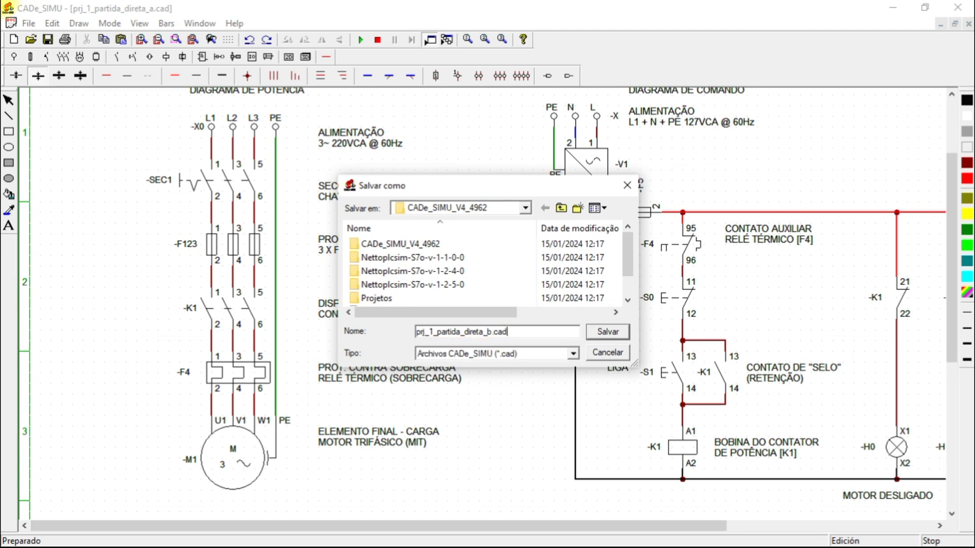
{"action": "left_click", "coordinate": [608, 332]}
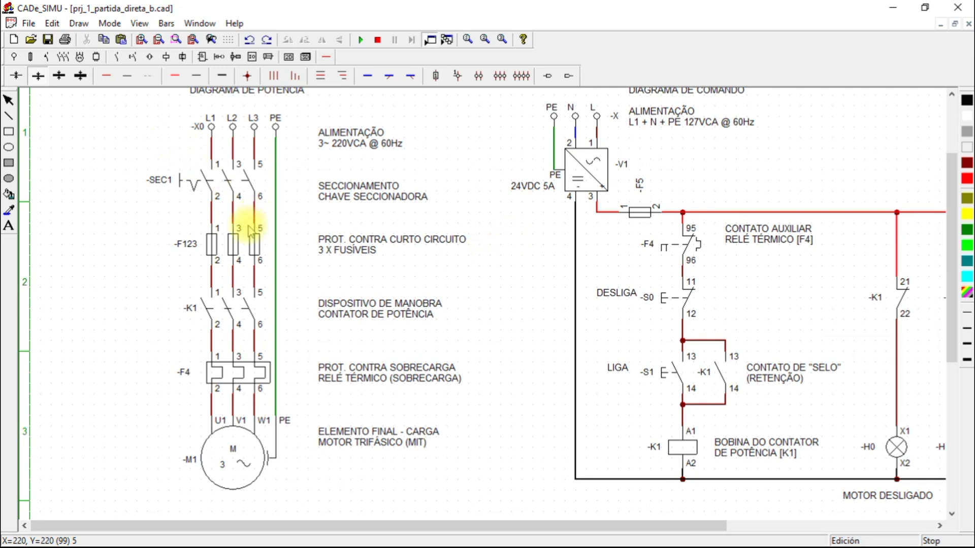
- Delete the three-pole fuse F123 from the power diagram together with its two-line short-circuit protection label
{"action": "left_click", "coordinate": [232, 247]}
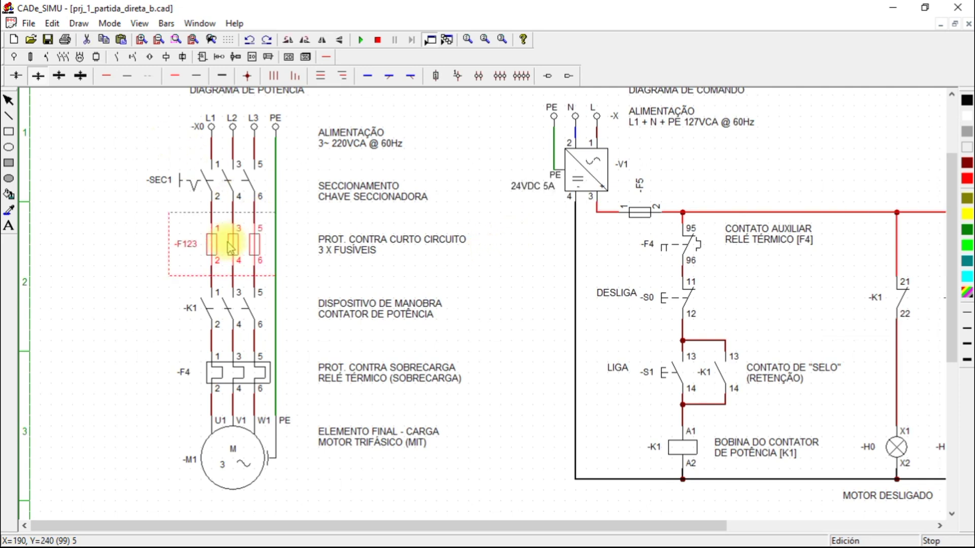
{"action": "left_click_drag", "start_coordinate": [232, 247], "coordinate": [336, 243]}
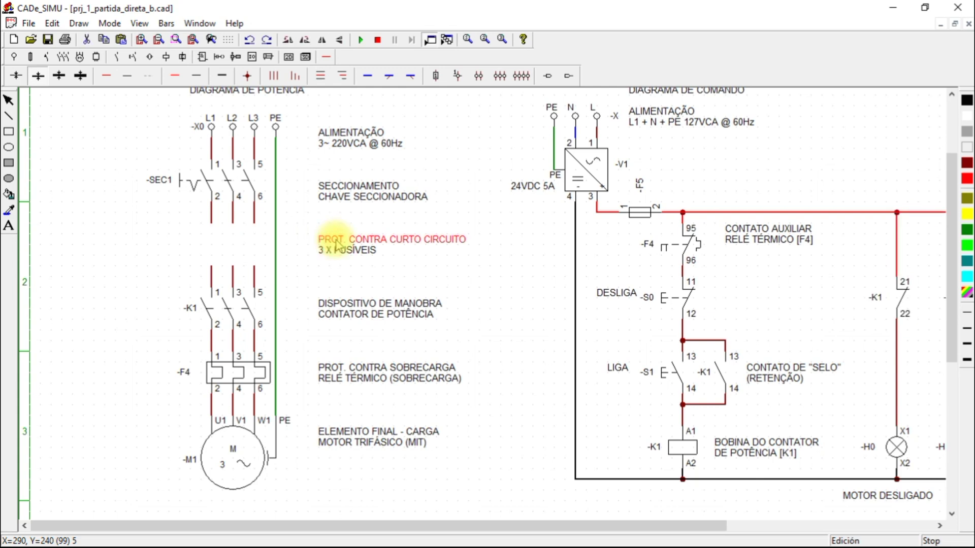
{"action": "key", "text": "Delete"}
{"action": "left_click", "coordinate": [348, 252]}
- Delete the thermal overload relay F4 from the power diagram together with its two-line label
{"action": "left_click", "coordinate": [238, 381]}
{"action": "key", "text": "Delete"}
{"action": "left_click", "coordinate": [369, 378]}
{"action": "key", "text": "Delete"}
{"action": "left_click", "coordinate": [410, 366]}
{"action": "key", "text": "Delete"}
- Delete the F4 auxiliary contact in the control diagram and its label line RELÉ TÉRMICO [F4]
{"action": "left_click", "coordinate": [687, 247]}
{"action": "key", "text": "Delete"}
{"action": "left_click", "coordinate": [750, 239]}
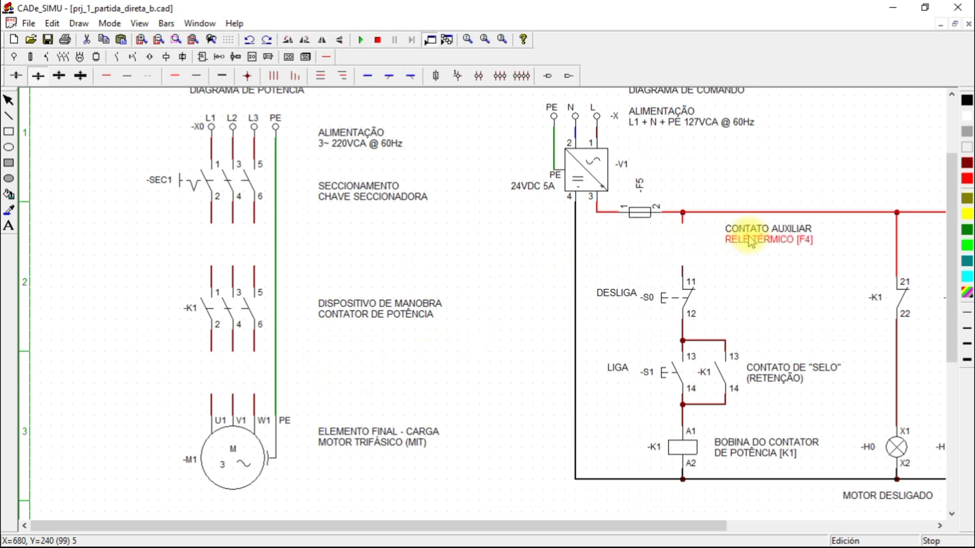
{"action": "key", "text": "Delete"}
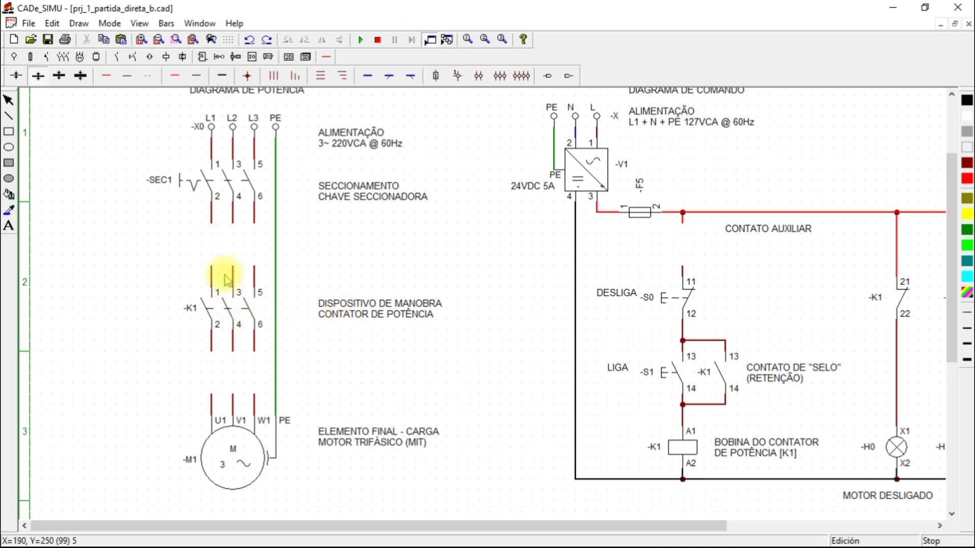
- Delete the leftover wire segments below contactor K1 and above motor M1
{"action": "left_click", "coordinate": [218, 351]}
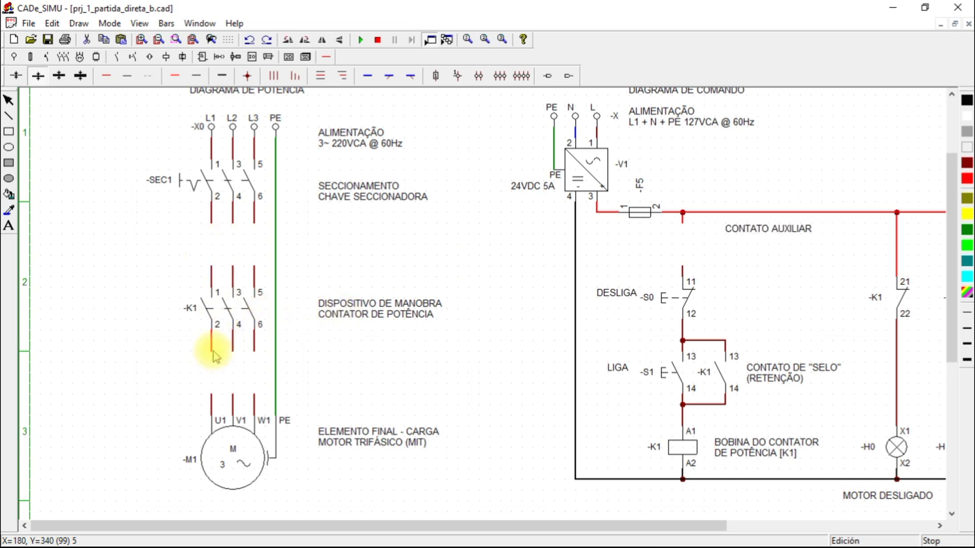
{"action": "key", "text": "Delete"}
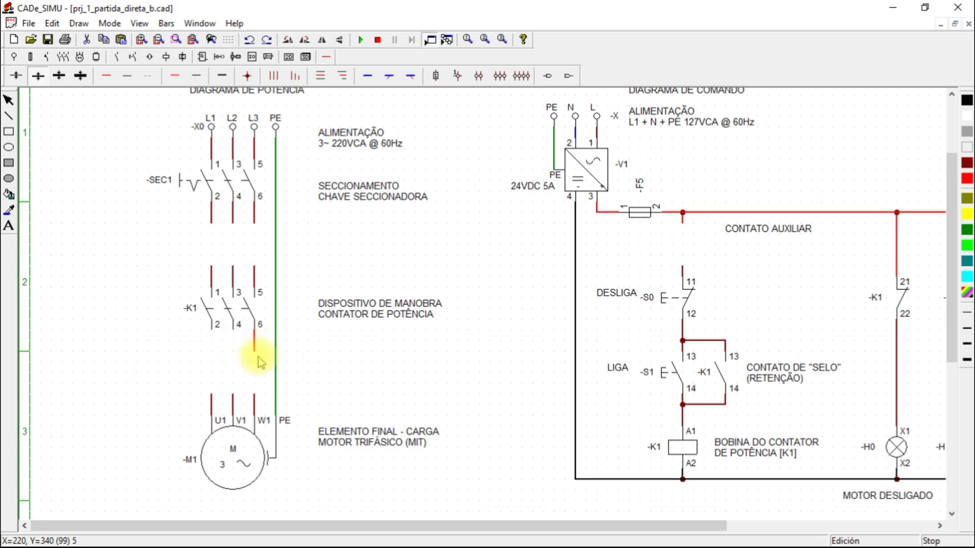
{"action": "left_click", "coordinate": [258, 401]}
{"action": "key", "text": "Delete"}
{"action": "left_click", "coordinate": [239, 401]}
{"action": "key", "text": "Delete"}
{"action": "left_click", "coordinate": [218, 401]}
{"action": "key", "text": "Delete"}
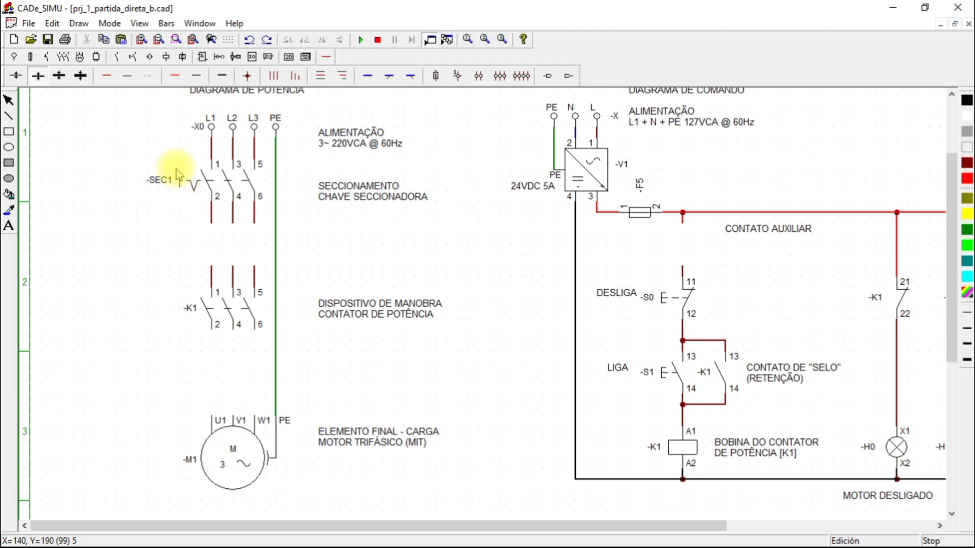
- Place a three-pole magnetothermic circuit breaker in the free space beside the power diagram
{"action": "left_click", "coordinate": [46, 57]}
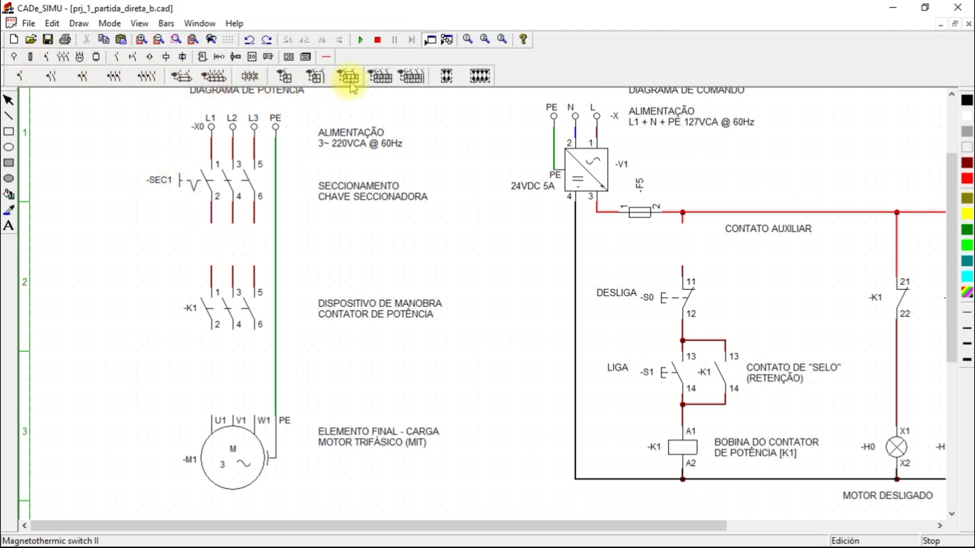
{"action": "left_click", "coordinate": [378, 81]}
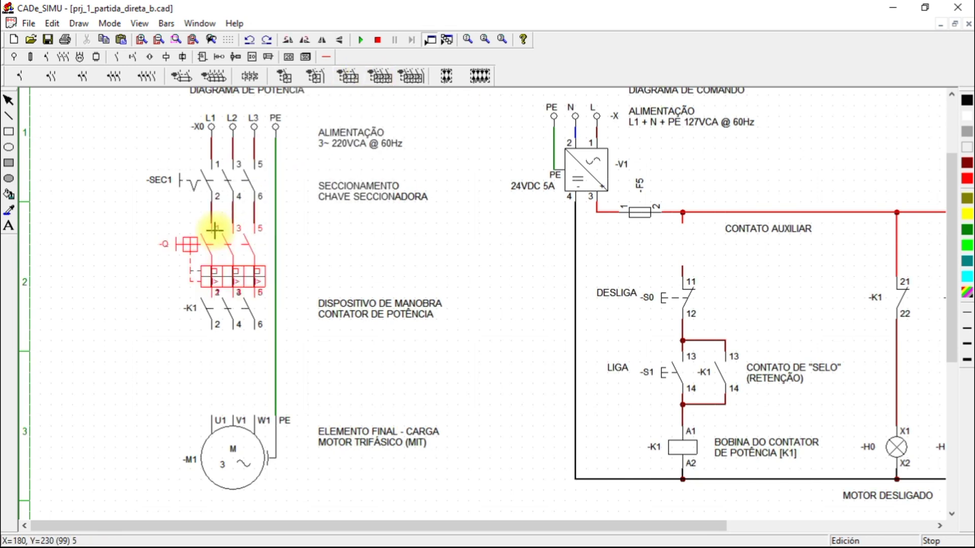
{"action": "left_click", "coordinate": [119, 229]}
{"action": "right_click", "coordinate": [184, 243]}
- Move contactor K1 and its upper wires down, and fit the circuit breaker between SEC1 and K1
{"action": "left_click_drag", "start_coordinate": [231, 293], "coordinate": [272, 359]}
{"action": "left_click_drag", "start_coordinate": [233, 322], "coordinate": [230, 343]}
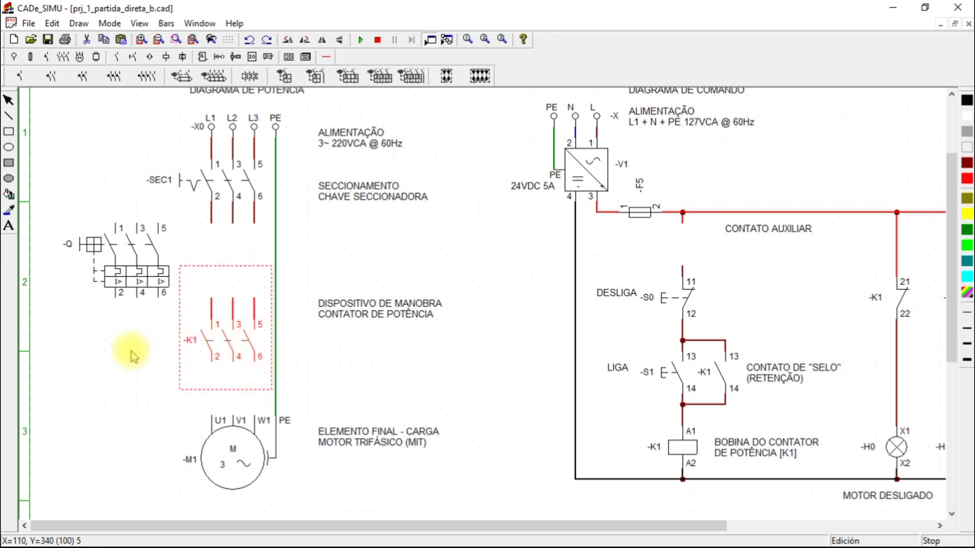
{"action": "left_click_drag", "start_coordinate": [104, 261], "coordinate": [224, 273]}
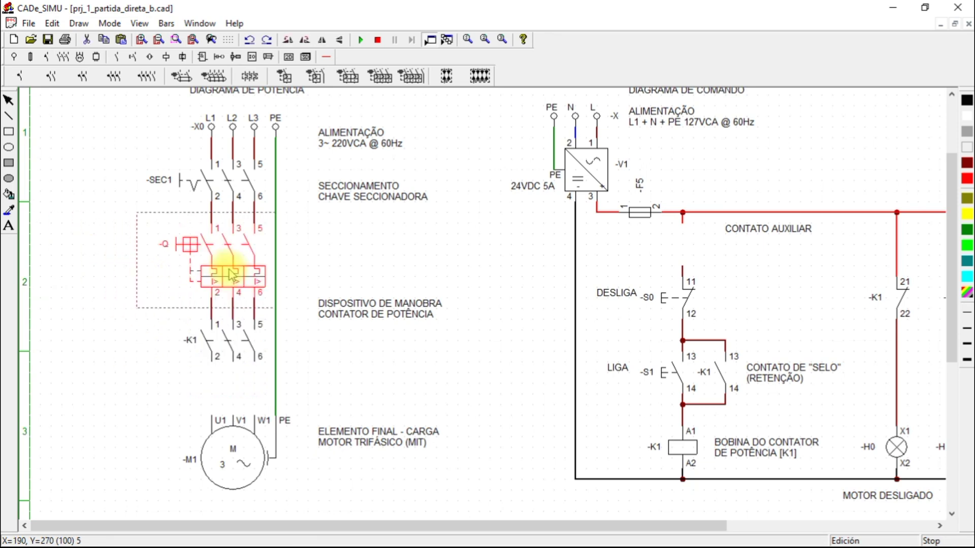
{"action": "left_click", "coordinate": [161, 278]}
- Name the three-pole circuit breaker -Q1
{"action": "double_click", "coordinate": [251, 278]}
{"action": "left_click", "coordinate": [461, 181]}
{"action": "type", "text": "1"}
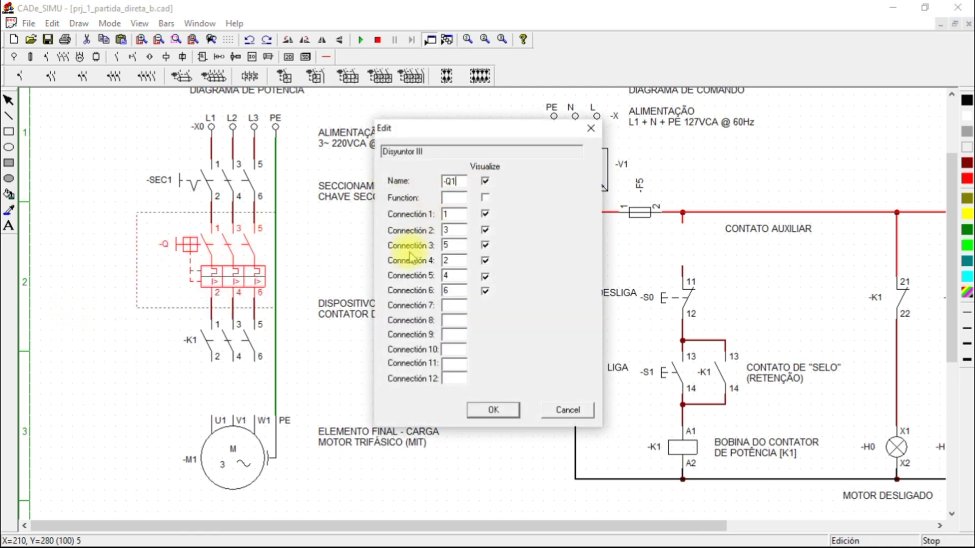
{"action": "left_click", "coordinate": [508, 414]}
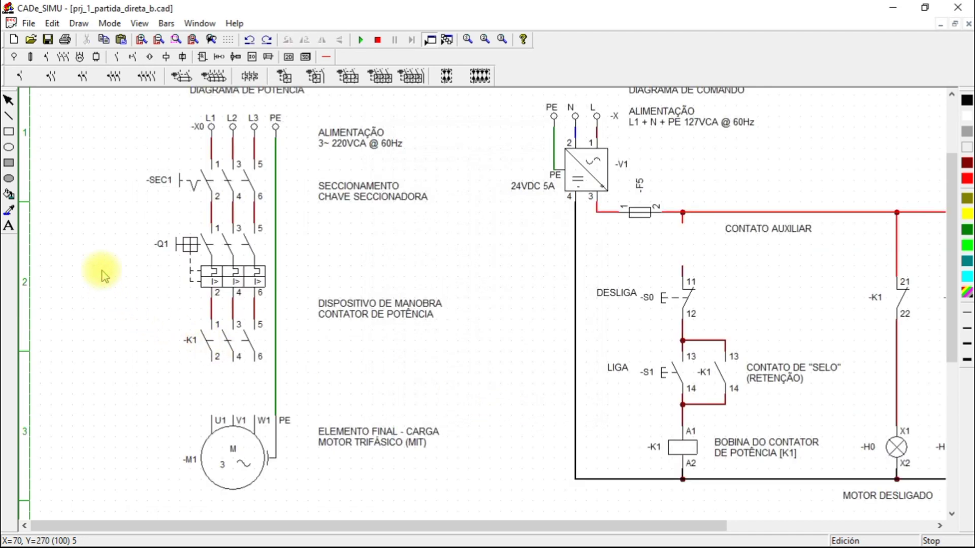
- Move both lines of the DISPOSITIVO DE MANOBRA / CONTATOR DE POTÊNCIA label down to align with contactor K1
{"action": "left_click", "coordinate": [348, 306]}
{"action": "left_click_drag", "start_coordinate": [348, 315], "coordinate": [345, 347]}
{"action": "left_click_drag", "start_coordinate": [340, 301], "coordinate": [345, 335]}
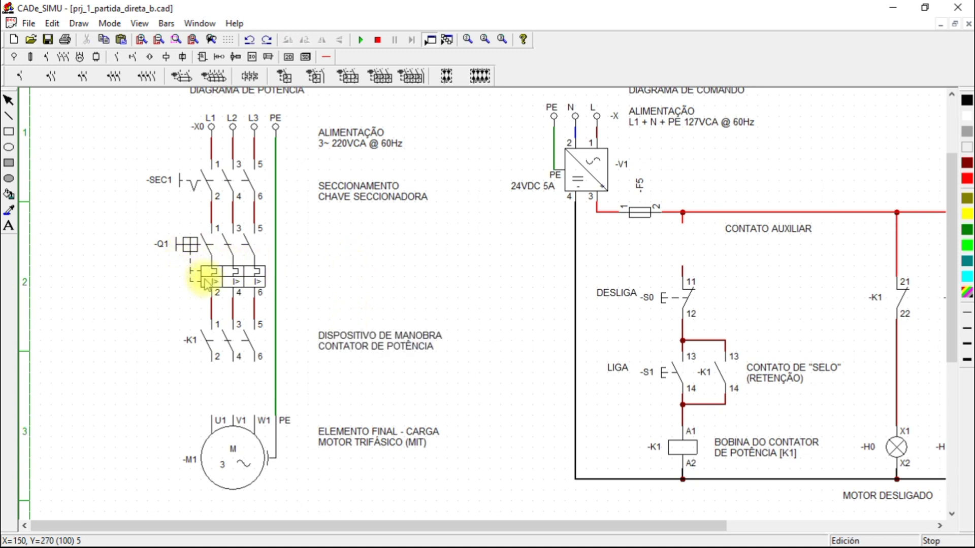
- Add the text PROT. CONTRA SOBRECARGA E beside breaker Q1, aligned with the other power diagram labels
{"action": "left_click", "coordinate": [8, 226]}
{"action": "left_click", "coordinate": [375, 264]}
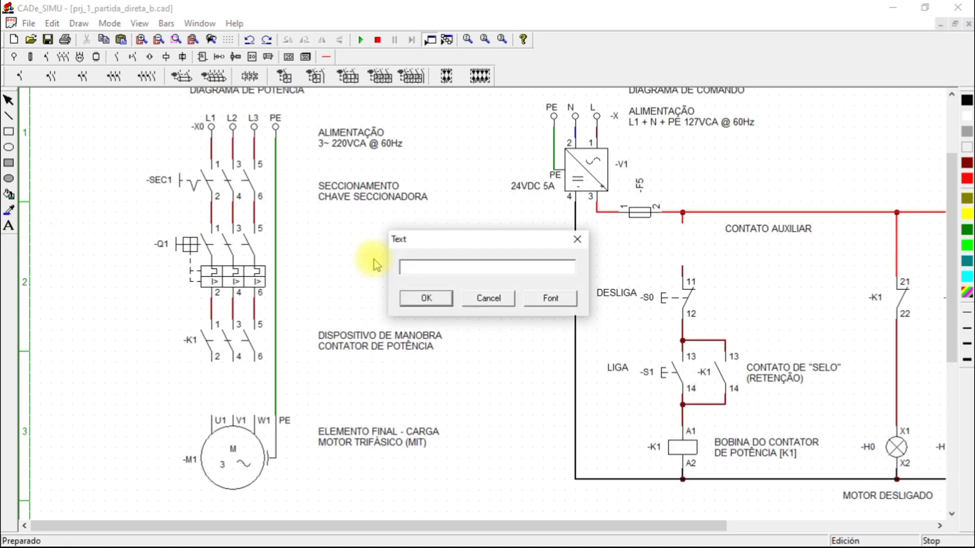
{"action": "type", "text": "pro"}
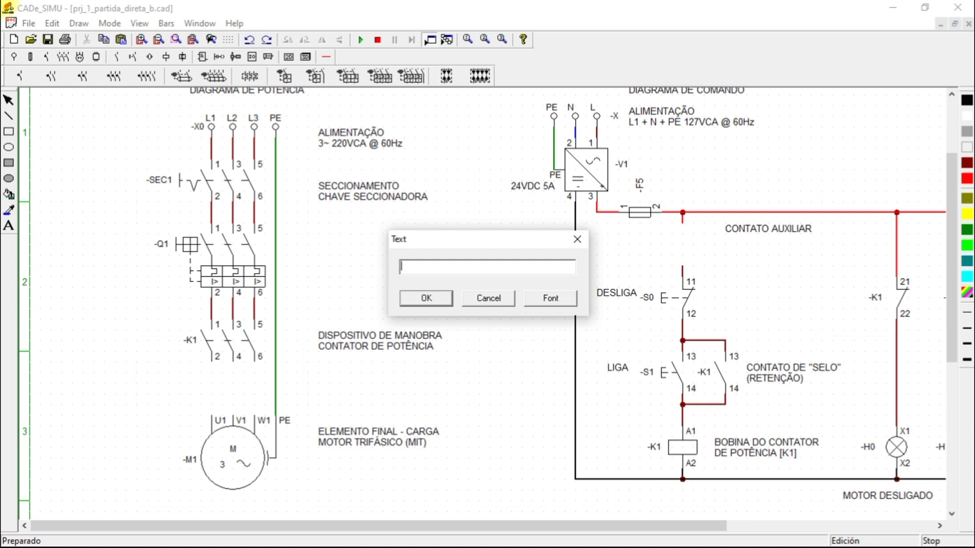
{"action": "key", "text": "Caps_Lock"}
{"action": "type", "text": "PROT. CONTRA SOBRECARGA E C"}
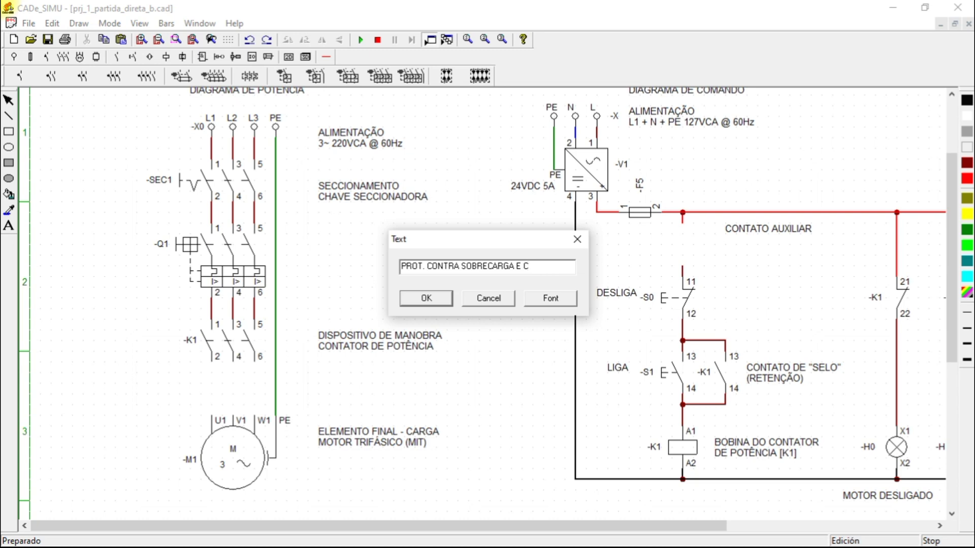
{"action": "left_click", "coordinate": [426, 298]}
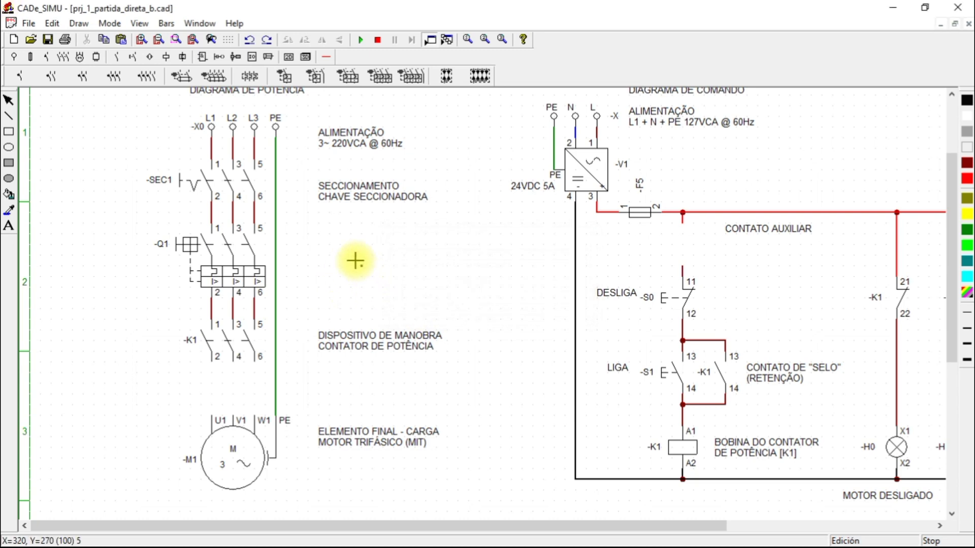
{"action": "left_click", "coordinate": [330, 259]}
{"action": "left_click_drag", "start_coordinate": [343, 252], "coordinate": [333, 242]}
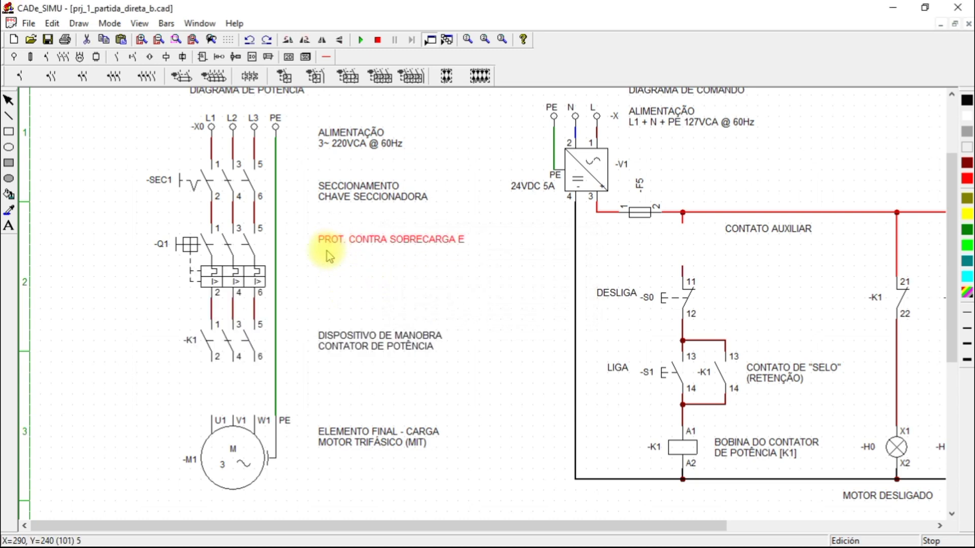
- Add the text CURTO CIRCUITO as a second label line beneath PROT. CONTRA SOBRECARGA E
{"action": "left_click", "coordinate": [9, 226]}
{"action": "left_click", "coordinate": [315, 254]}
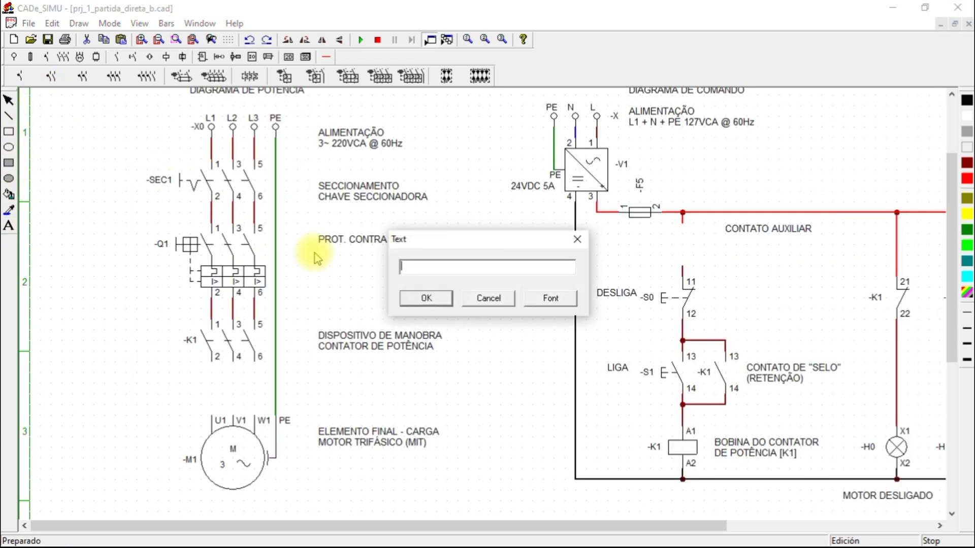
{"action": "type", "text": "CURTO C"}
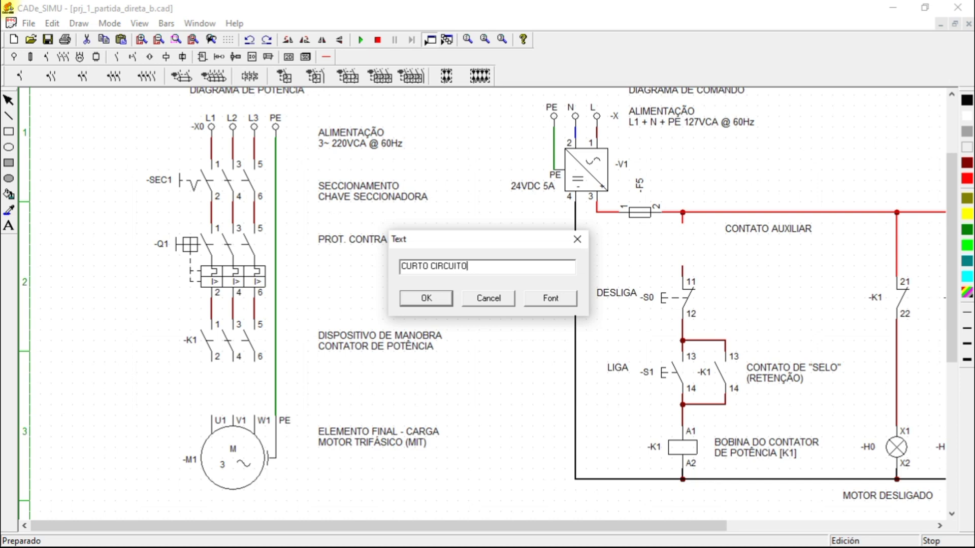
{"action": "type", "text": "IRCUITO"}
{"action": "left_click", "coordinate": [407, 297]}
{"action": "left_click", "coordinate": [326, 264]}
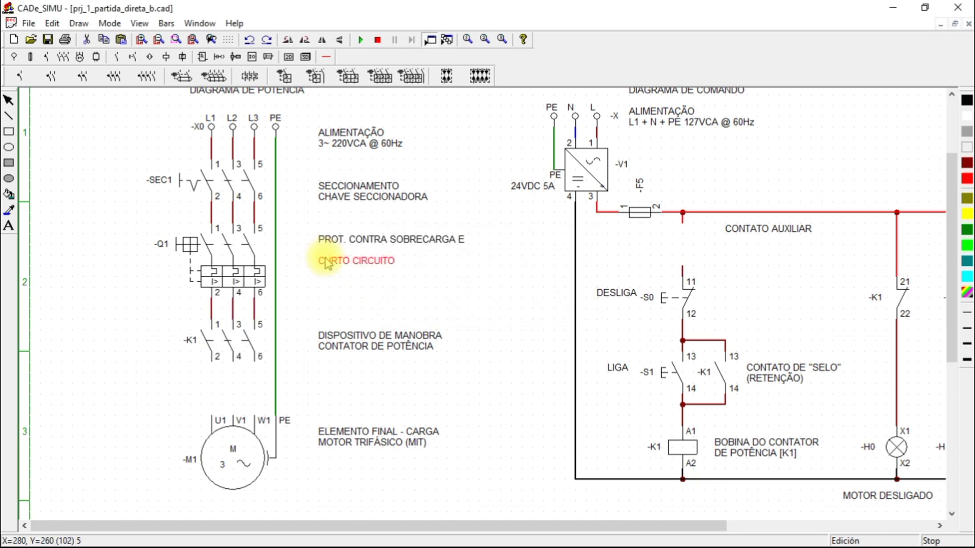
- Move CURTO CIRCUITO directly under PROT. CONTRA SOBRECARGA E and add the text DISJUNTOR TERMO MAGNÉTICO below it in line
{"action": "left_click_drag", "start_coordinate": [327, 263], "coordinate": [329, 254]}
{"action": "left_click", "coordinate": [8, 226]}
{"action": "left_click", "coordinate": [366, 299]}
{"action": "type", "text": "DISJUNTOR TERMO MAGNÉTICO"}
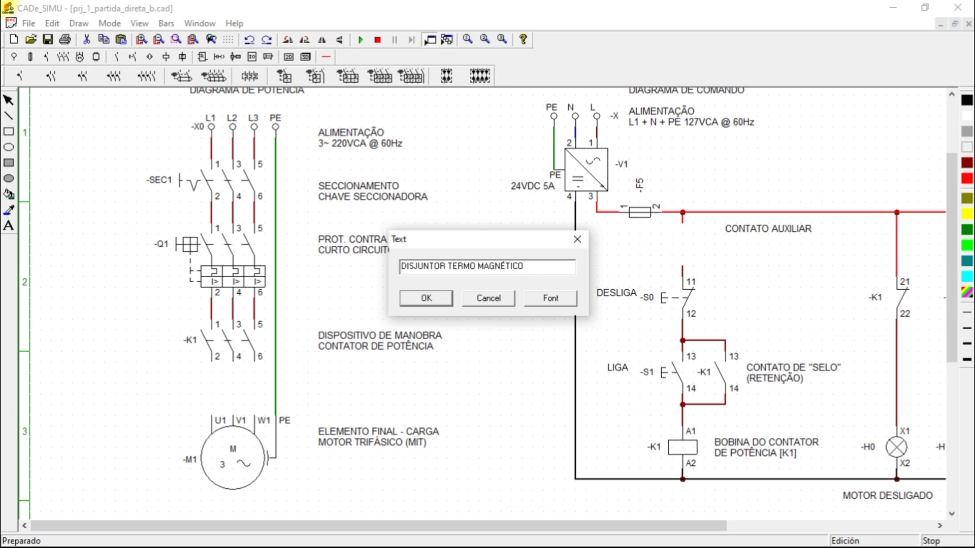
{"action": "left_click", "coordinate": [426, 298]}
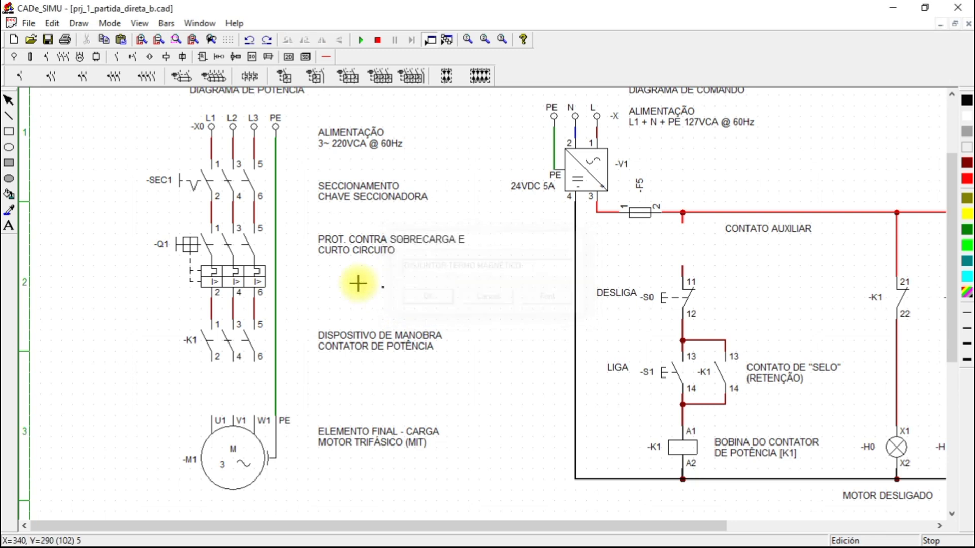
{"action": "left_click", "coordinate": [332, 273]}
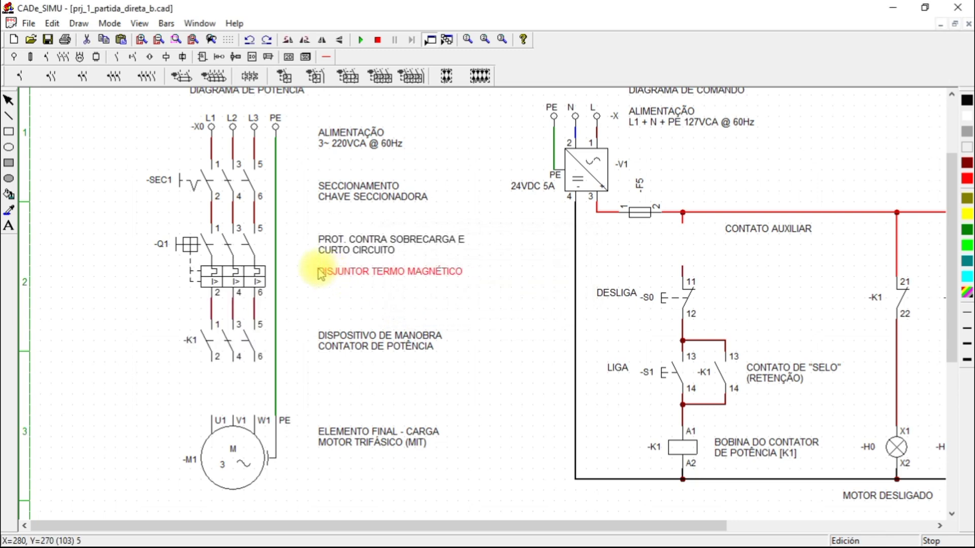
- Add the text MOTOR directly beneath DISJUNTOR TERMO MAGNÉTICO, left-aligned with it
{"action": "left_click", "coordinate": [9, 227]}
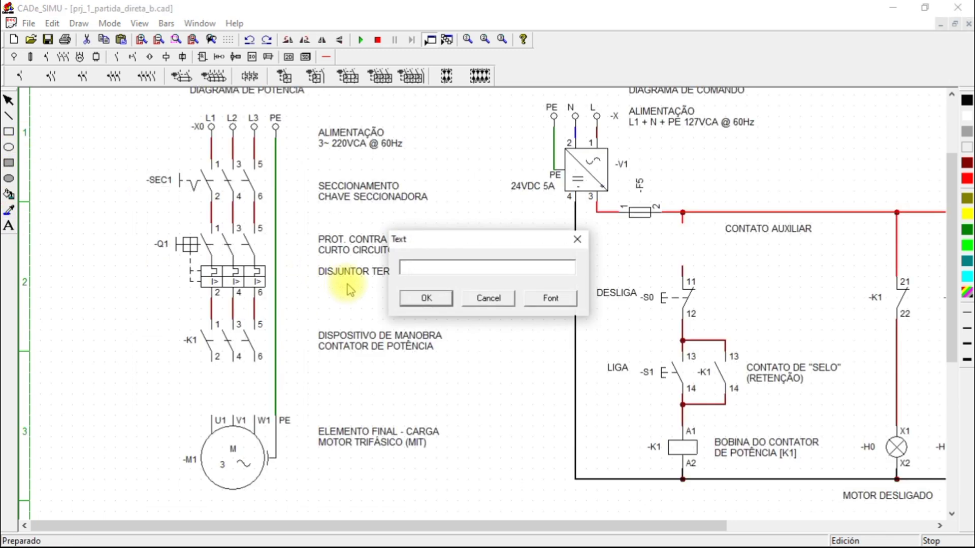
{"action": "type", "text": "MOTOR"}
{"action": "left_click", "coordinate": [429, 298]}
{"action": "left_click", "coordinate": [328, 292]}
{"action": "left_click_drag", "start_coordinate": [328, 293], "coordinate": [331, 282]}
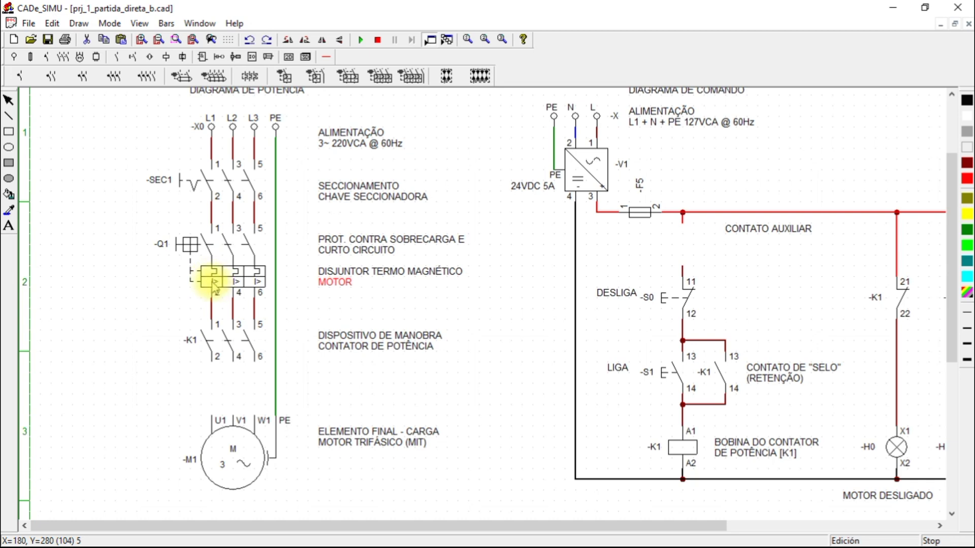
- Draw the three-phase wires from contactor K1's outputs 2, 4 and 6 to motor M1's terminals U1, V1 and W1
{"action": "left_click", "coordinate": [326, 56]}
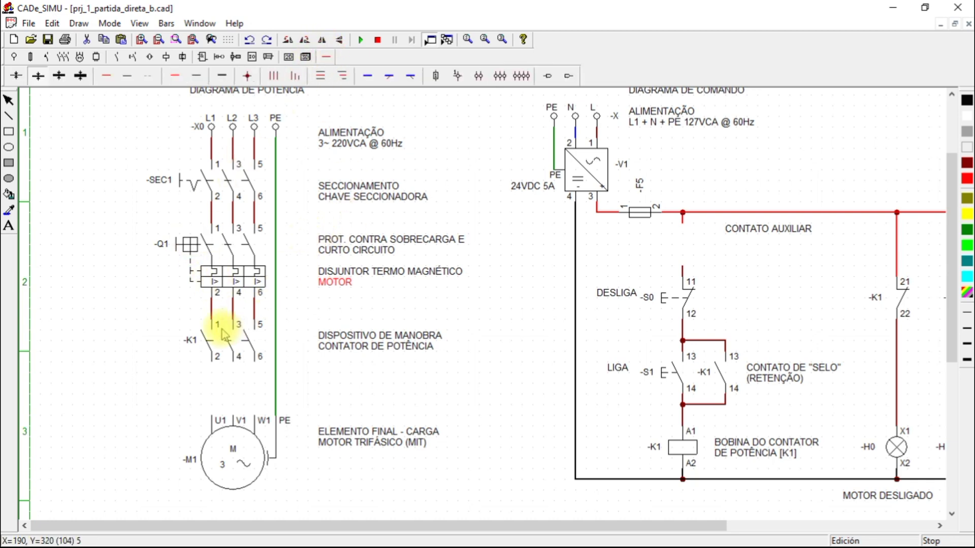
{"action": "left_click", "coordinate": [274, 77]}
{"action": "left_click_drag", "start_coordinate": [215, 366], "coordinate": [214, 418]}
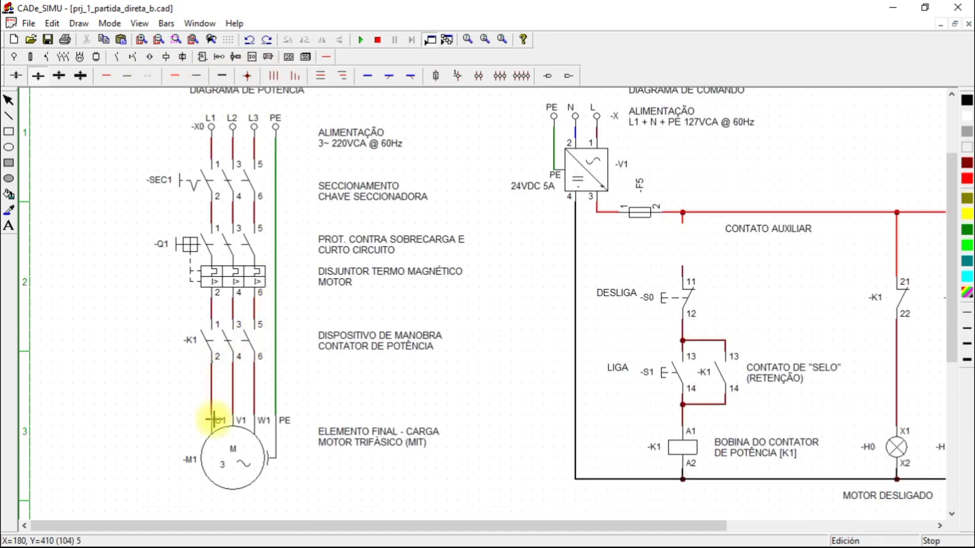
{"action": "right_click", "coordinate": [477, 395]}
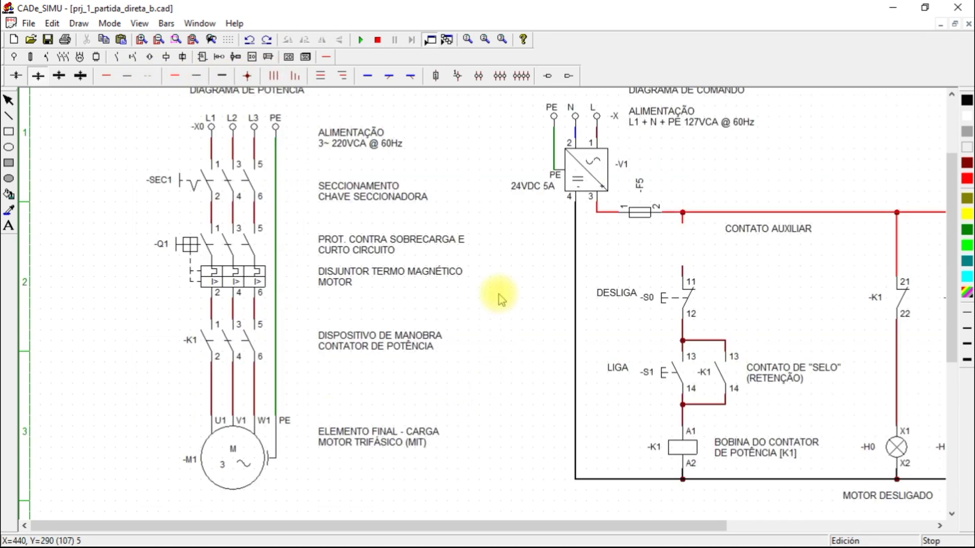
- Simulate the power circuit, switching SEC1 and breaker Q1 on and off, and stop the simulation
{"action": "left_click", "coordinate": [360, 39]}
{"action": "left_click", "coordinate": [208, 184]}
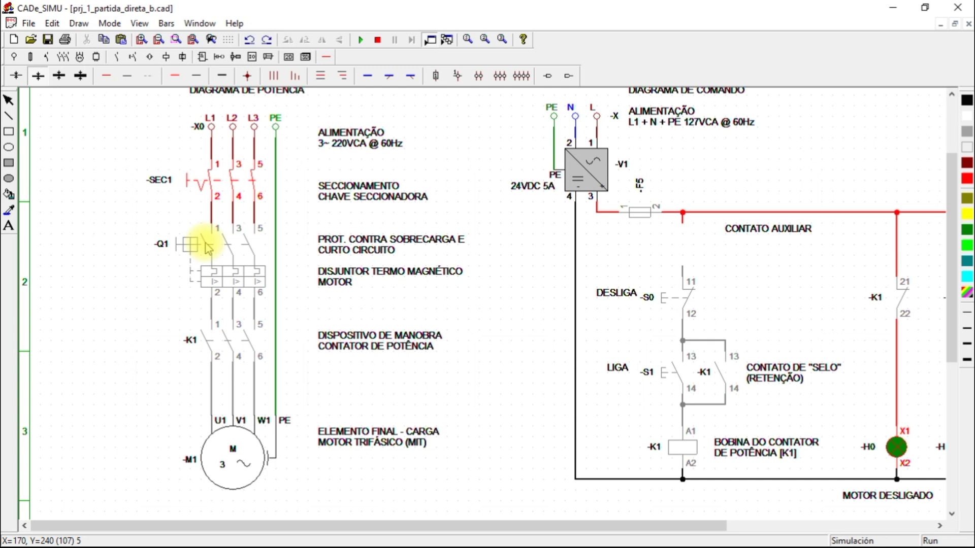
{"action": "left_click", "coordinate": [187, 246]}
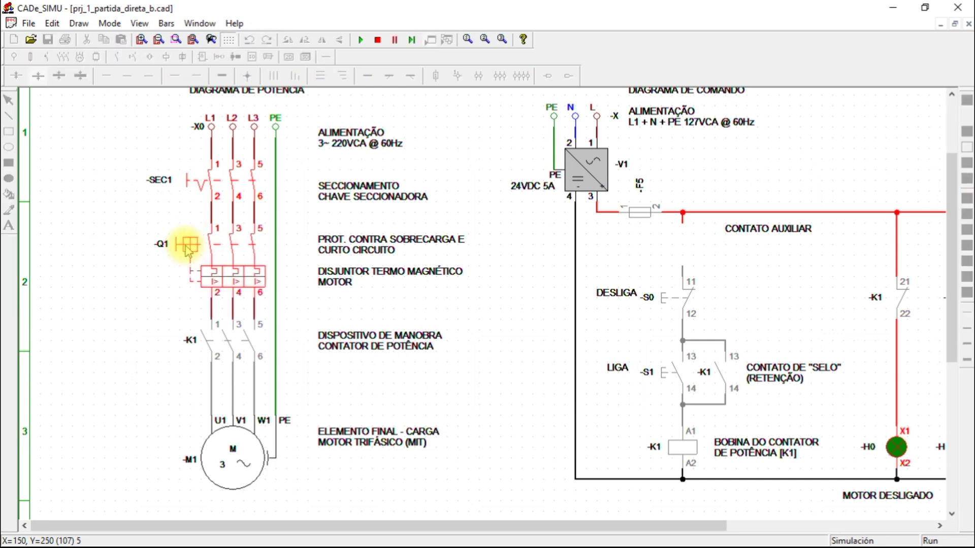
{"action": "left_click", "coordinate": [188, 244]}
{"action": "left_click", "coordinate": [200, 185]}
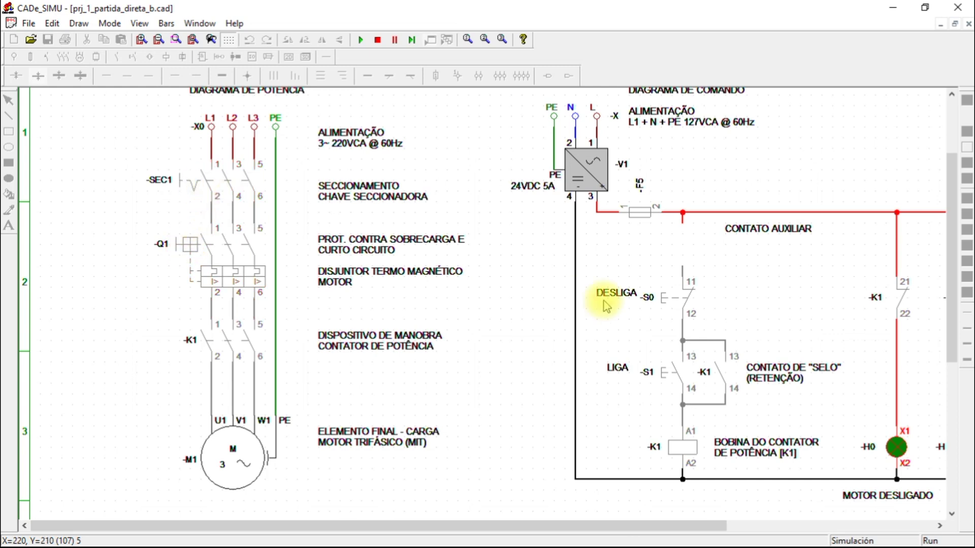
{"action": "left_click", "coordinate": [378, 40]}
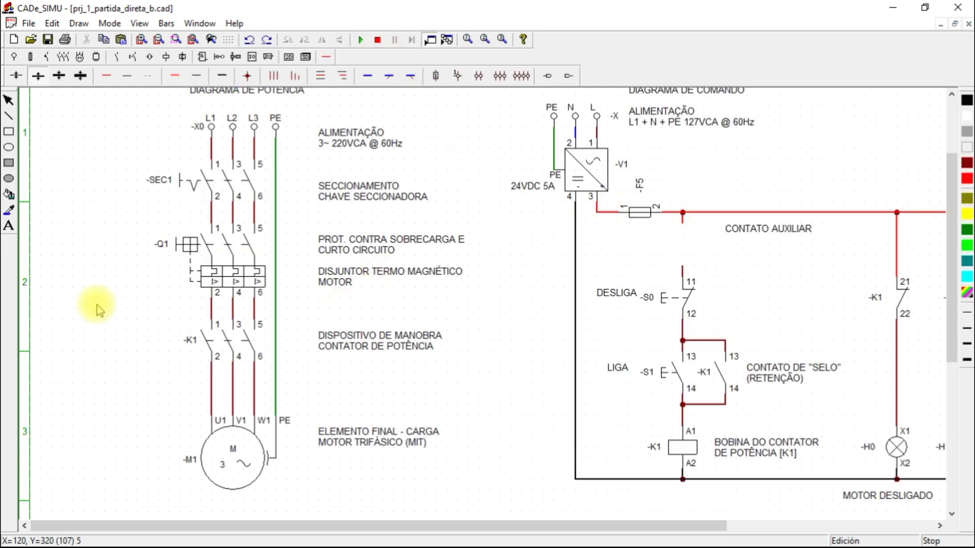
- Add the text DISJUNTOR MOTOR beneath CONTATO AUXILIAR in the command diagram
{"action": "left_click", "coordinate": [9, 225]}
{"action": "left_click", "coordinate": [634, 261]}
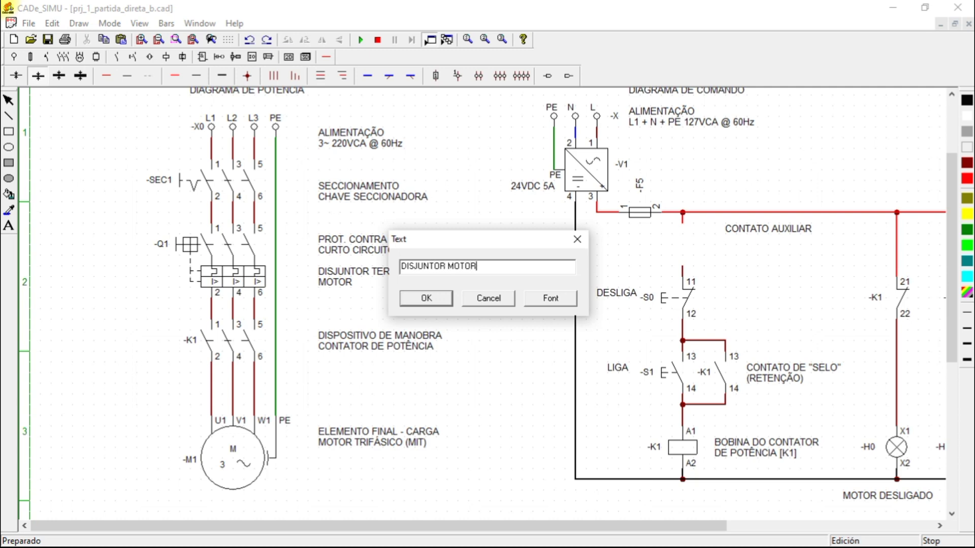
{"action": "type", "text": "DISJUNTOR MOTOR"}
{"action": "left_click", "coordinate": [426, 298]}
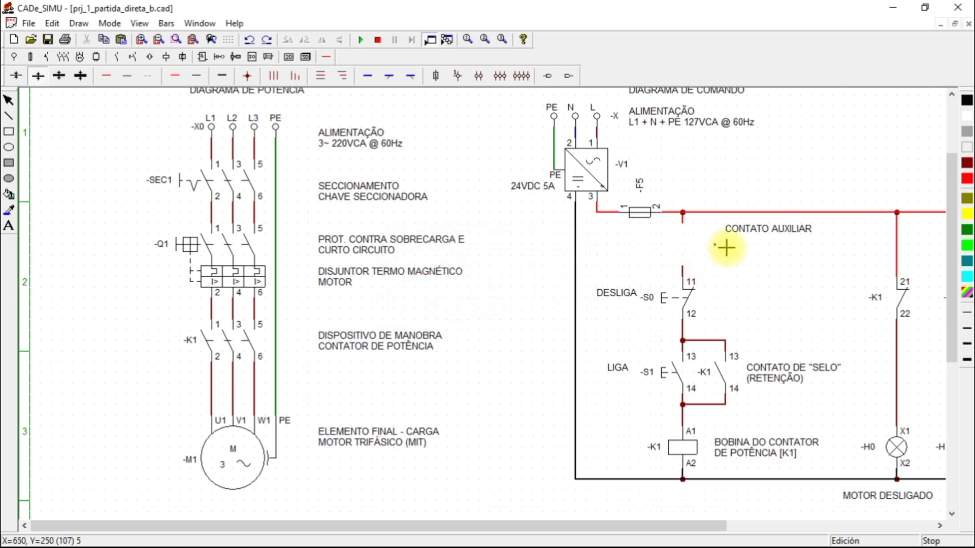
{"action": "left_click", "coordinate": [745, 246]}
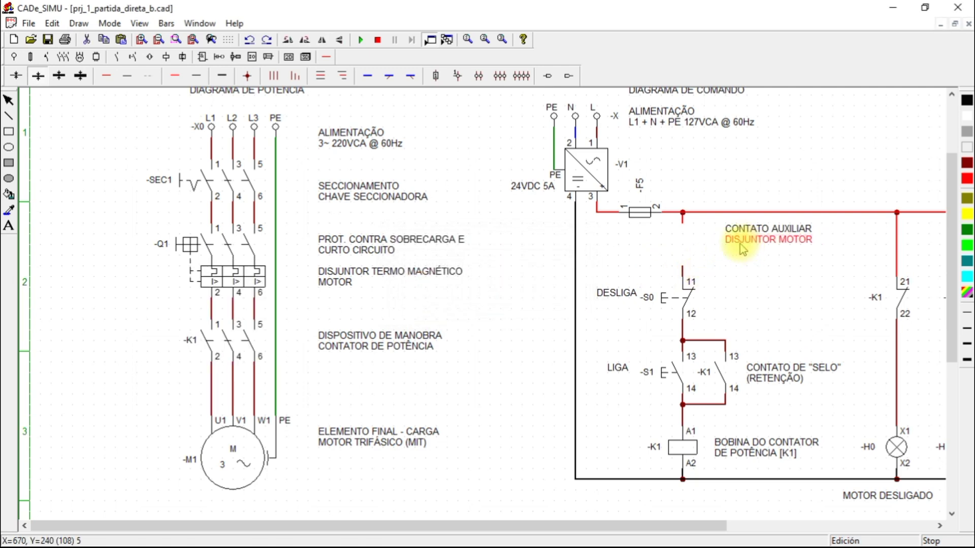
- Insert a normally open auxiliary contact in the gap above pushbutton S0 and name it -Q1
{"action": "left_click", "coordinate": [116, 56]}
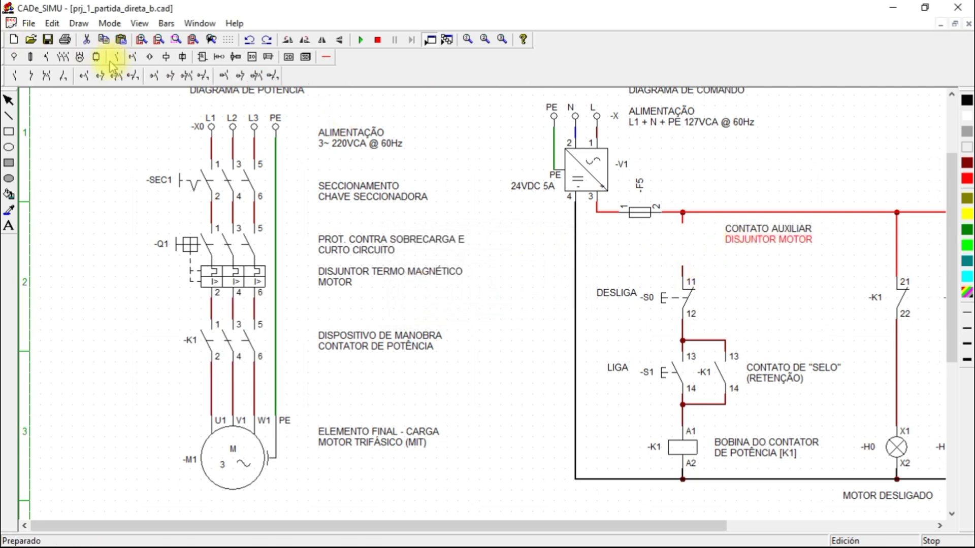
{"action": "left_click", "coordinate": [14, 79]}
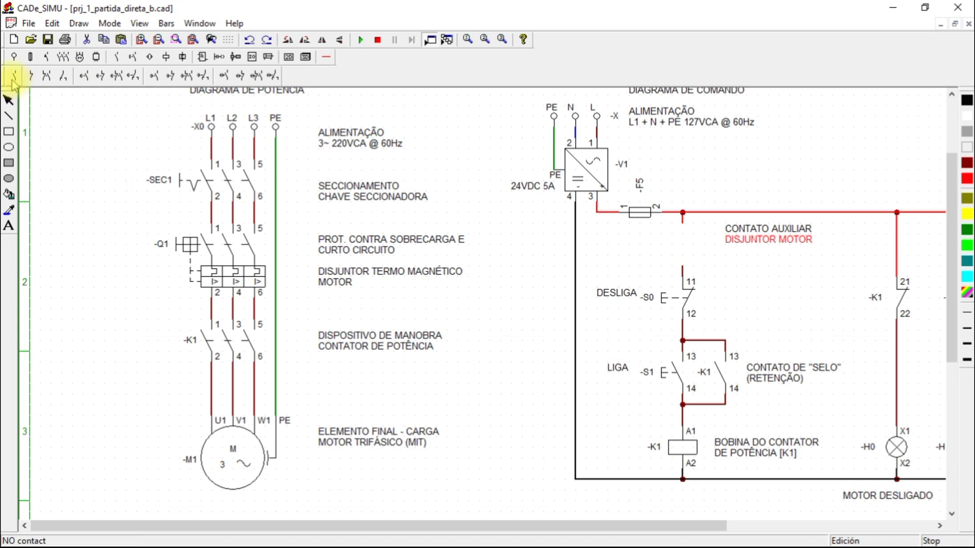
{"action": "left_click", "coordinate": [690, 237]}
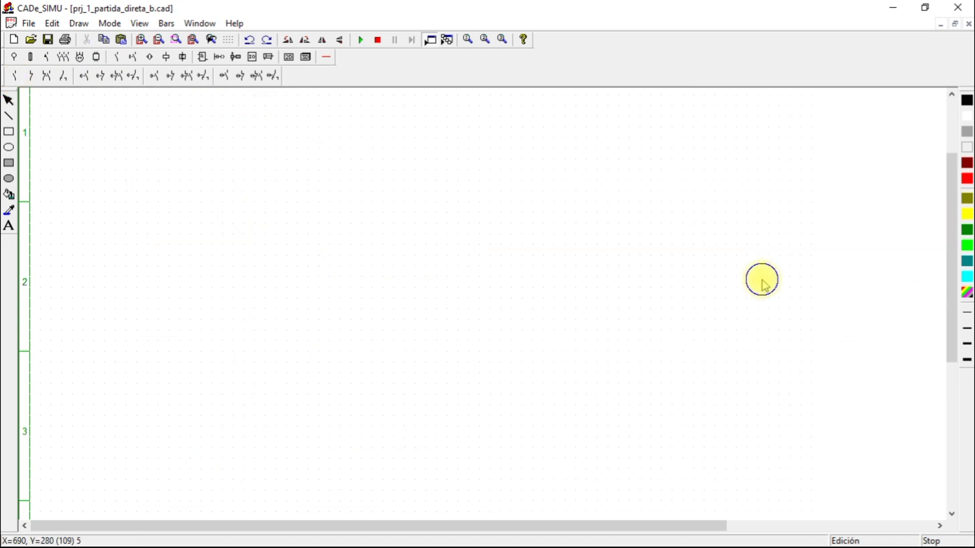
{"action": "double_click", "coordinate": [672, 249]}
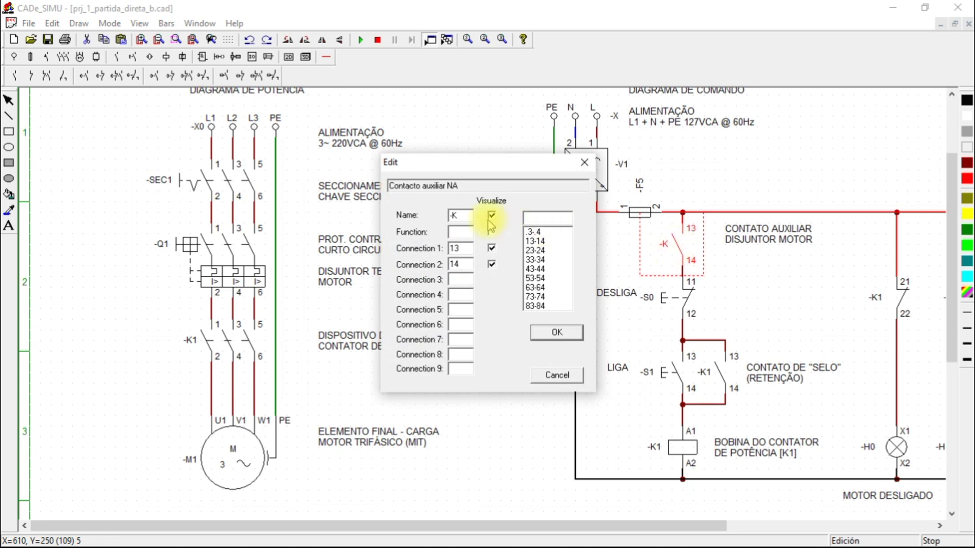
{"action": "left_click_drag", "start_coordinate": [453, 216], "coordinate": [460, 216]}
{"action": "type", "text": "-K1"}
{"action": "left_click", "coordinate": [557, 332]}
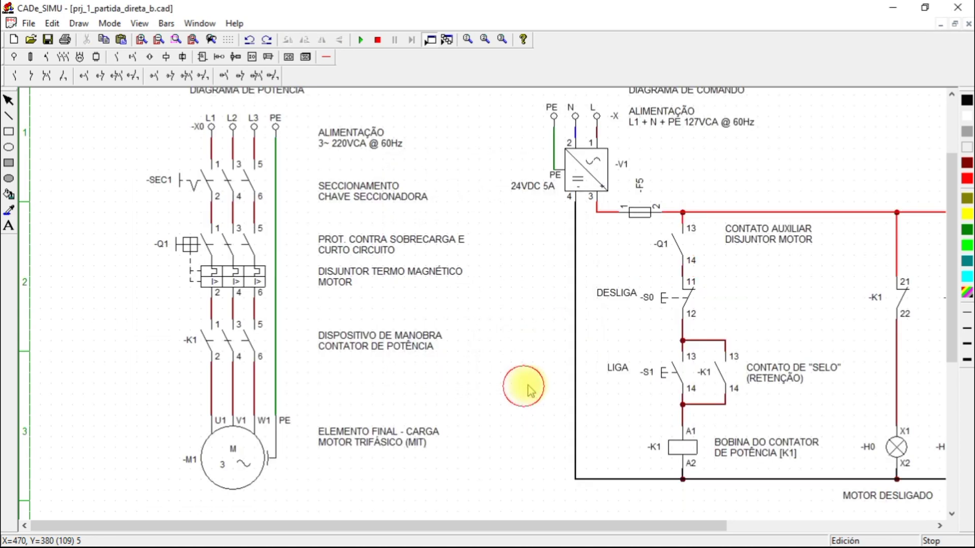
- Start the simulation and switch breaker Q1 on and off to test its auxiliary contact in the command circuit
{"action": "left_click", "coordinate": [360, 41]}
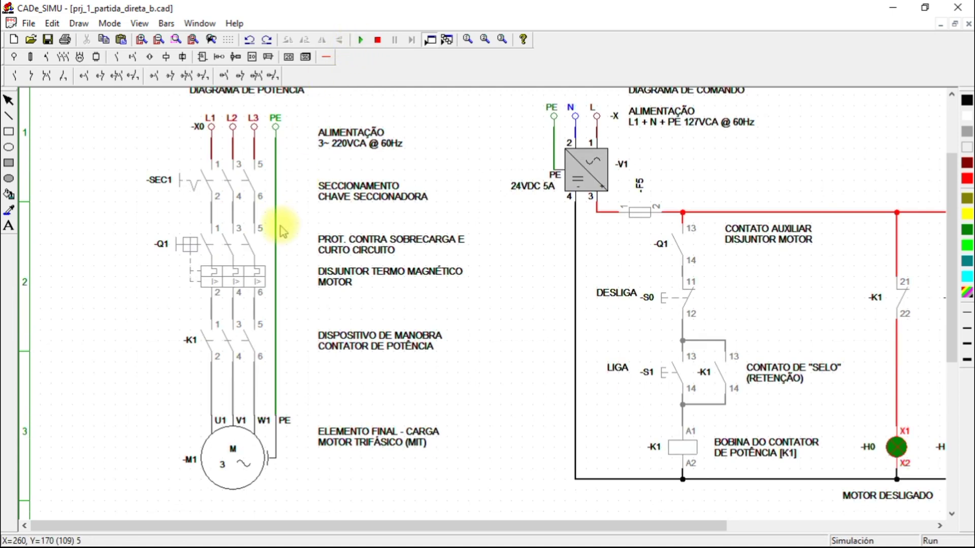
{"action": "left_click", "coordinate": [192, 247]}
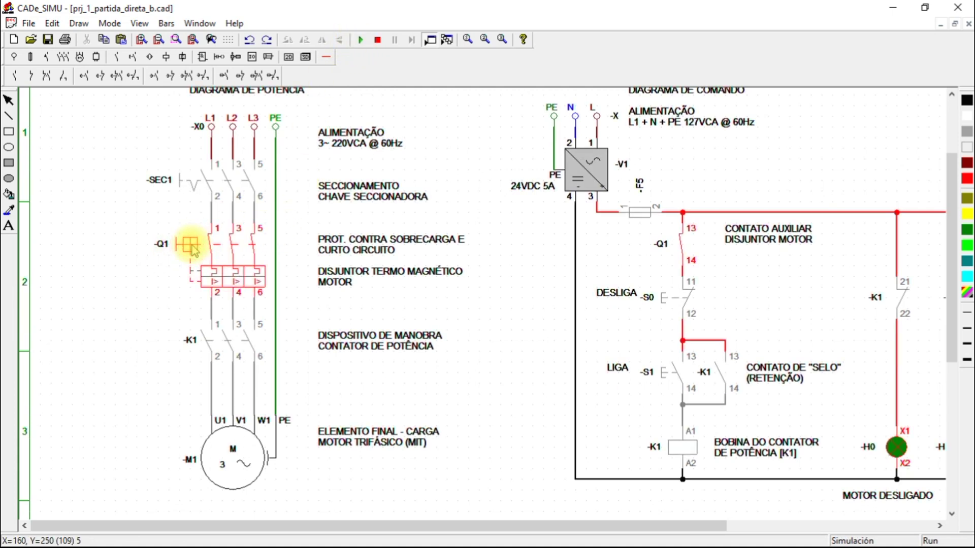
{"action": "left_click", "coordinate": [193, 247]}
{"action": "left_click", "coordinate": [193, 247]}
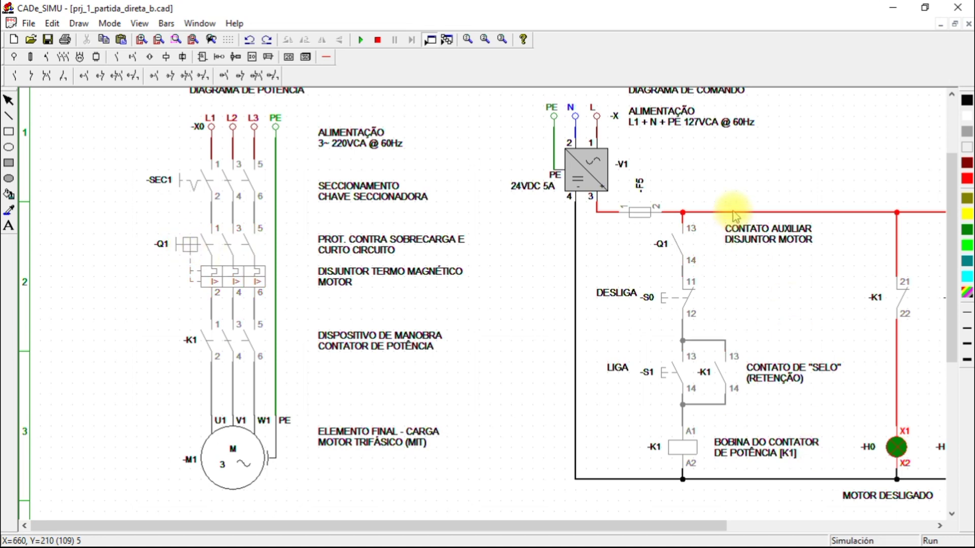
- Close disconnector SEC1 and breaker Q1 in the simulation and start the motor with pushbutton S1
{"action": "left_click_drag", "start_coordinate": [583, 523], "coordinate": [660, 524]}
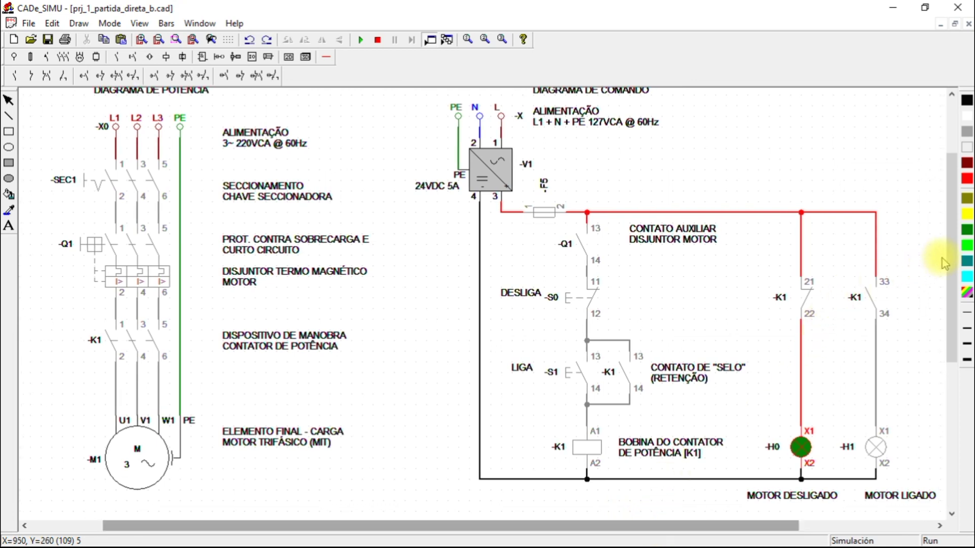
{"action": "left_click_drag", "start_coordinate": [955, 261], "coordinate": [953, 258]}
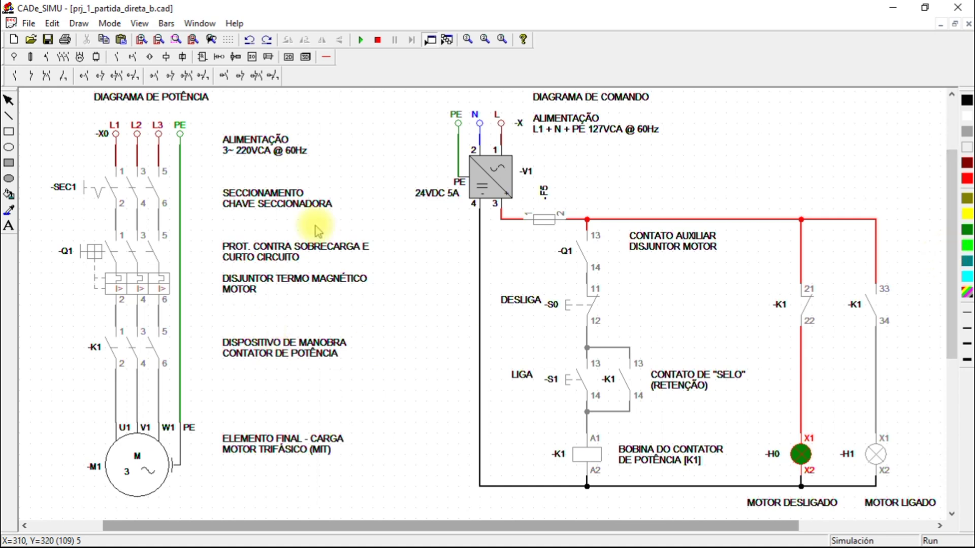
{"action": "left_click", "coordinate": [91, 192]}
{"action": "left_click", "coordinate": [91, 253]}
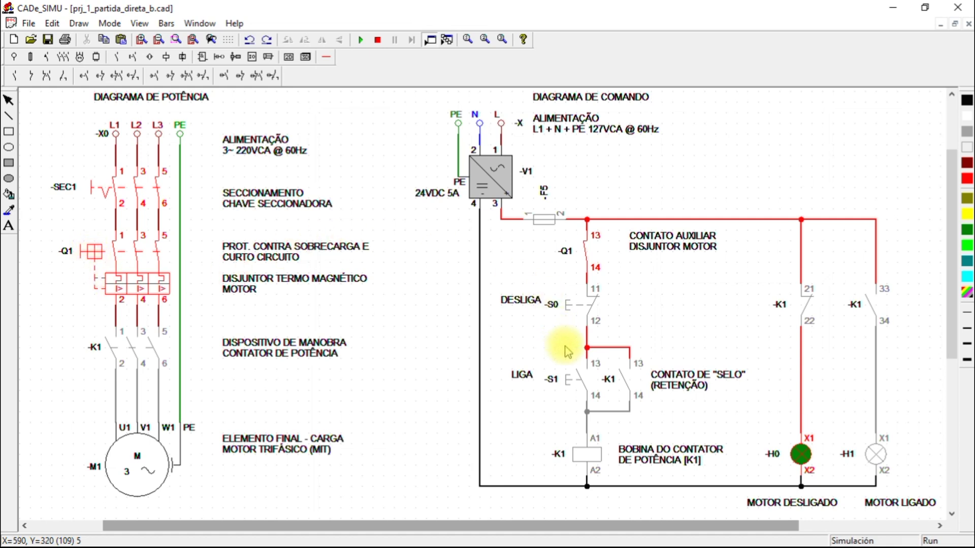
{"action": "left_click", "coordinate": [576, 383]}
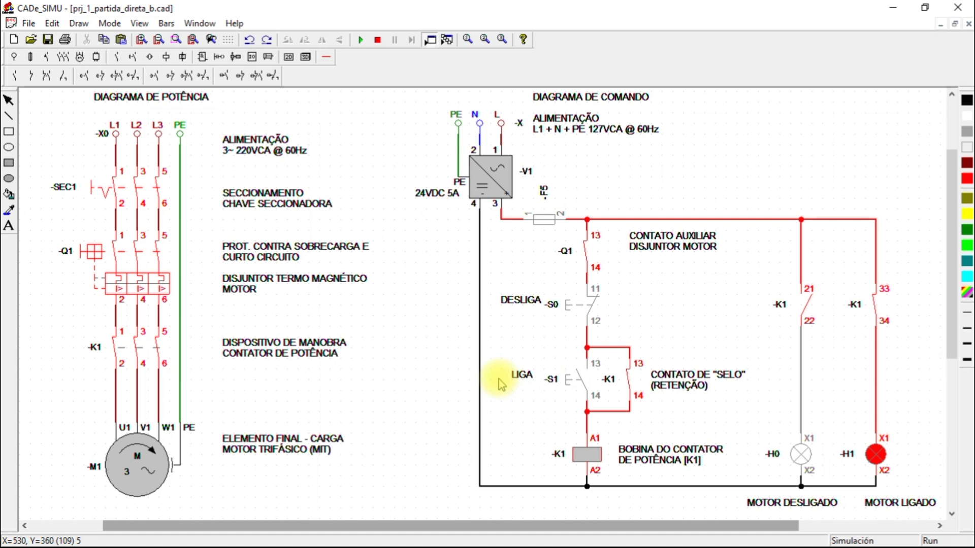
- Trip breaker Q1 while the motor runs, try restarting with S1, and close Q1 again
{"action": "left_click", "coordinate": [144, 293]}
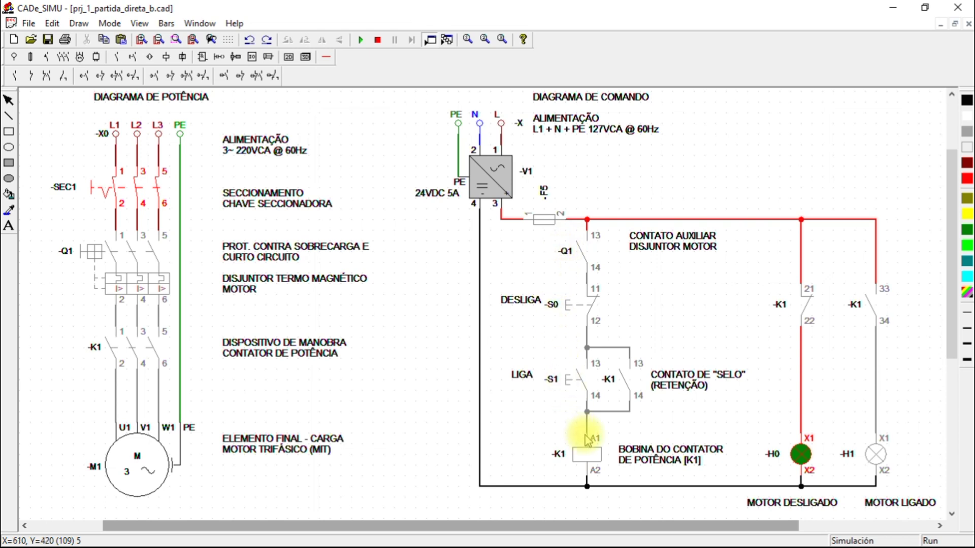
{"action": "left_click", "coordinate": [576, 387]}
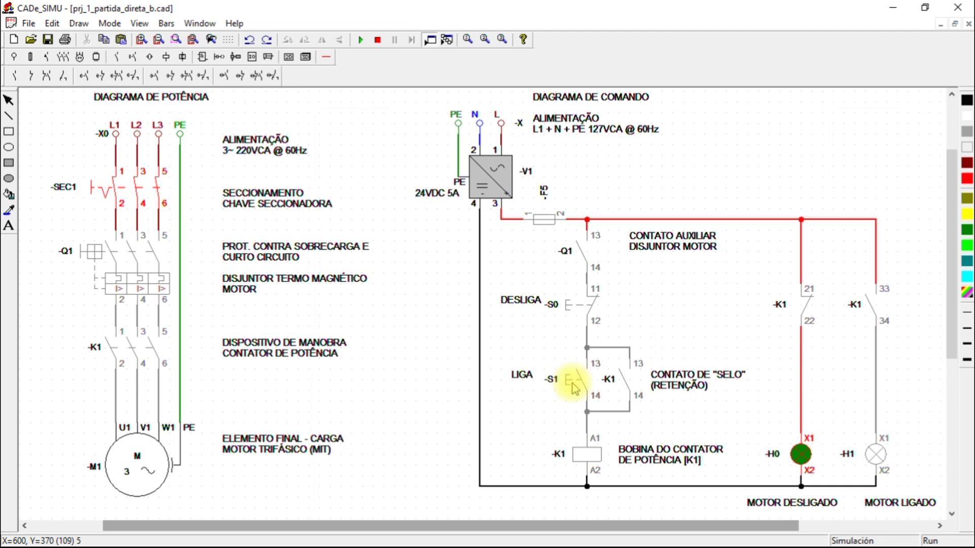
{"action": "left_click", "coordinate": [98, 254]}
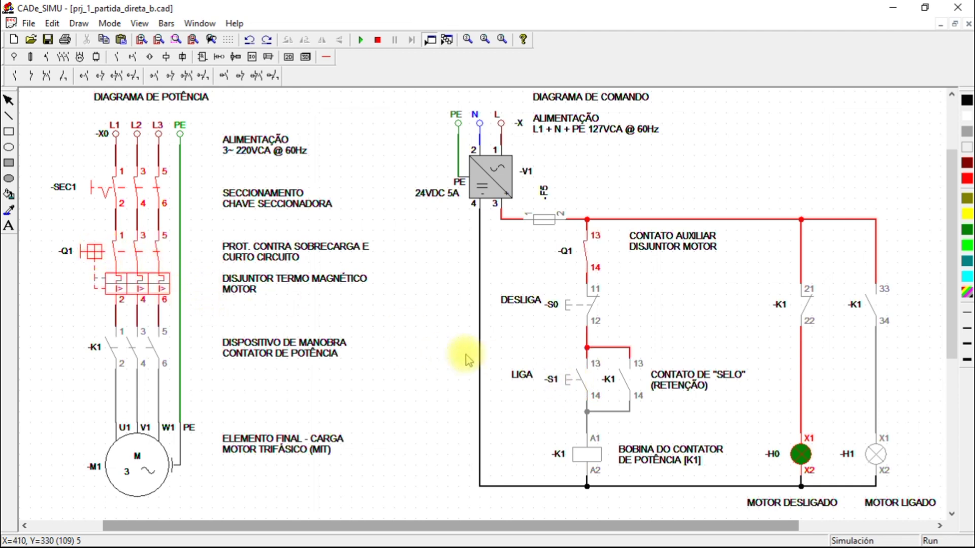
- Start the motor with S1, stop it with S0, restart it with S1, and end the simulation
{"action": "left_click", "coordinate": [575, 392]}
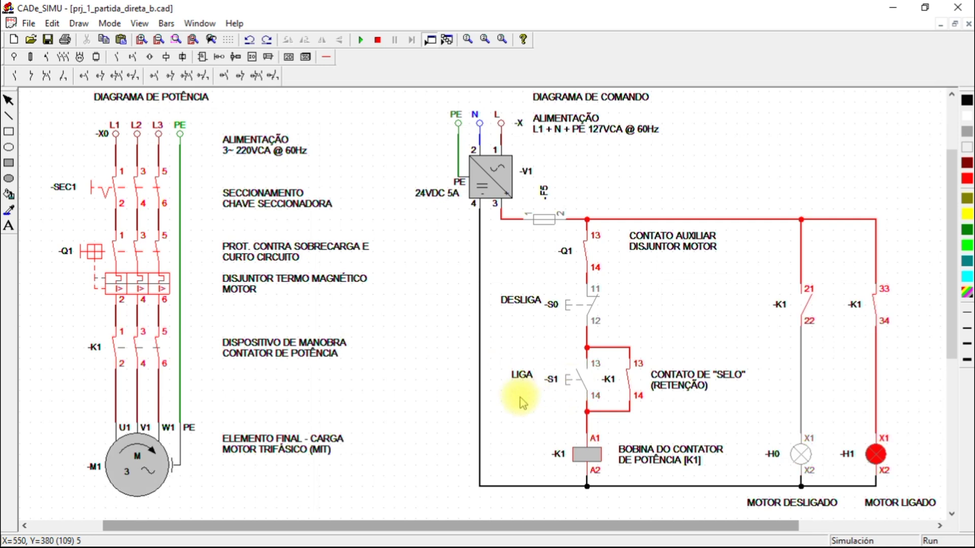
{"action": "left_click", "coordinate": [571, 309]}
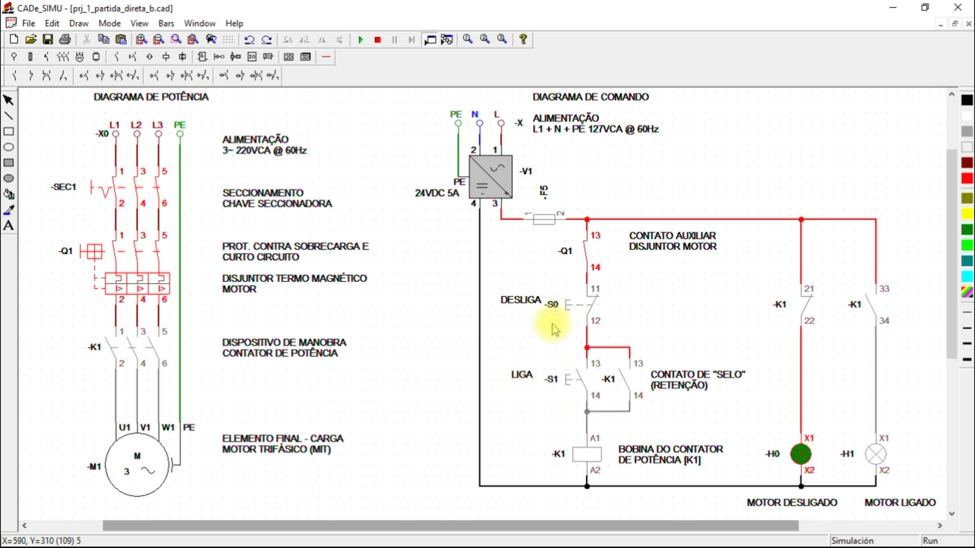
{"action": "left_click", "coordinate": [570, 388]}
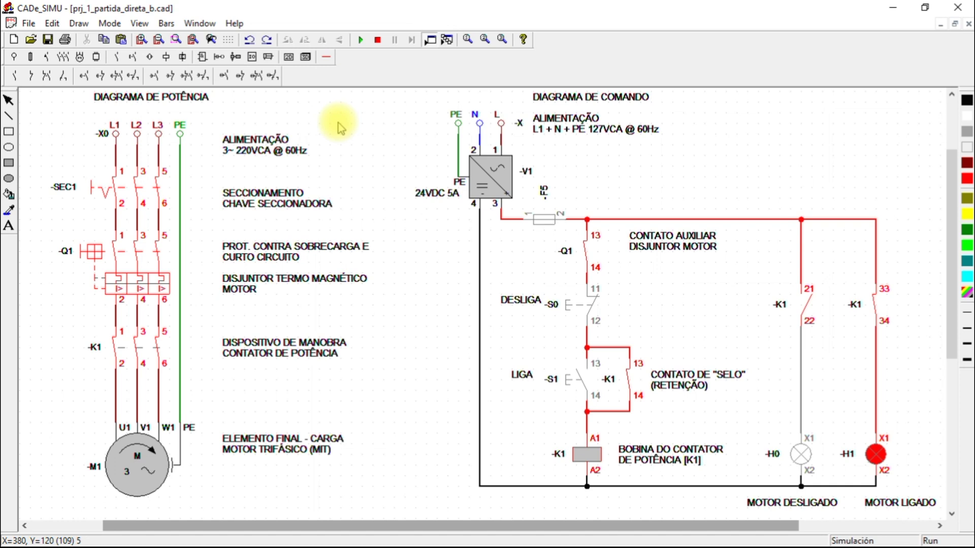
{"action": "left_click", "coordinate": [378, 43]}
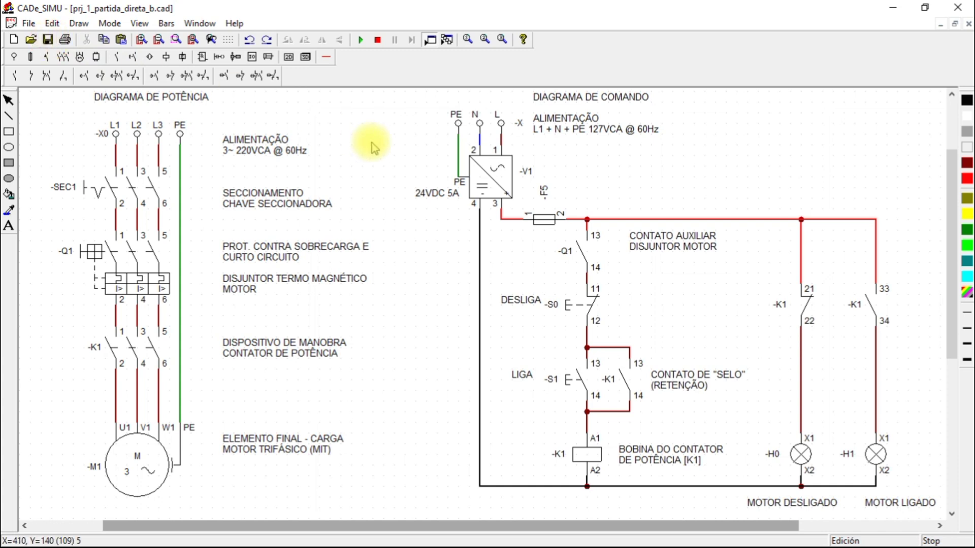
{"action": "left_click", "coordinate": [200, 23]}
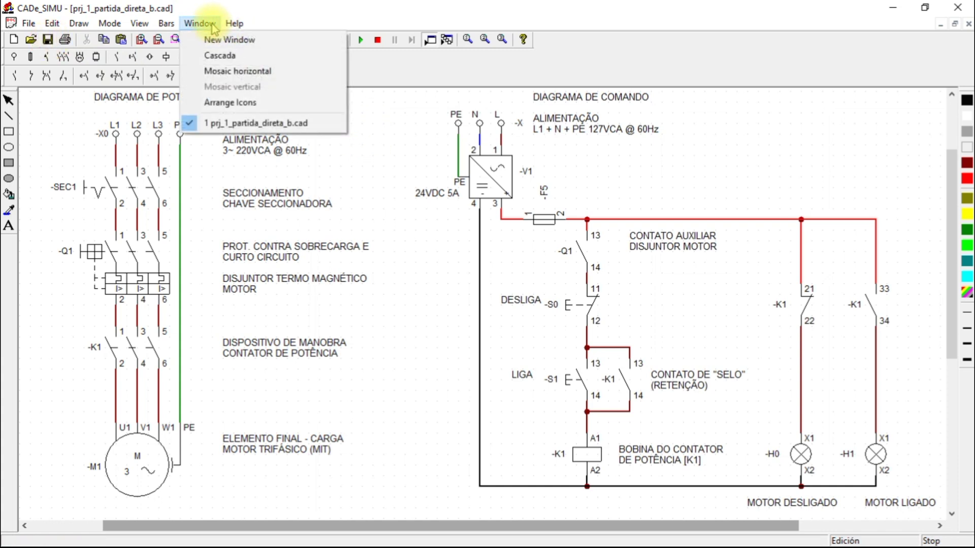
- Open the drawing prj_1_partida_direta_a.cad alongside the current one
{"action": "left_click", "coordinate": [28, 23]}
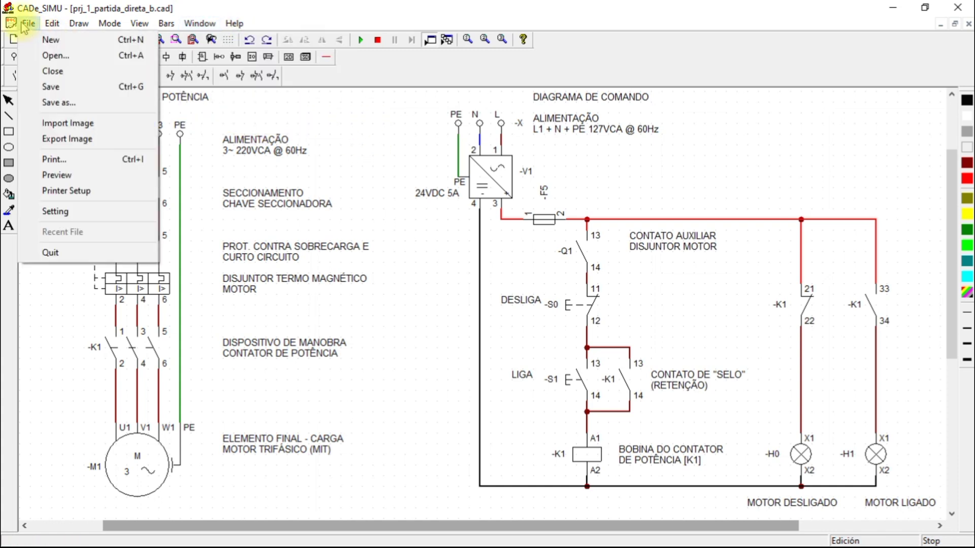
{"action": "left_click", "coordinate": [48, 56]}
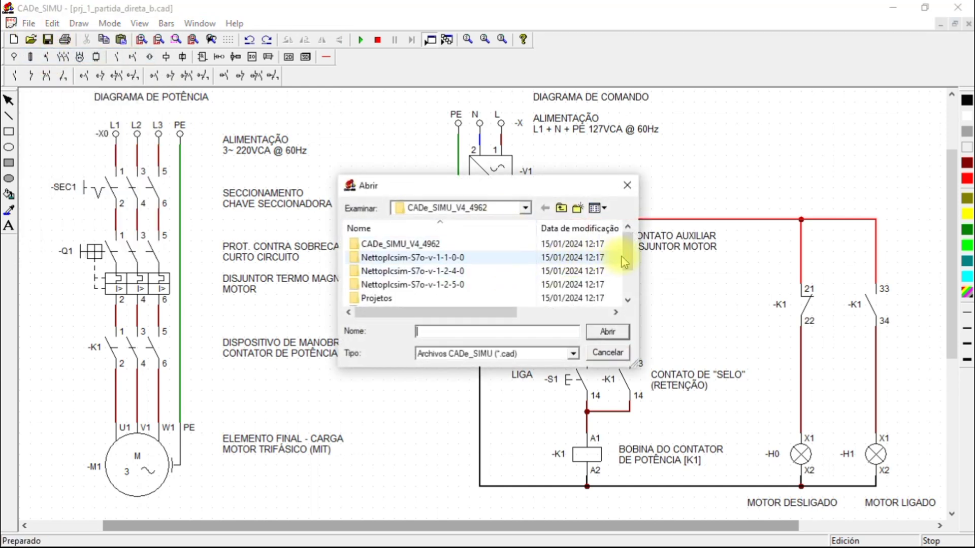
{"action": "scroll", "coordinate": [623, 263], "scroll_direction": "down", "scroll_amount": 1}
{"action": "left_click", "coordinate": [435, 285]}
{"action": "left_click", "coordinate": [608, 333]}
{"action": "scroll", "coordinate": [412, 213], "scroll_direction": "down", "scroll_amount": 1}
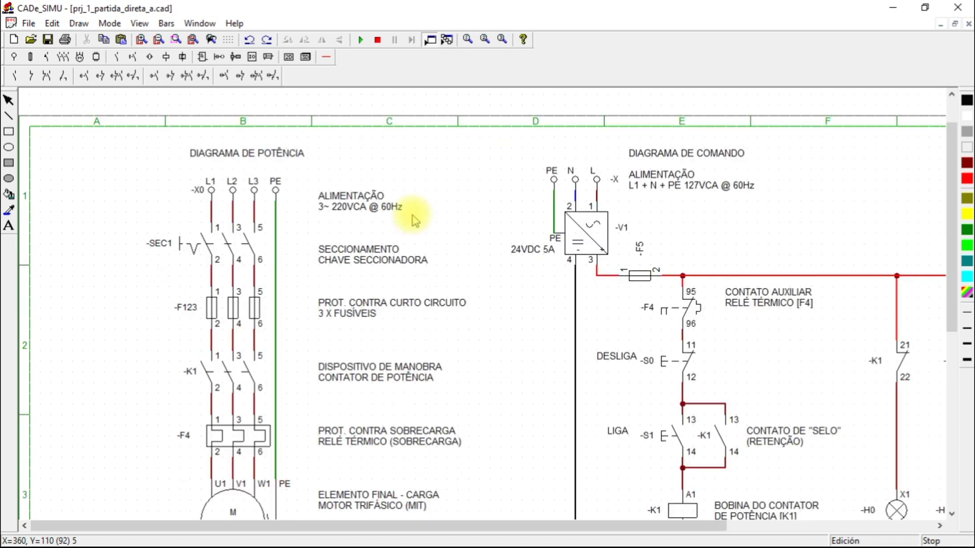
{"action": "scroll", "coordinate": [355, 148], "scroll_direction": "up", "scroll_amount": 1}
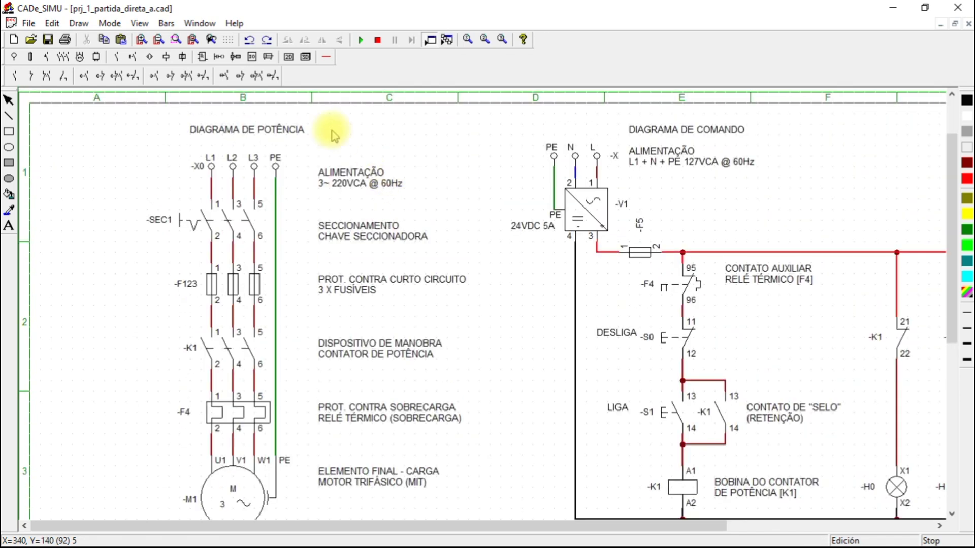
- Try the cascaded, horizontal mosaic and arrange-icons window layouts for the two open drawings
{"action": "left_click", "coordinate": [203, 23]}
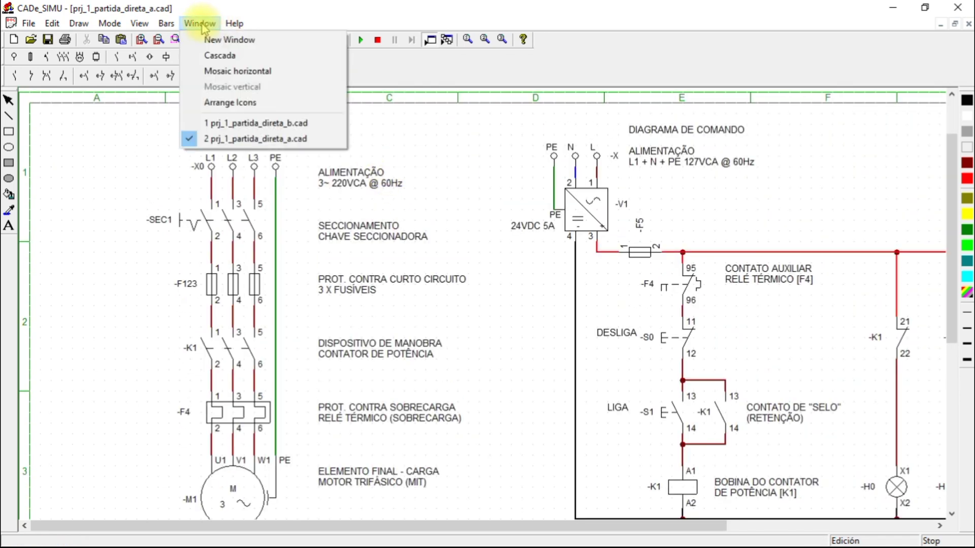
{"action": "left_click", "coordinate": [228, 56]}
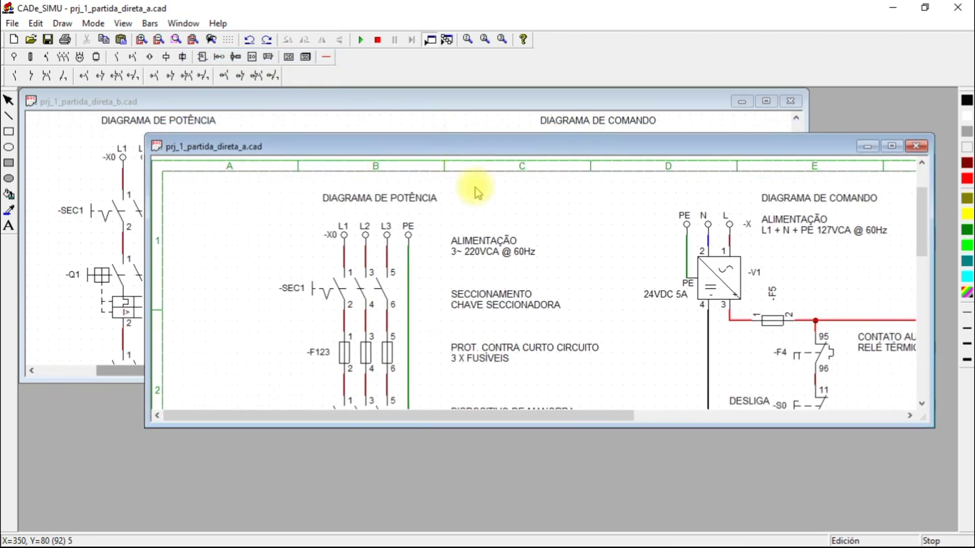
{"action": "left_click", "coordinate": [184, 23]}
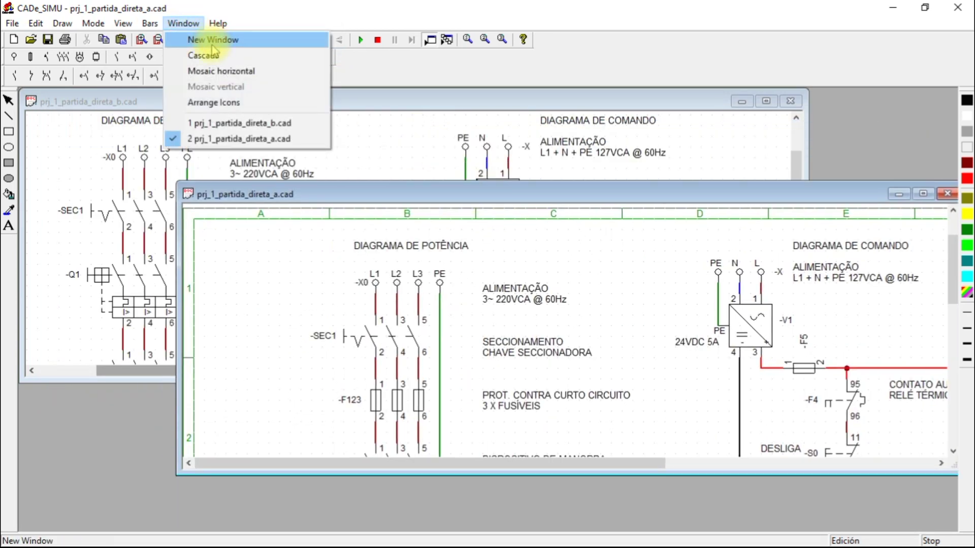
{"action": "left_click", "coordinate": [209, 72]}
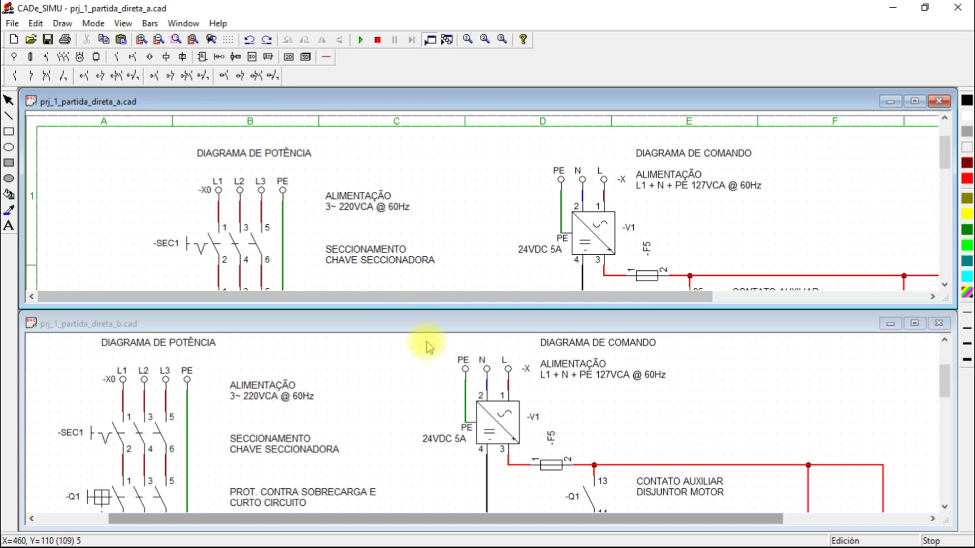
{"action": "left_click", "coordinate": [183, 23]}
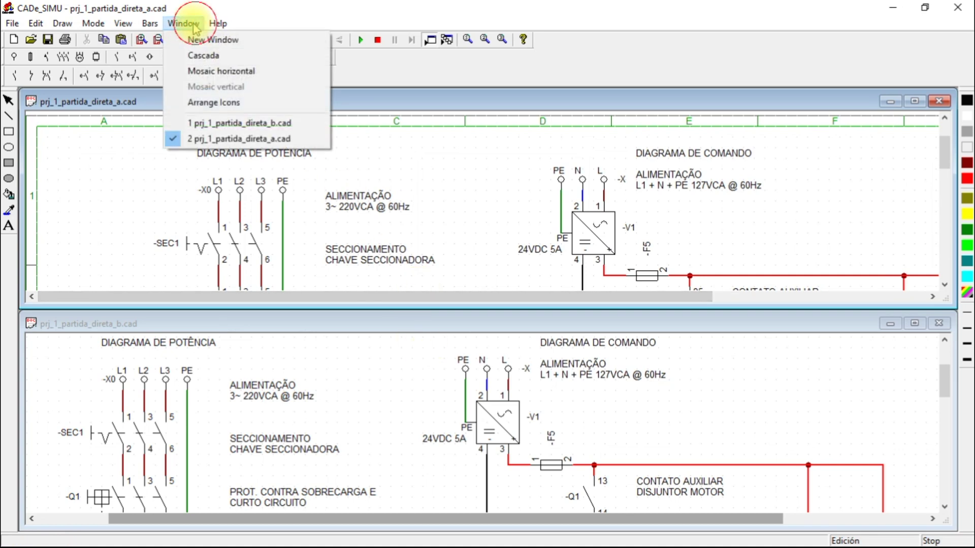
{"action": "left_click", "coordinate": [230, 106]}
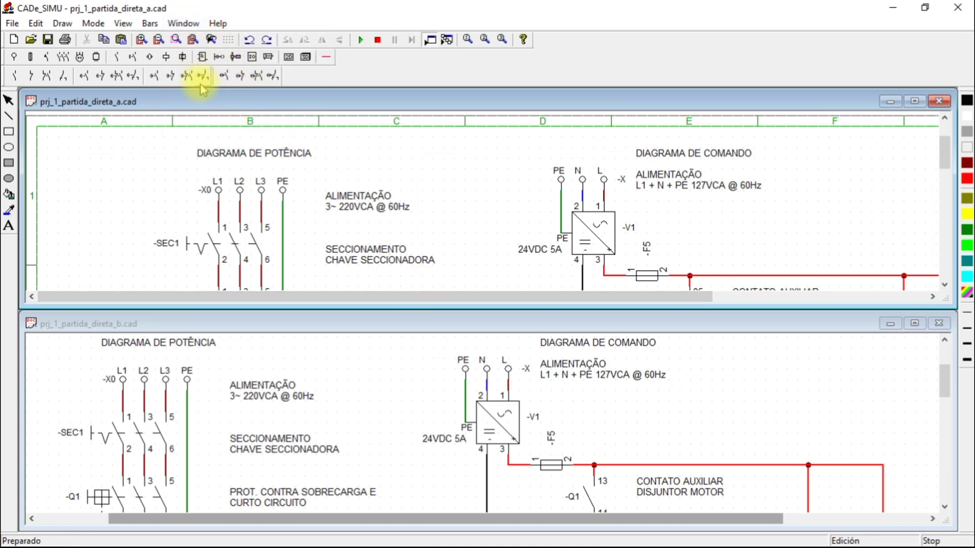
- Cascade the drawing windows and fit prj_1_partida_direta_a.cad into the left half at full height, showing its power diagram
{"action": "left_click", "coordinate": [185, 23]}
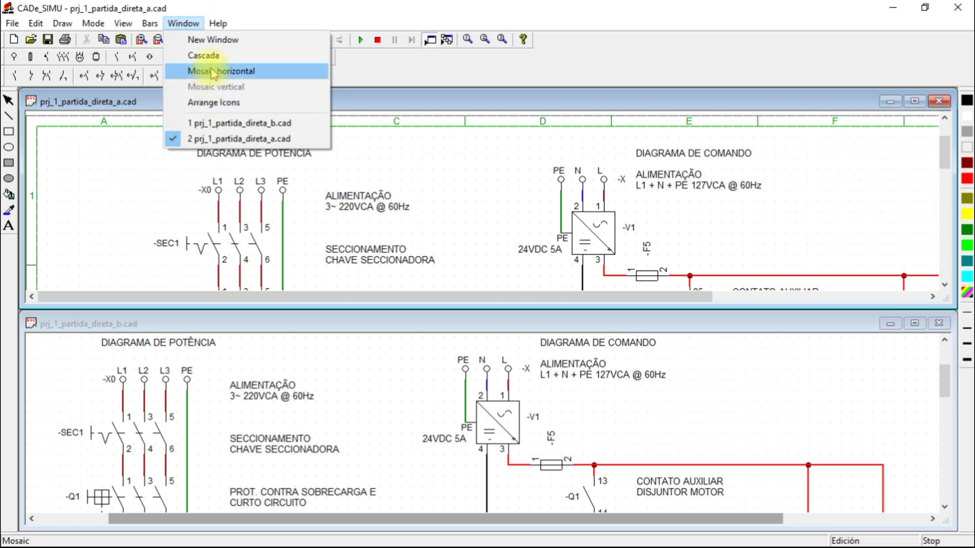
{"action": "left_click", "coordinate": [210, 55]}
{"action": "left_click_drag", "start_coordinate": [231, 127], "coordinate": [218, 180]}
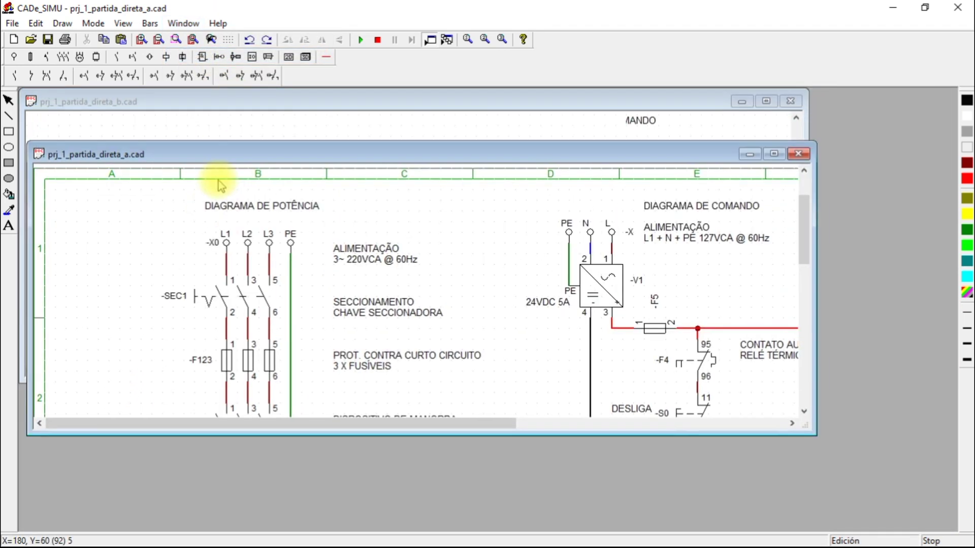
{"action": "left_click_drag", "start_coordinate": [228, 103], "coordinate": [547, 123]}
{"action": "left_click_drag", "start_coordinate": [244, 167], "coordinate": [237, 102]}
{"action": "left_click_drag", "start_coordinate": [806, 226], "coordinate": [531, 234]}
{"action": "left_click_drag", "start_coordinate": [309, 384], "coordinate": [318, 530]}
{"action": "left_click_drag", "start_coordinate": [513, 203], "coordinate": [515, 227]}
- Place the prj_1_partida_direta_b.cad window beside the first drawing and resize both to share the full workspace
{"action": "left_click_drag", "start_coordinate": [609, 122], "coordinate": [365, 135]}
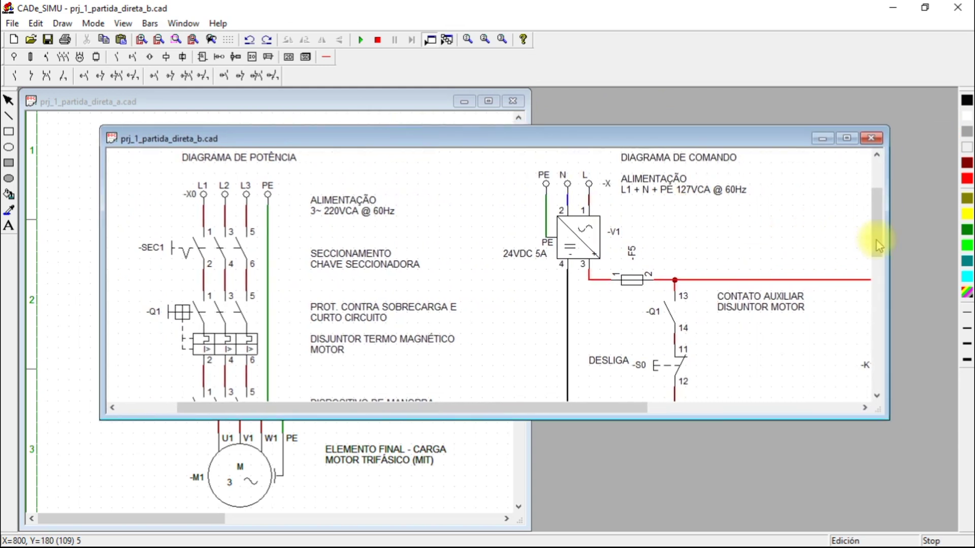
{"action": "left_click_drag", "start_coordinate": [886, 240], "coordinate": [486, 236]}
{"action": "left_click_drag", "start_coordinate": [342, 137], "coordinate": [773, 102]}
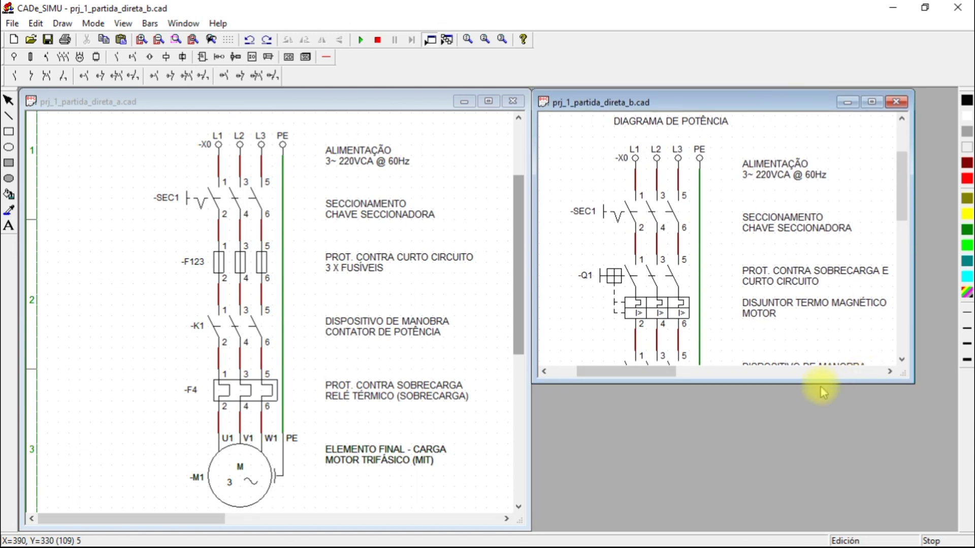
{"action": "left_click_drag", "start_coordinate": [816, 383], "coordinate": [819, 528]}
{"action": "left_click_drag", "start_coordinate": [914, 317], "coordinate": [958, 317]}
{"action": "left_click_drag", "start_coordinate": [529, 308], "coordinate": [501, 303]}
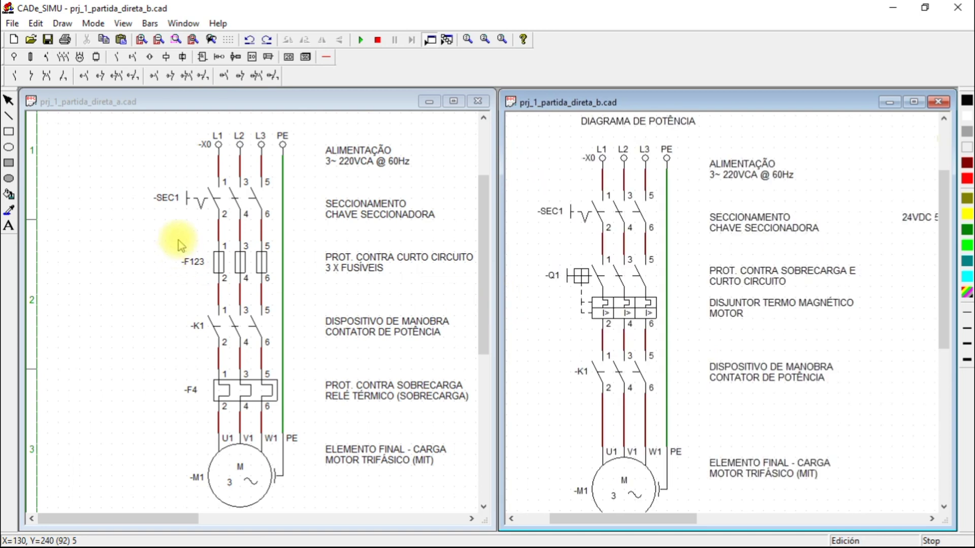
- Set the simulation to run in all open drawings and start it for both starter versions
{"action": "left_click", "coordinate": [361, 40]}
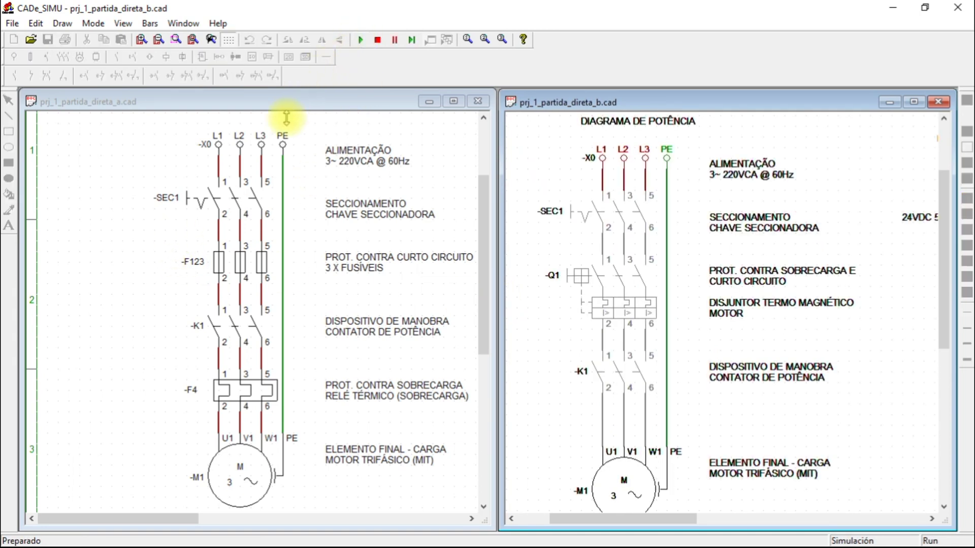
{"action": "left_click", "coordinate": [297, 104]}
{"action": "left_click", "coordinate": [447, 41]}
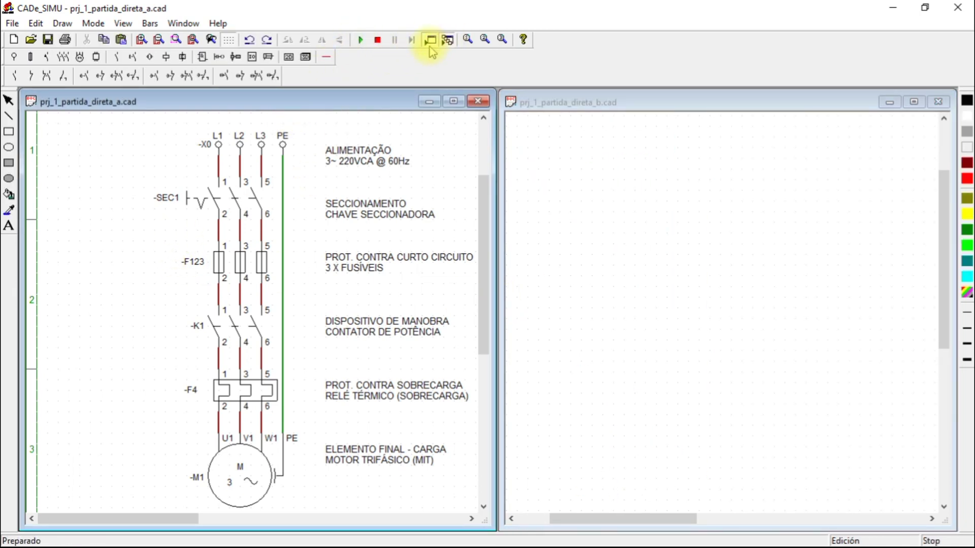
{"action": "left_click", "coordinate": [361, 39]}
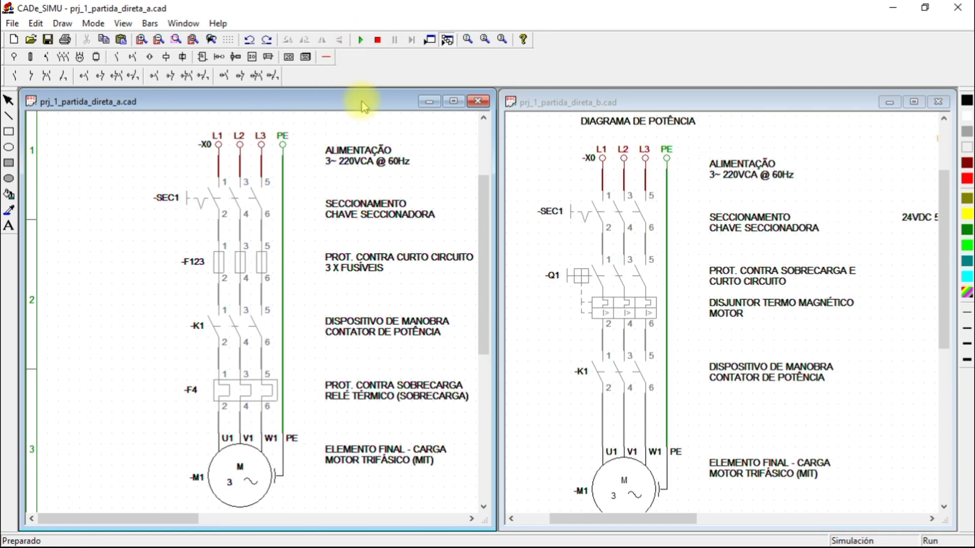
- Close disconnector SEC1 and breaker Q1, and start both motors with pushbutton S1 of prj_1_partida_direta_b.cad
{"action": "left_click", "coordinate": [213, 201]}
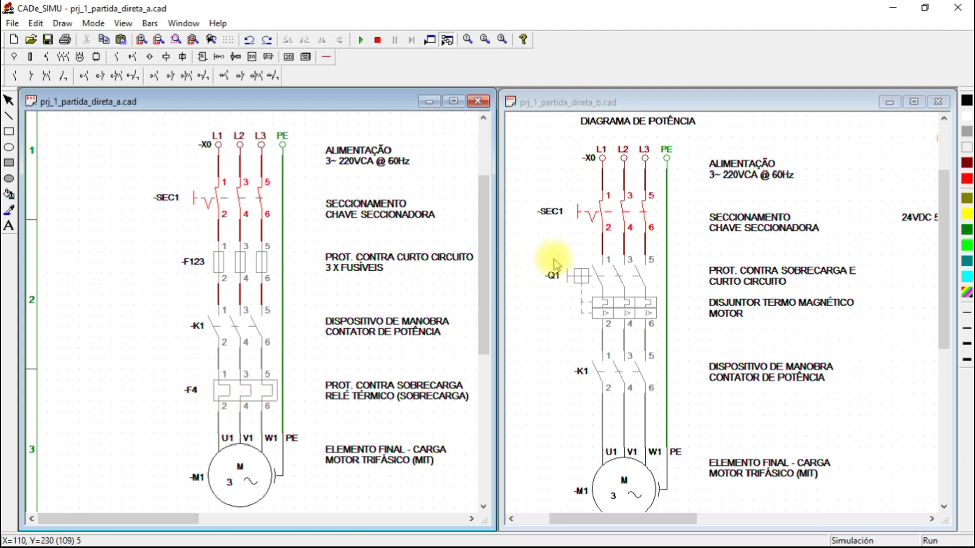
{"action": "left_click", "coordinate": [581, 274]}
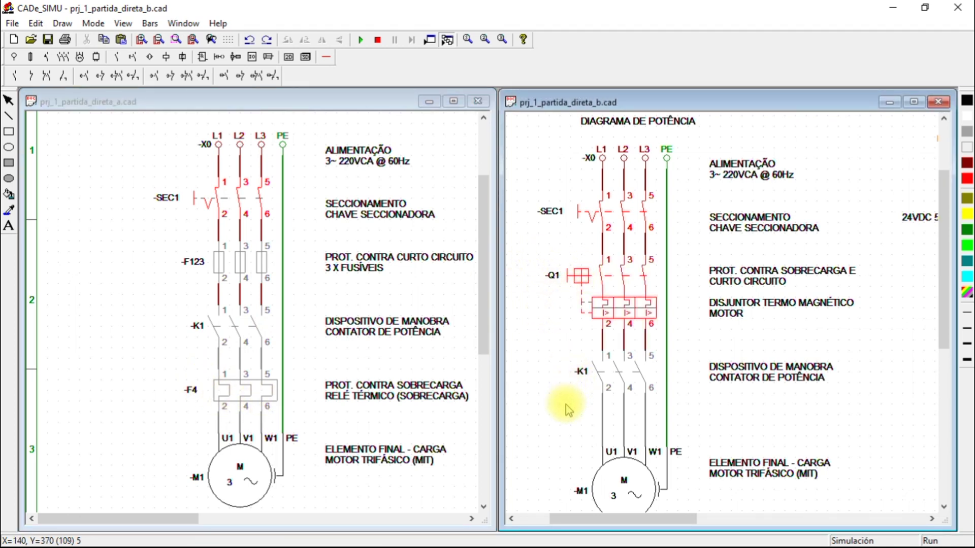
{"action": "left_click_drag", "start_coordinate": [687, 515], "coordinate": [755, 537]}
{"action": "left_click", "coordinate": [869, 405]}
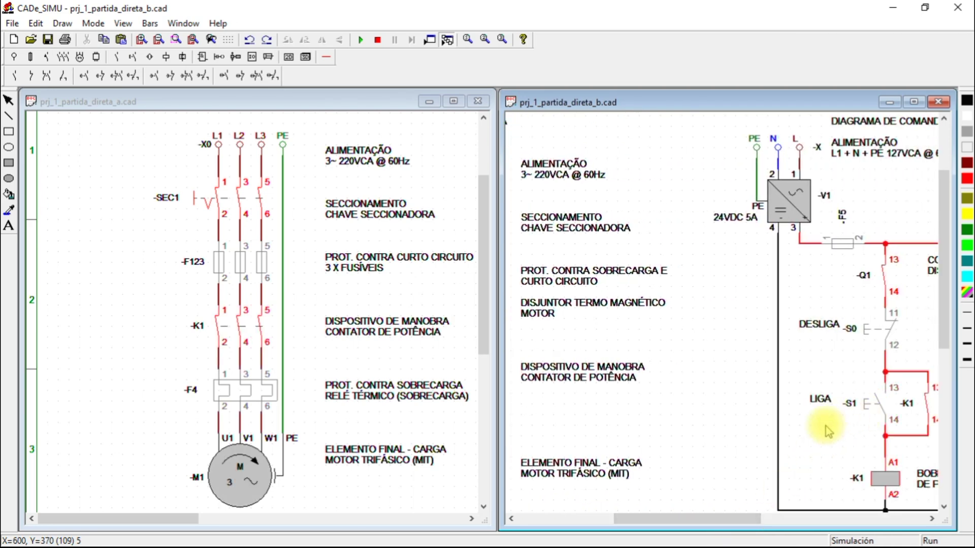
{"action": "left_click_drag", "start_coordinate": [665, 517], "coordinate": [565, 517]}
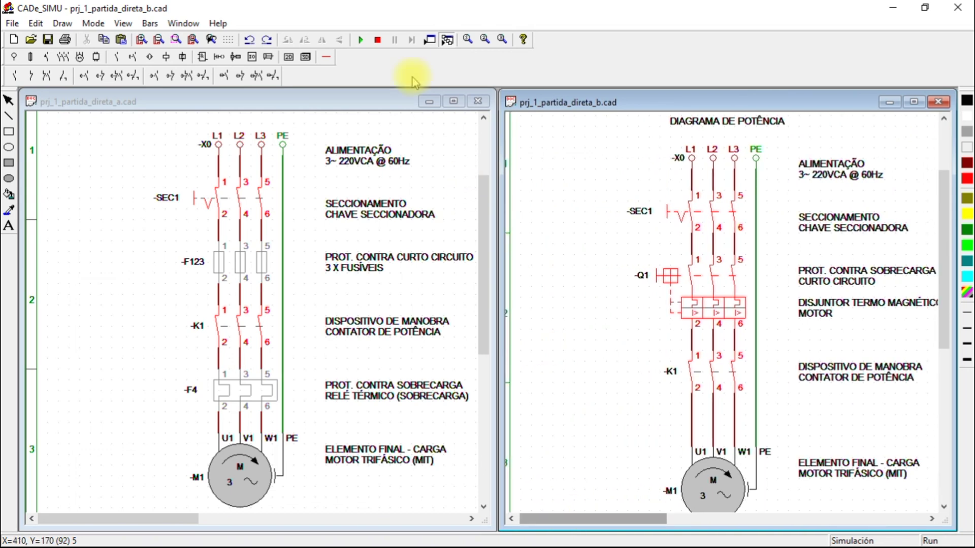
- Compare the power diagrams and the command diagrams of both starters side by side while the motors run
{"action": "left_click", "coordinate": [447, 41]}
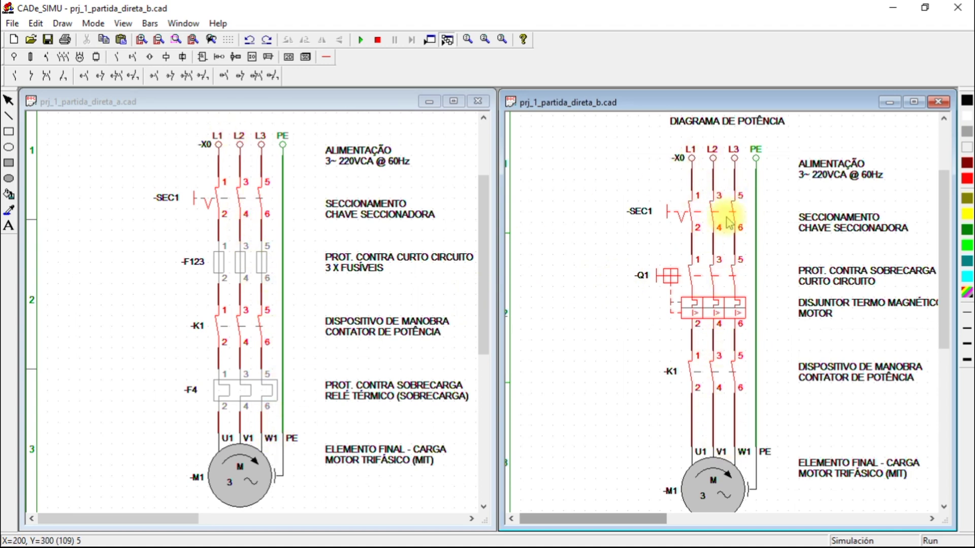
{"action": "left_click_drag", "start_coordinate": [601, 518], "coordinate": [617, 517]}
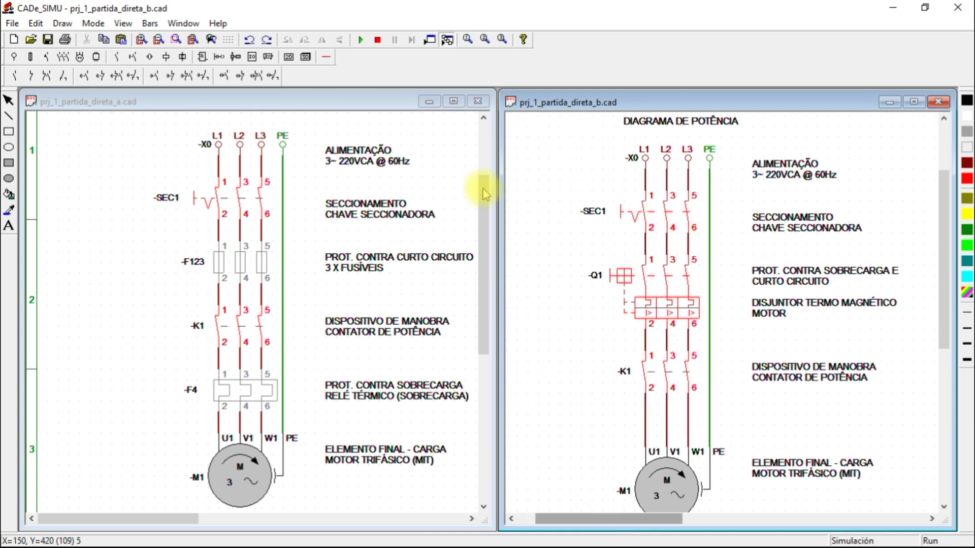
{"action": "left_click_drag", "start_coordinate": [946, 229], "coordinate": [946, 250]}
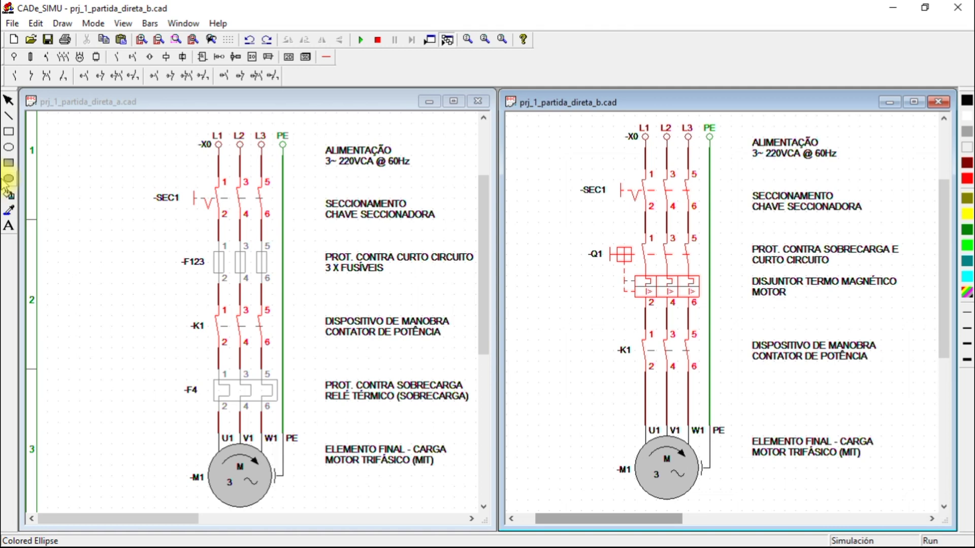
{"action": "left_click_drag", "start_coordinate": [146, 517], "coordinate": [343, 524]}
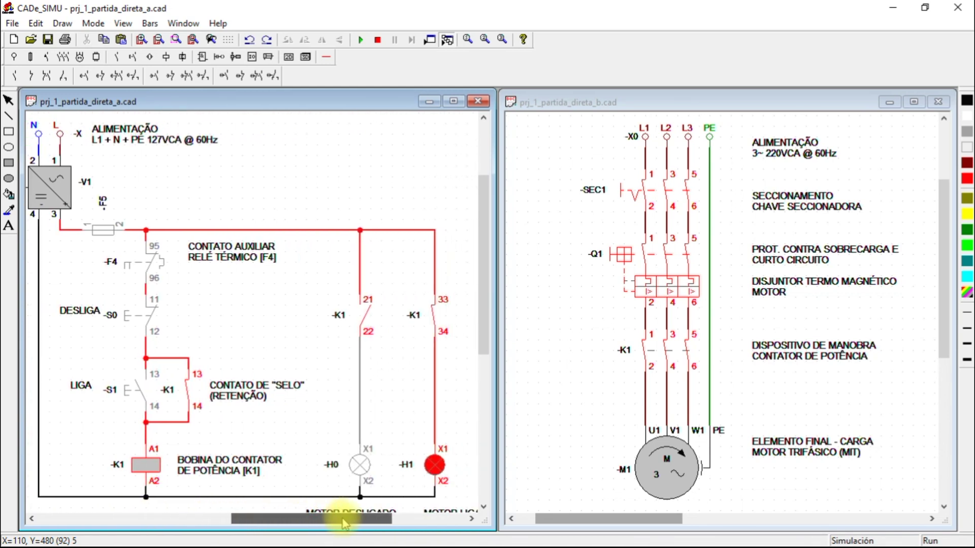
{"action": "left_click_drag", "start_coordinate": [644, 521], "coordinate": [810, 533]}
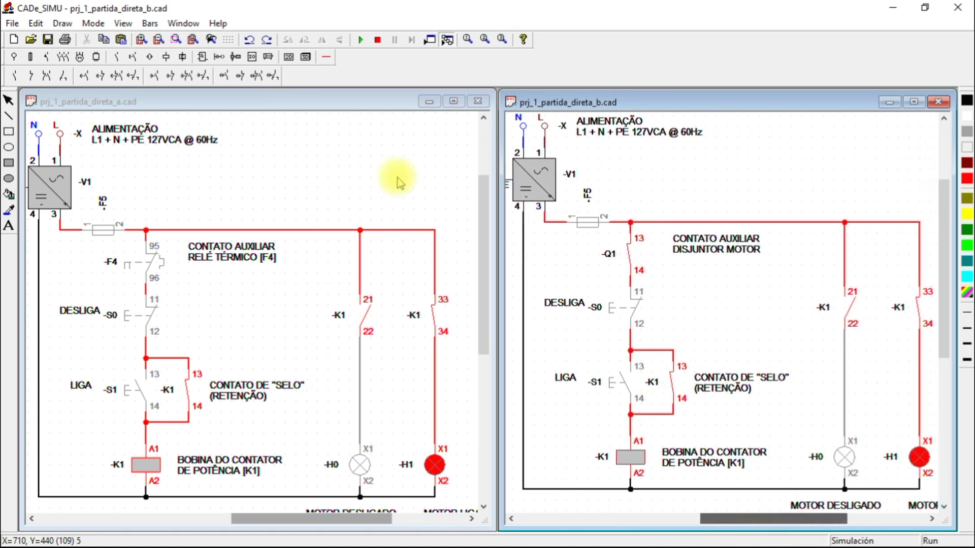